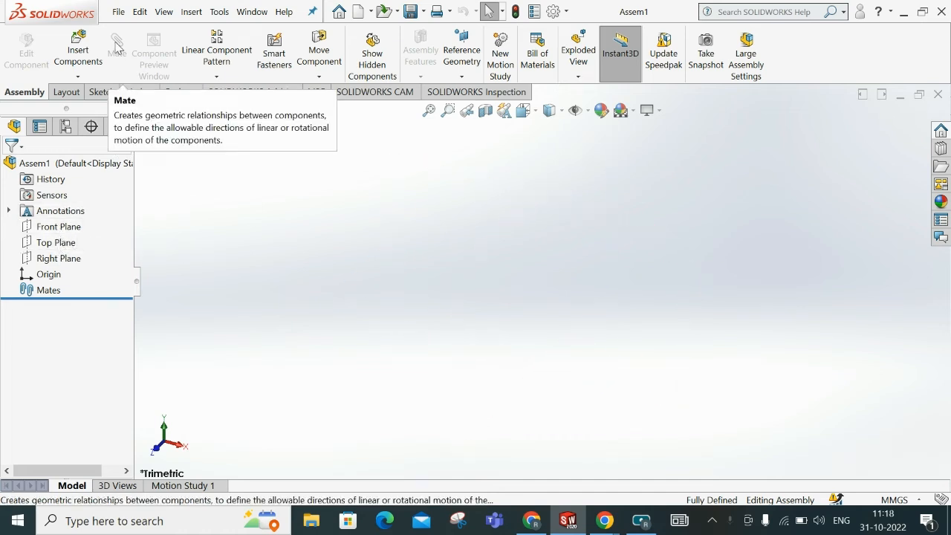
click(66, 231)
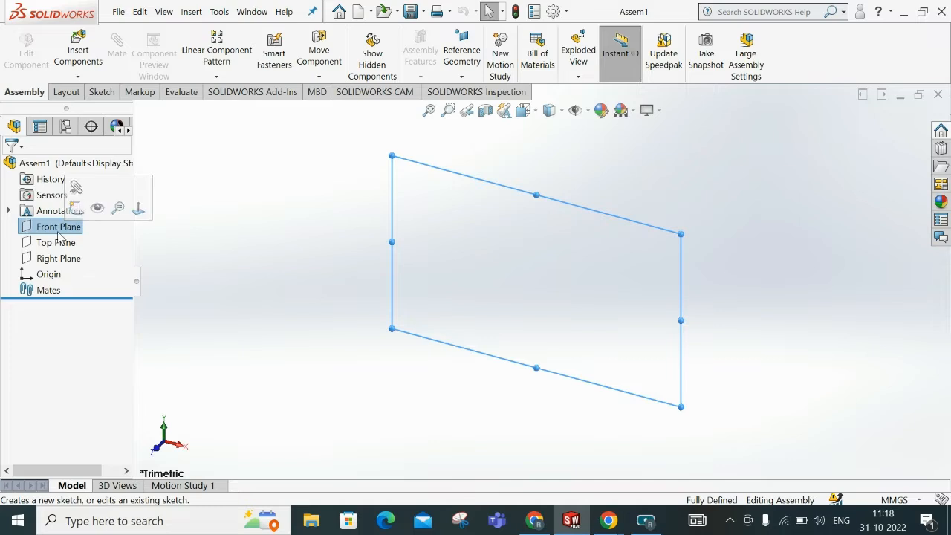
click(59, 227)
click(179, 216)
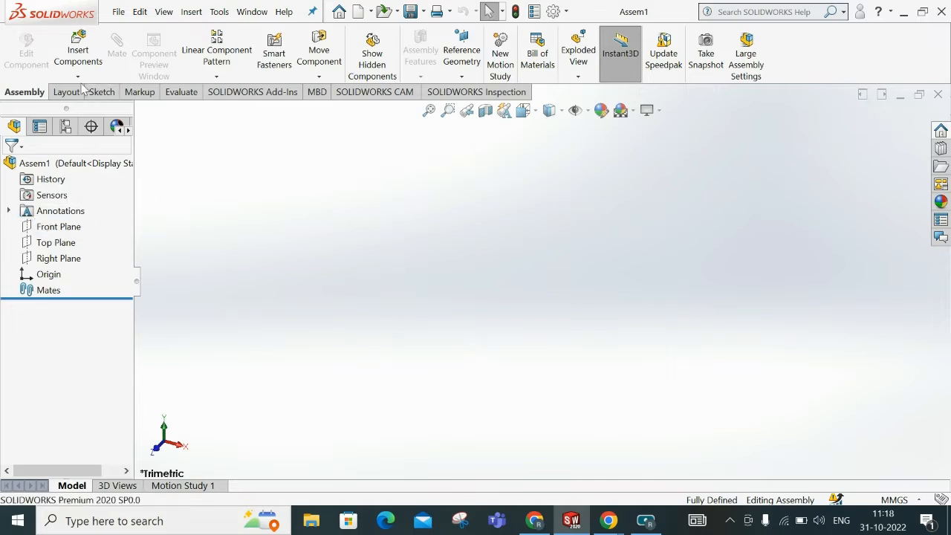
- Insert a new part into the assembly, place it on the assembly's Front Plane and expand it in the tree
click(78, 77)
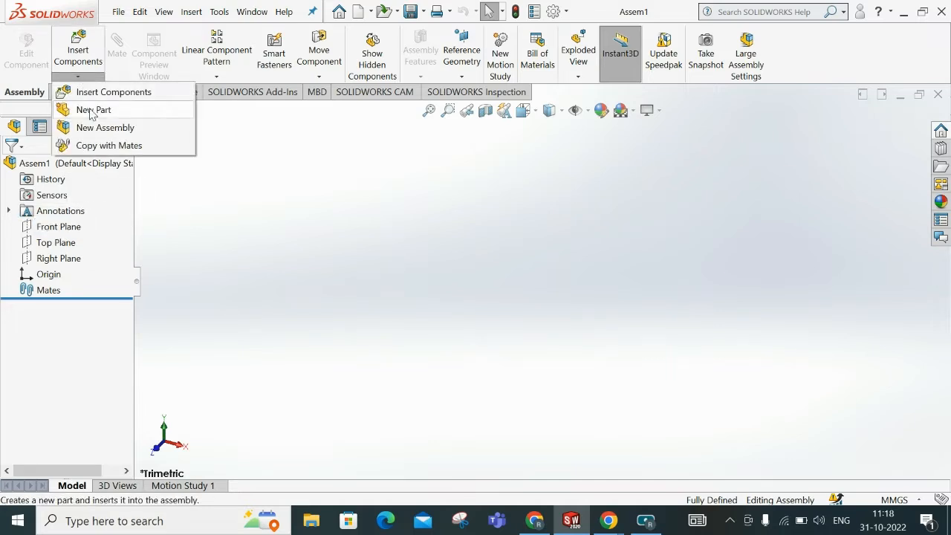
click(93, 110)
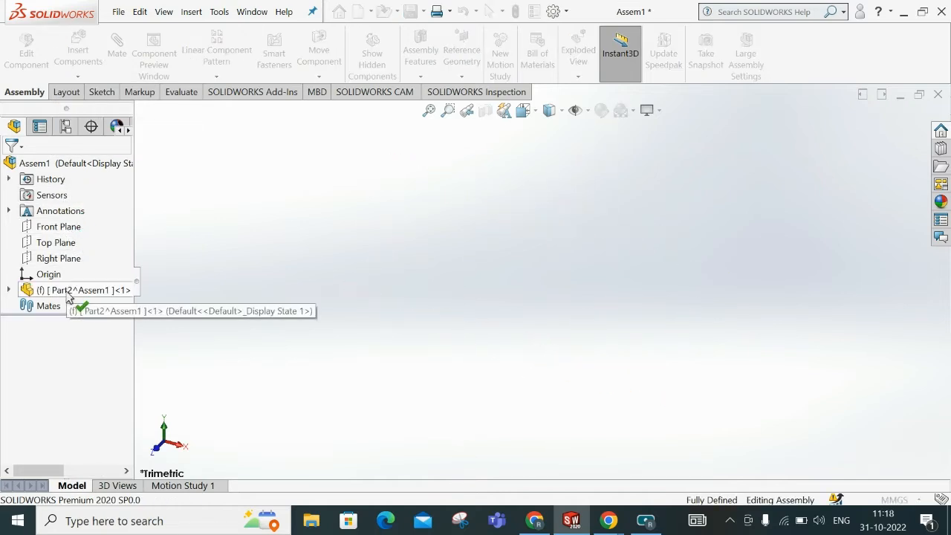
click(63, 227)
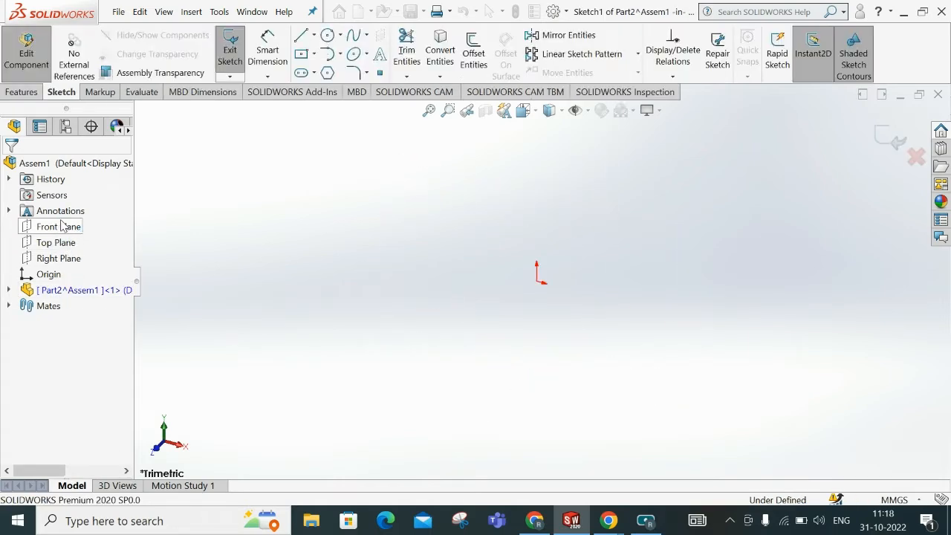
click(10, 291)
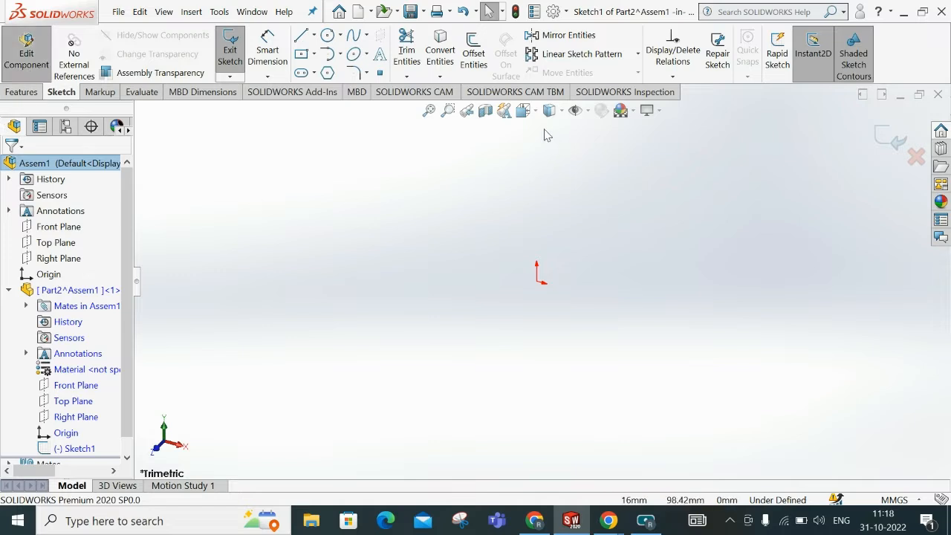
- Sketch a center rectangle about 160 mm wide and 56 mm high, centered on the origin in the Front view
click(527, 113)
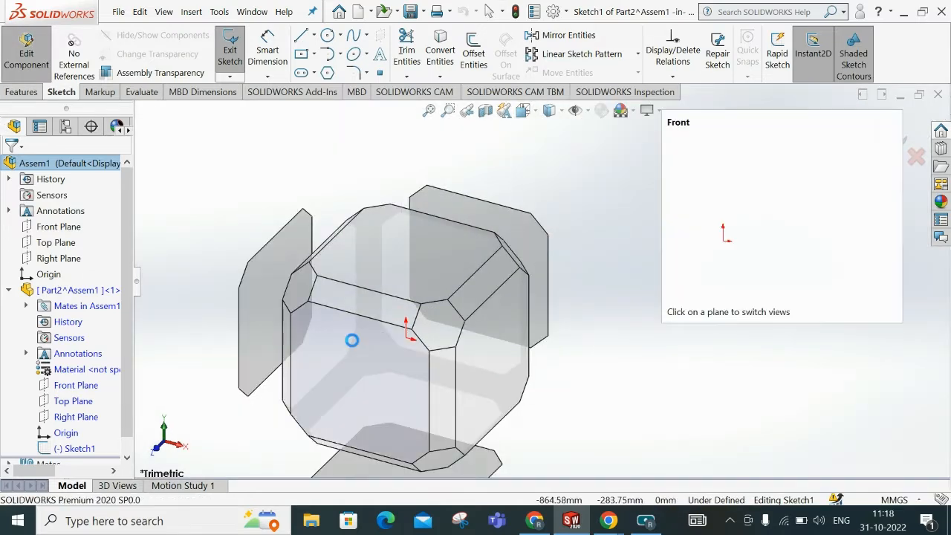
click(352, 337)
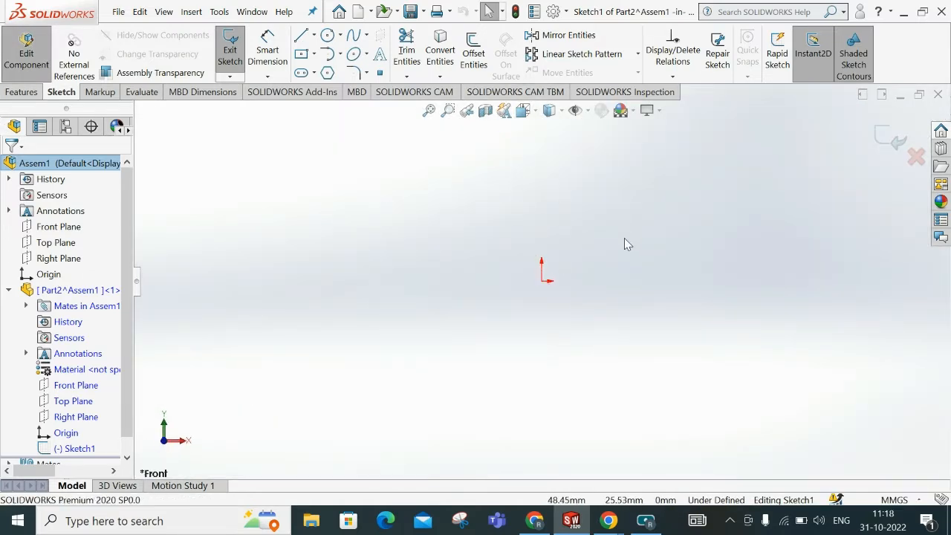
scroll(625, 238, down, 1)
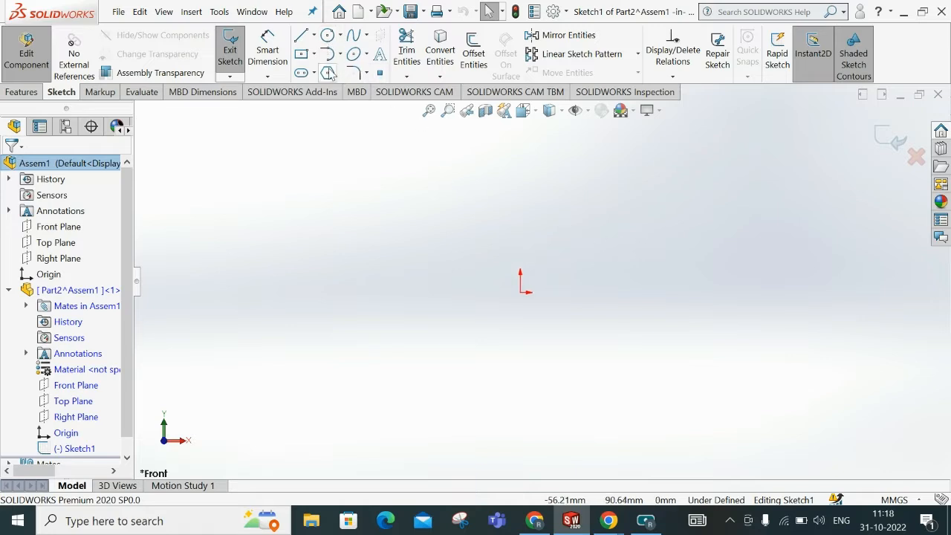
click(314, 55)
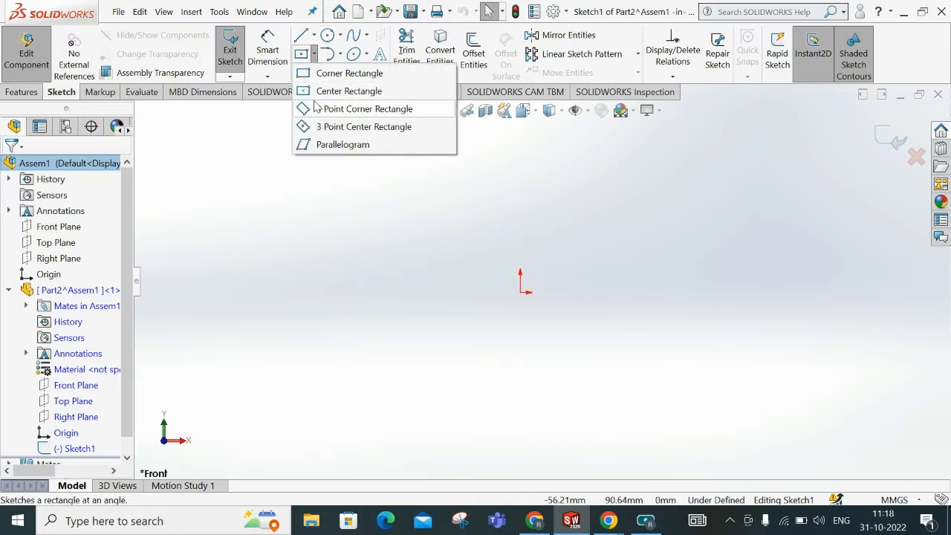
click(310, 93)
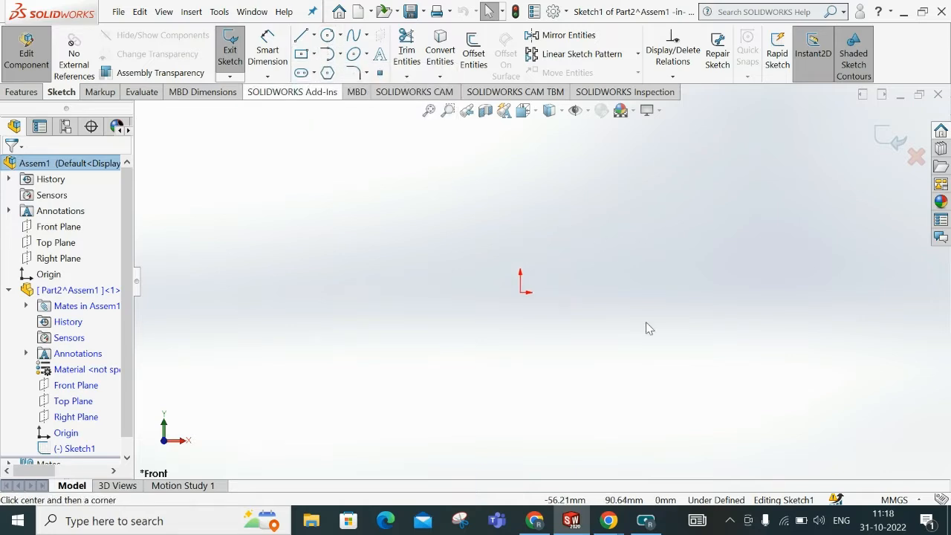
click(521, 291)
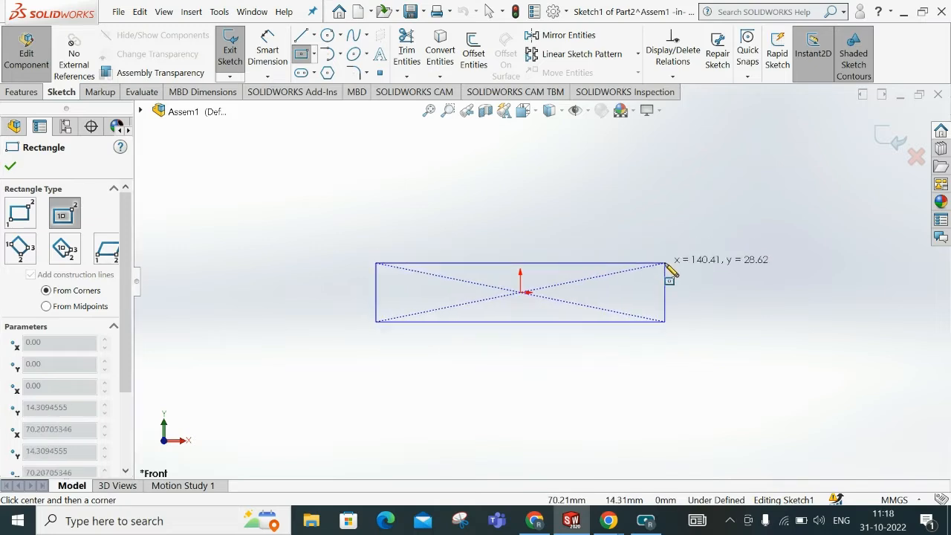
click(706, 234)
right_click(705, 234)
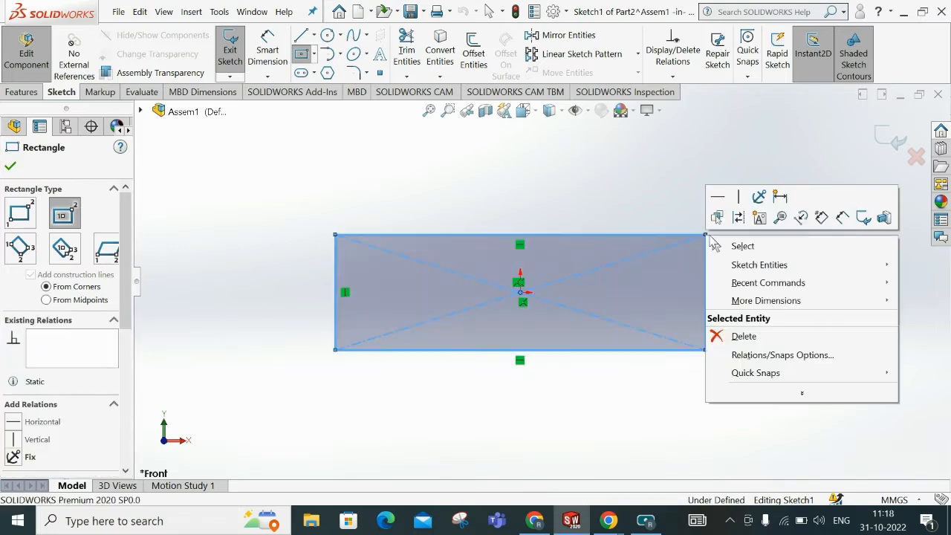
click(736, 245)
- Dimension the rectangle's height as 50 mm
click(267, 50)
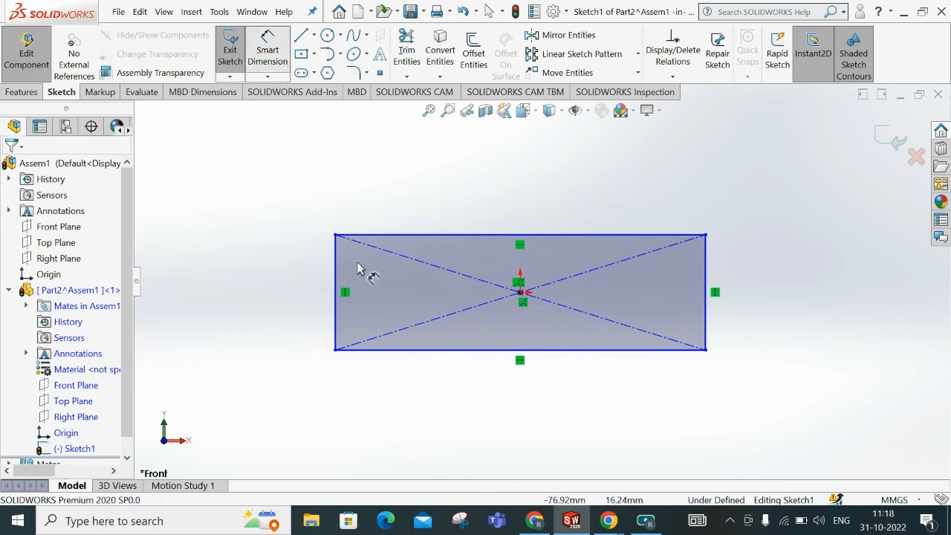
click(338, 264)
click(252, 291)
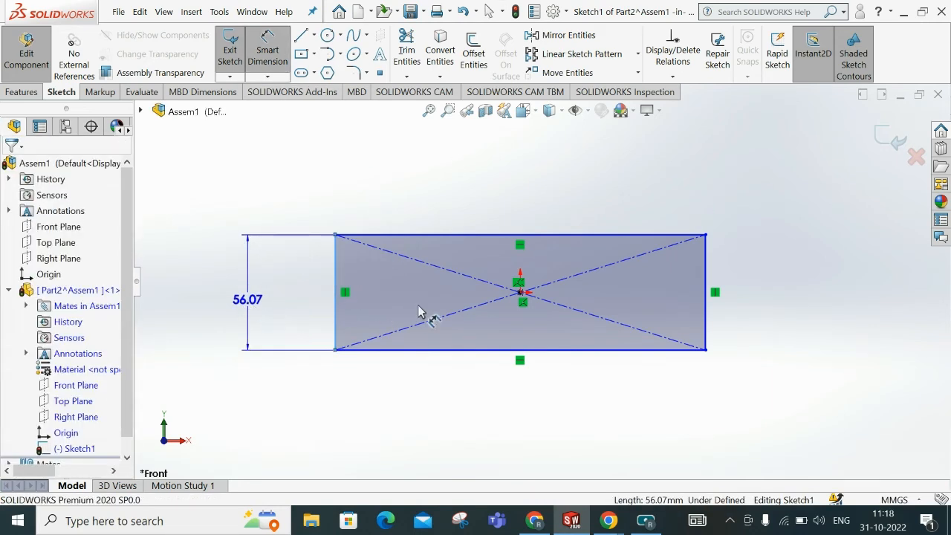
text(50)
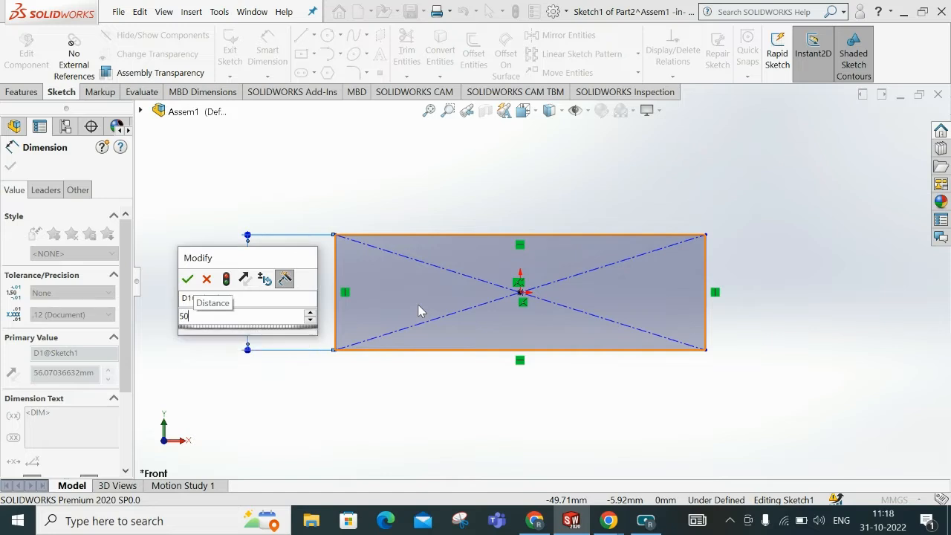
key(Return)
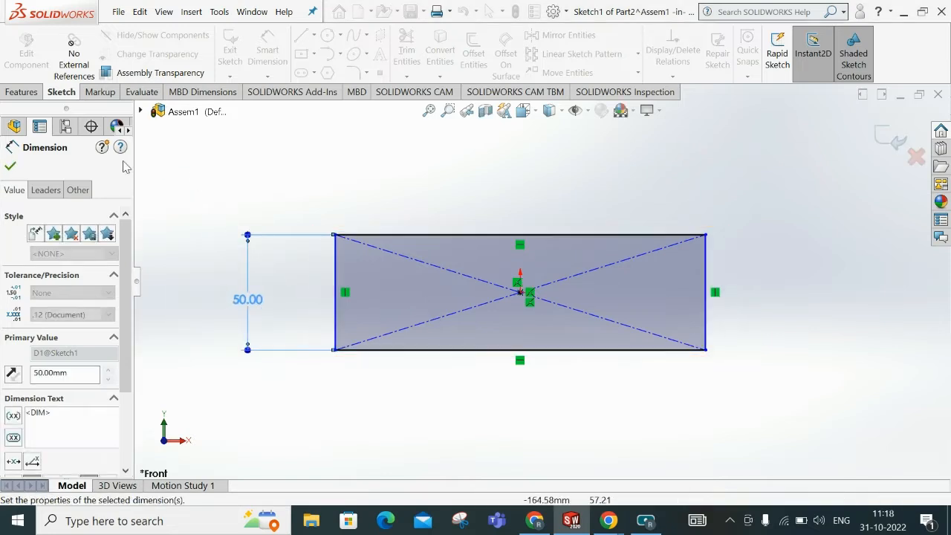
click(11, 166)
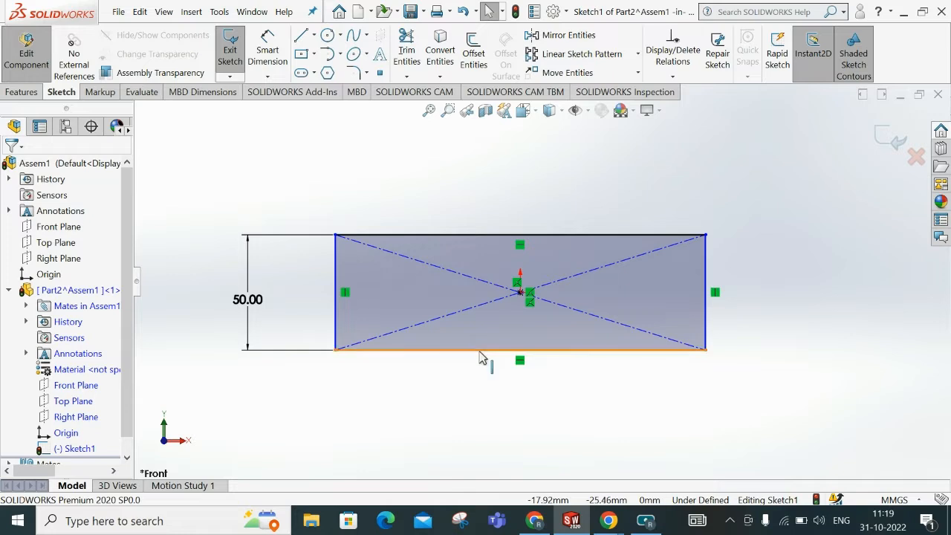
- Dimension the rectangle's width as 200 mm, then close the sketch and return to the assembly
click(276, 54)
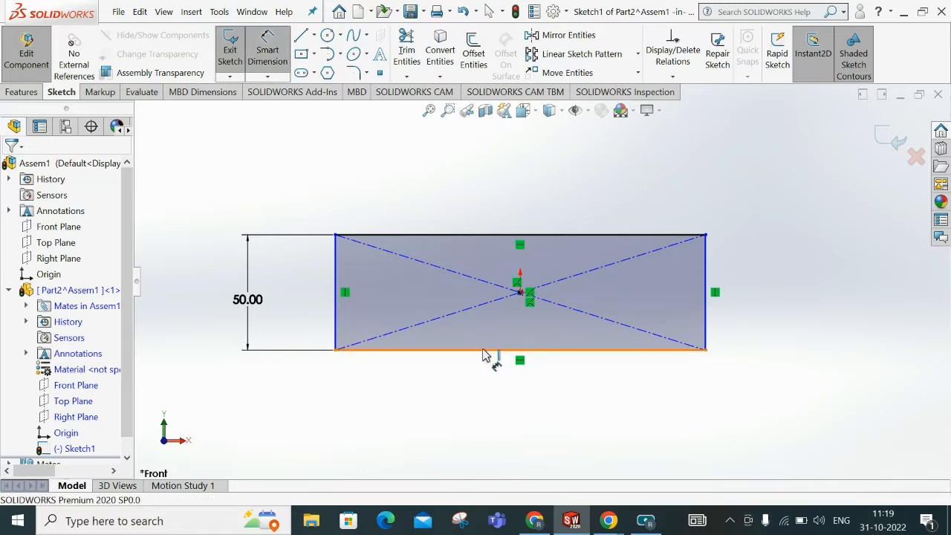
click(490, 352)
click(497, 413)
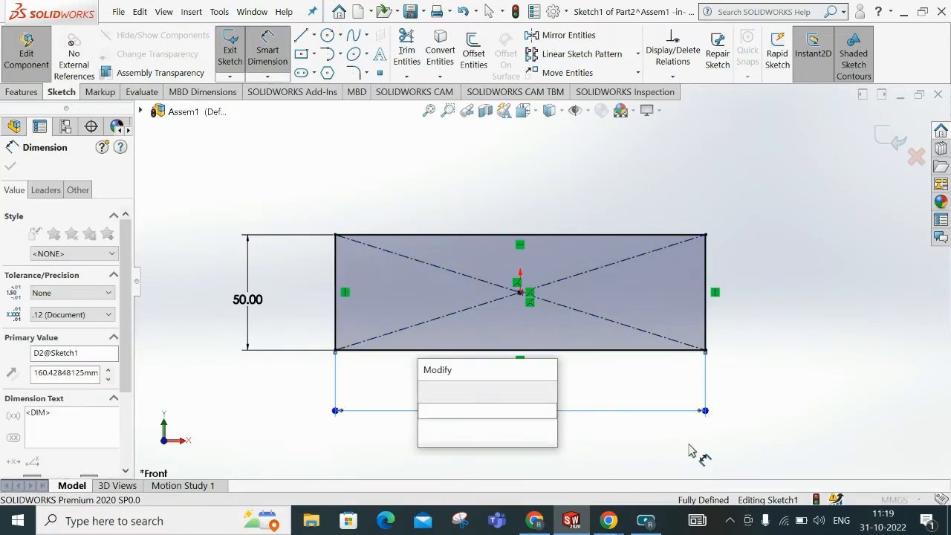
text(200)
key(Return)
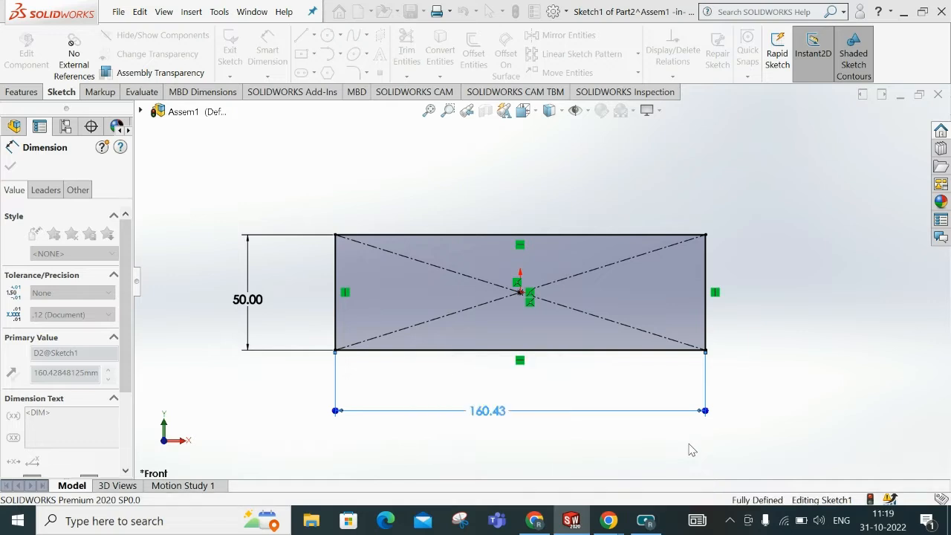
click(791, 301)
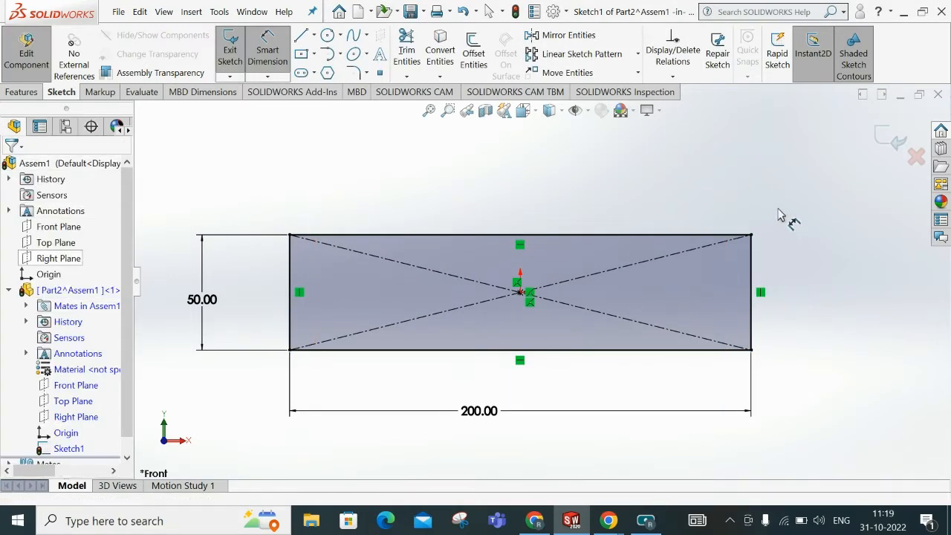
click(901, 145)
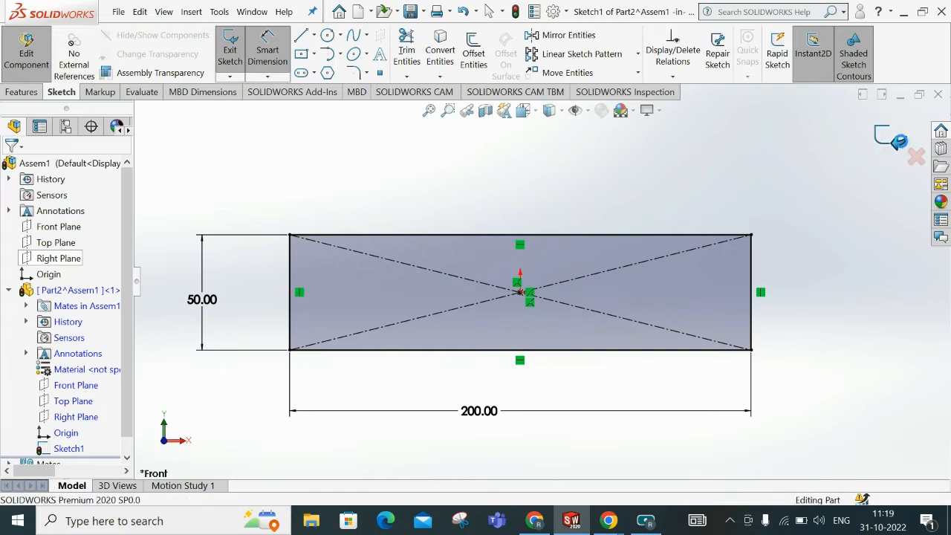
click(913, 159)
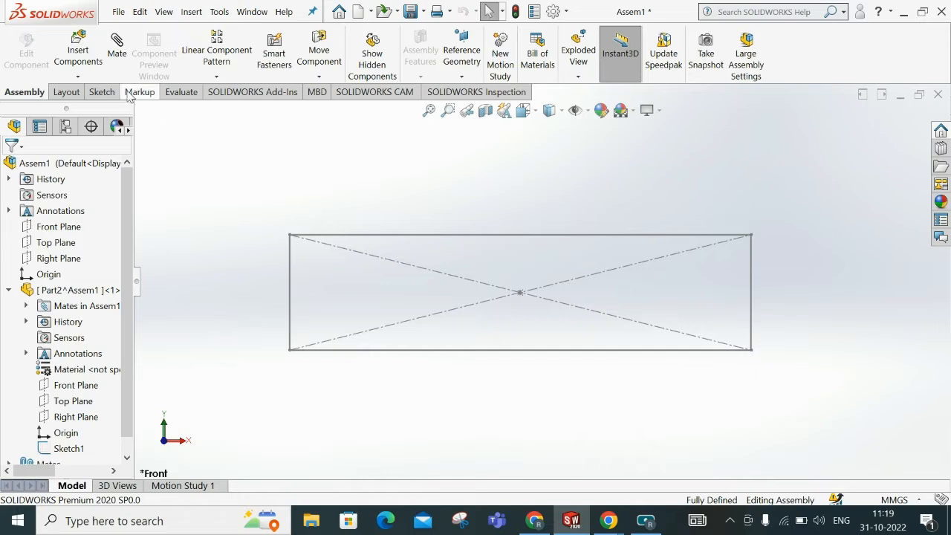
- Edit the new part within the assembly and reopen its rectangle sketch
click(102, 92)
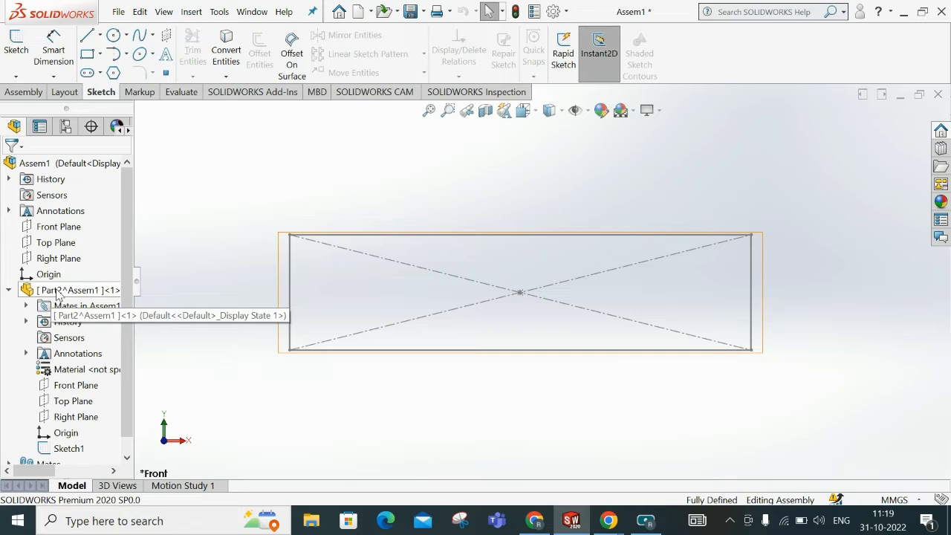
right_click(60, 291)
click(343, 181)
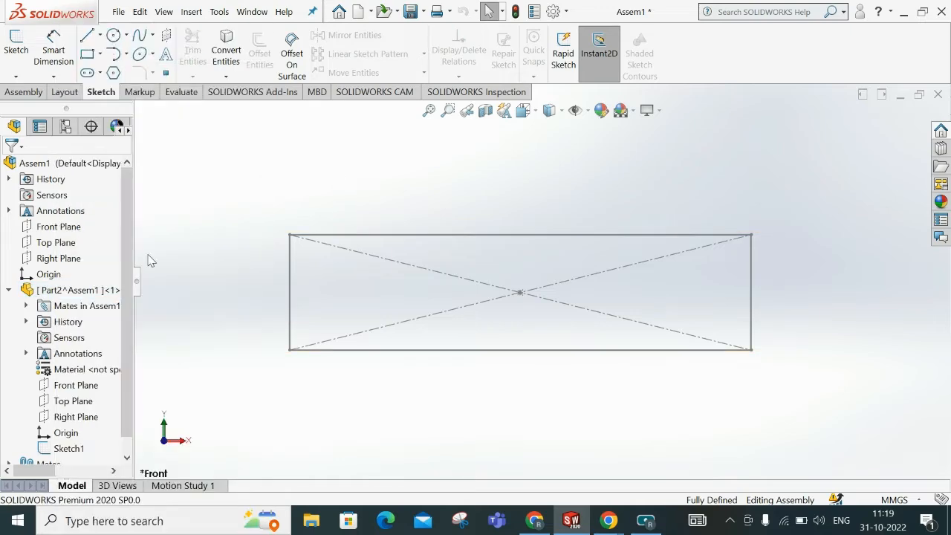
right_click(78, 290)
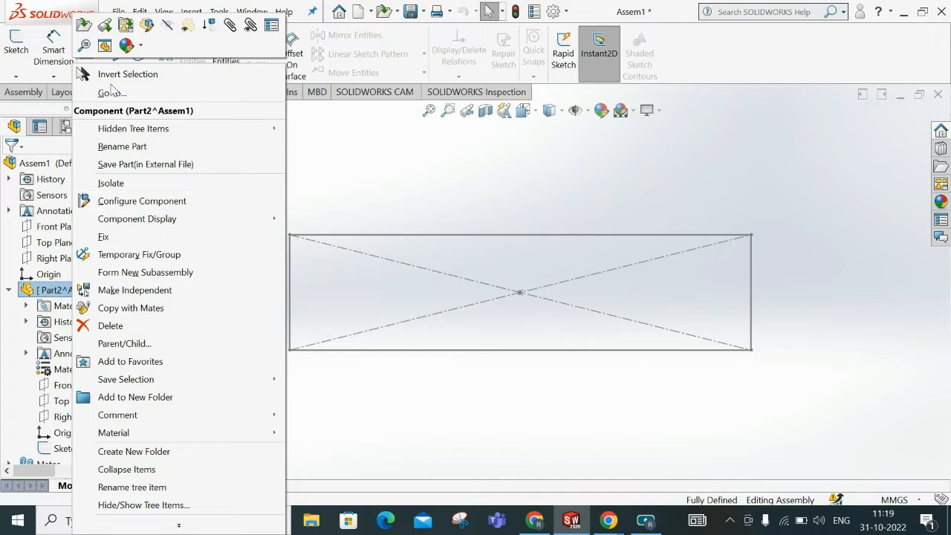
click(124, 26)
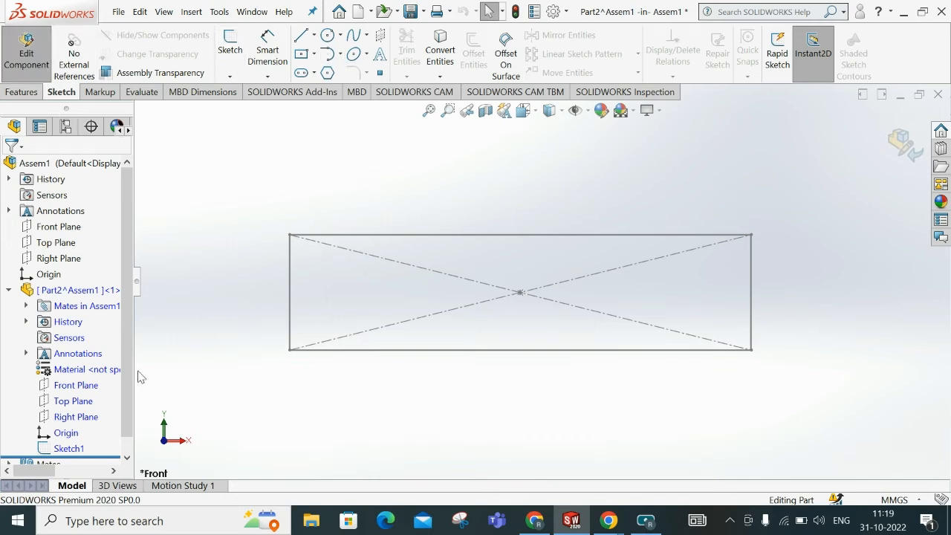
right_click(66, 449)
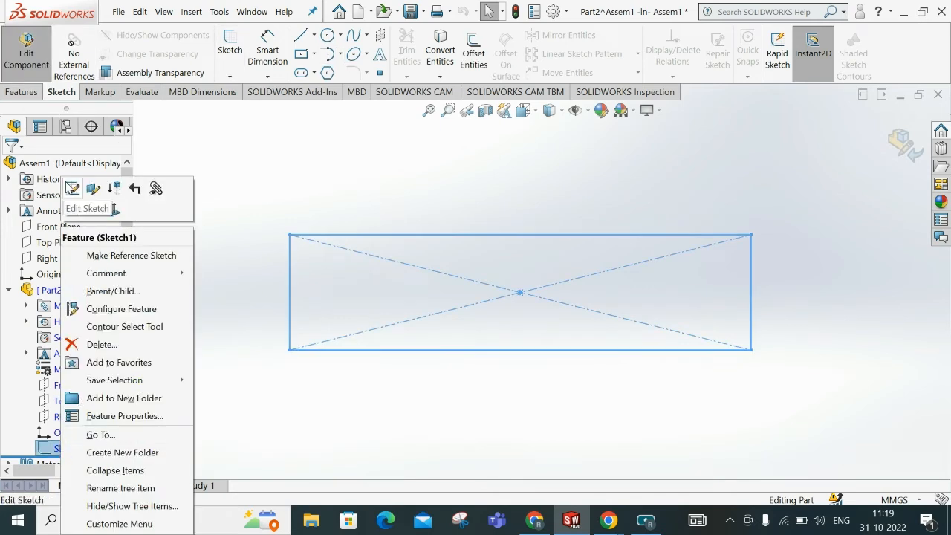
click(73, 188)
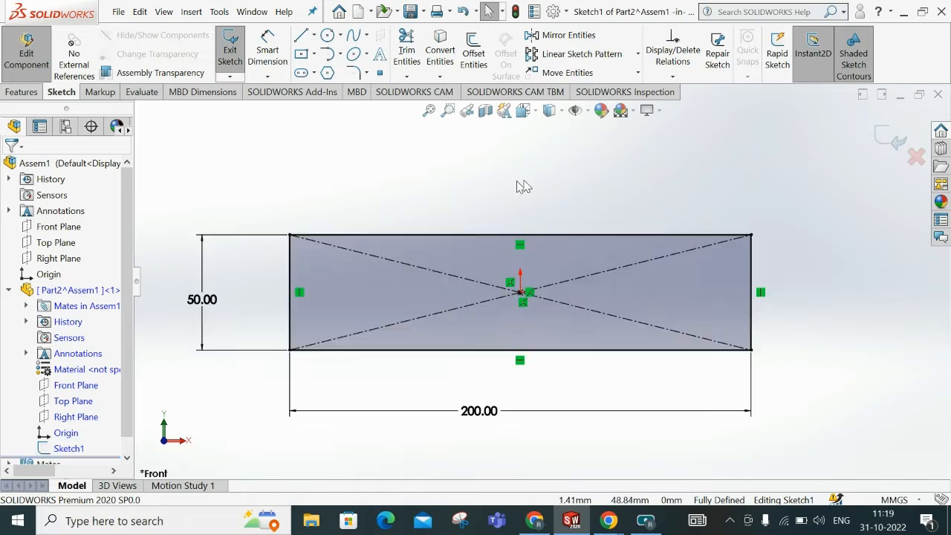
- Sketch a smaller center rectangle on the midpoint of the rectangle's upper edge, roughly half as wide as the large one
scroll(611, 229, down, 1)
click(301, 53)
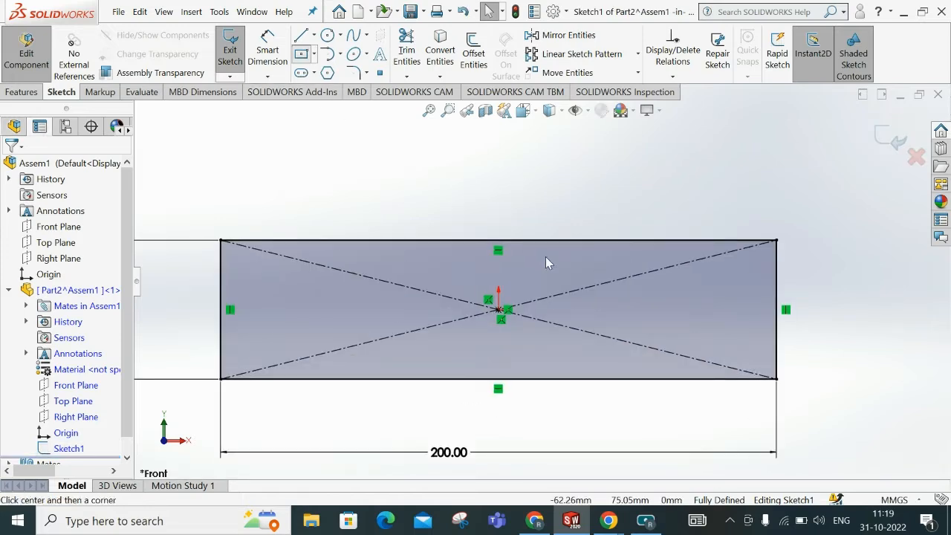
click(499, 240)
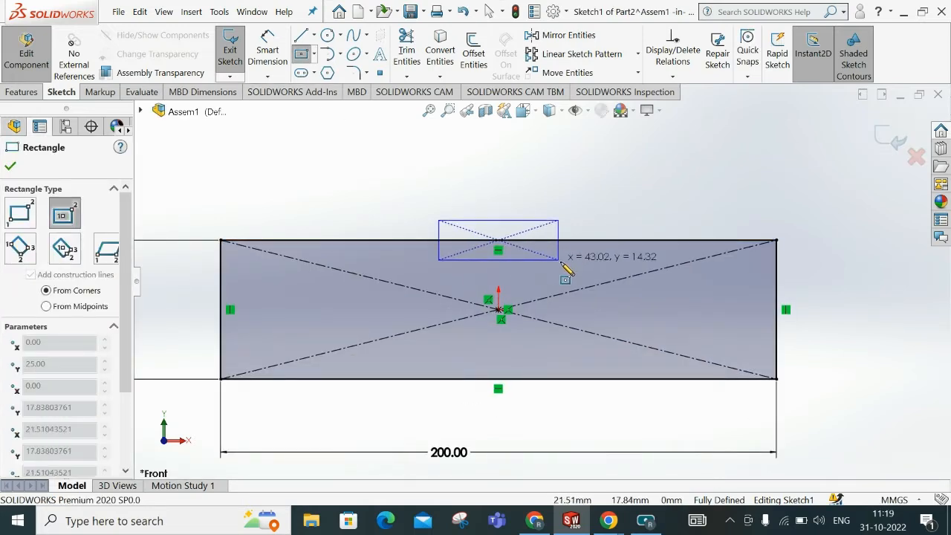
click(635, 264)
right_click(637, 265)
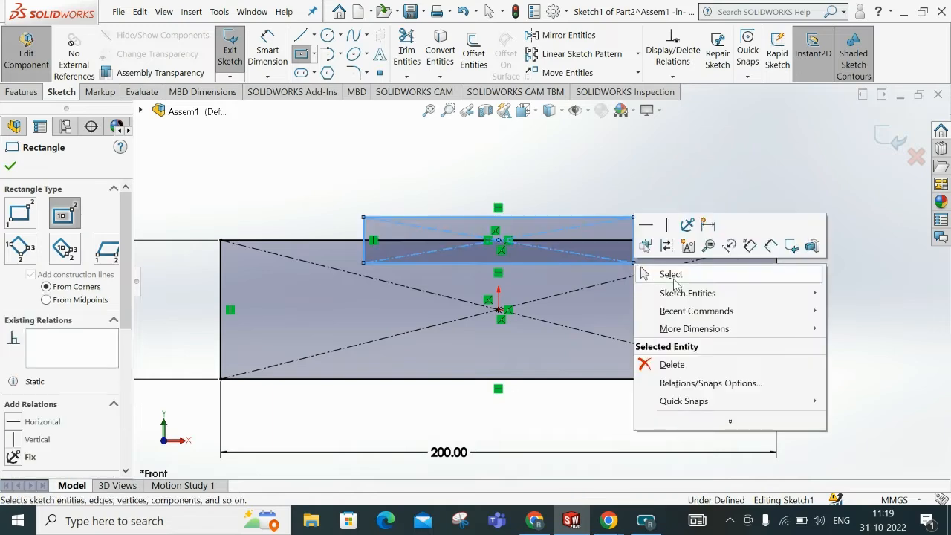
click(671, 274)
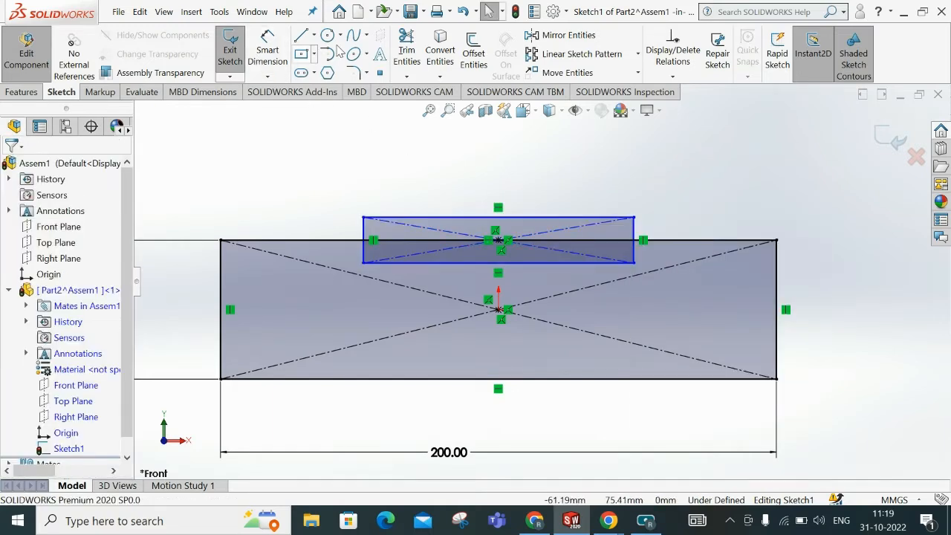
- Trim the small rectangle's upper half and the edge segment crossing it, leaving an open notch in the profile's upper edge
click(406, 52)
mouse_move(331, 206)
mouse_down()
mouse_move(394, 226)
mouse_move(482, 220)
mouse_move(472, 245)
mouse_move(572, 234)
mouse_move(480, 196)
mouse_move(495, 221)
mouse_move(704, 221)
mouse_move(516, 218)
mouse_move(521, 209)
mouse_move(488, 233)
mouse_move(525, 253)
mouse_up()
key(Escape)
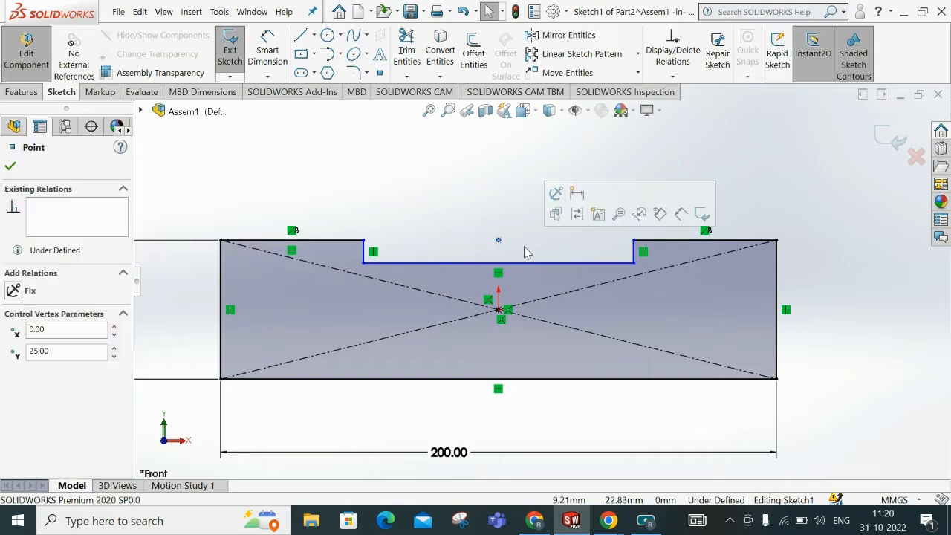
- Dimension the horizontal distance from the notch's left side to the origin as 48 mm
key(Escape)
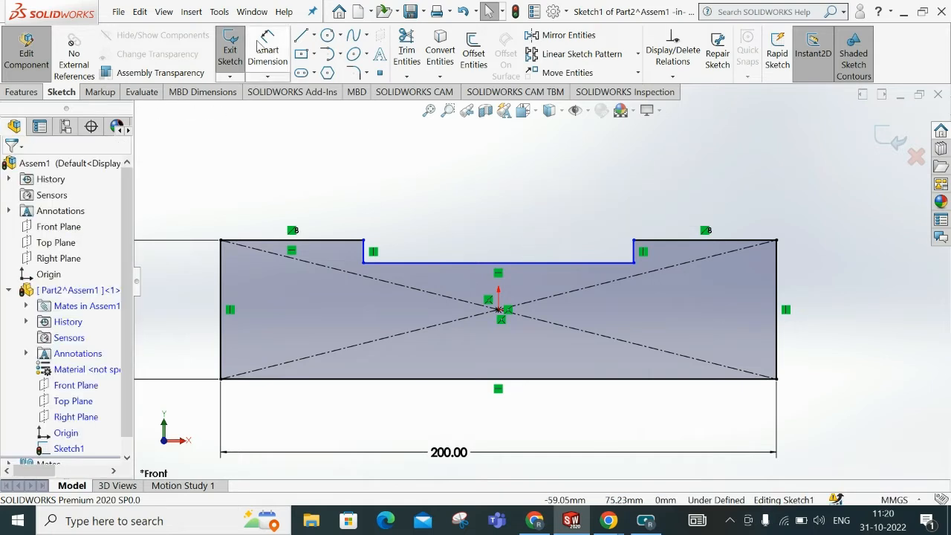
click(284, 50)
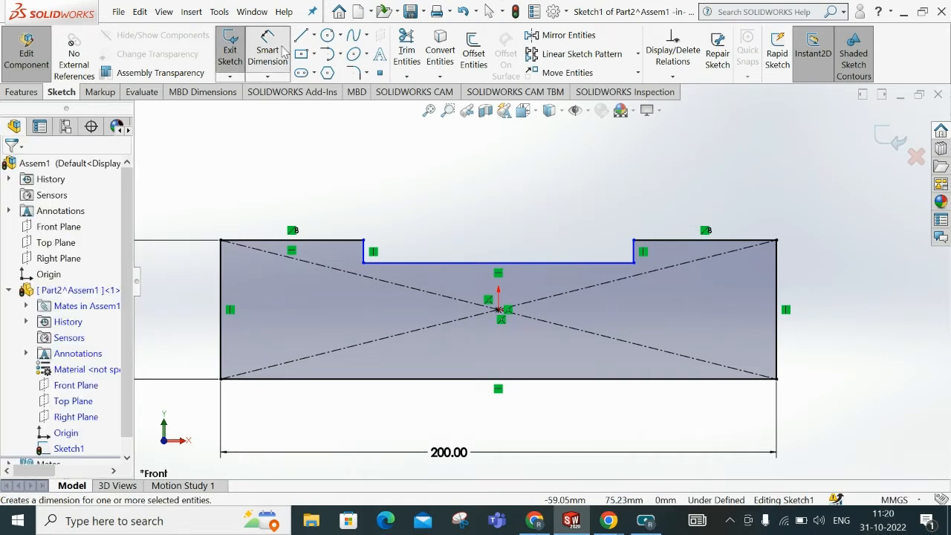
click(364, 252)
click(498, 309)
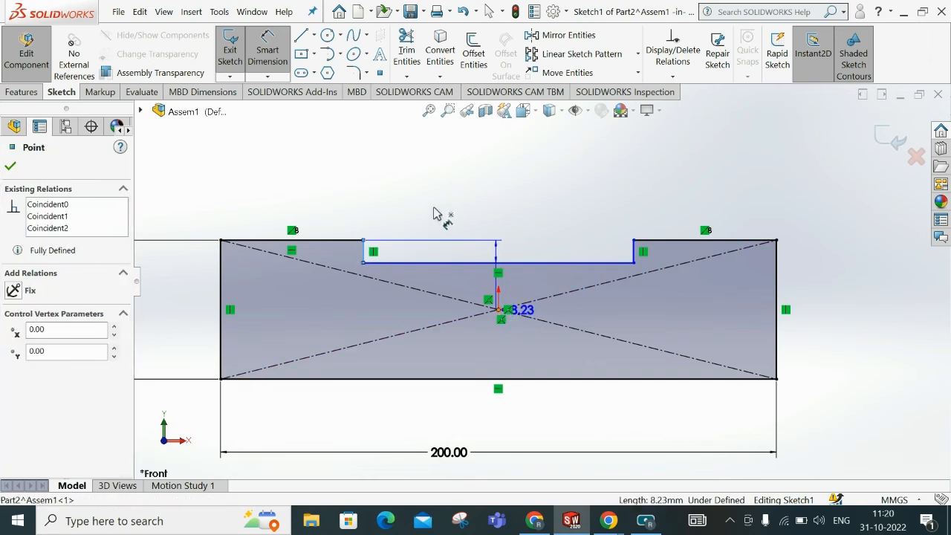
click(420, 180)
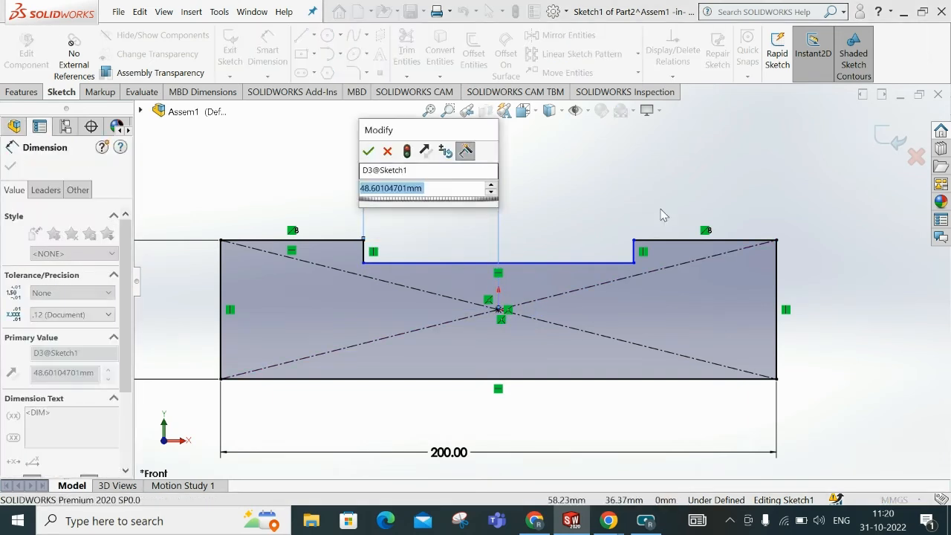
text(40)
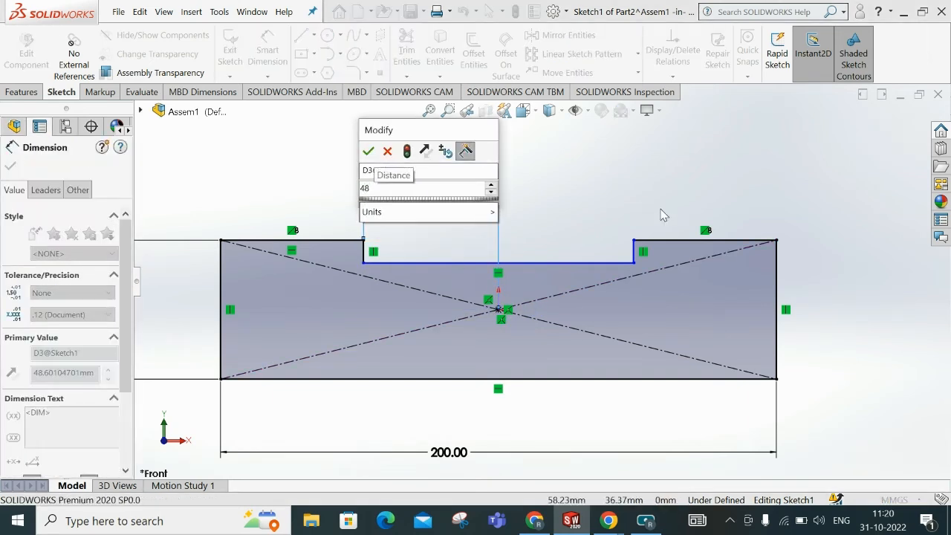
key(Return)
- Dimension the horizontal distance from the origin to the notch's right side as 48 mm
click(505, 324)
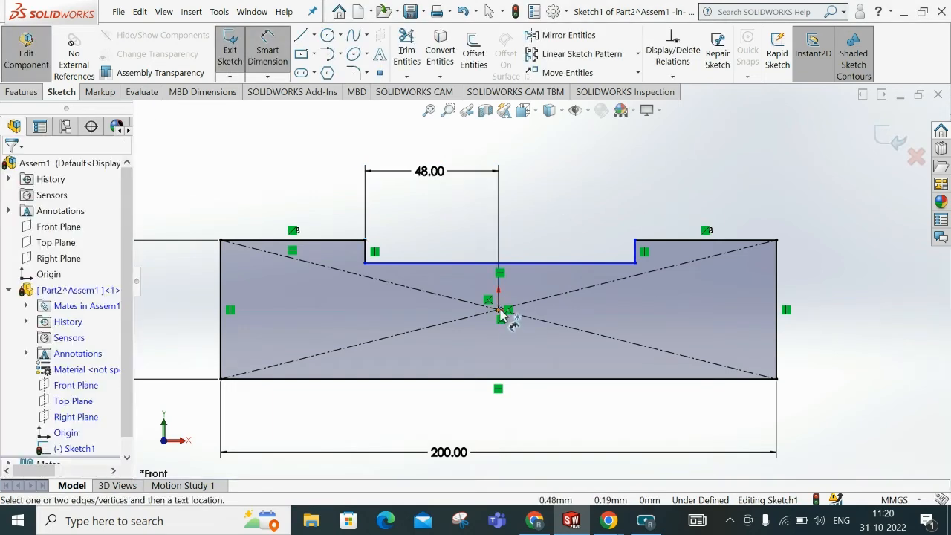
click(499, 310)
click(636, 253)
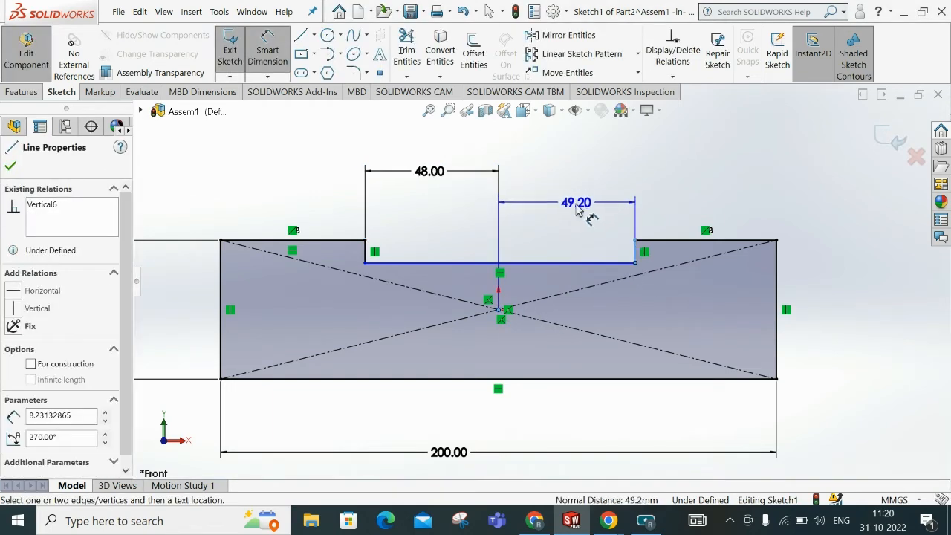
click(583, 202)
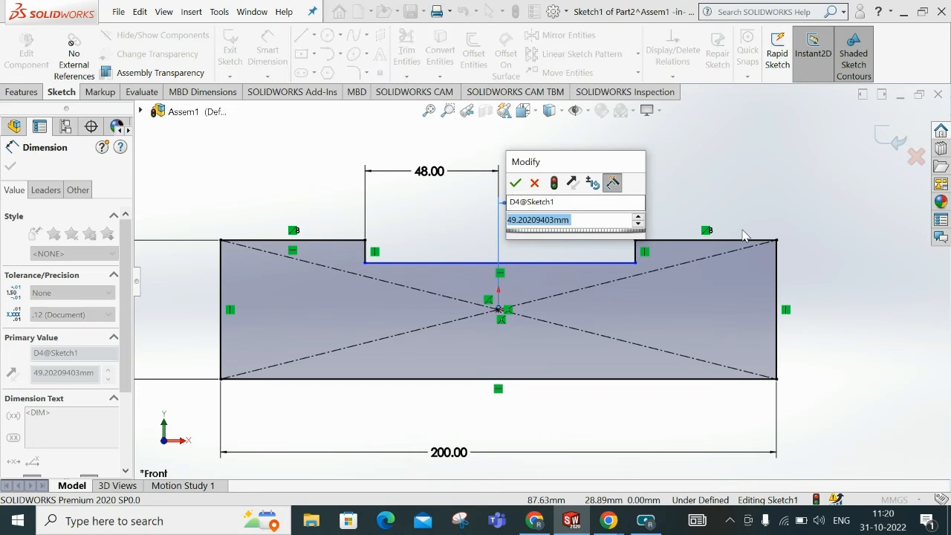
text(48)
key(Return)
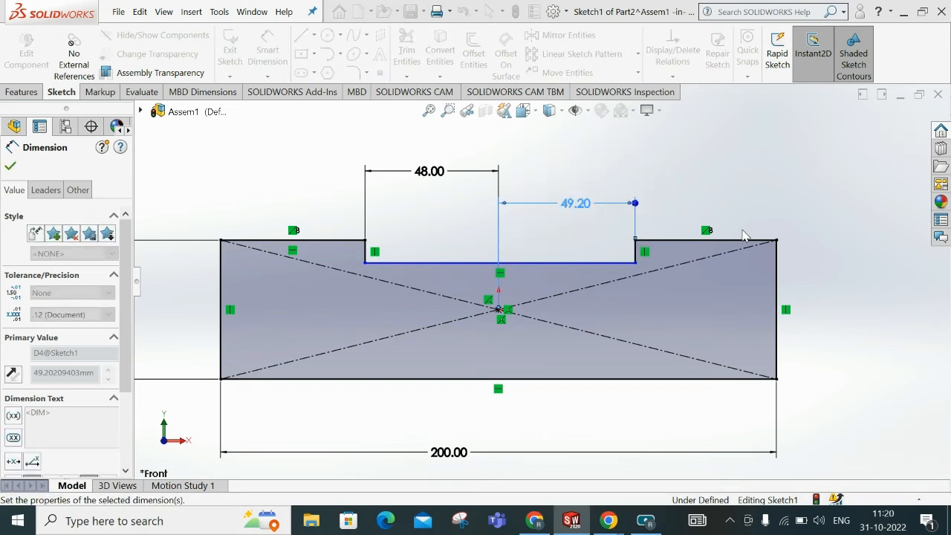
- Dimension the notch's depth as 8 mm using its right vertical side
click(644, 254)
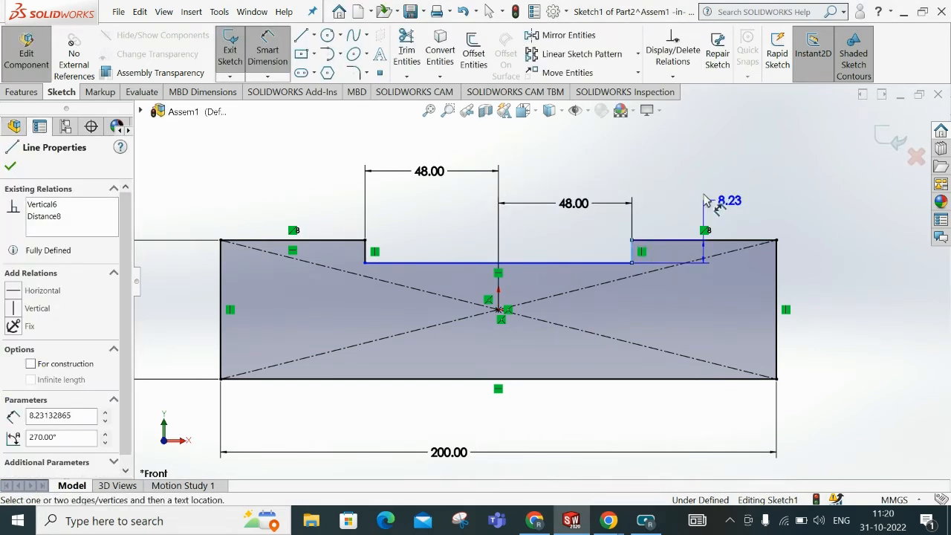
click(683, 172)
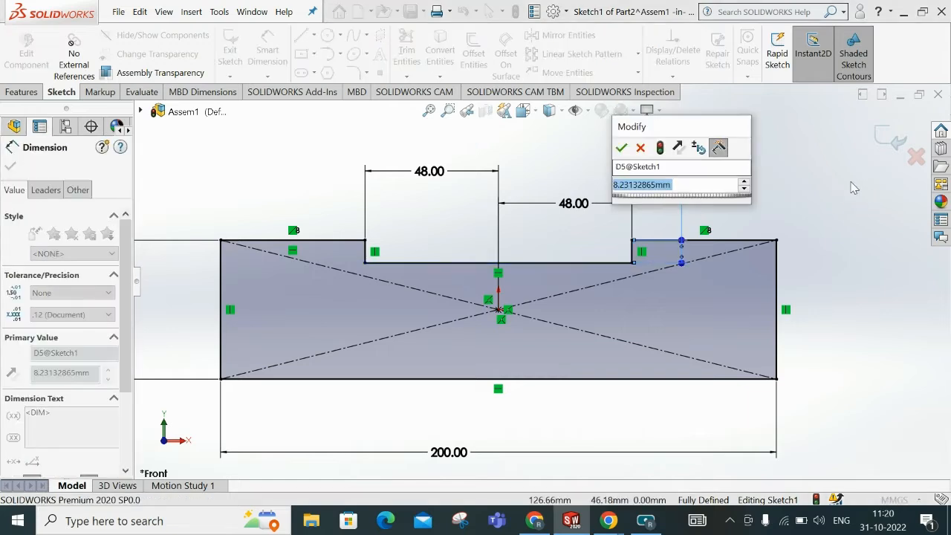
text(8)
key(Return)
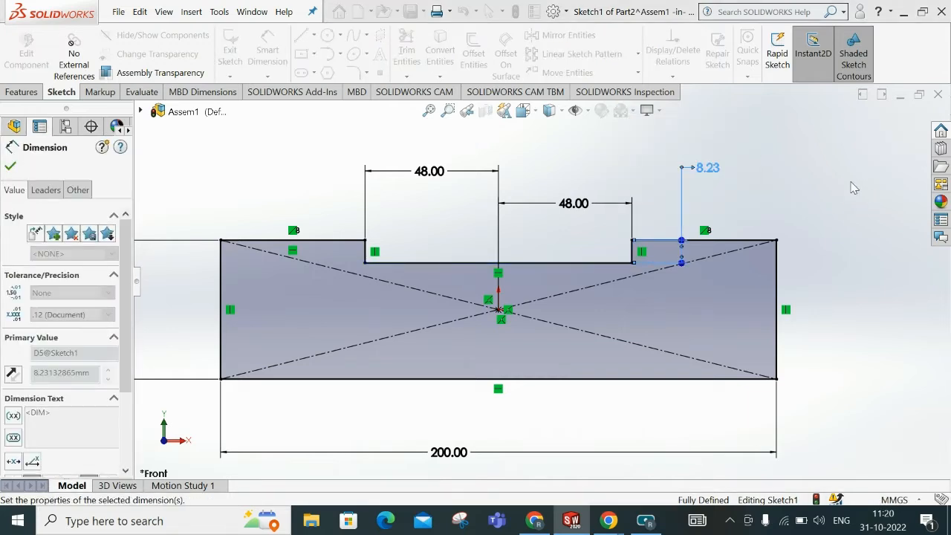
click(791, 193)
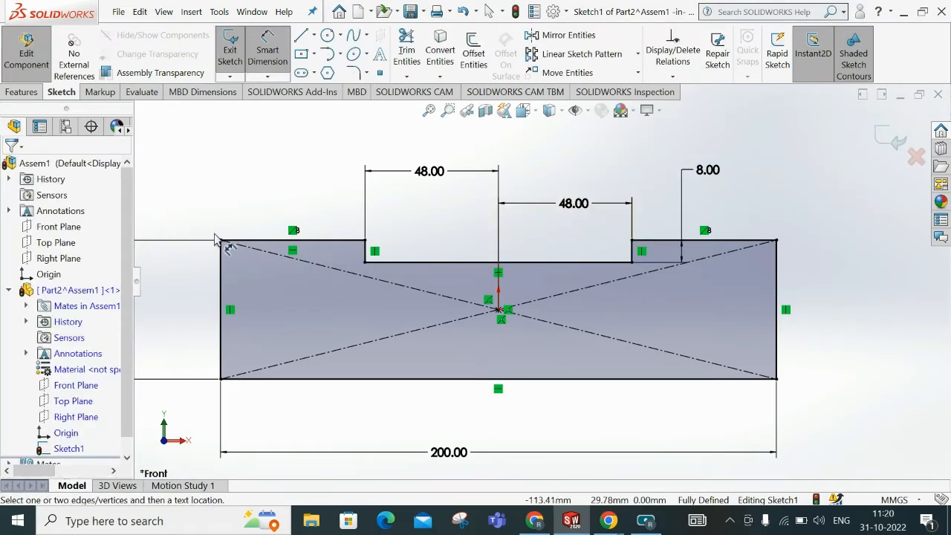
- Extrude the notched profile as a boss with the Mid Plane end condition and a depth of 500 mm
mouse_move(216, 234)
middle_down()
mouse_move(294, 261)
mouse_move(297, 271)
middle_up()
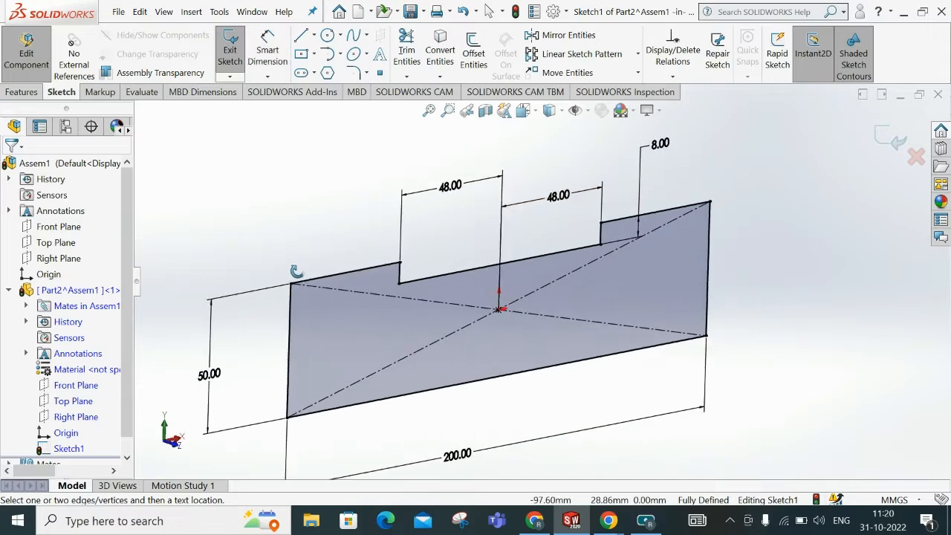
click(21, 91)
click(232, 58)
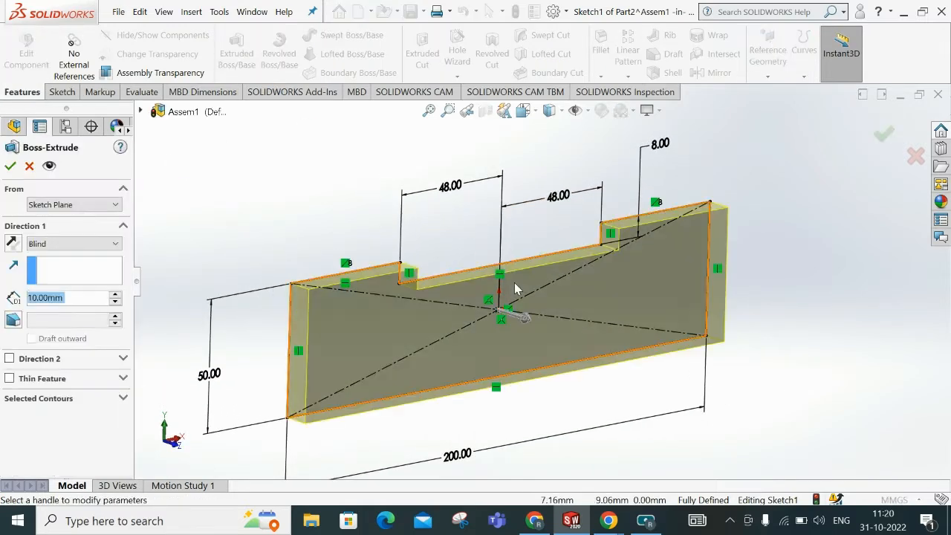
click(67, 243)
click(45, 307)
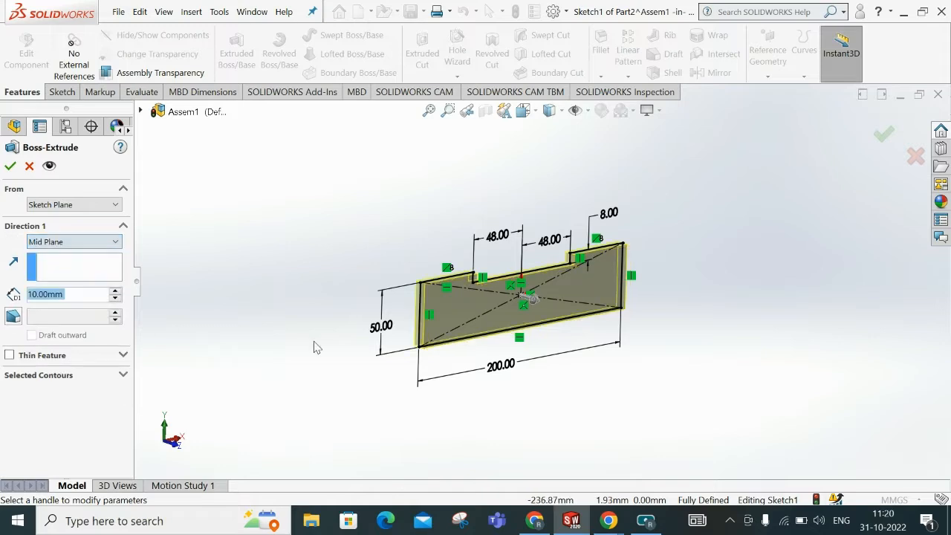
click(542, 309)
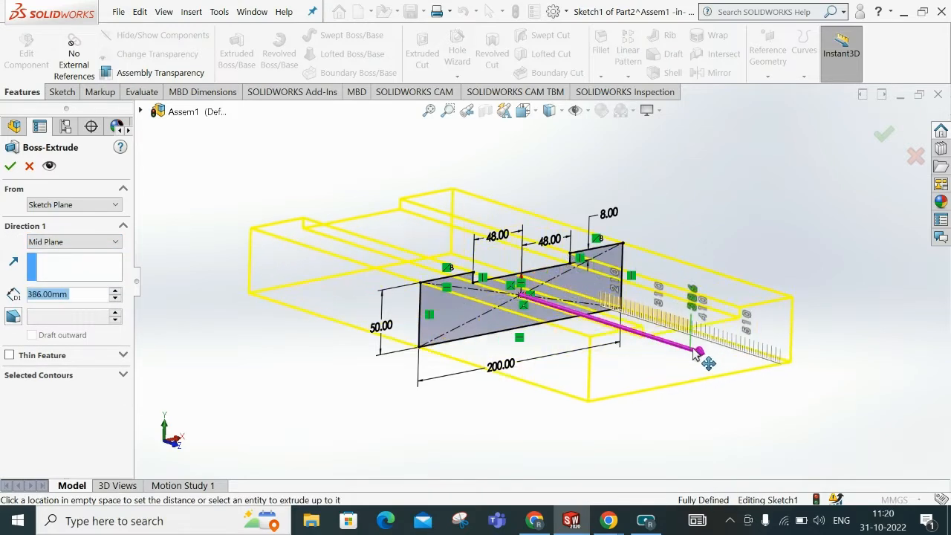
click(707, 356)
text(500)
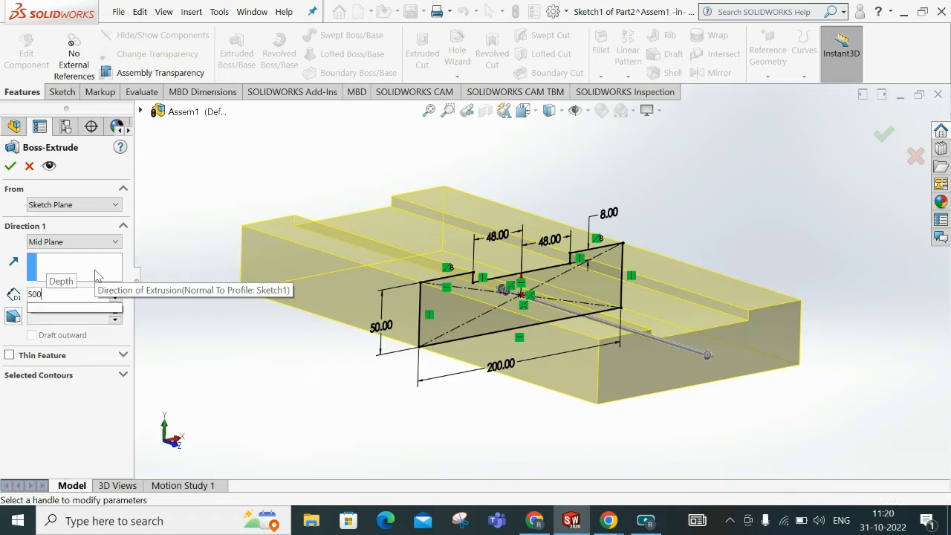
key(Return)
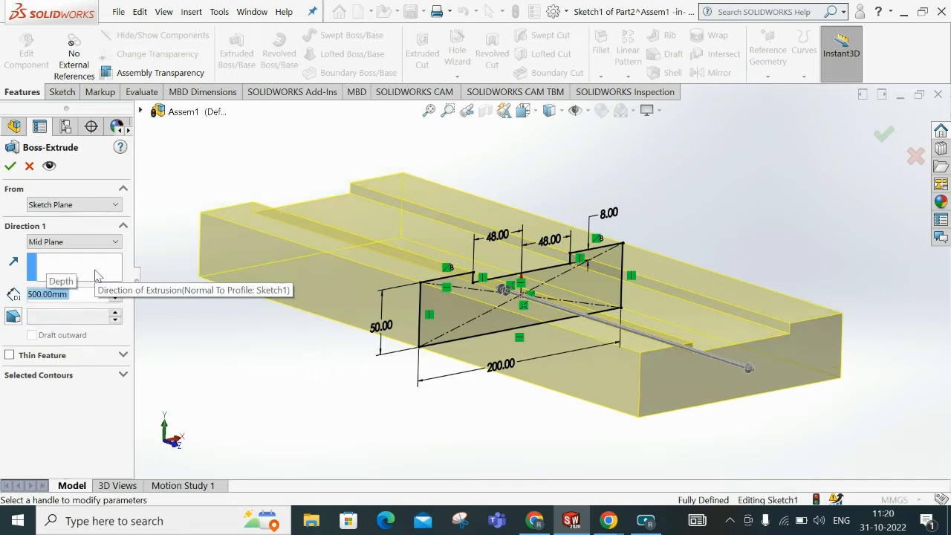
click(884, 133)
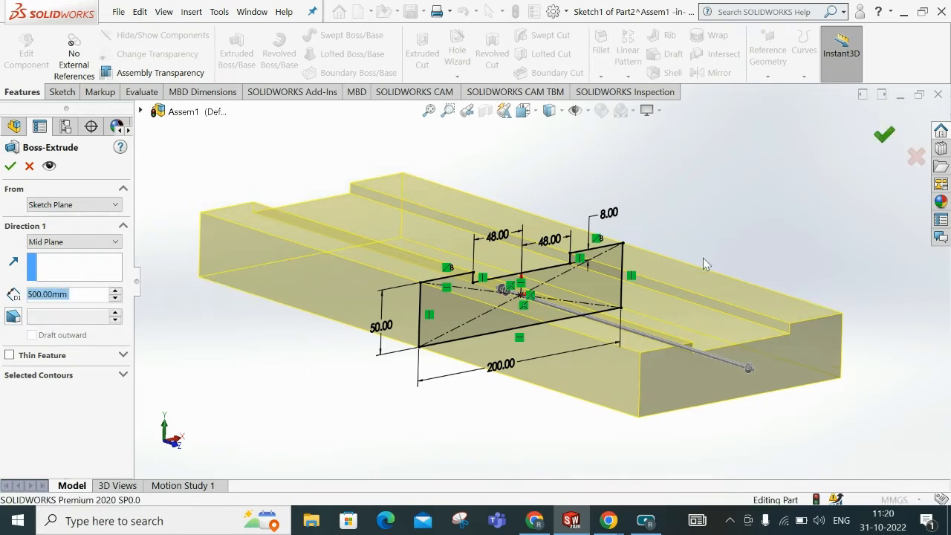
- Finish editing the extruded part and return to the assembly, collapsing the part's feature tree
scroll(744, 236, up, 3)
middle_drag(709, 237, 682, 244)
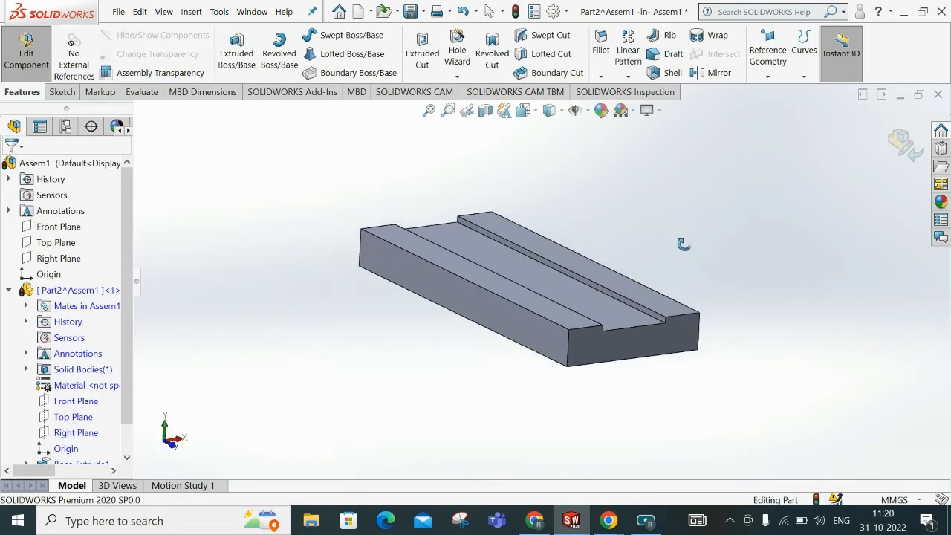
click(909, 148)
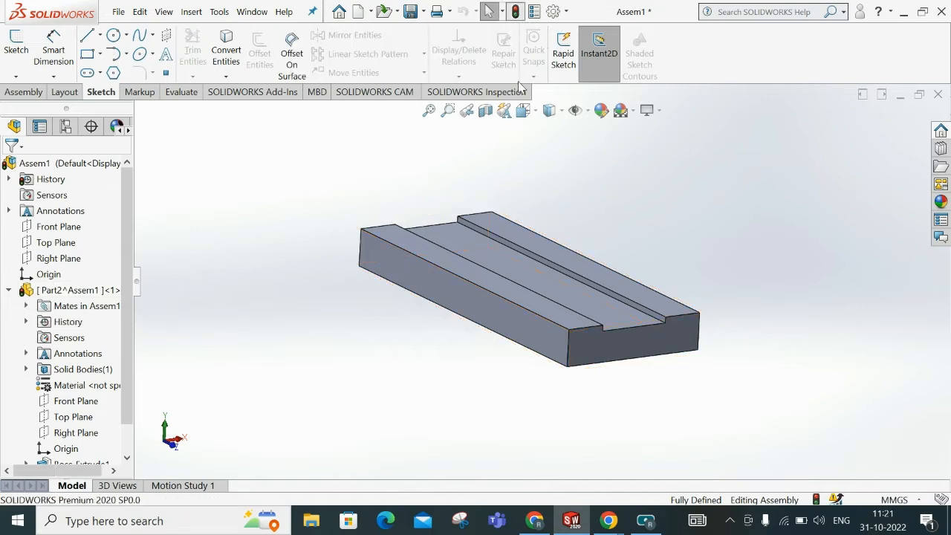
click(9, 290)
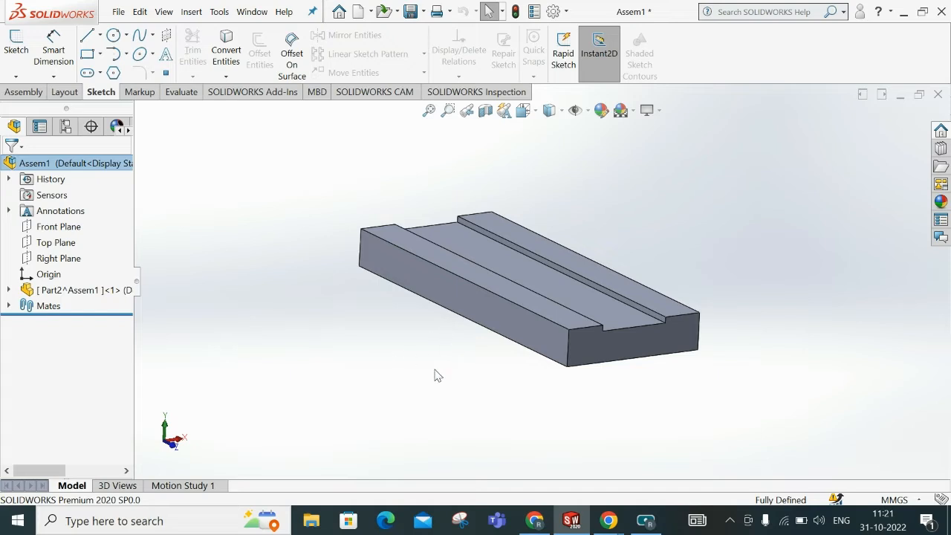
- Insert a second new part into the assembly, placing its sketch on the floor of the block's channel
click(23, 91)
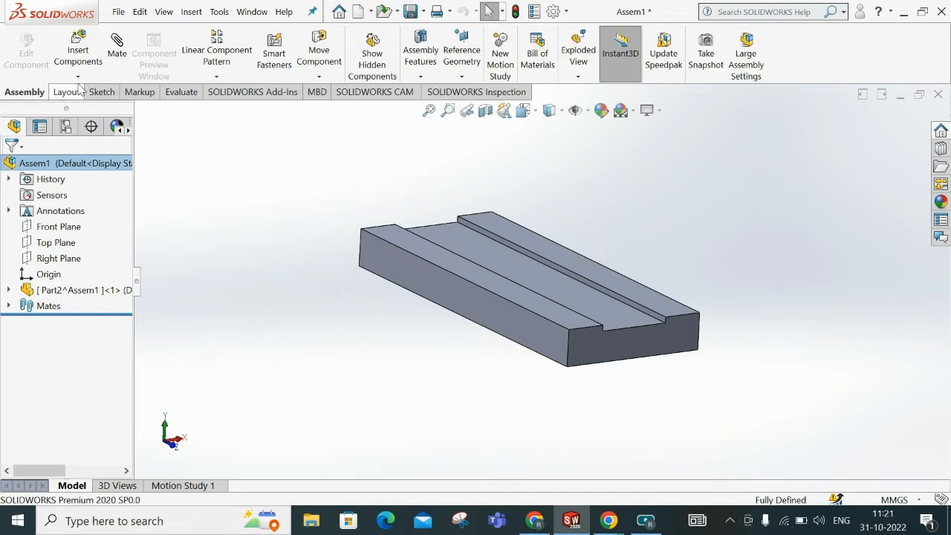
click(78, 76)
click(91, 110)
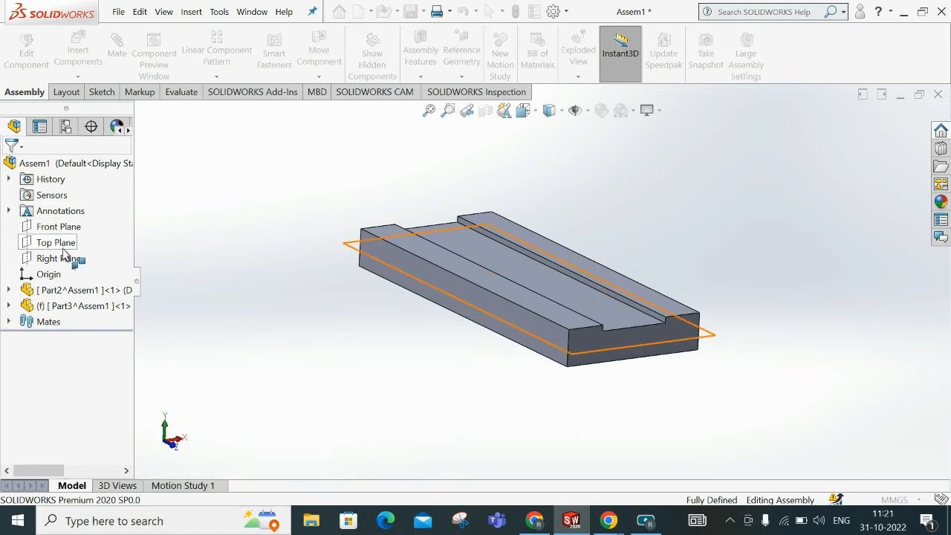
middle_drag(493, 404, 542, 290)
click(561, 266)
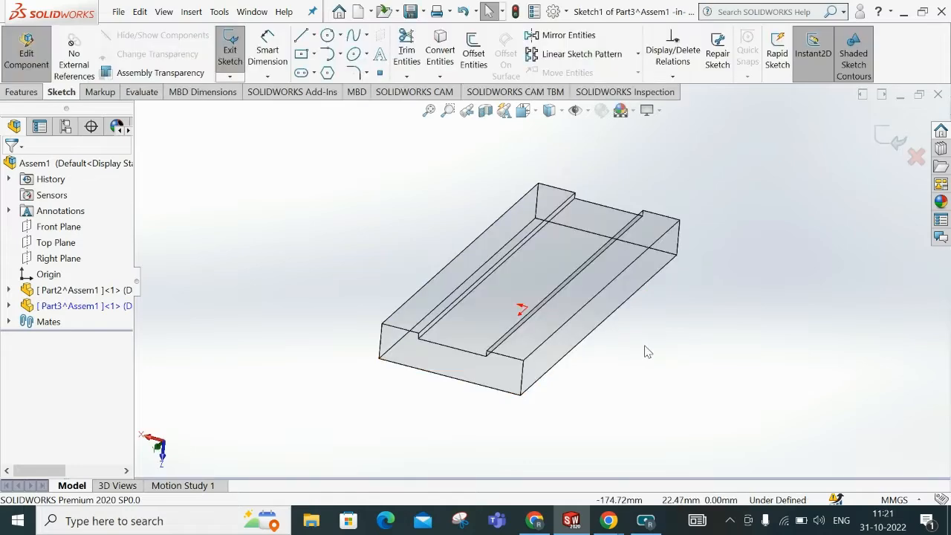
- Sketch a horizontal centerpoint straight slot overlapping the block's upper end, about 1066 mm between arc centers and 352 mm wide
click(529, 111)
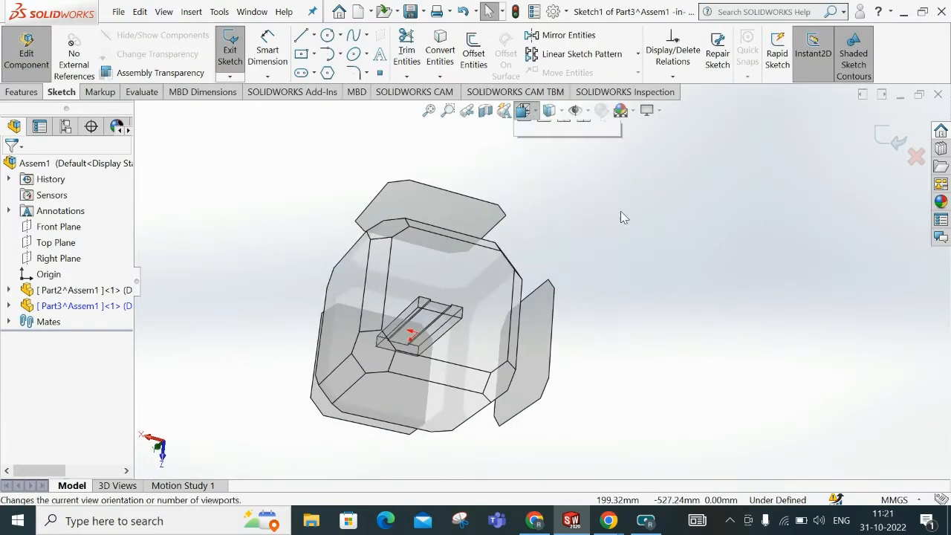
click(604, 189)
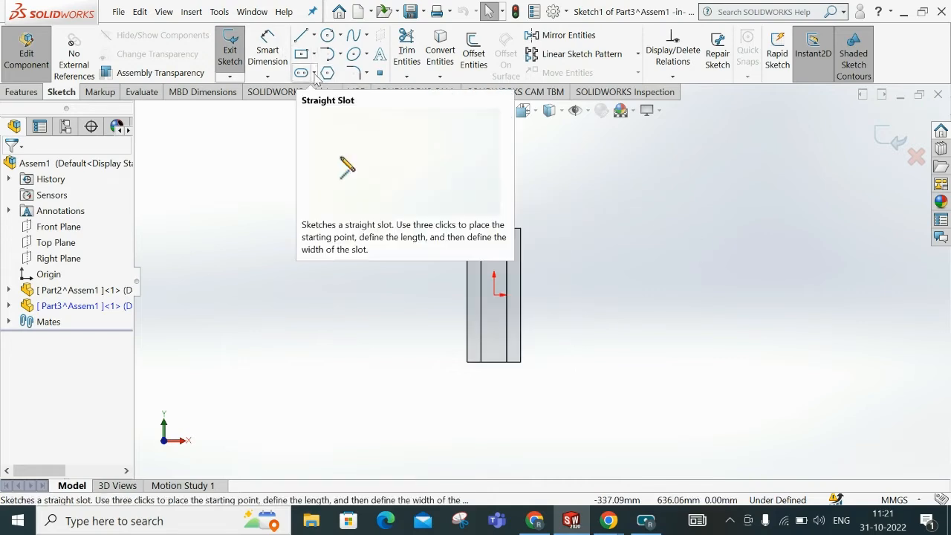
click(313, 73)
click(318, 111)
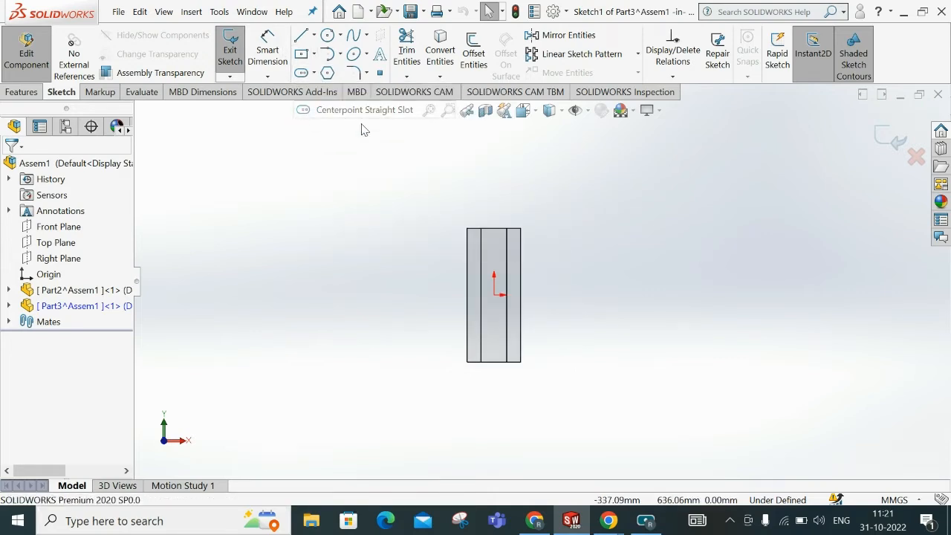
click(640, 194)
click(785, 194)
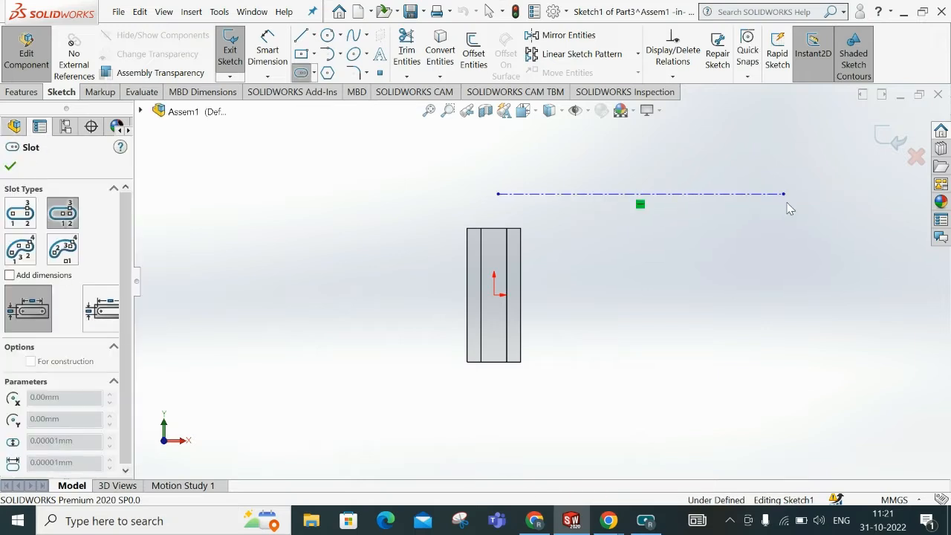
click(796, 247)
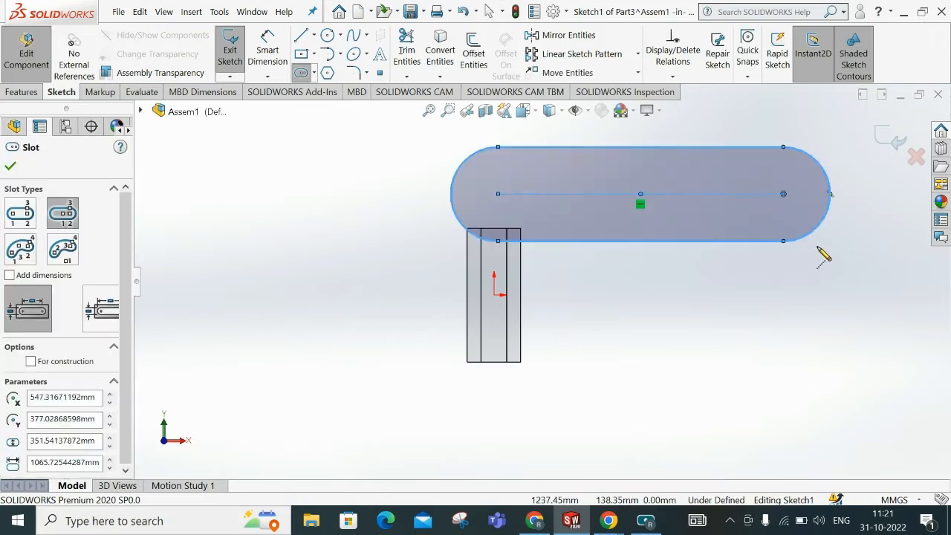
right_click(832, 240)
click(785, 242)
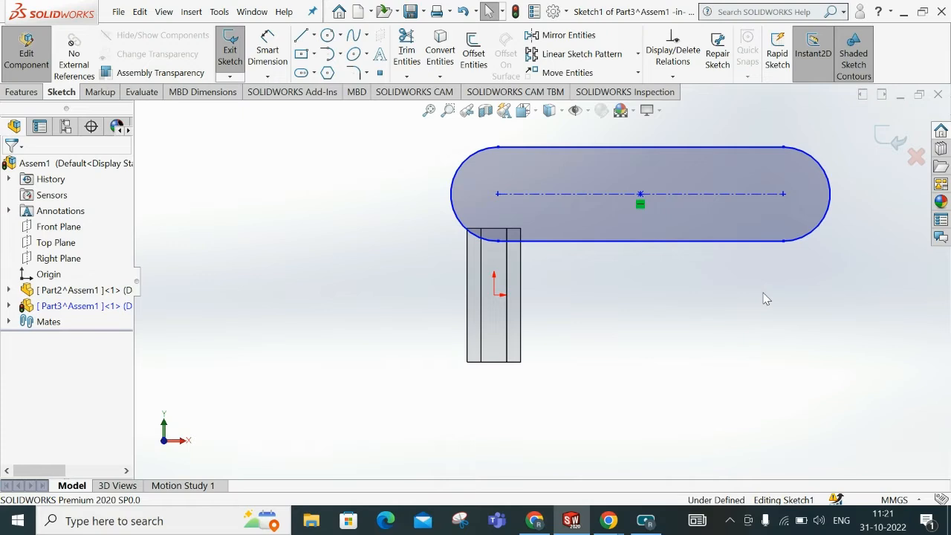
- Fully define all entities in the slot sketch with automatically calculated relations and dimensions
click(673, 77)
click(686, 128)
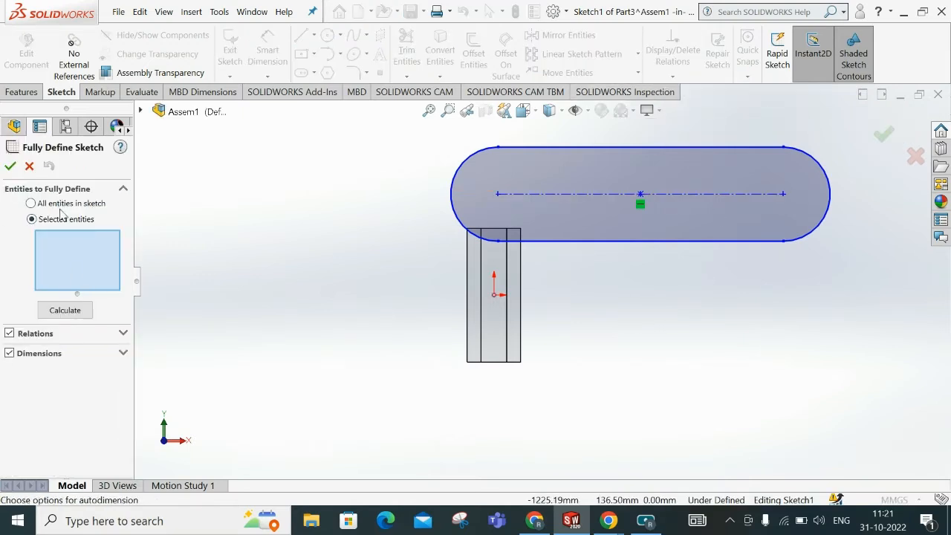
click(62, 204)
click(64, 238)
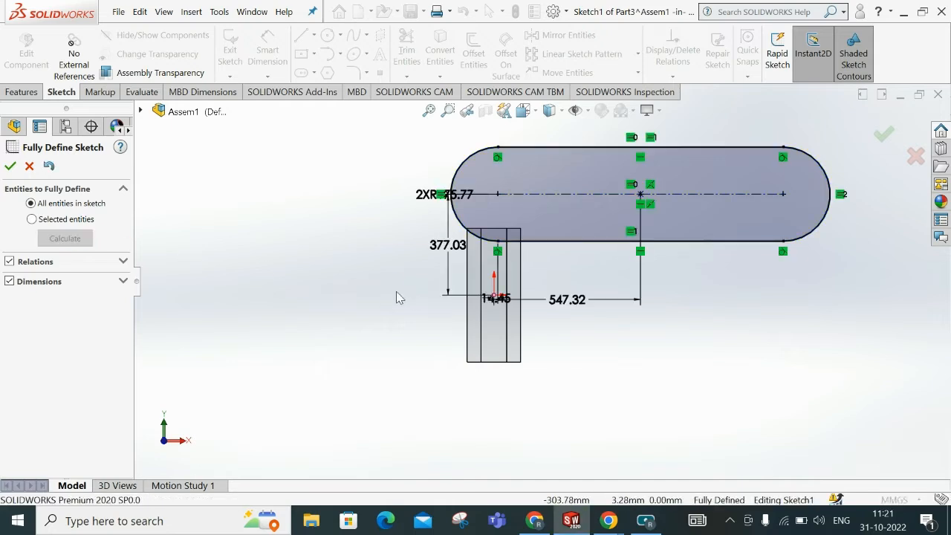
click(11, 166)
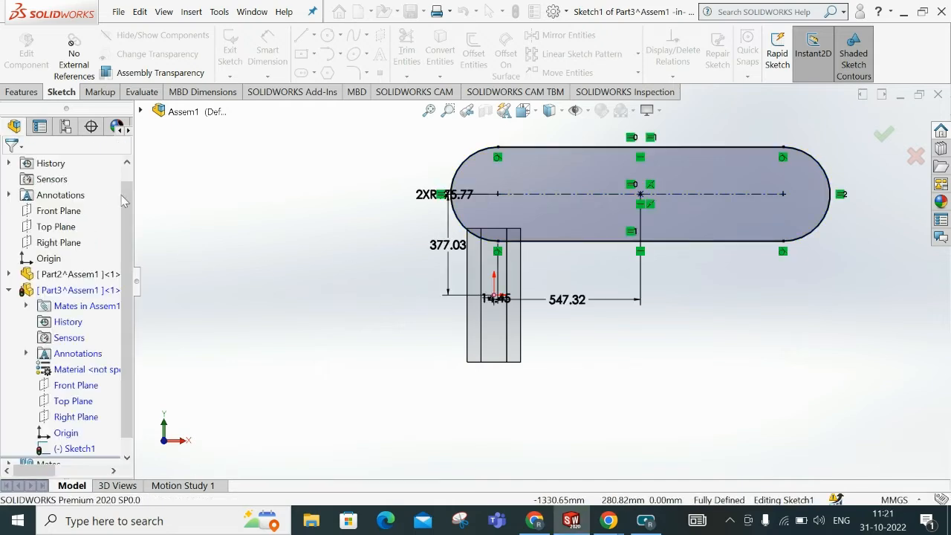
- Close the slot sketch, extrude it as a blind boss 10 mm deep, and finish editing the part to return to the assembly
click(897, 147)
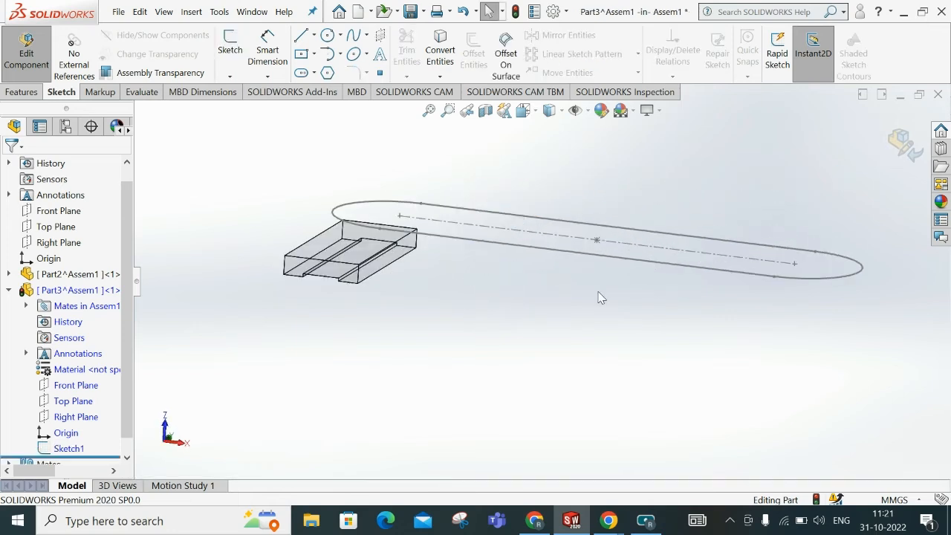
click(69, 448)
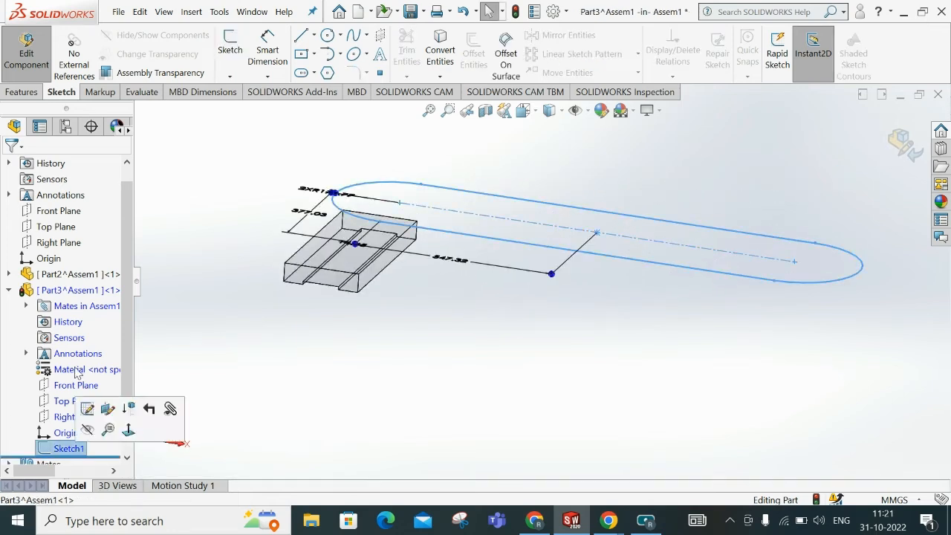
click(22, 92)
click(236, 52)
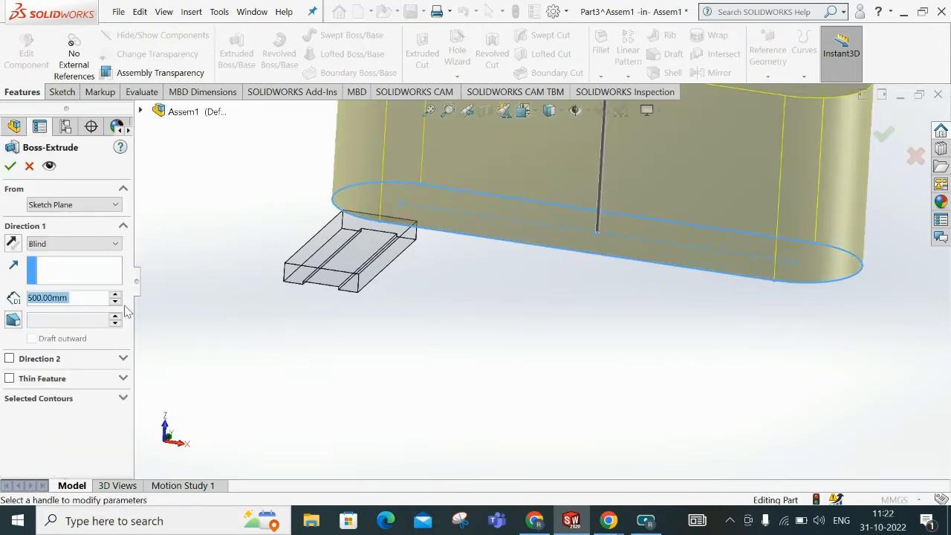
text(2)
key(Return)
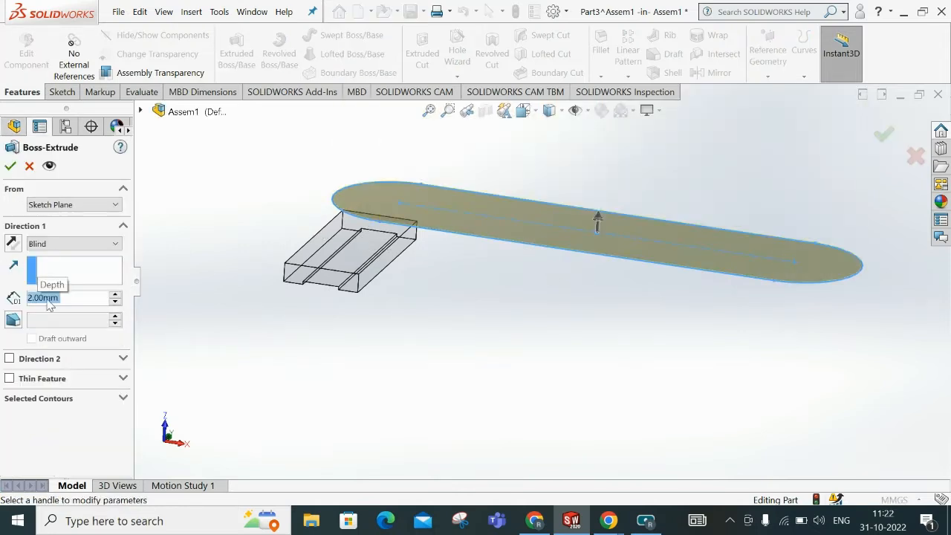
text(4)
key(Return)
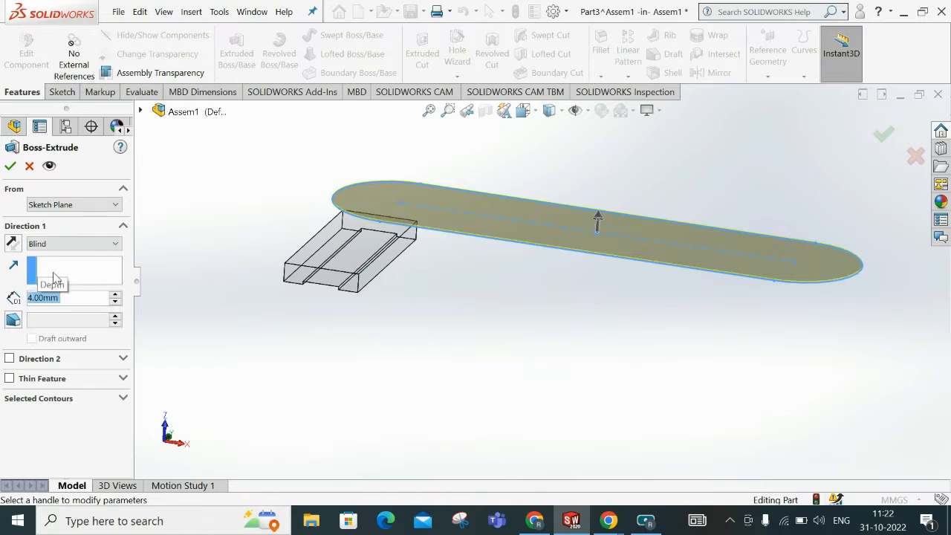
text(5)
key(Return)
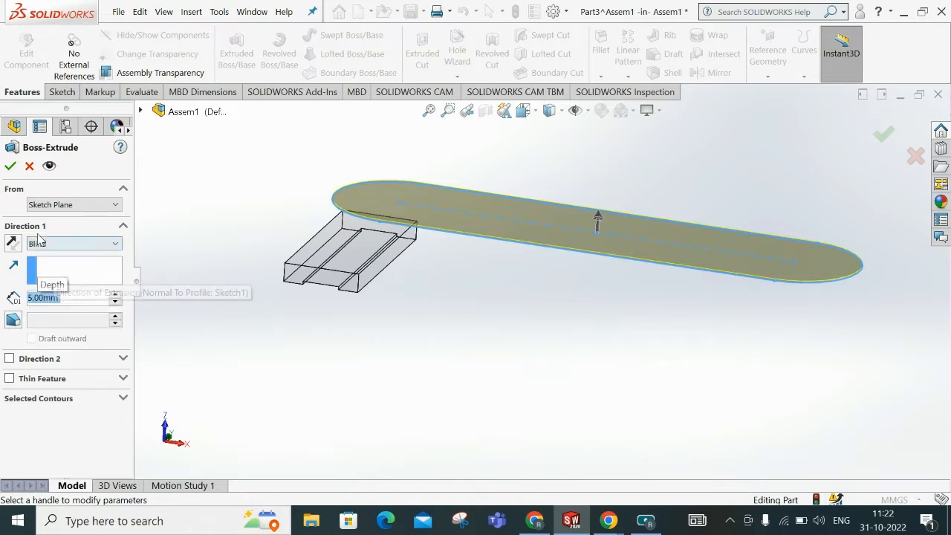
text(10)
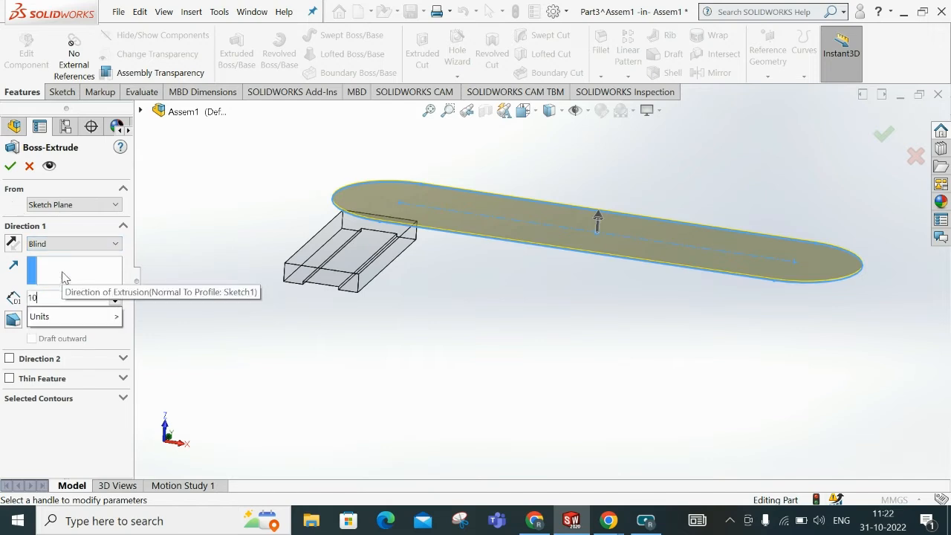
key(Return)
click(9, 165)
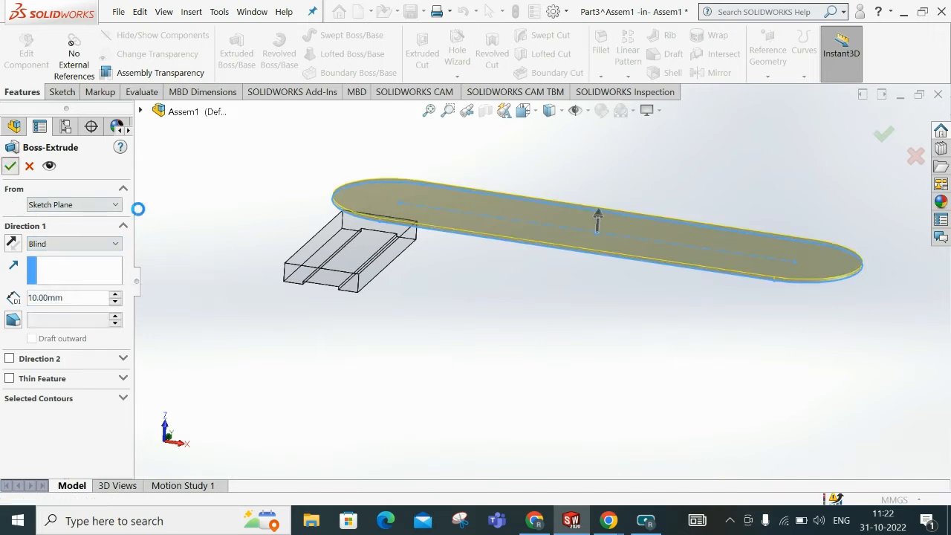
click(915, 155)
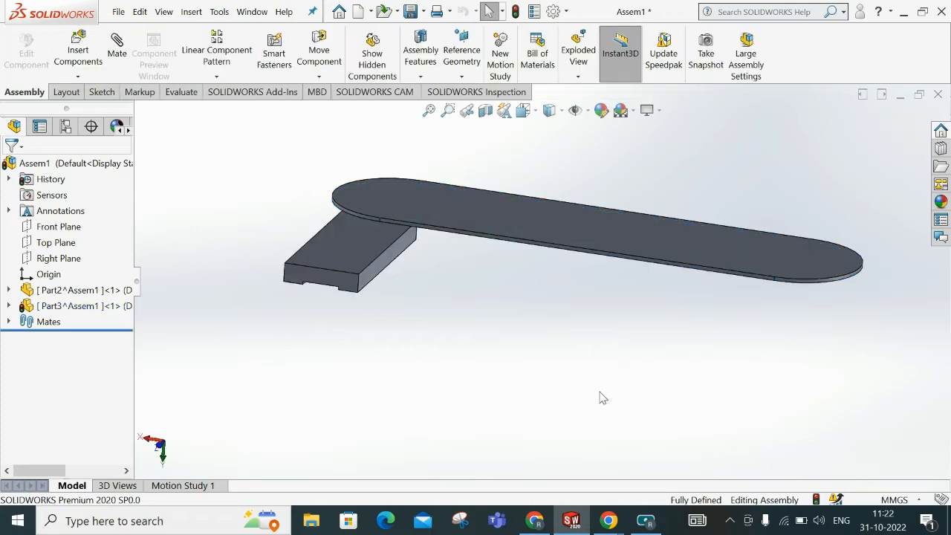
- Try to move the slot plate and the channel block to check whether either component is free in the assembly
middle_drag(599, 395, 588, 247)
middle_drag(548, 378, 486, 251)
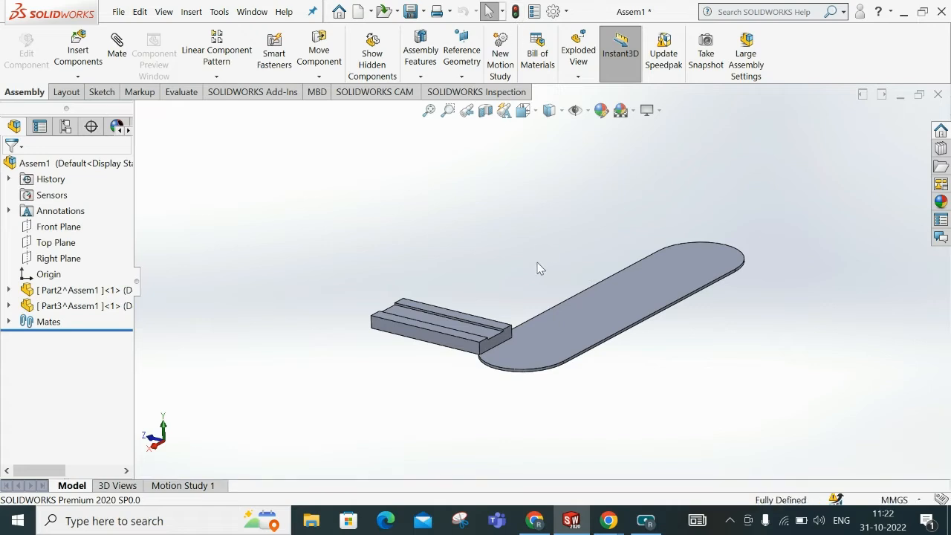
click(576, 343)
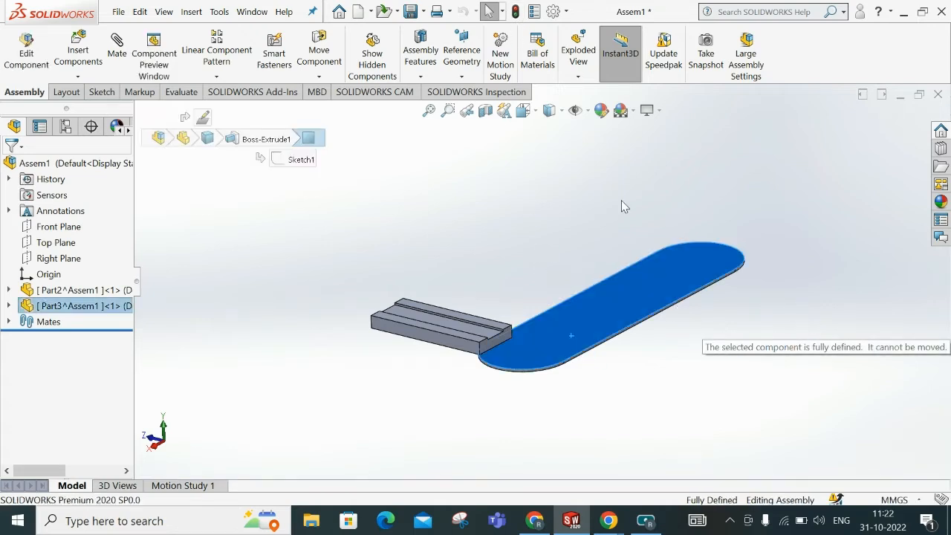
click(749, 267)
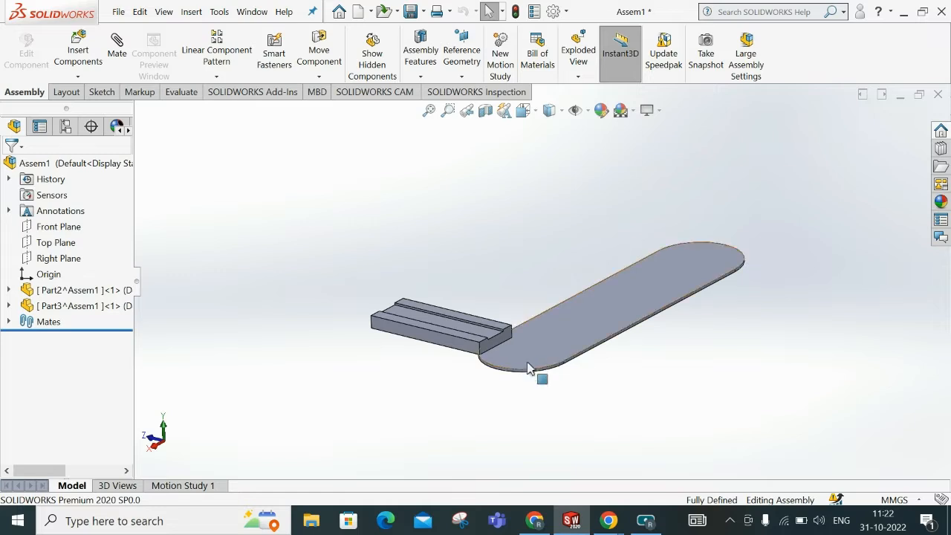
middle_drag(542, 378, 501, 258)
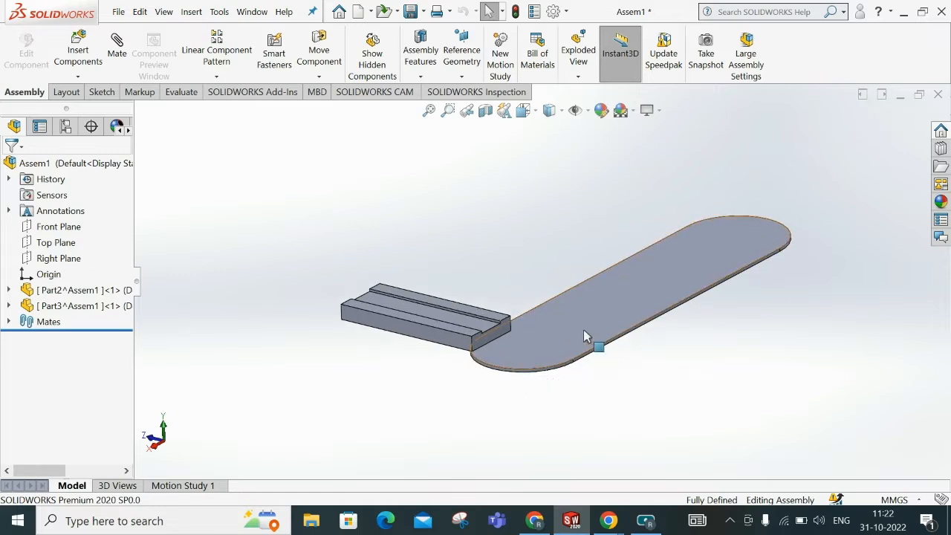
drag(594, 312, 629, 284)
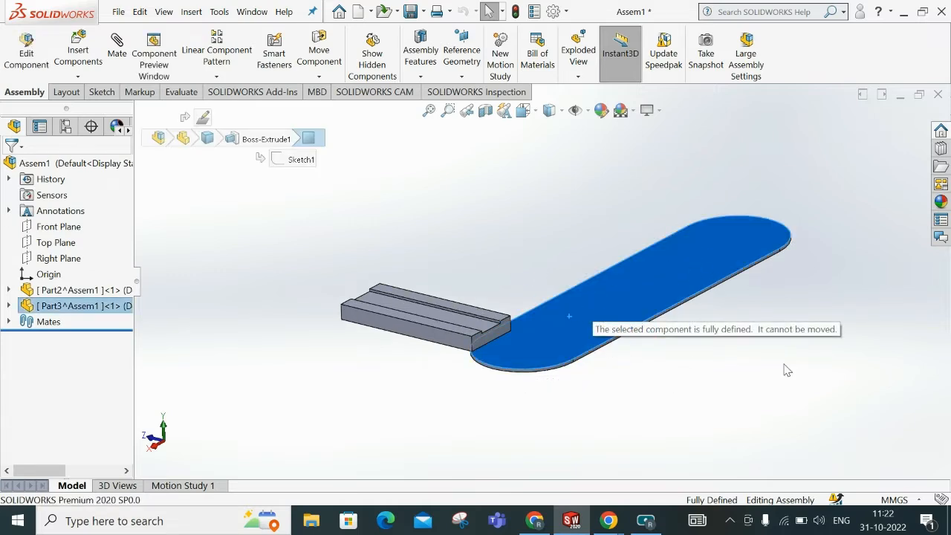
click(732, 350)
drag(385, 327, 318, 274)
click(396, 223)
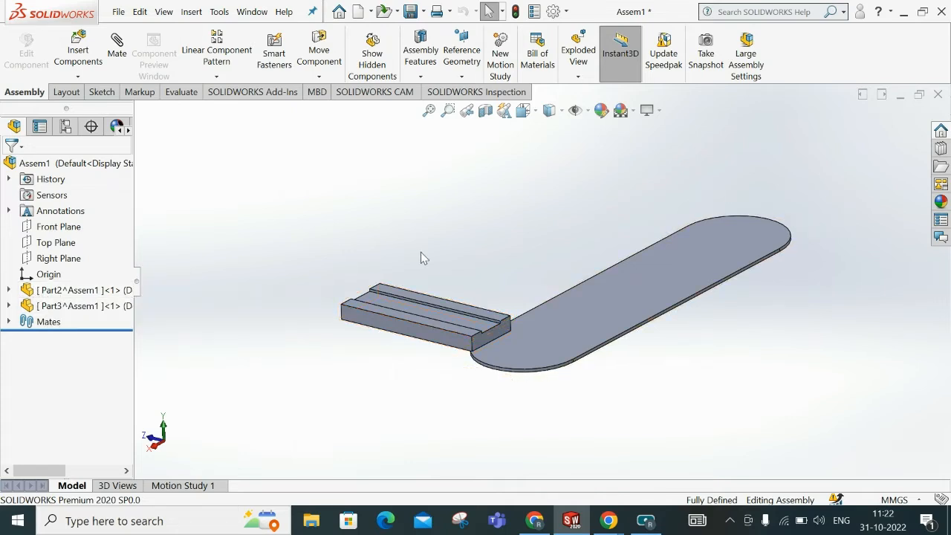
drag(566, 328, 643, 340)
click(665, 409)
- List the assembly's mates, examine which faces InPlace2 ties together, and try to move the slot plate once more
click(9, 321)
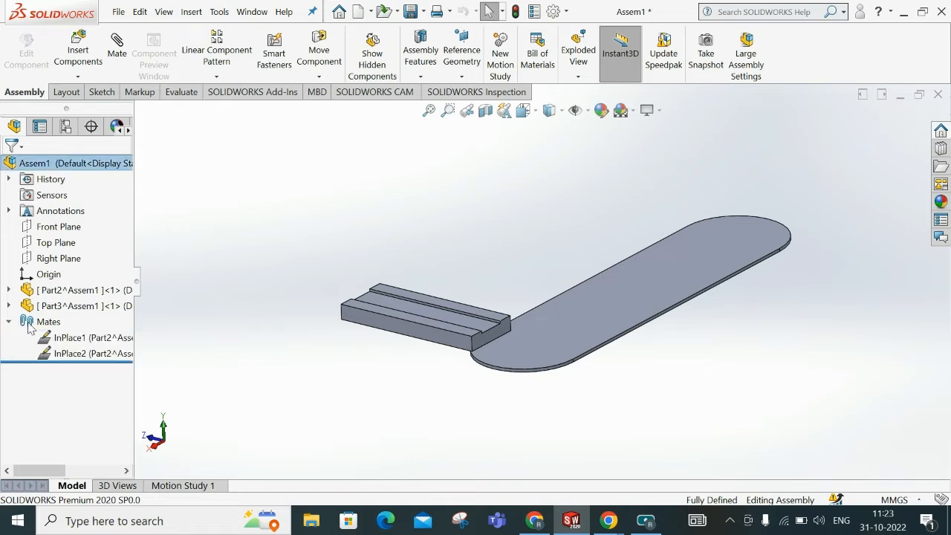
click(85, 355)
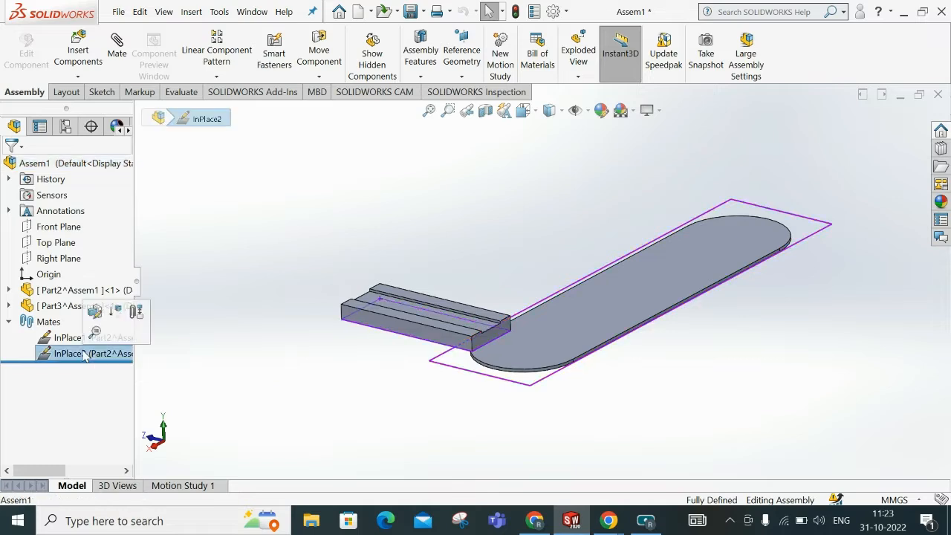
click(502, 236)
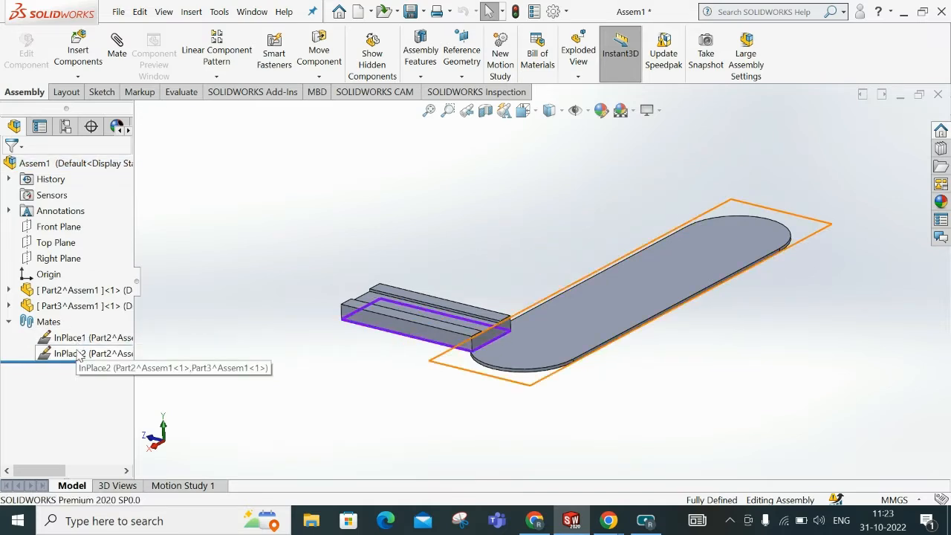
drag(578, 307, 580, 424)
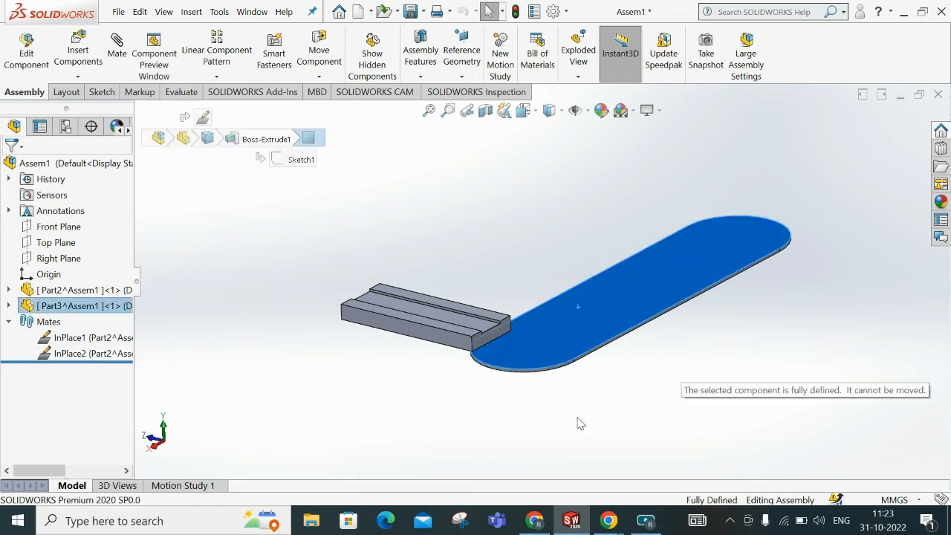
- Delete the InPlace2 mate between the slot plate and the channel block
click(82, 353)
right_click(82, 353)
click(99, 307)
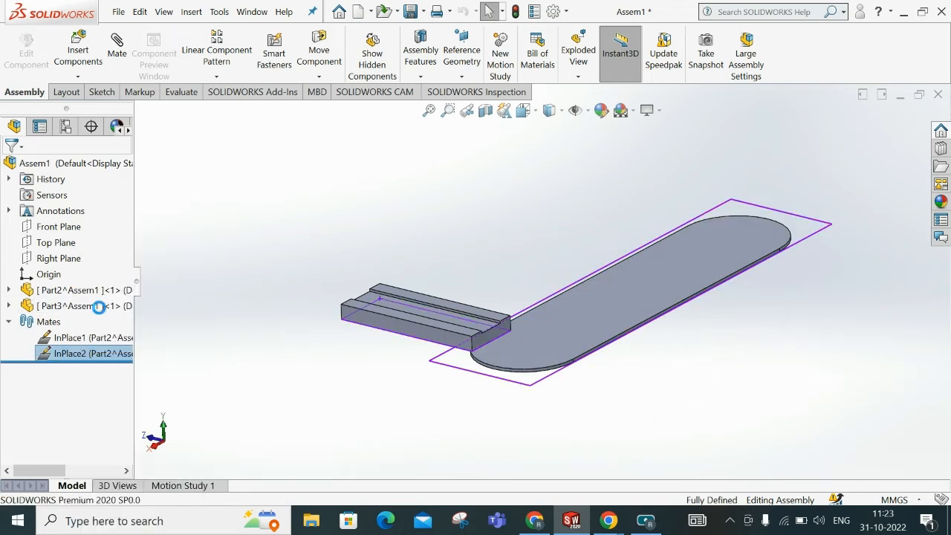
click(558, 181)
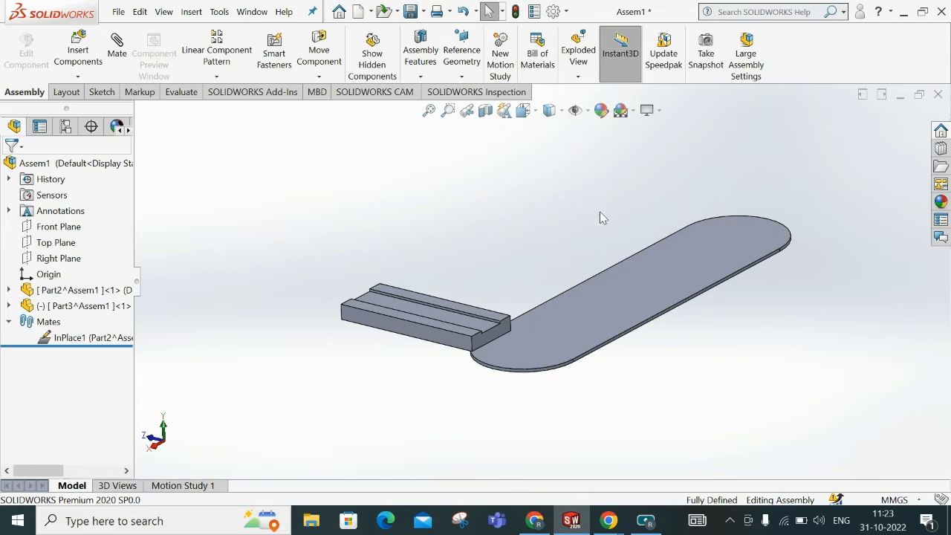
- Move the slot plate away from the block to test its freedom, checking its position from several angles
drag(589, 312, 790, 162)
click(642, 223)
scroll(570, 221, up, 3)
middle_drag(570, 221, 664, 255)
drag(667, 297, 624, 228)
click(665, 425)
middle_drag(435, 311, 356, 252)
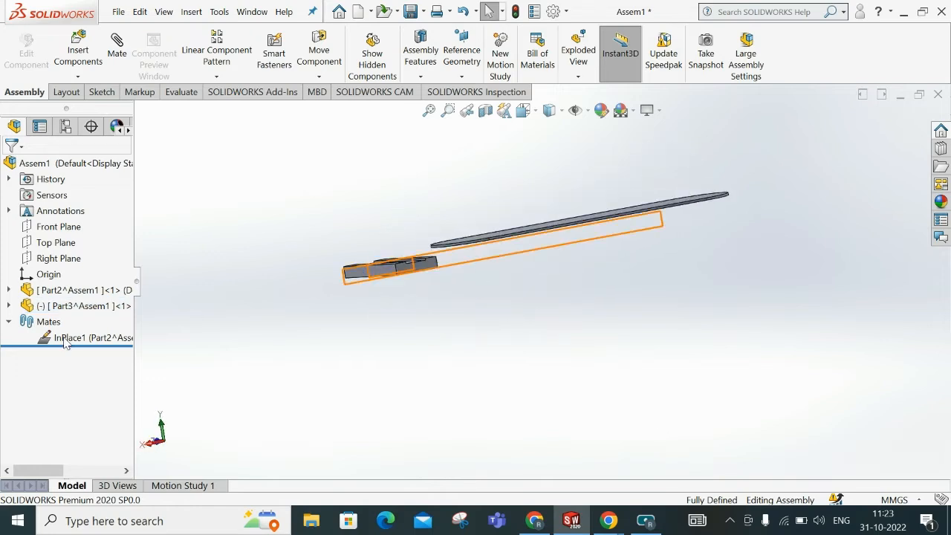
- Shift the slot plate farther from the block and list the mates that are left in the assembly
click(9, 322)
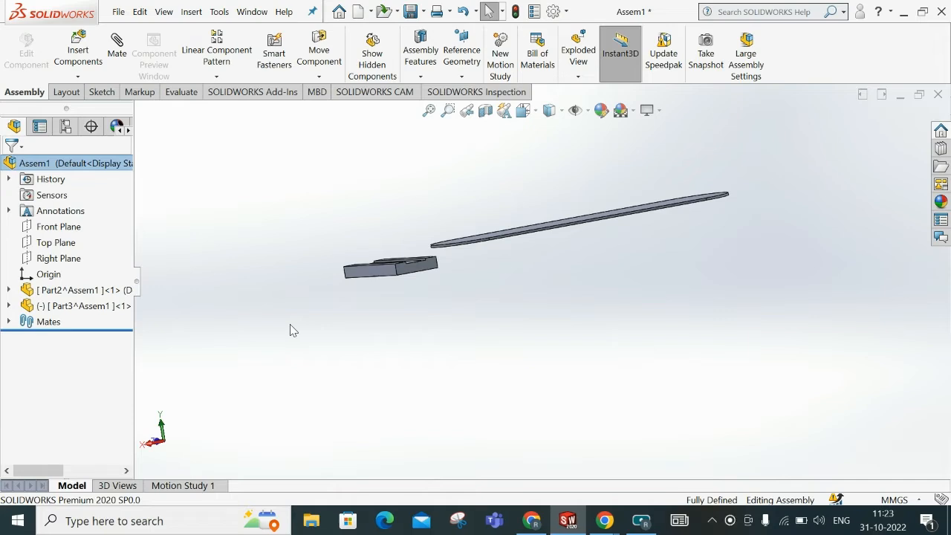
middle_drag(511, 201, 542, 264)
scroll(440, 197, down, 1)
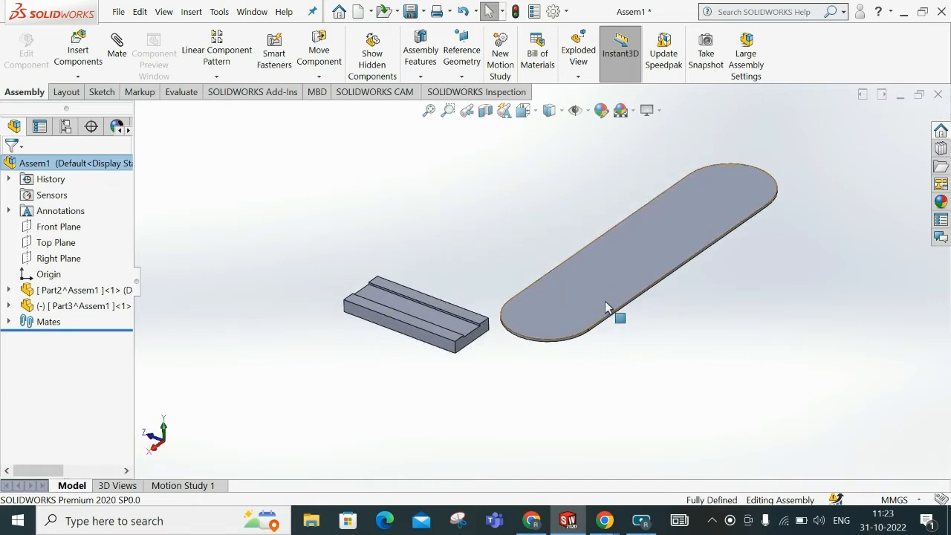
drag(594, 327, 648, 335)
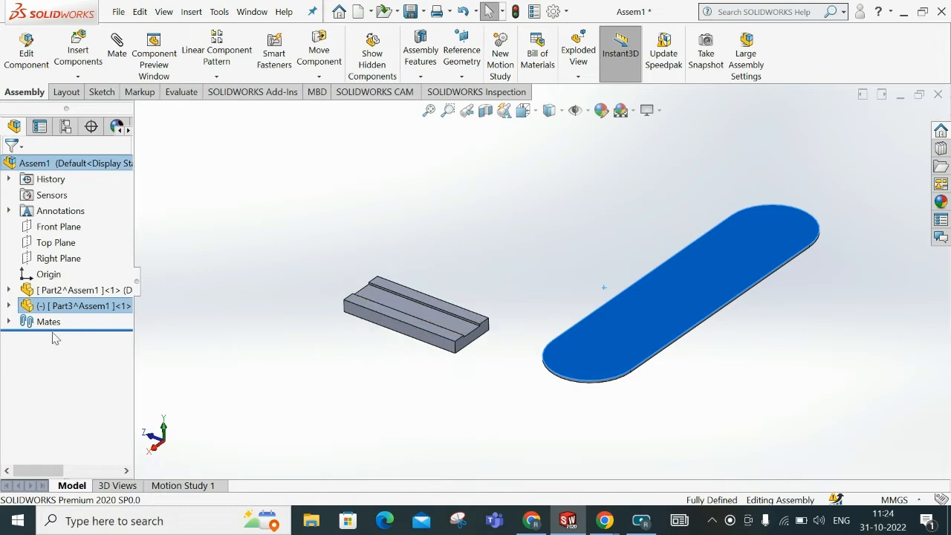
click(8, 322)
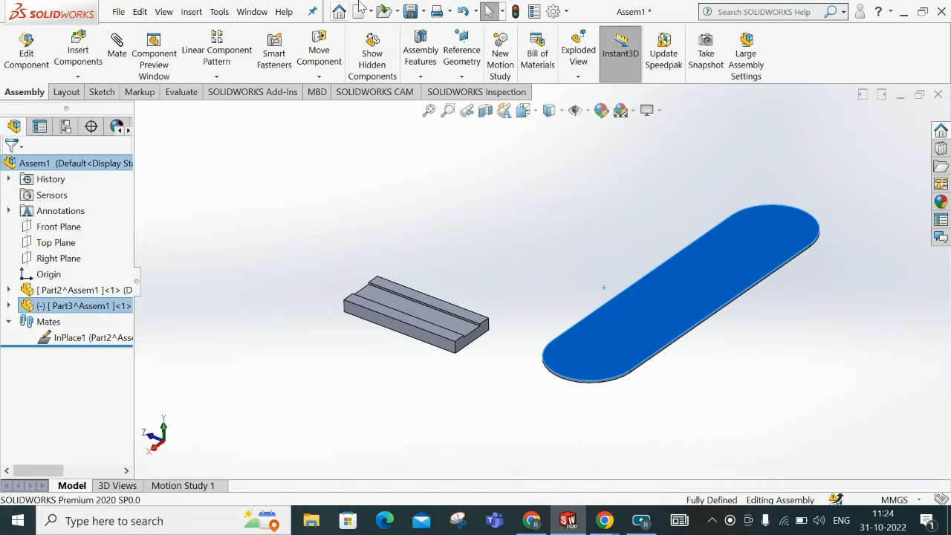
- Undo the slot plate's moves and the deletion of its InPlace2 mate
click(463, 11)
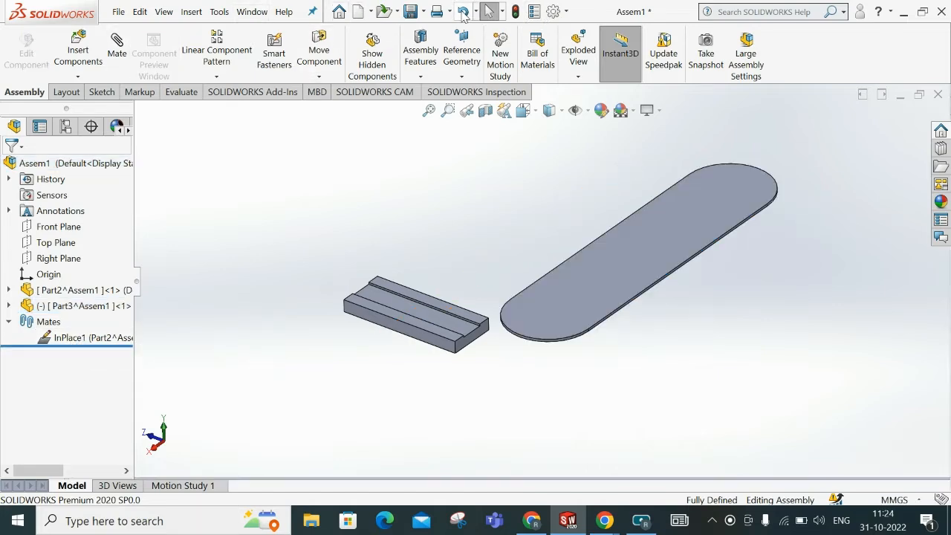
click(463, 11)
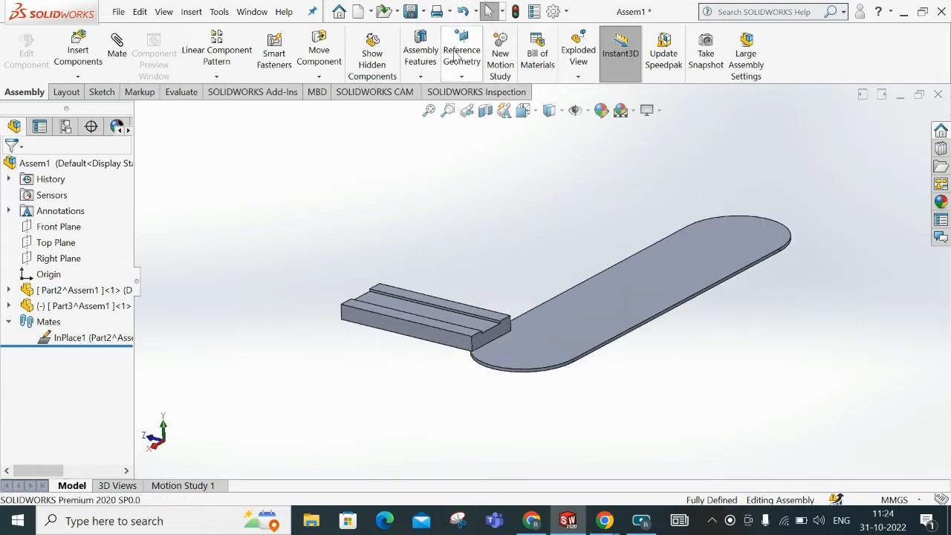
click(466, 12)
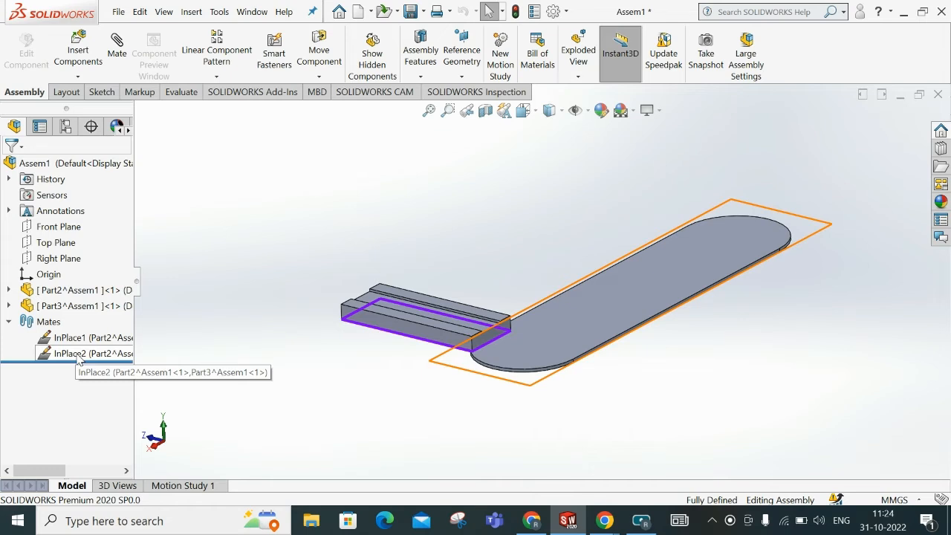
- Delete the slot plate's InPlace2 mate from the assembly and confirm the deletion
right_click(79, 360)
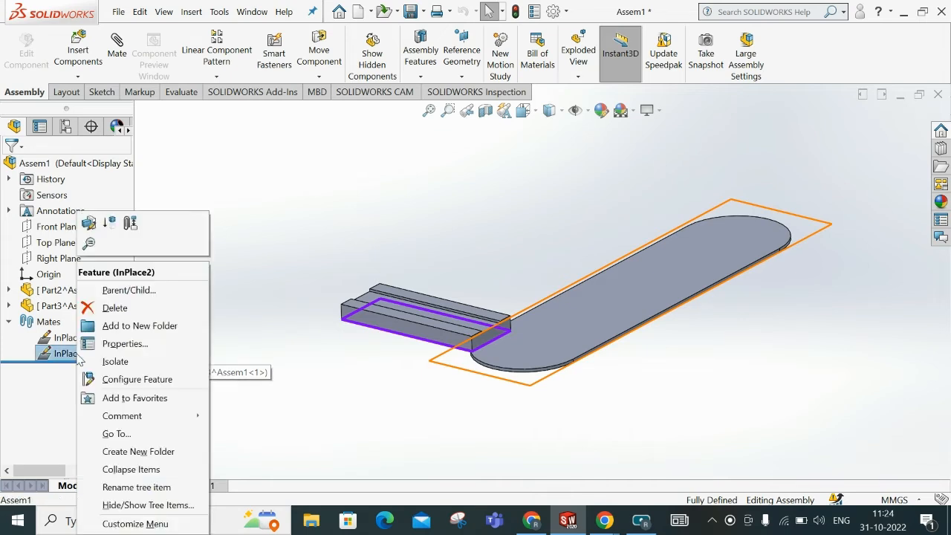
click(115, 307)
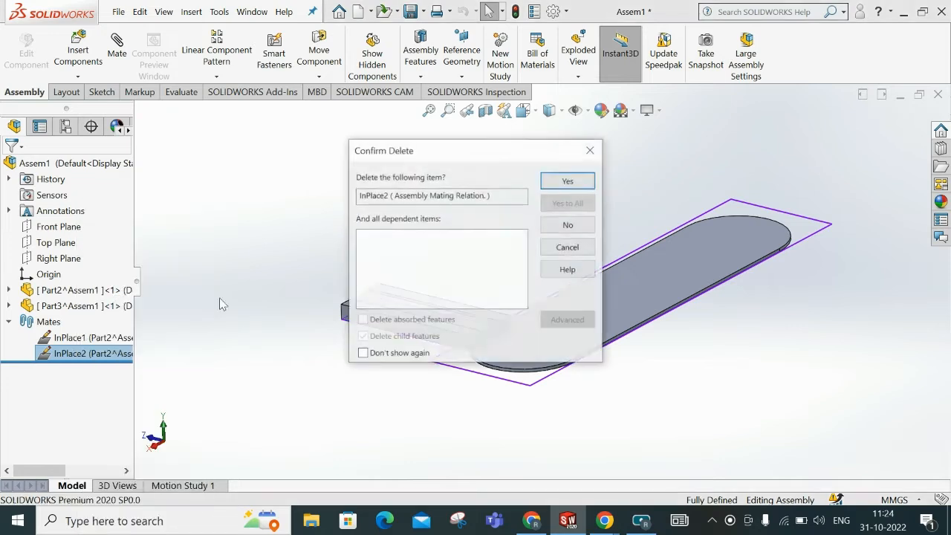
click(568, 180)
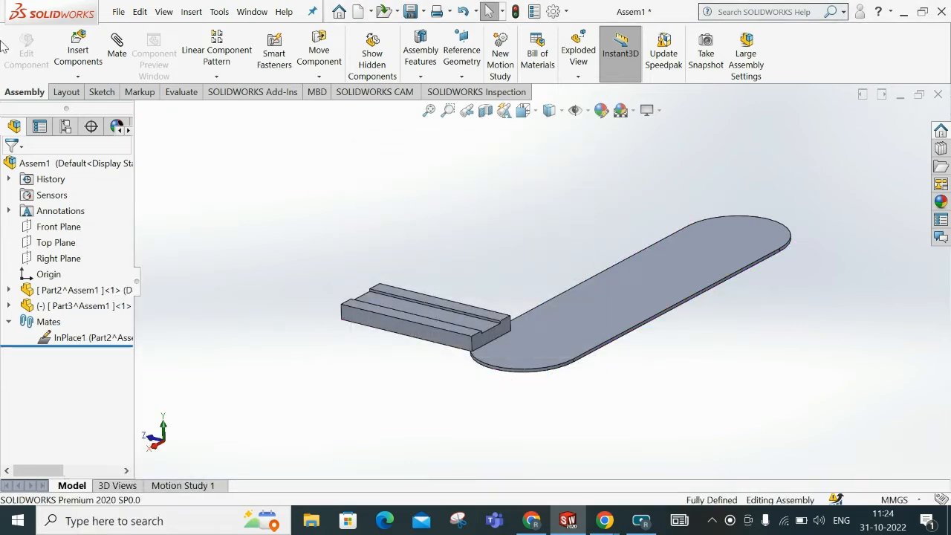
click(126, 65)
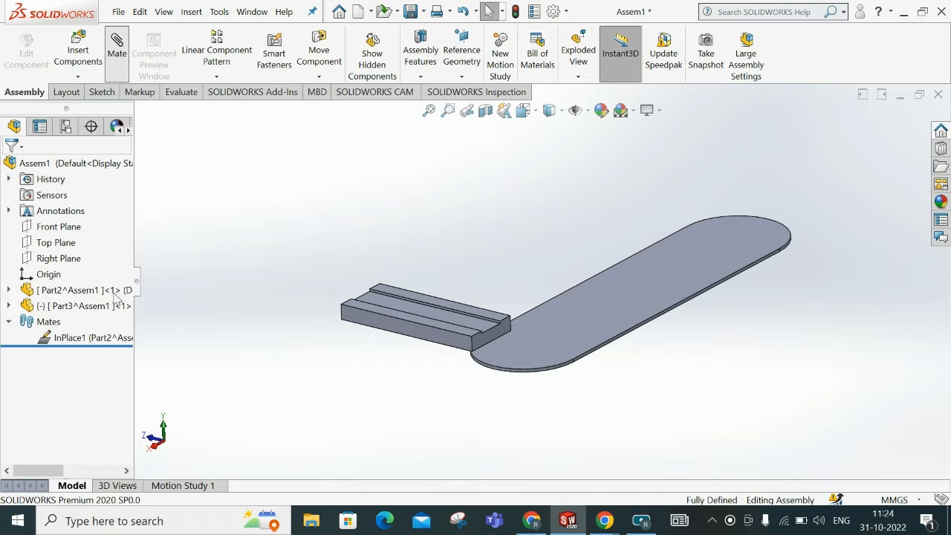
click(43, 281)
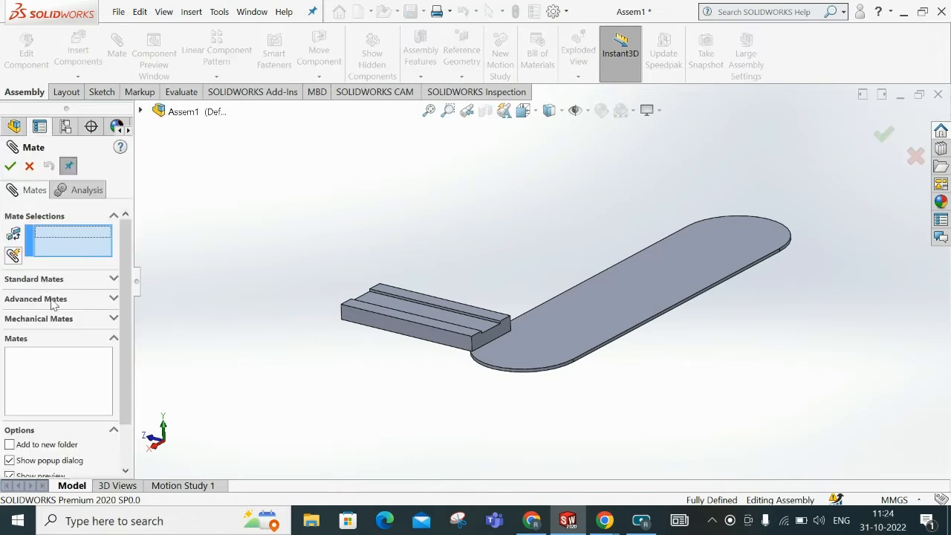
click(30, 165)
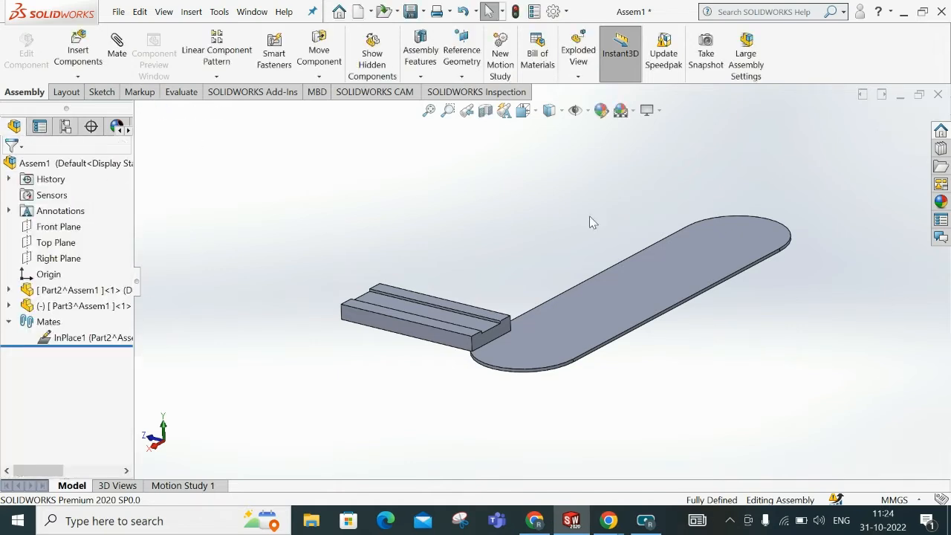
- Move the slot plate clear of the channel block so that it lies below the block
middle_drag(491, 295, 492, 267)
drag(635, 297, 645, 397)
click(559, 248)
middle_drag(559, 247, 583, 238)
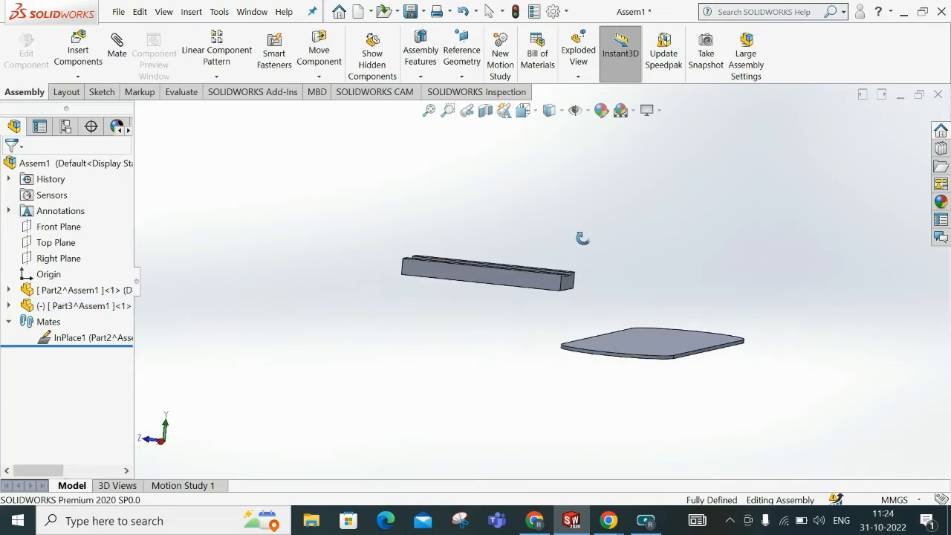
- Add a coincident mate between the block's long side face and the slot plate's straight side face, with flipped alignment
click(117, 47)
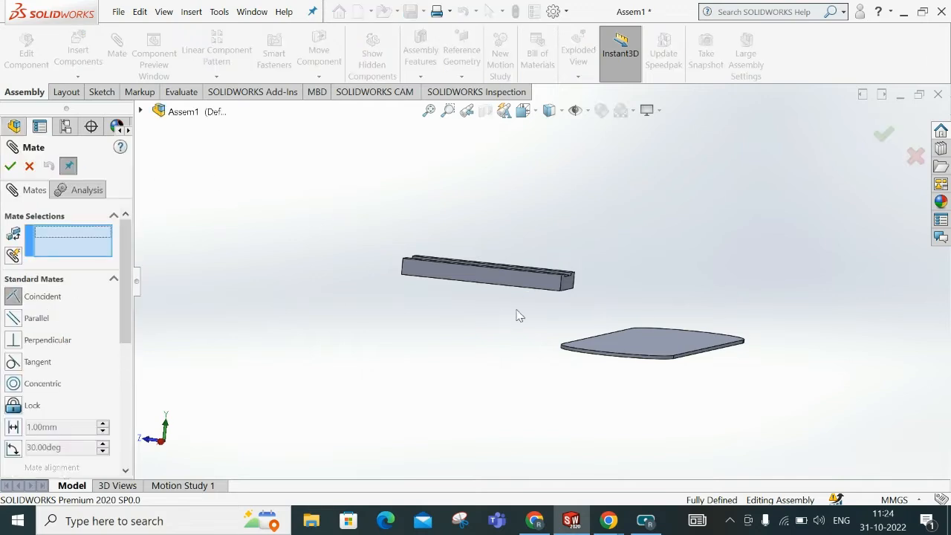
click(510, 279)
scroll(685, 363, down, 3)
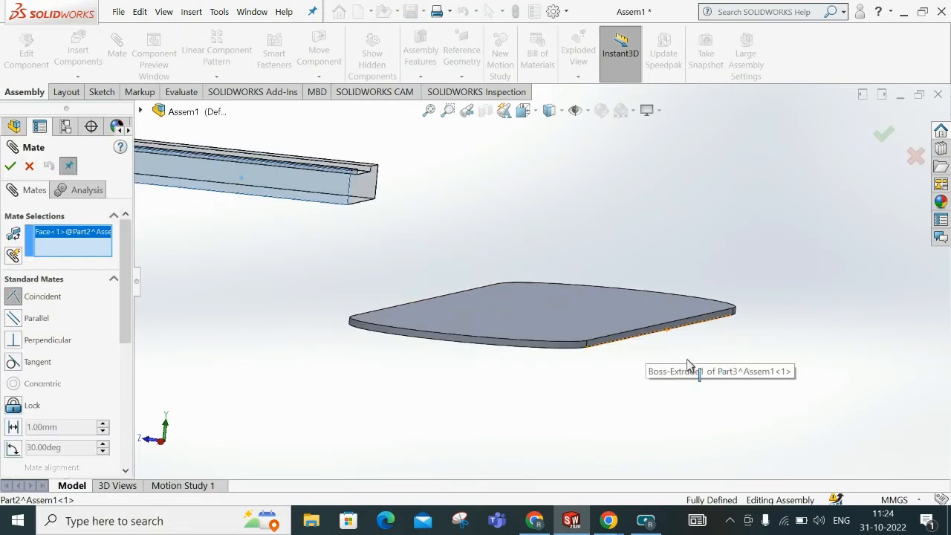
click(654, 346)
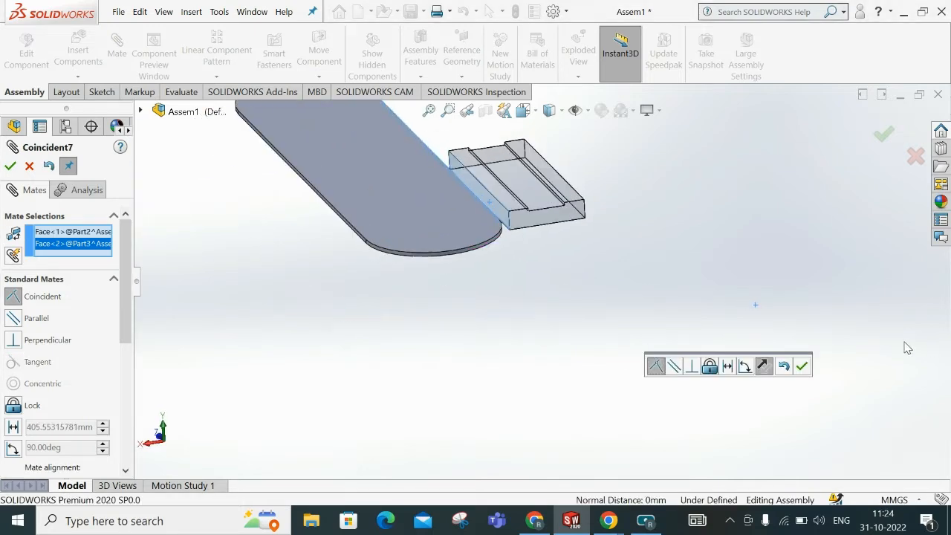
click(763, 366)
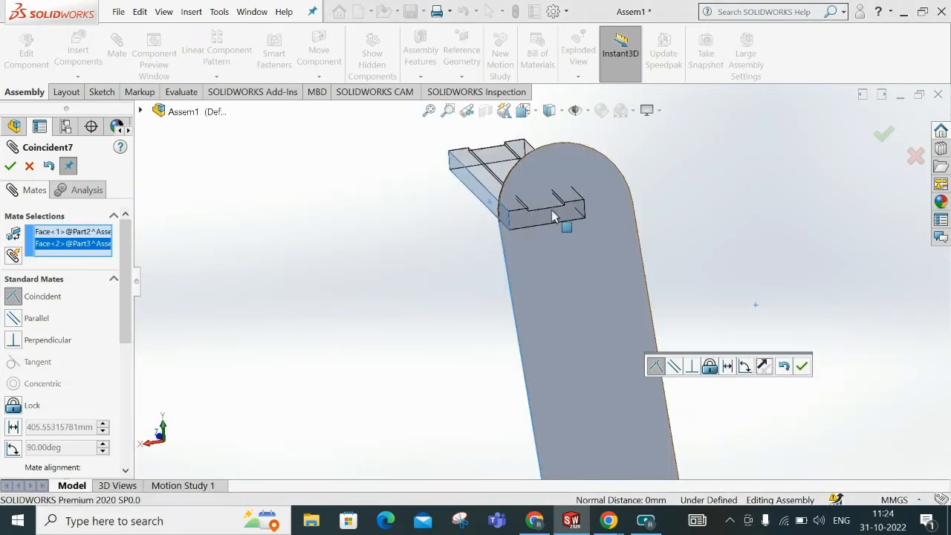
click(802, 367)
- Try a coincident mate between the block's underside and the slot plate's flat face, sliding the plate to test it
middle_drag(512, 233, 516, 374)
click(511, 277)
click(603, 333)
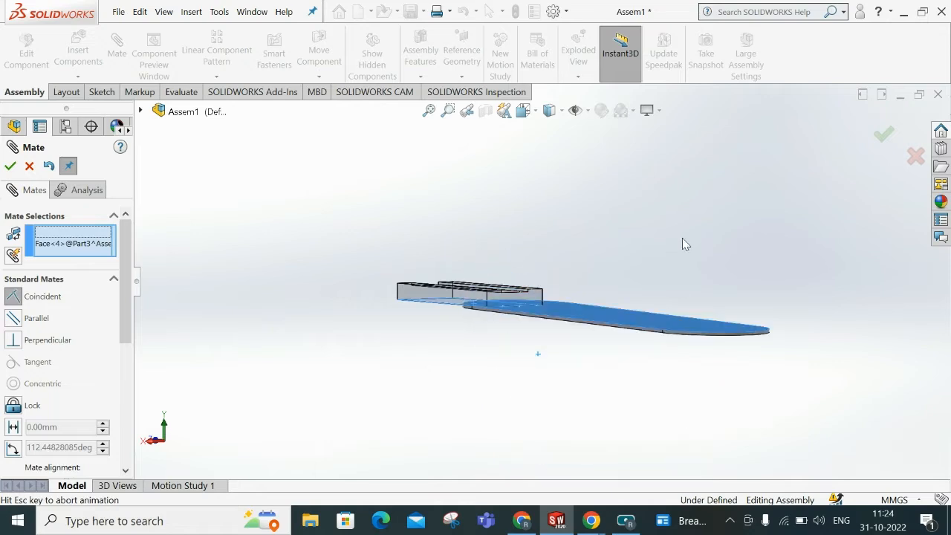
click(849, 213)
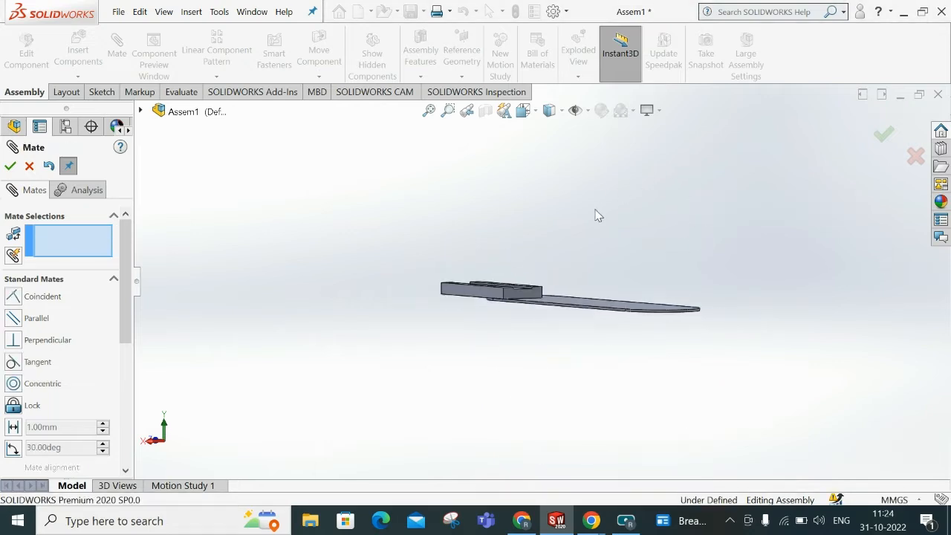
middle_drag(599, 155, 627, 340)
drag(585, 290, 506, 217)
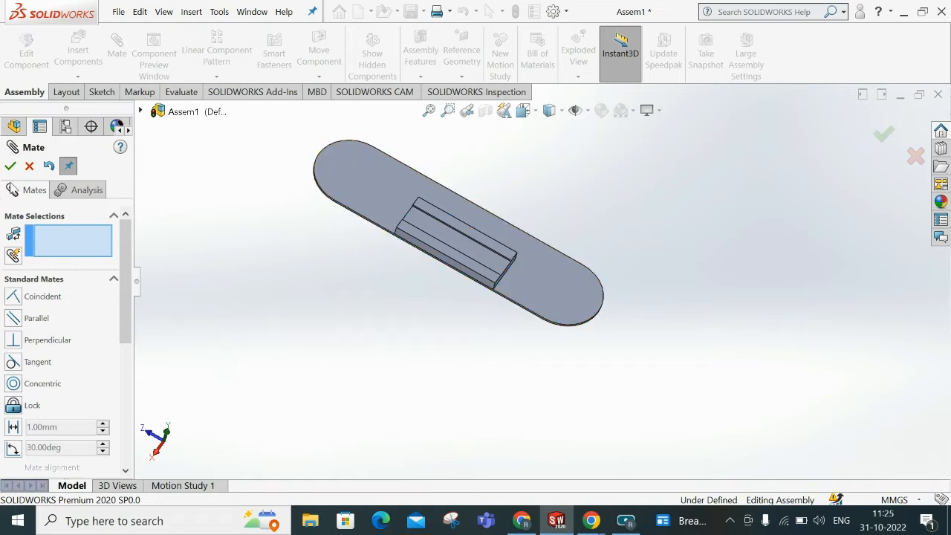
click(48, 165)
click(29, 167)
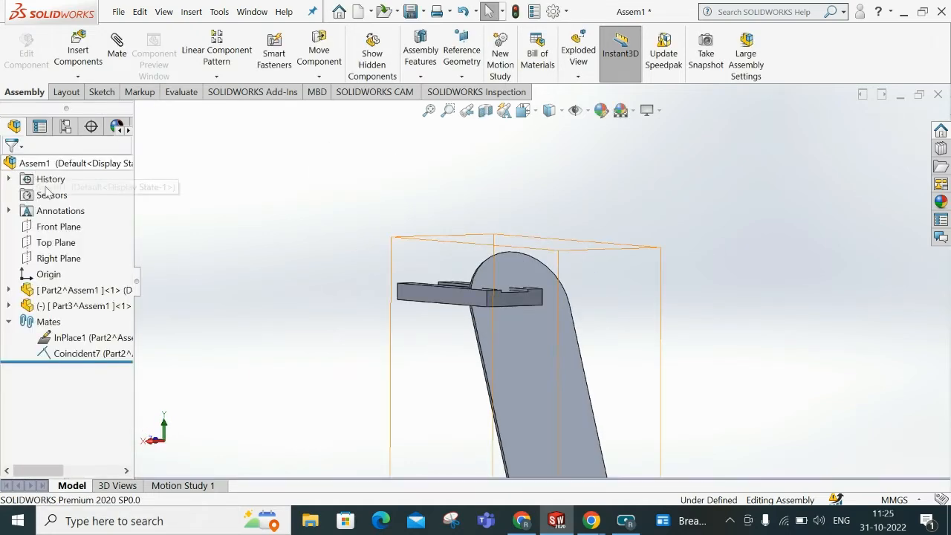
- Delete the Coincident7 mate and move the slot plate away from the block
right_click(70, 354)
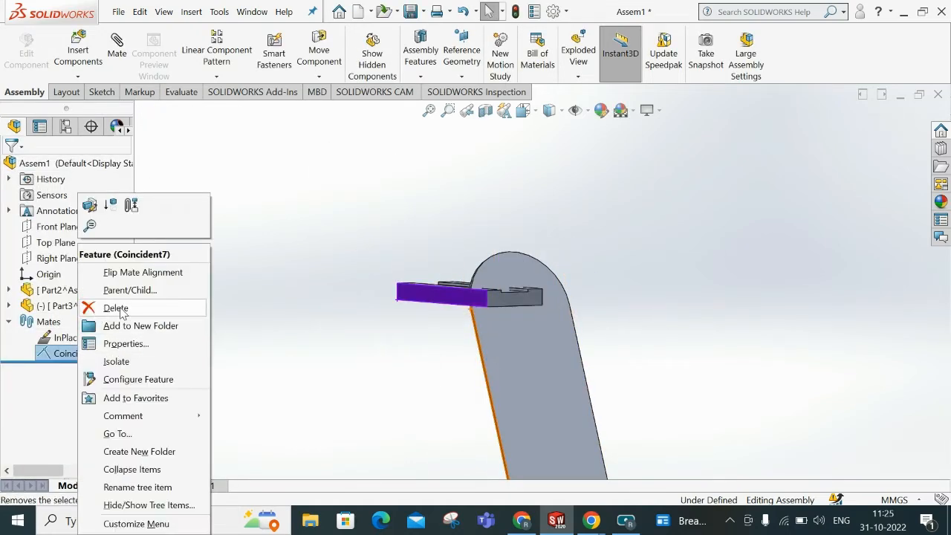
click(116, 308)
click(567, 180)
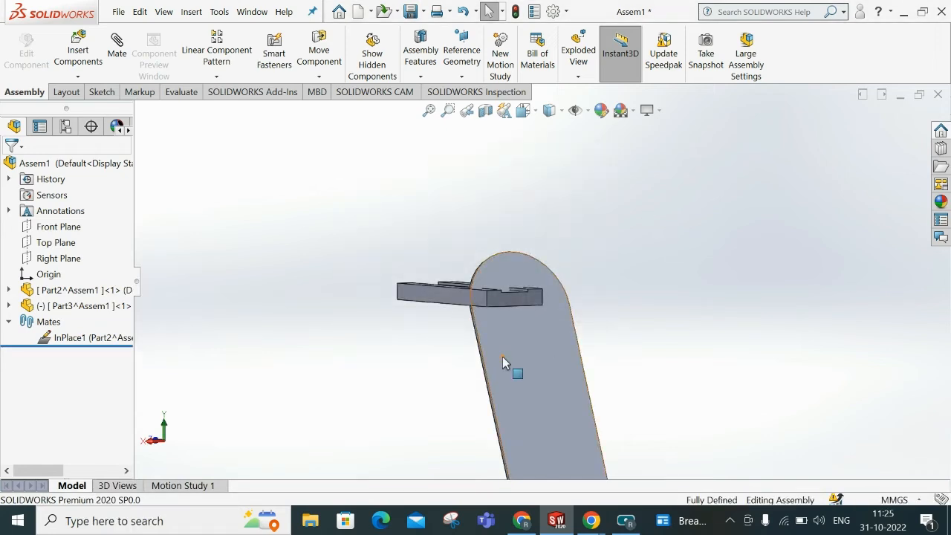
drag(502, 356, 732, 260)
click(575, 219)
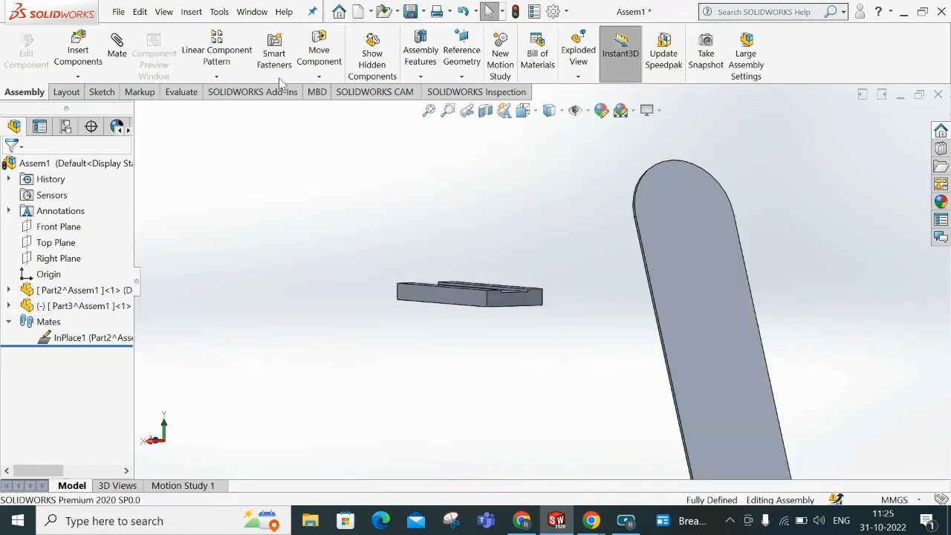
- Try to centre the slot plate on the block's underside with a Profile Center mate
click(116, 47)
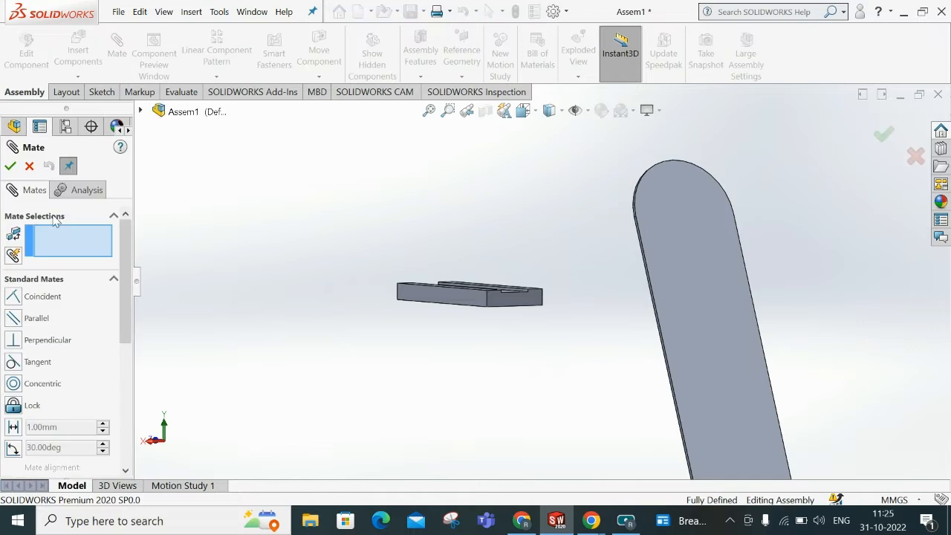
click(53, 281)
click(65, 302)
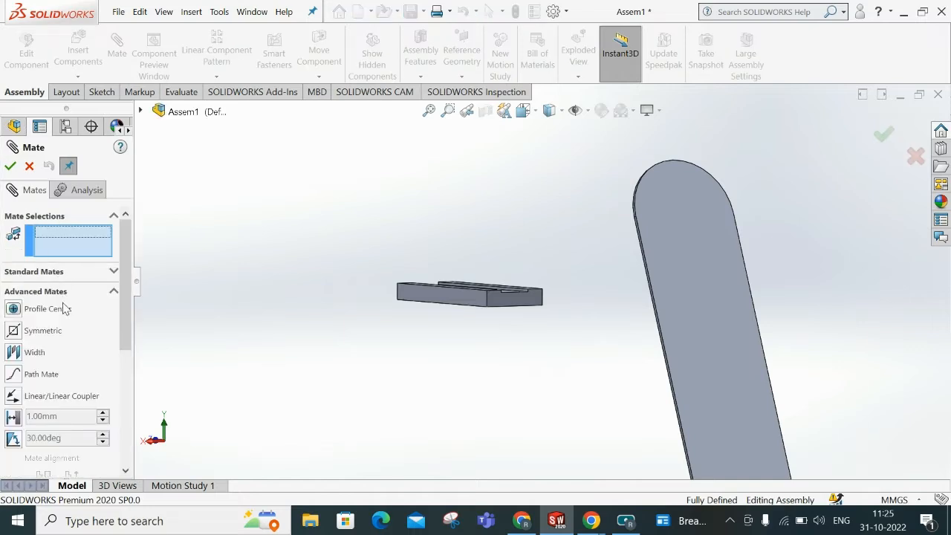
click(13, 309)
middle_drag(313, 356, 364, 170)
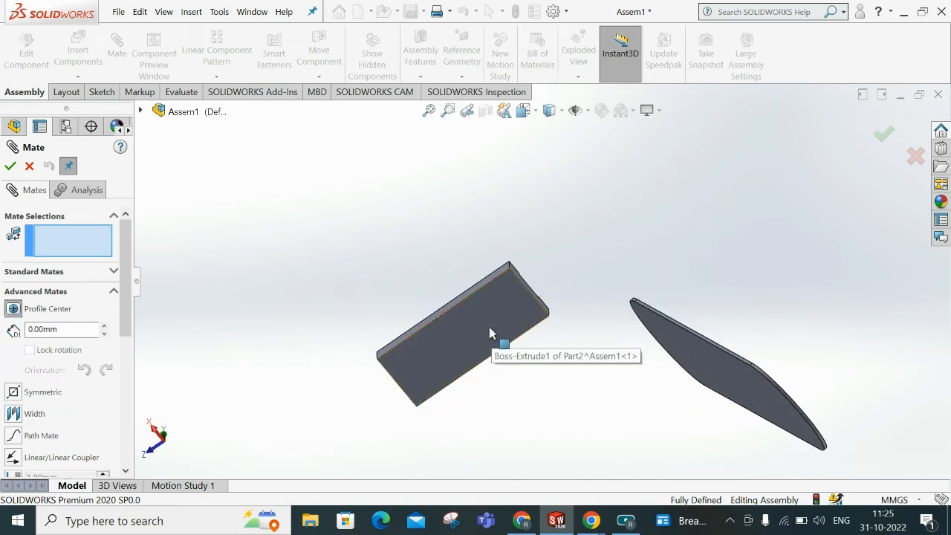
middle_drag(490, 334, 544, 391)
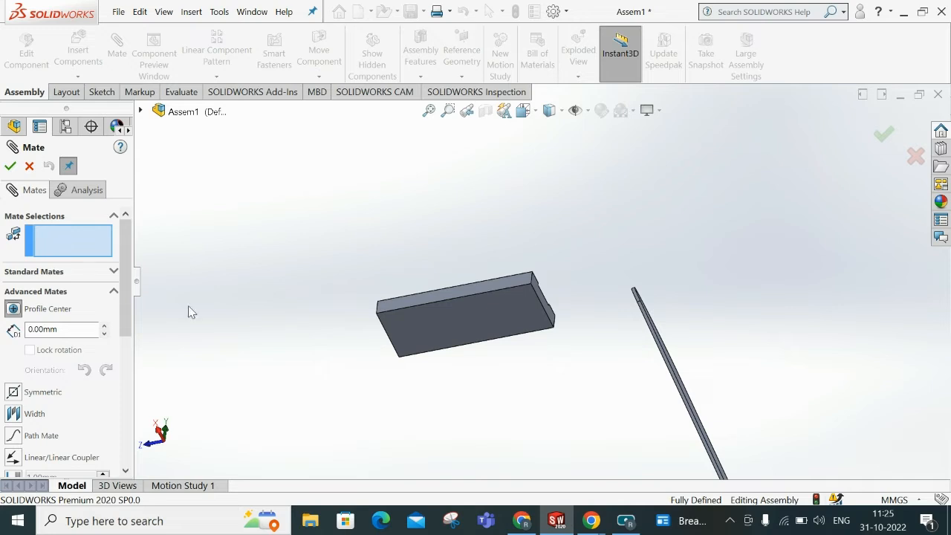
click(462, 340)
middle_drag(567, 301, 511, 409)
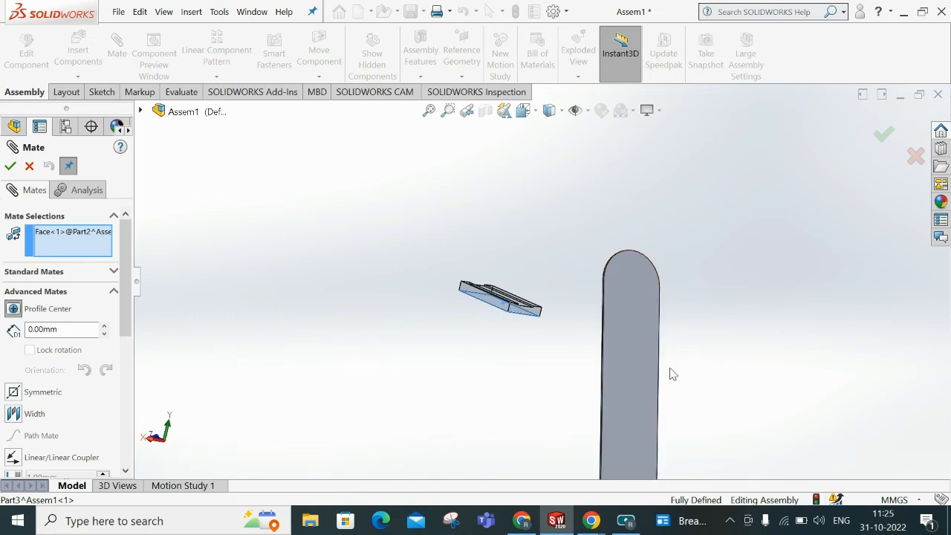
middle_drag(668, 375, 732, 380)
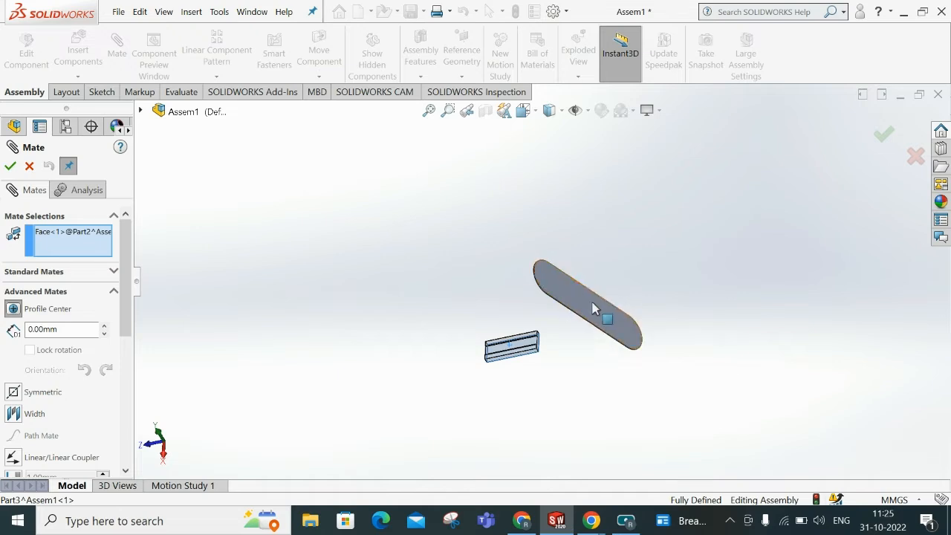
click(33, 168)
click(587, 296)
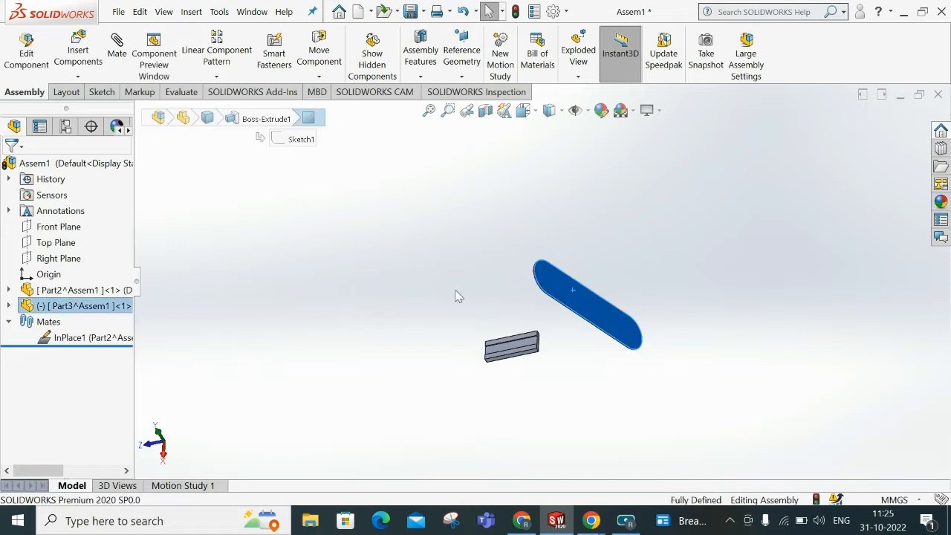
click(459, 296)
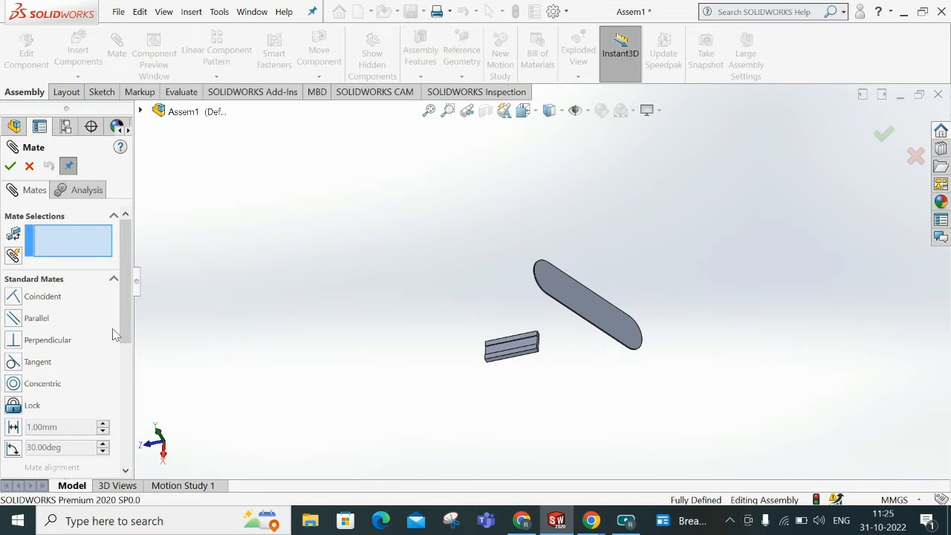
click(113, 280)
click(84, 300)
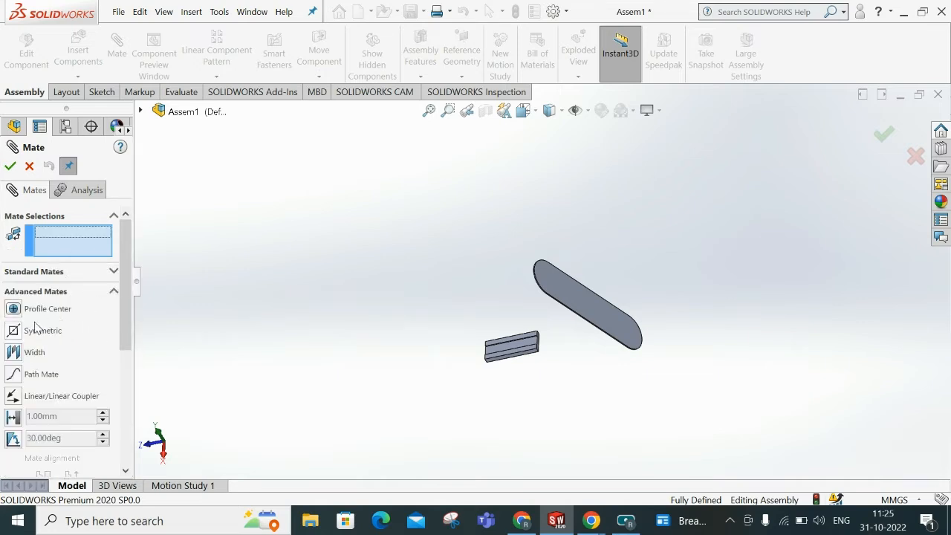
click(14, 309)
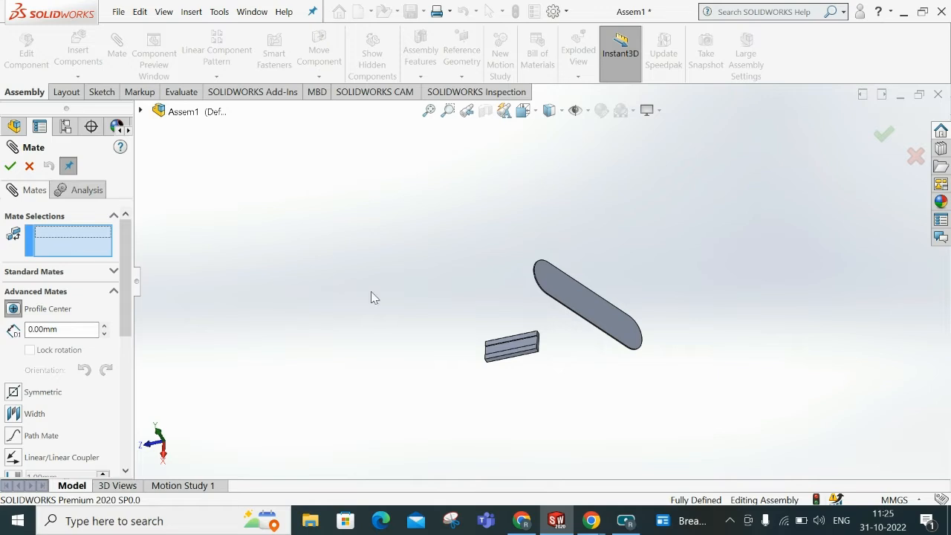
middle_drag(591, 397, 564, 390)
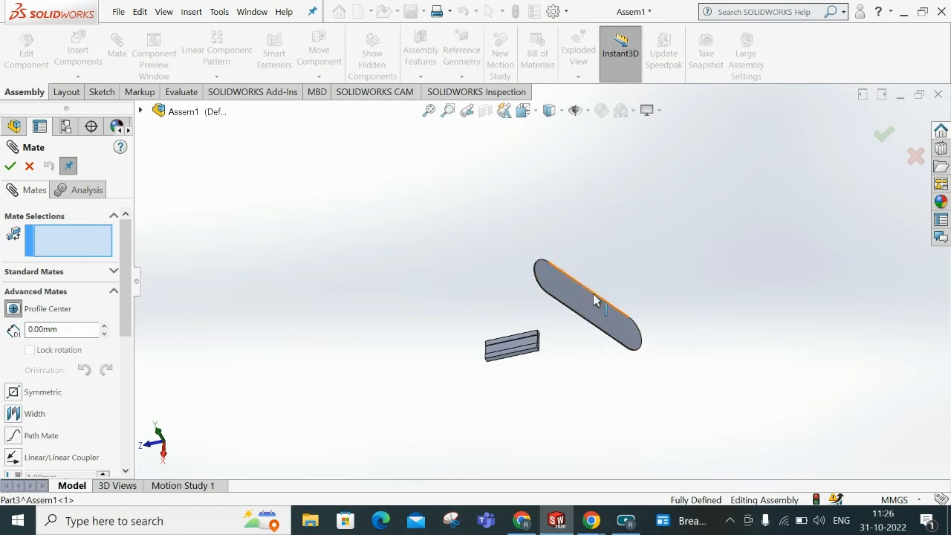
click(30, 167)
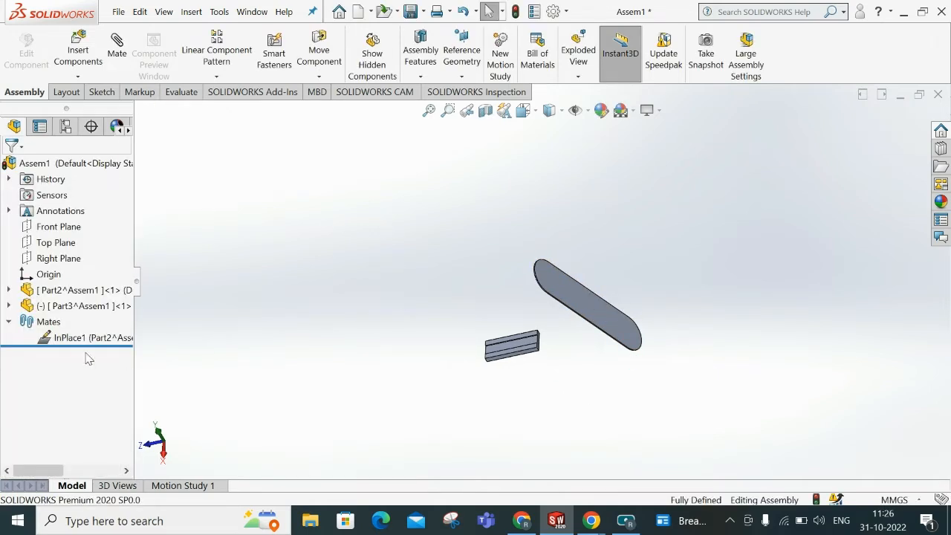
- Expand the slot plate down to its extrusion sketch and try to edit that sketch directly from the assembly
click(8, 306)
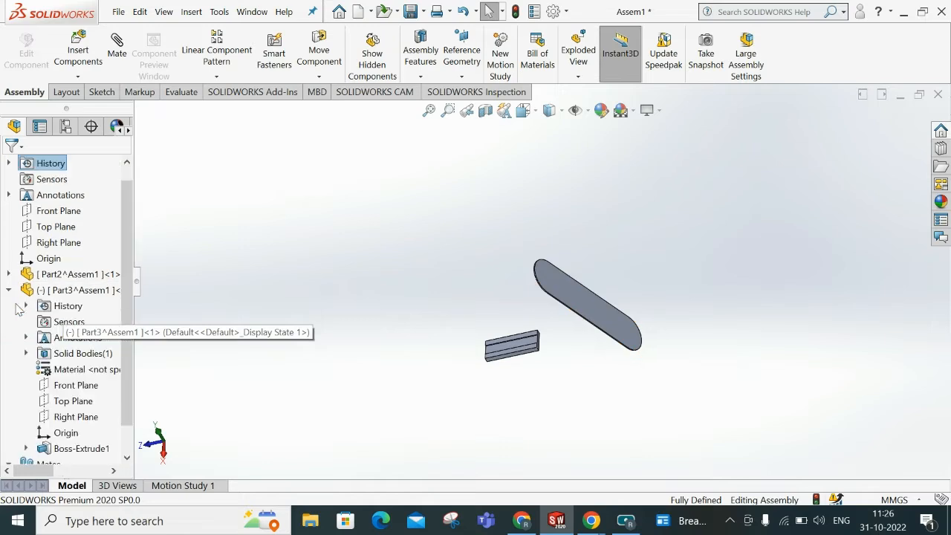
right_click(73, 290)
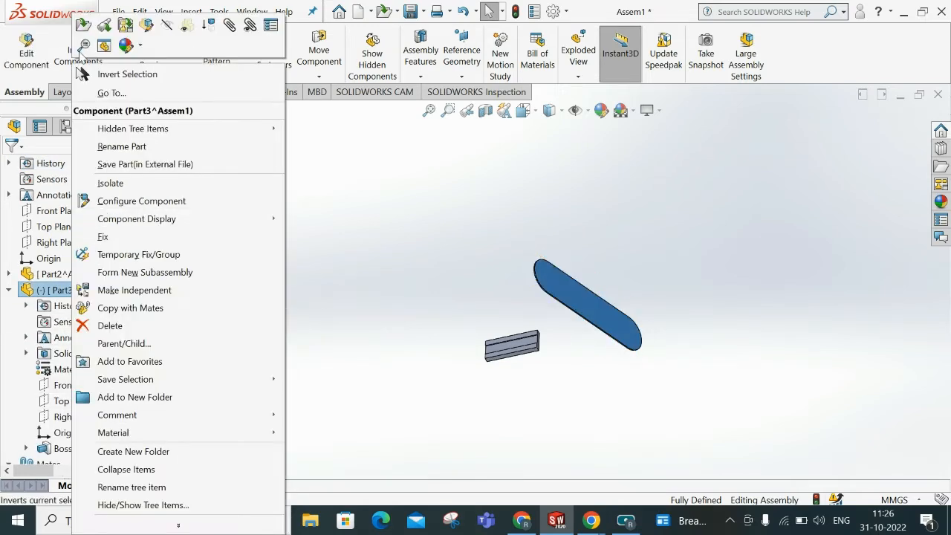
click(429, 254)
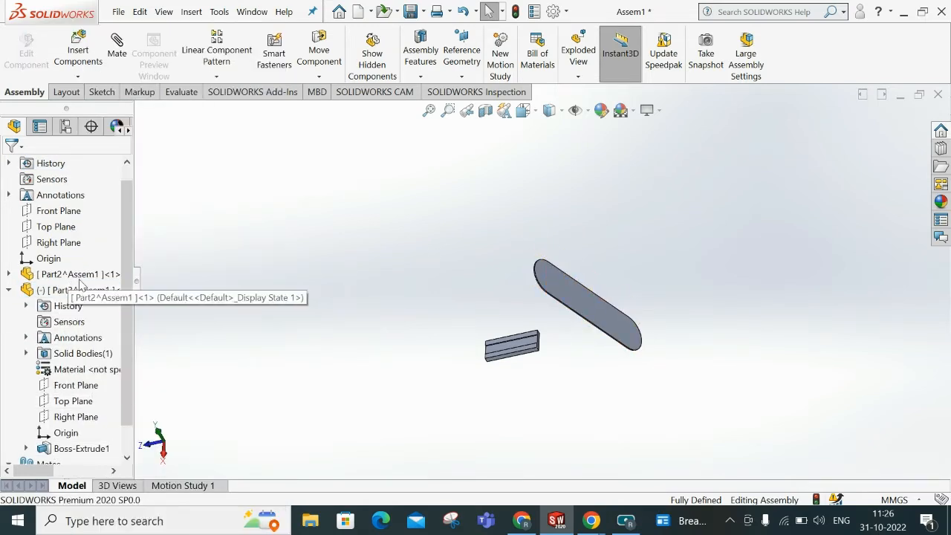
click(26, 449)
right_click(82, 449)
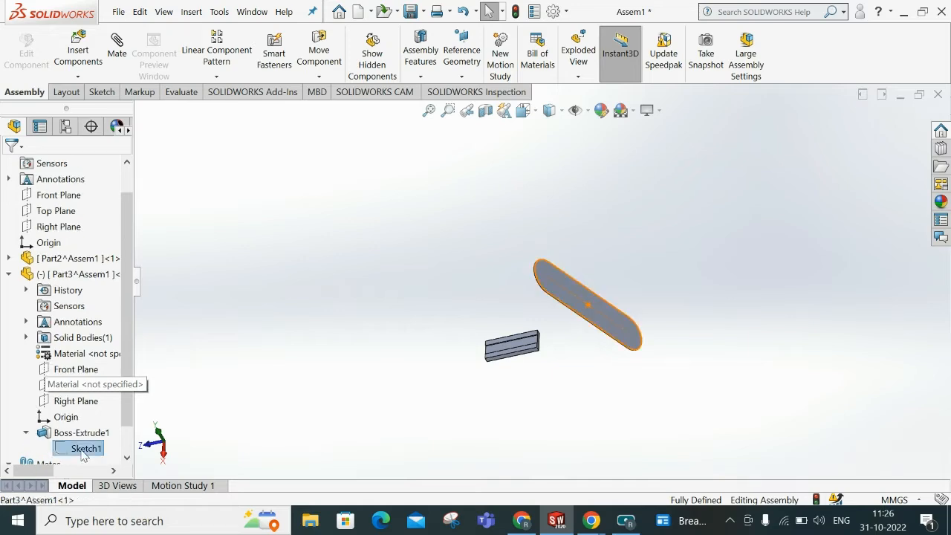
click(92, 292)
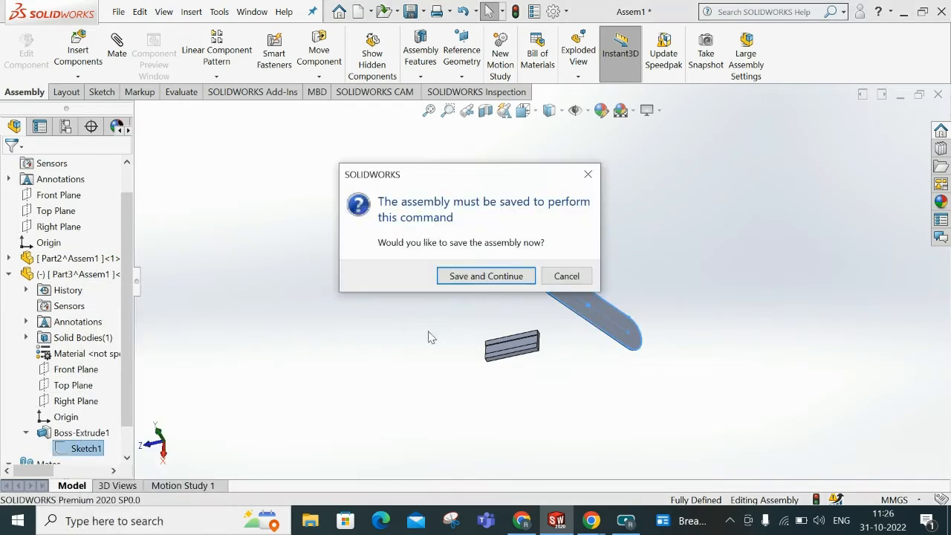
click(567, 277)
- Edit the slot plate in the context of the assembly and open its Boss-Extrude1 sketch for editing
click(81, 278)
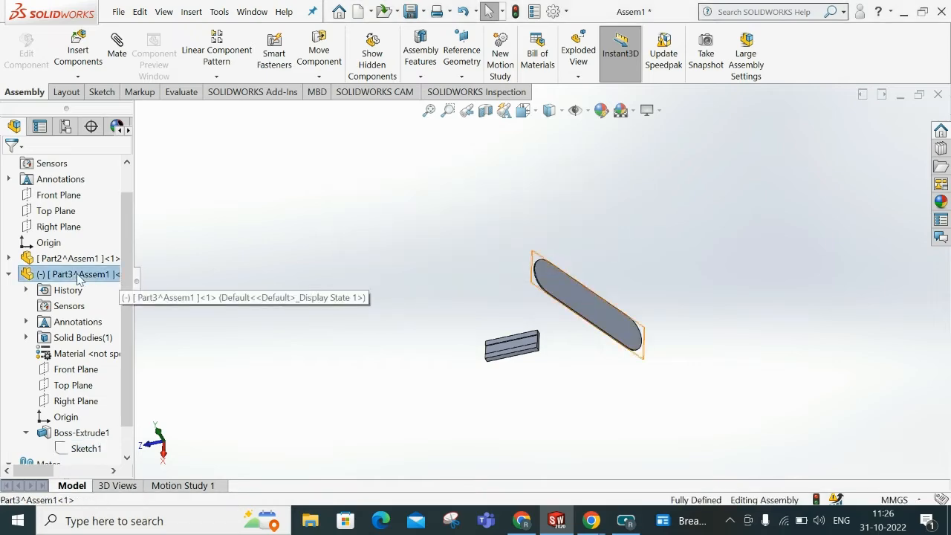
right_click(81, 278)
click(136, 30)
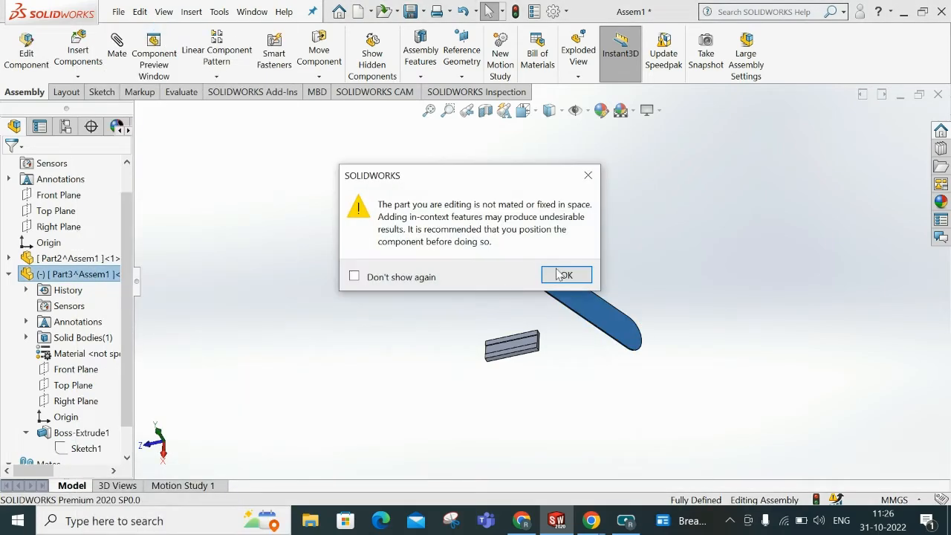
click(570, 278)
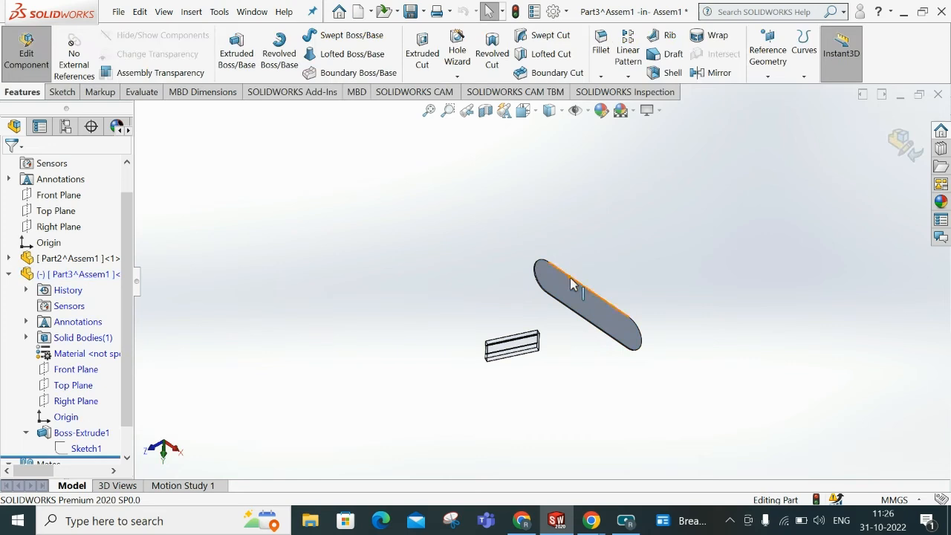
right_click(83, 449)
click(94, 239)
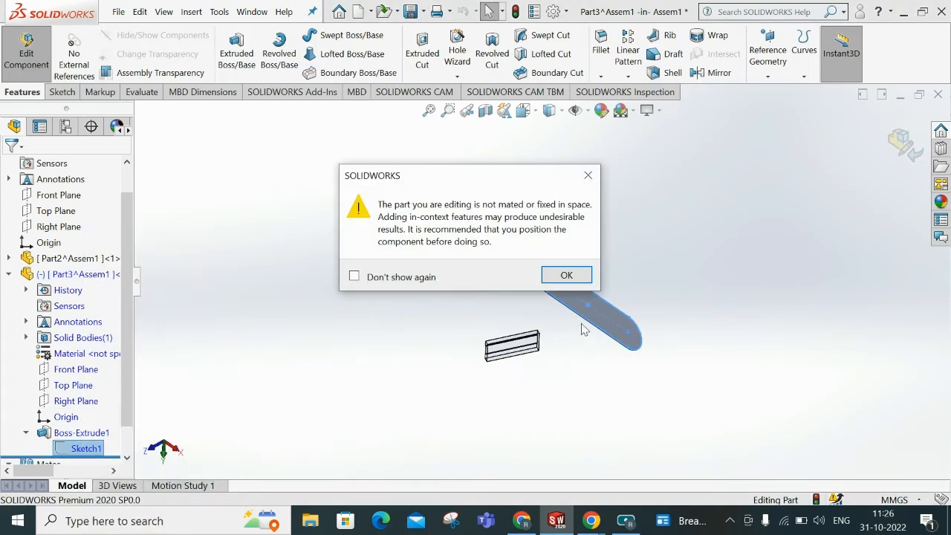
click(563, 275)
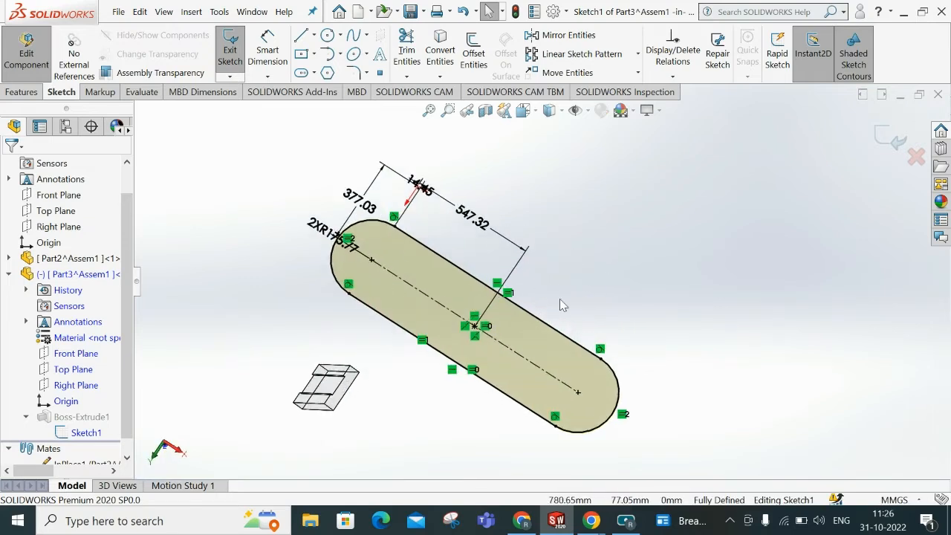
- Sketch a straight line across each end of the slot profile, joining the points where the end arc meets the long sides
click(301, 36)
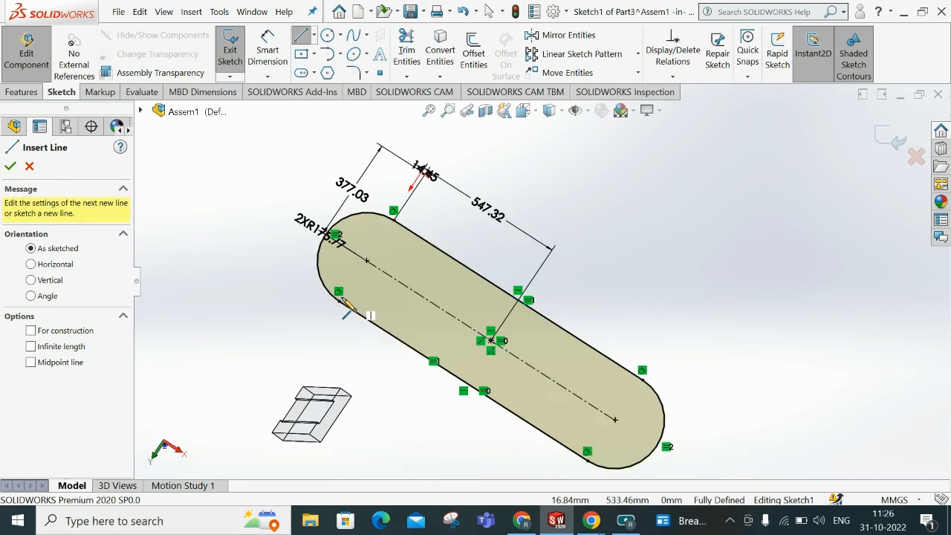
drag(339, 302, 394, 222)
right_click(396, 223)
click(423, 230)
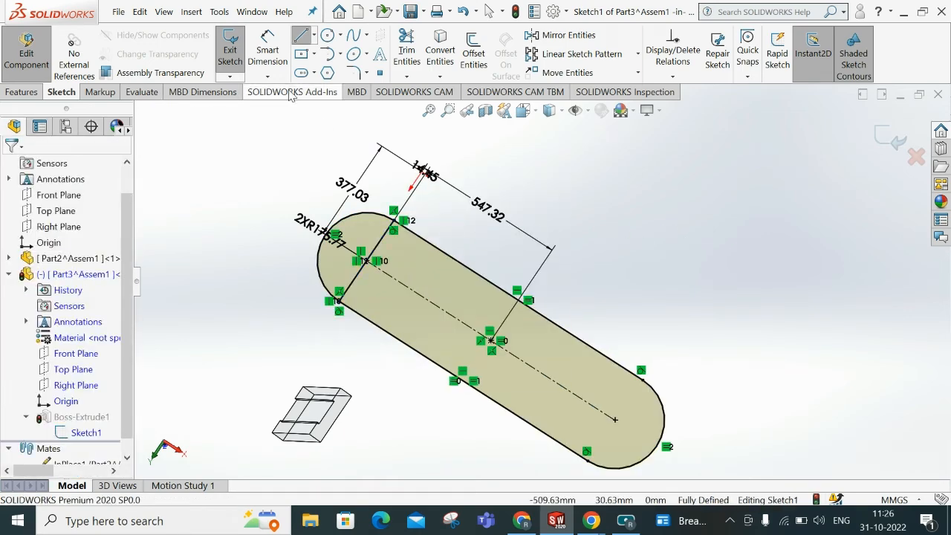
key(l)
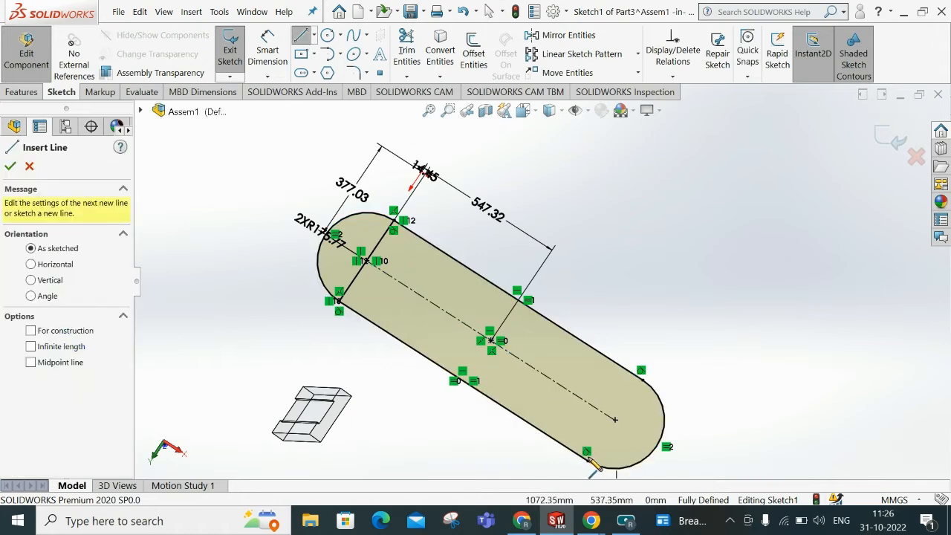
click(587, 457)
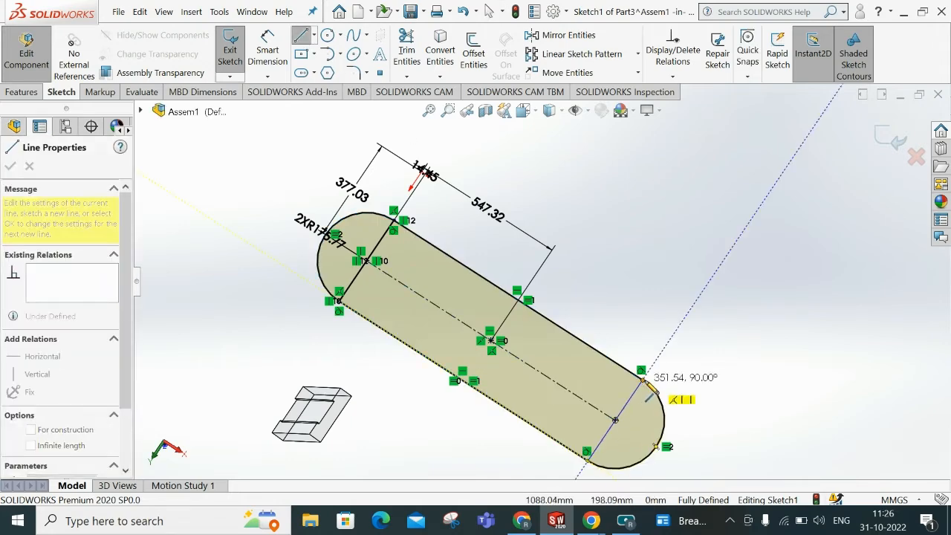
click(644, 381)
right_click(647, 375)
click(695, 379)
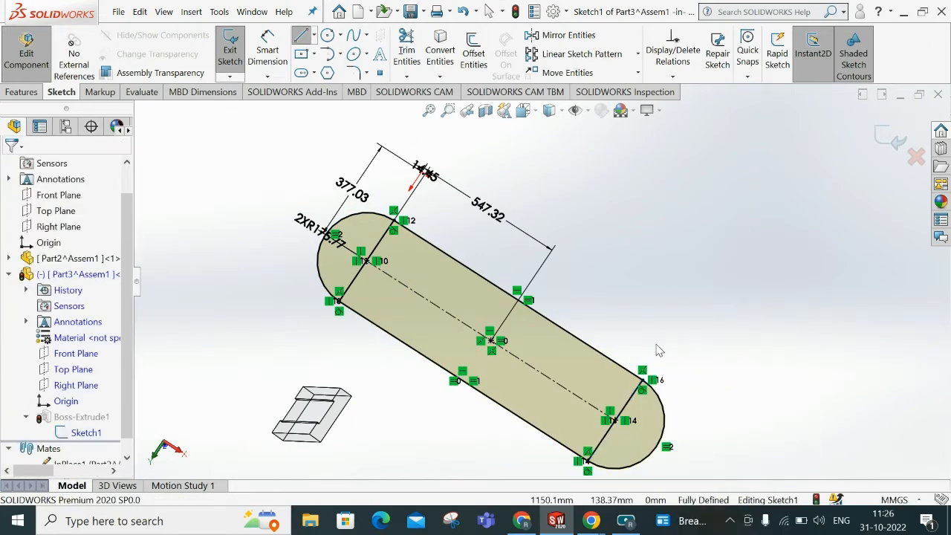
- Trim away both rounded end arcs of the slot profile to leave a rectangle
click(407, 50)
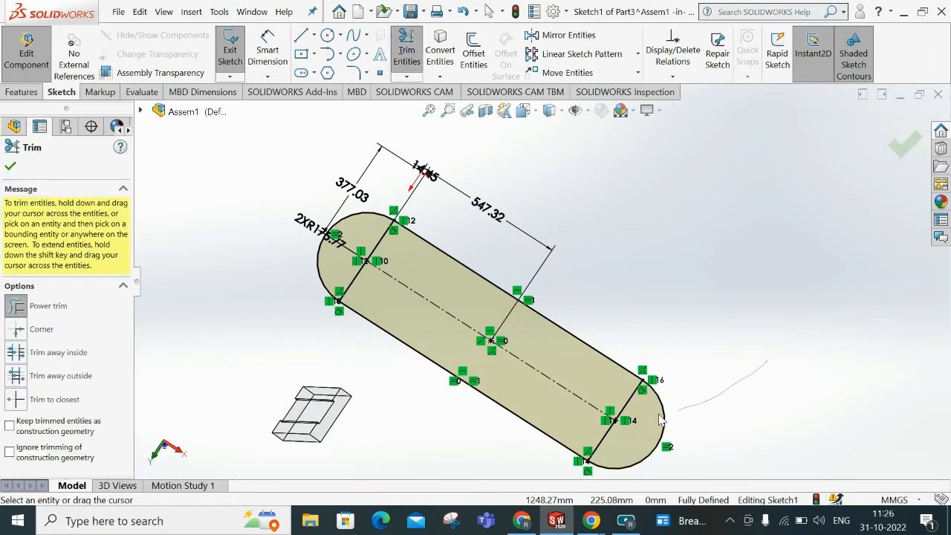
drag(662, 420, 721, 435)
click(508, 261)
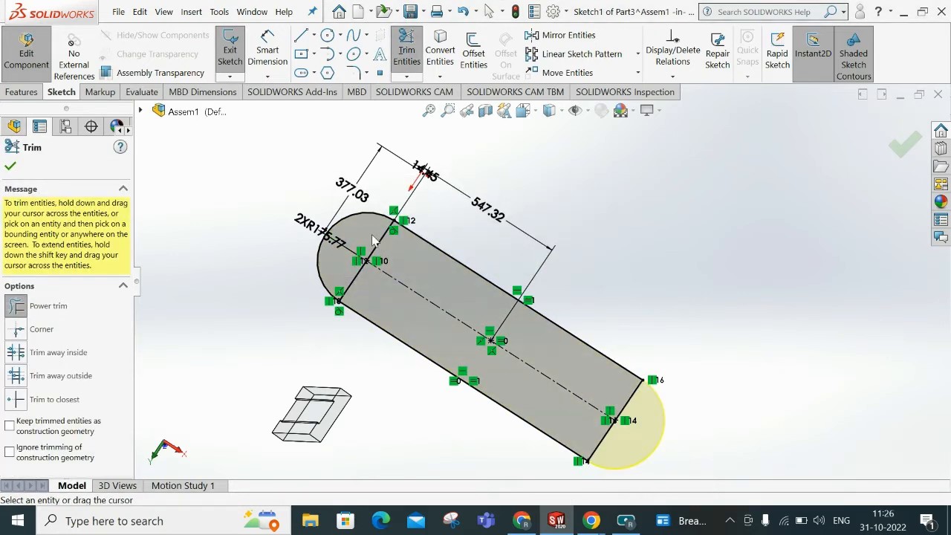
drag(373, 240, 312, 182)
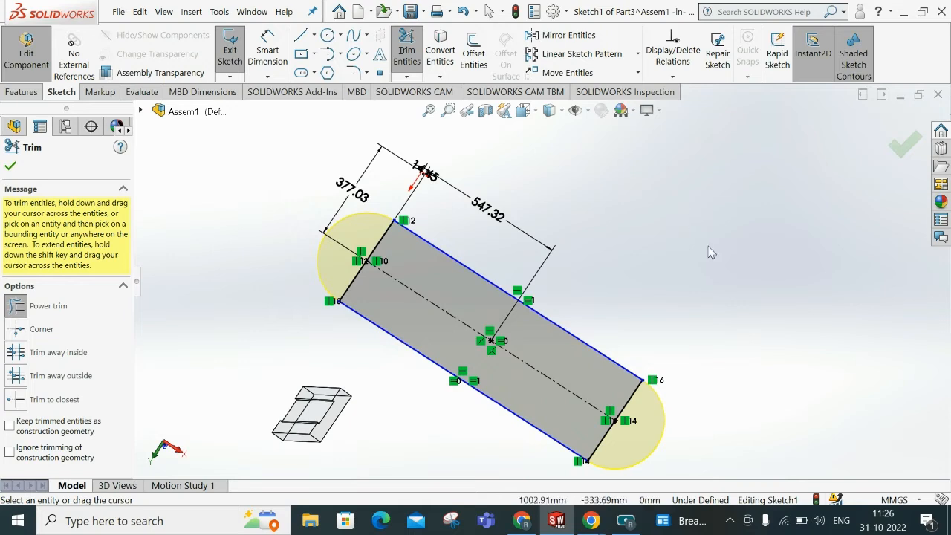
key(Escape)
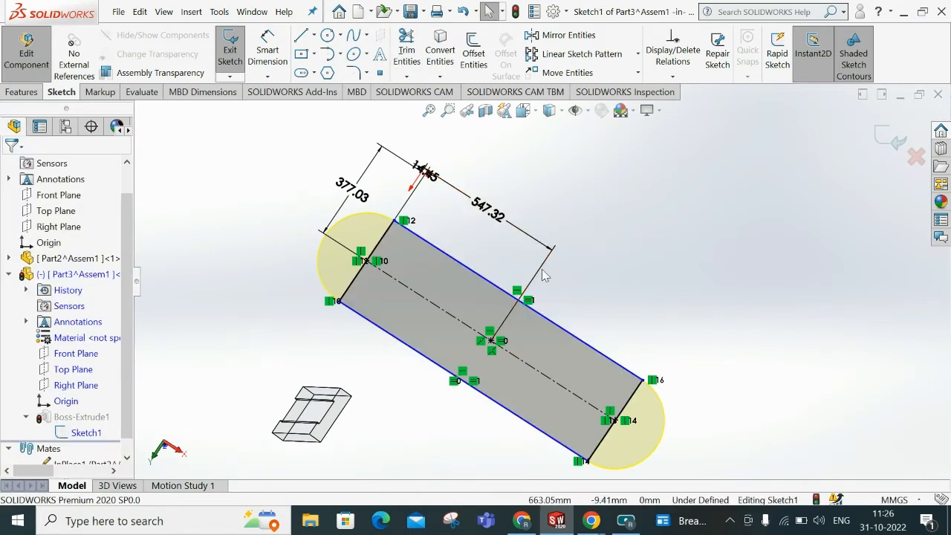
- Sketch a construction centerline across the rectangle's width through its centre point and extend one end farther beyond the long side
click(340, 35)
click(314, 35)
click(325, 72)
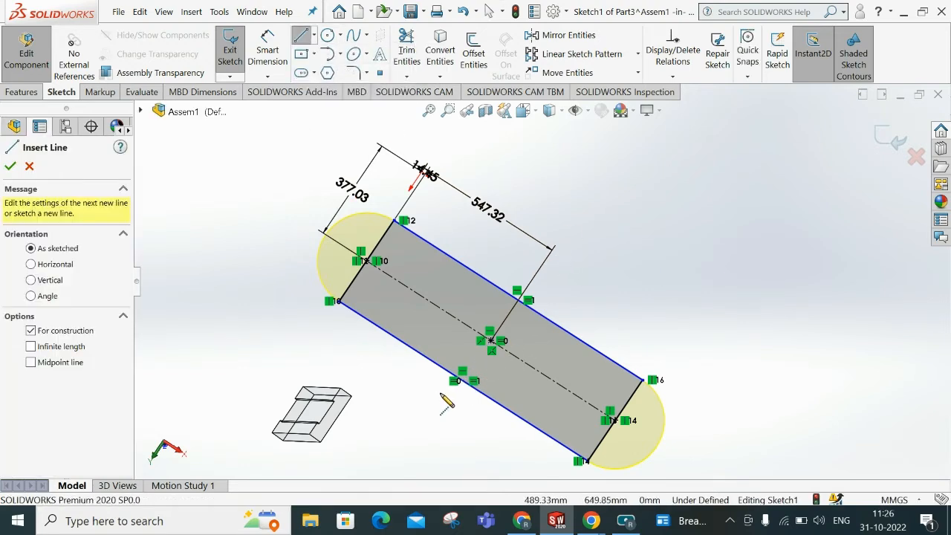
click(459, 386)
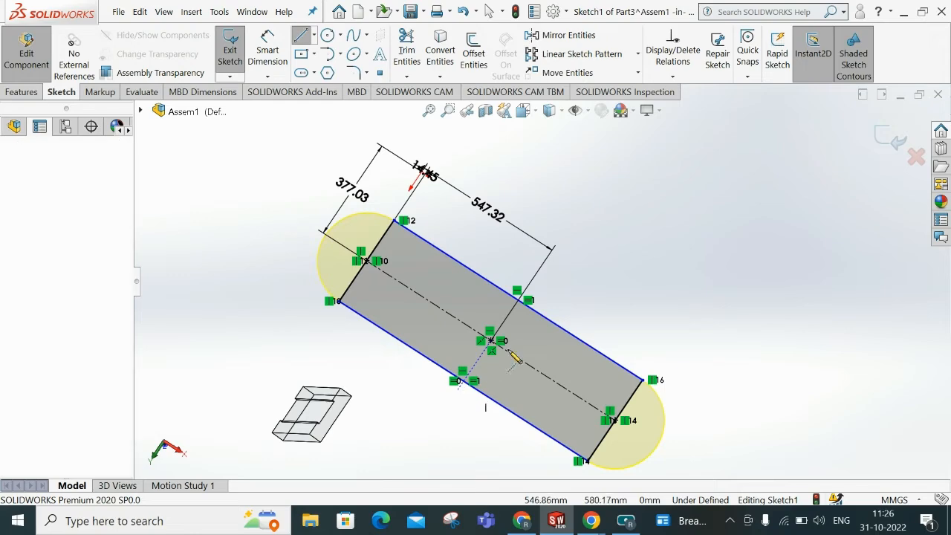
click(555, 248)
right_click(556, 248)
click(595, 256)
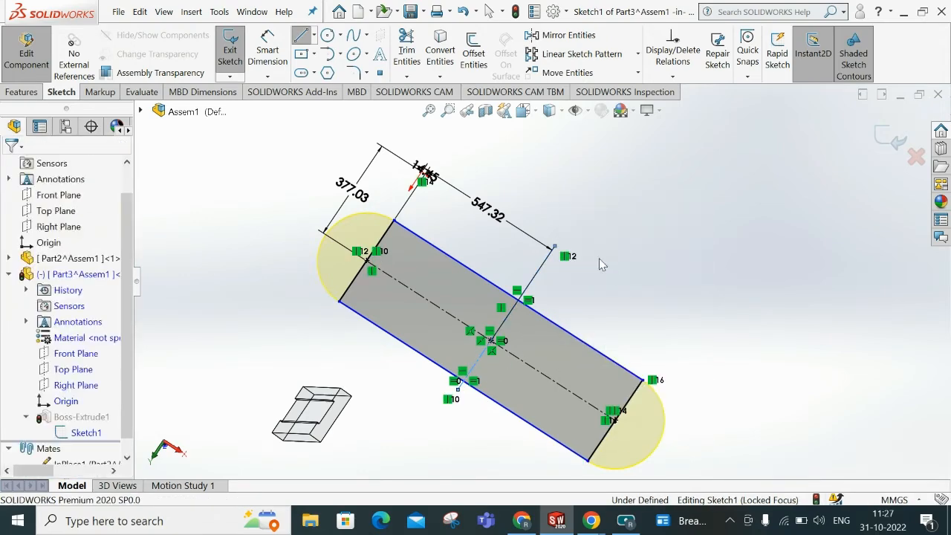
drag(557, 247, 595, 190)
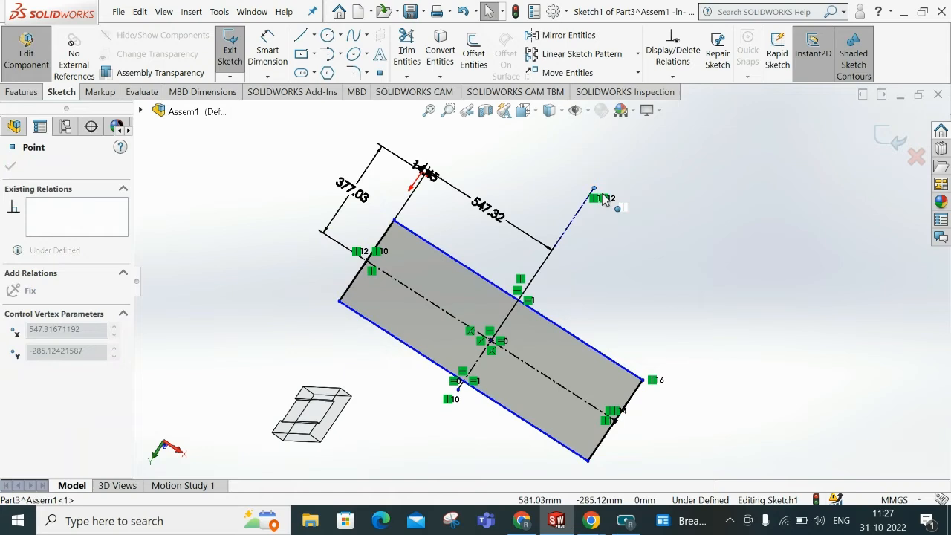
click(650, 271)
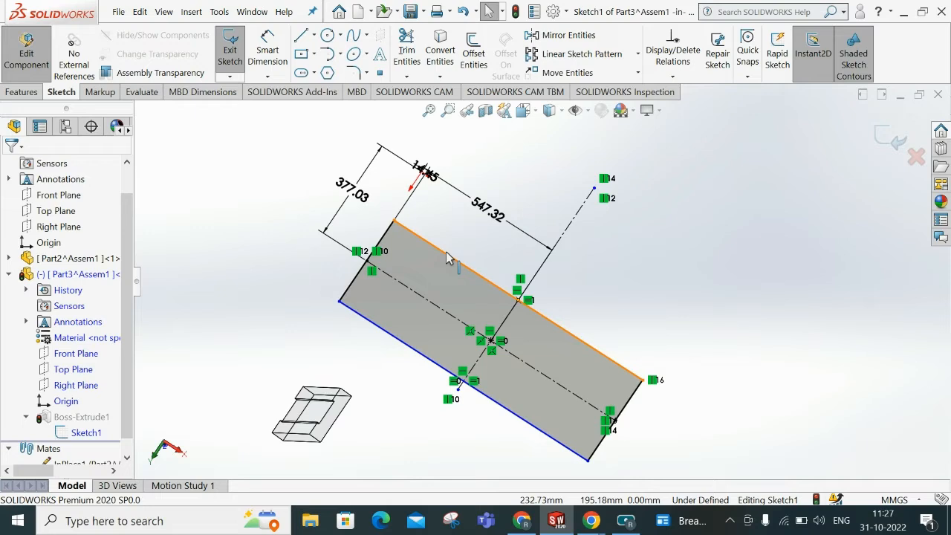
- Make the rectangle's two long sides symmetric about its lengthwise centerline
click(456, 277)
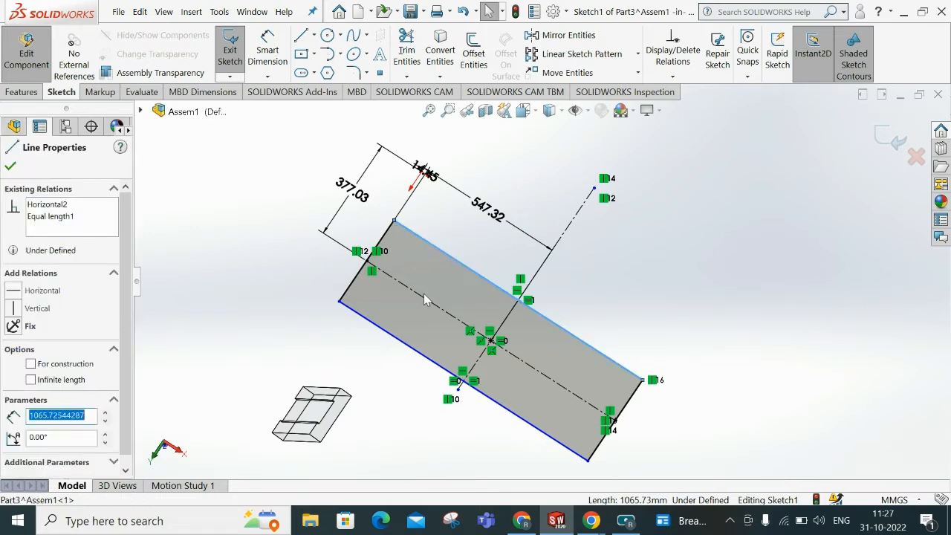
ctrl+click(391, 336)
ctrl+click(392, 338)
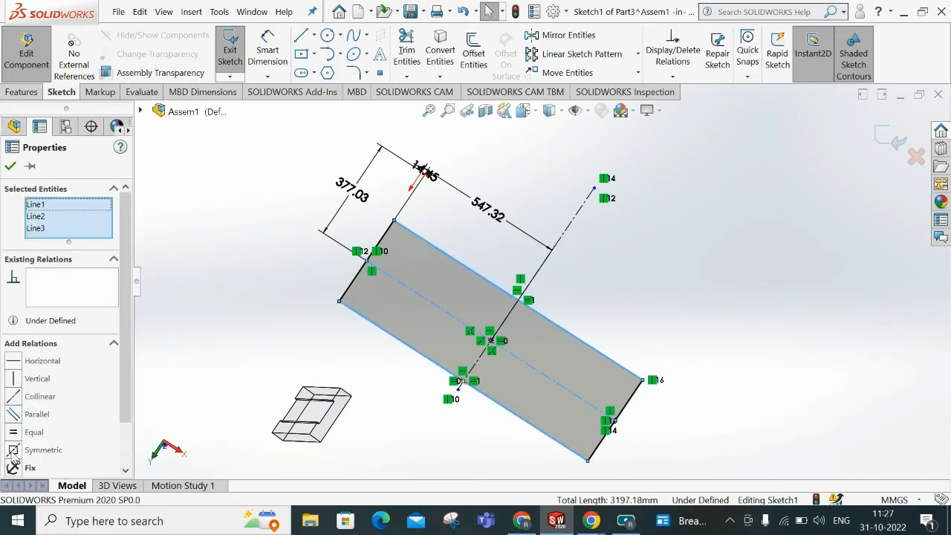
click(14, 451)
click(285, 300)
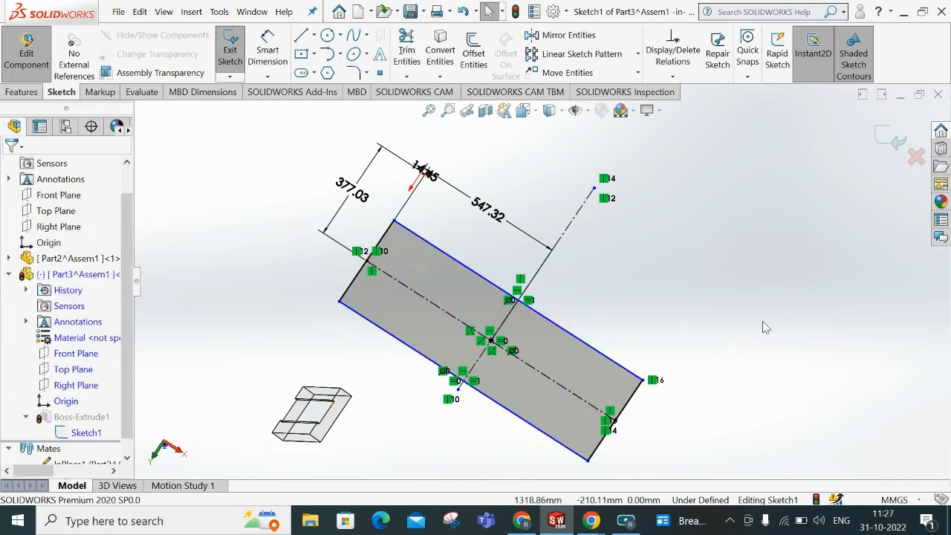
- Dimension the length of the rectangle's short end line and exit the sketch
click(268, 52)
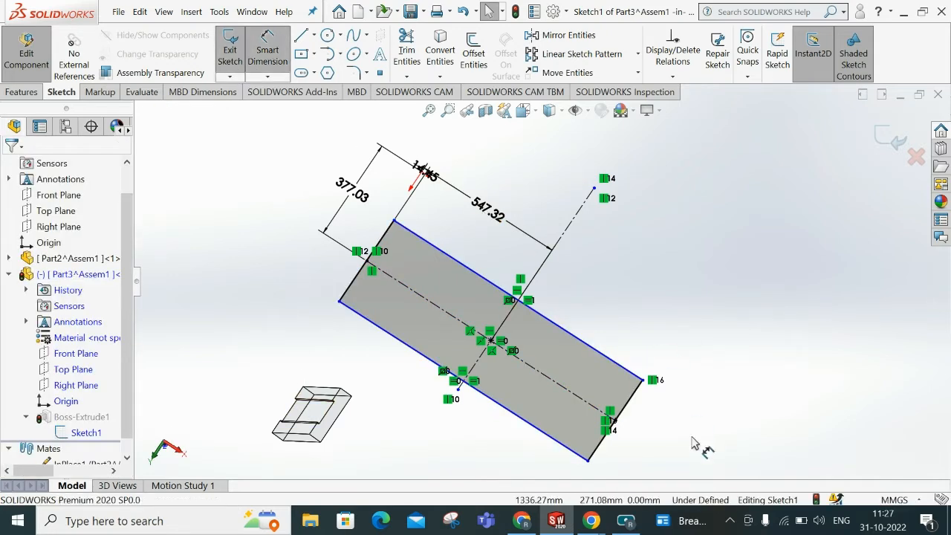
click(669, 424)
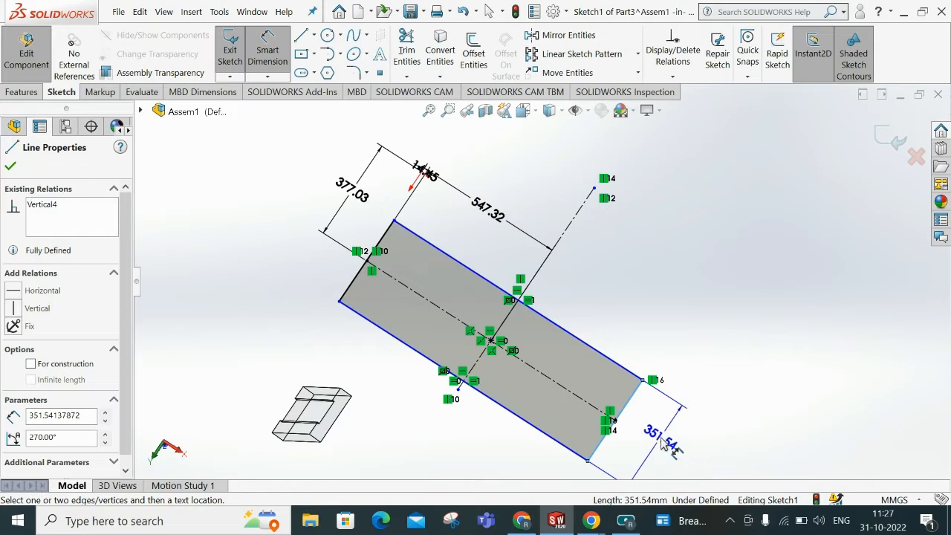
click(745, 423)
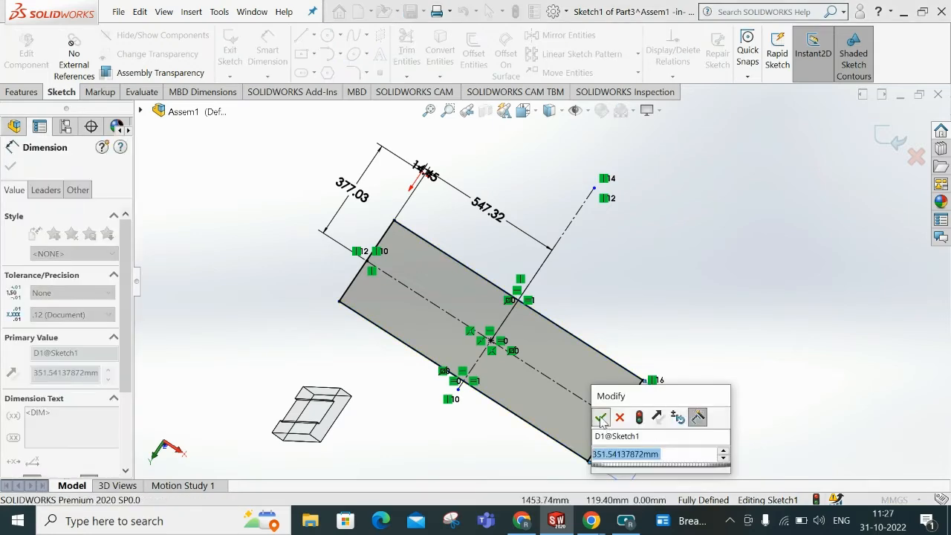
click(602, 418)
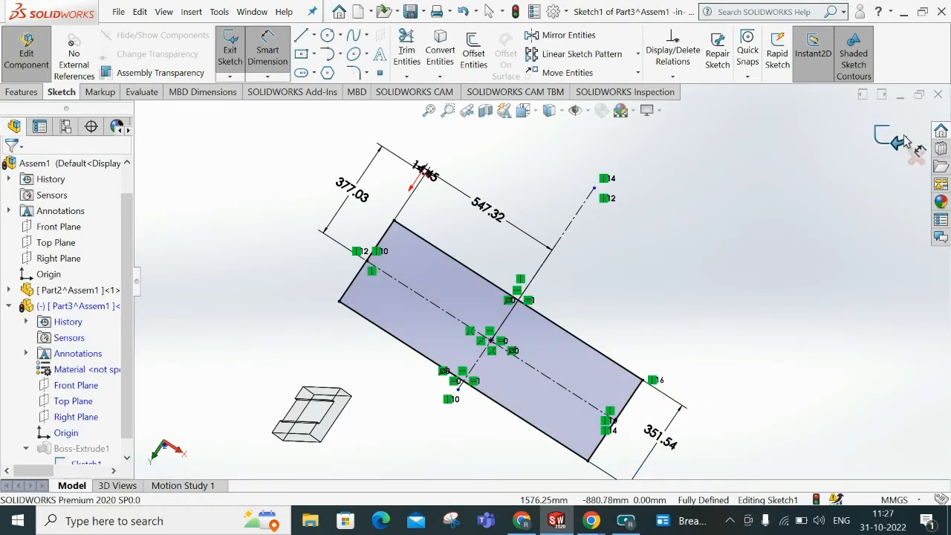
click(905, 141)
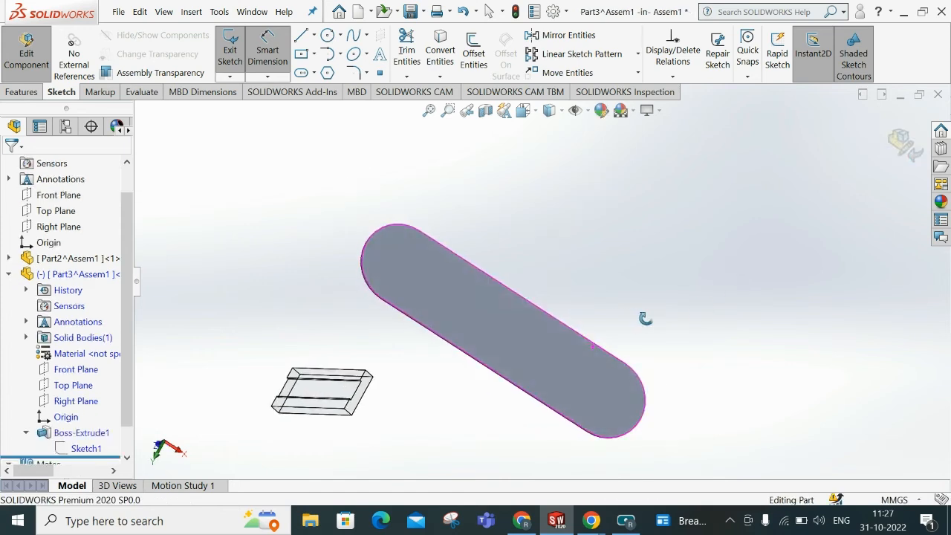
- Reopen the plate's Sketch1 to inspect the profile, close it, and leave in-context part editing for the assembly
mouse_move(645, 318)
middle_down()
mouse_move(691, 259)
mouse_move(606, 304)
middle_up()
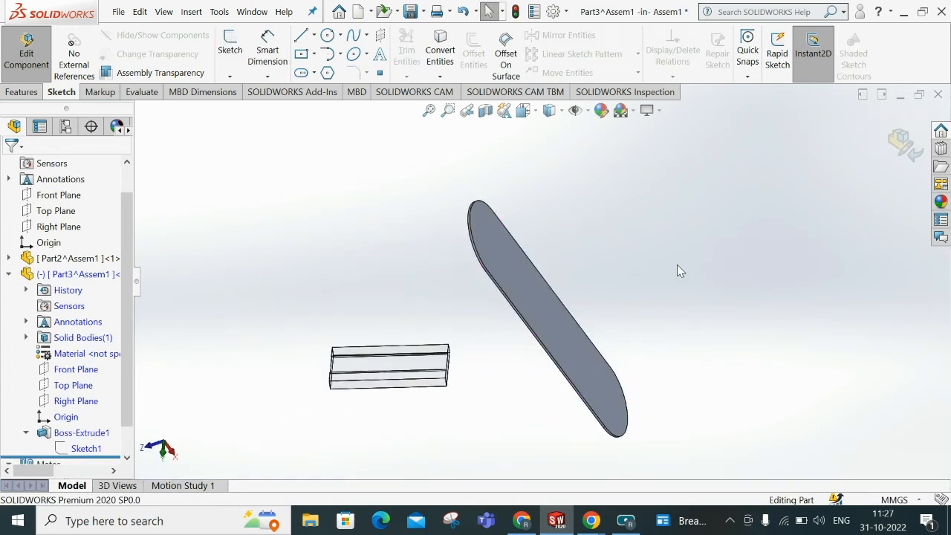
middle_drag(649, 276, 141, 420)
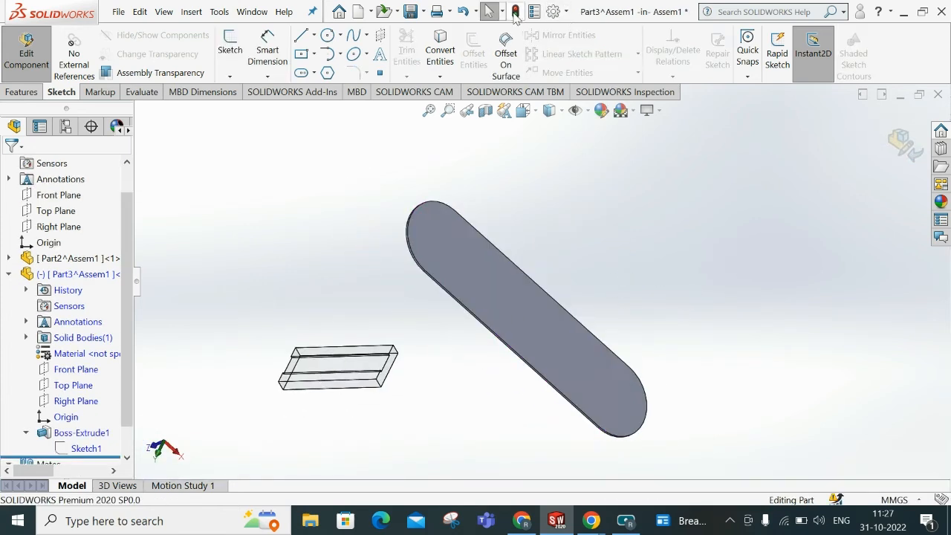
right_click(86, 449)
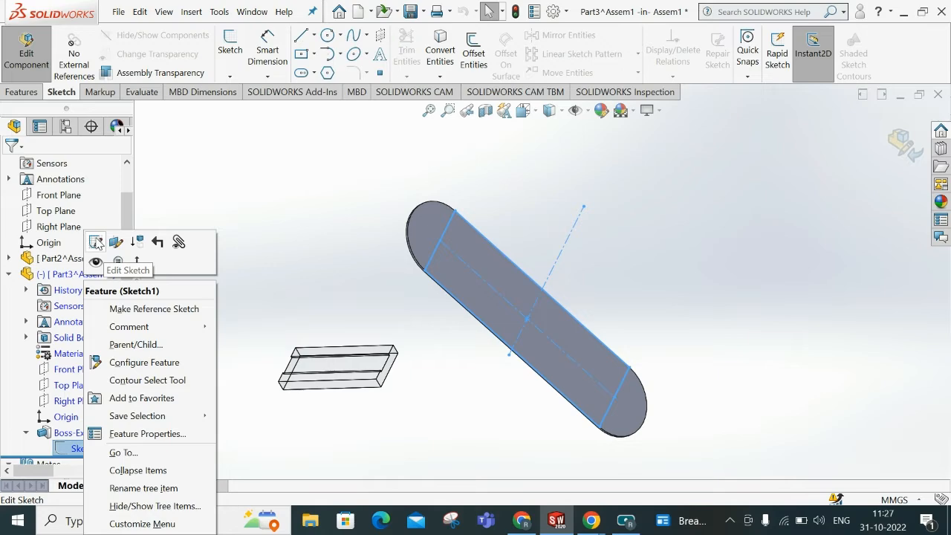
click(96, 243)
click(565, 275)
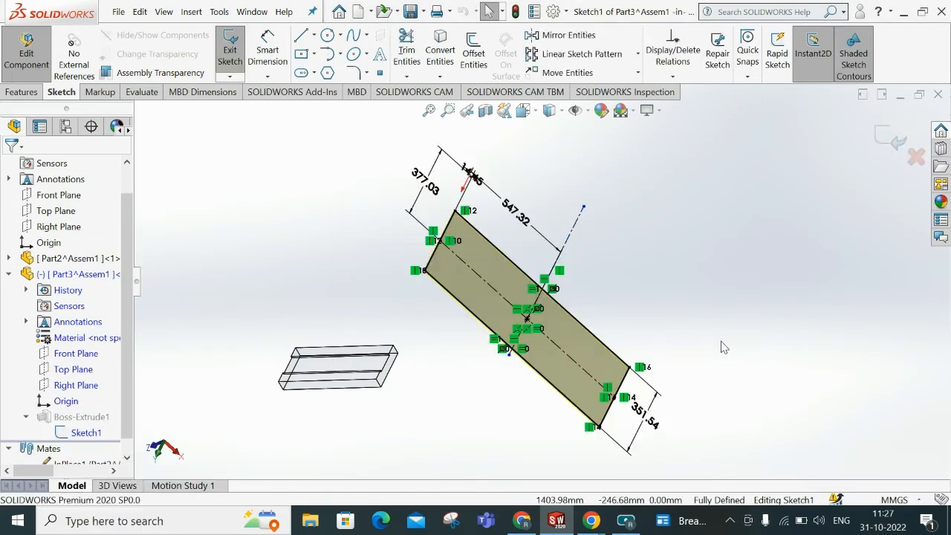
middle_drag(707, 354, 703, 242)
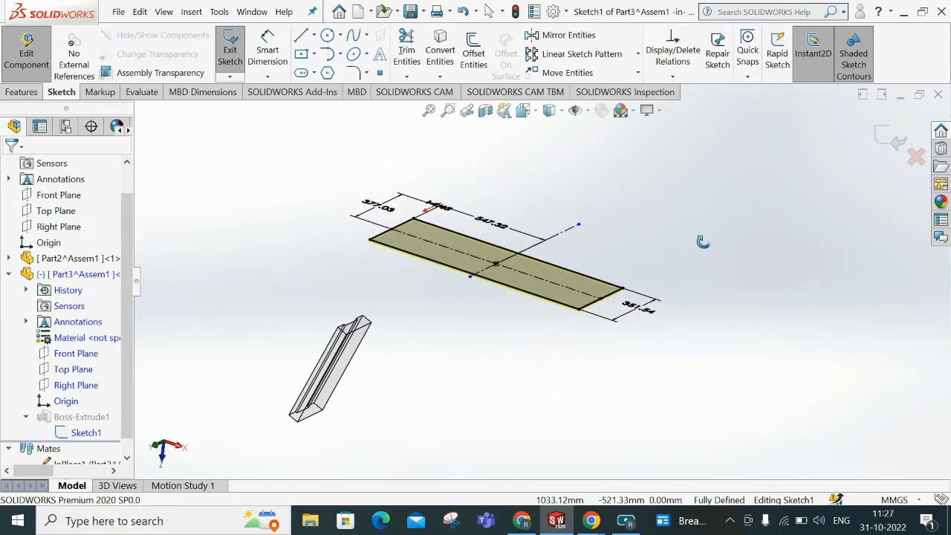
click(898, 145)
click(908, 153)
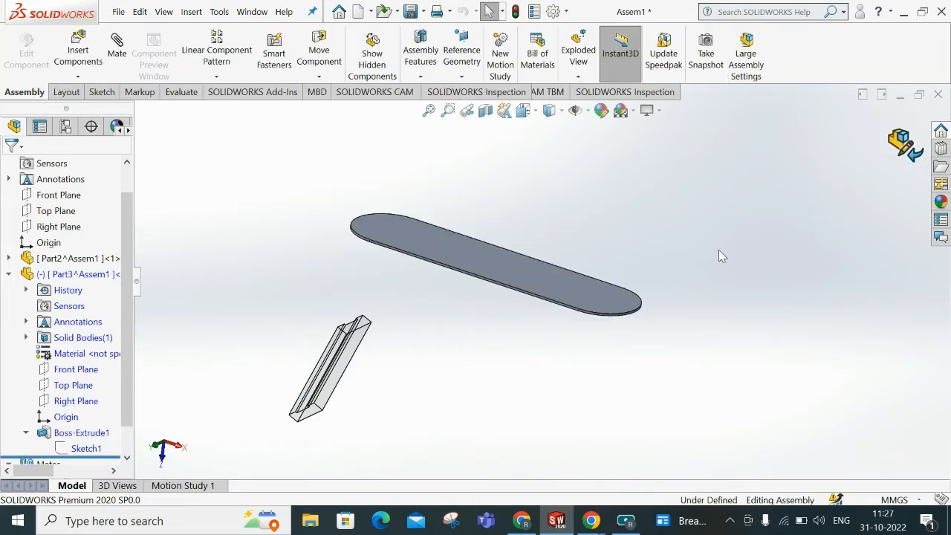
- Open the slot plate from the assembly in its own part window
right_click(74, 275)
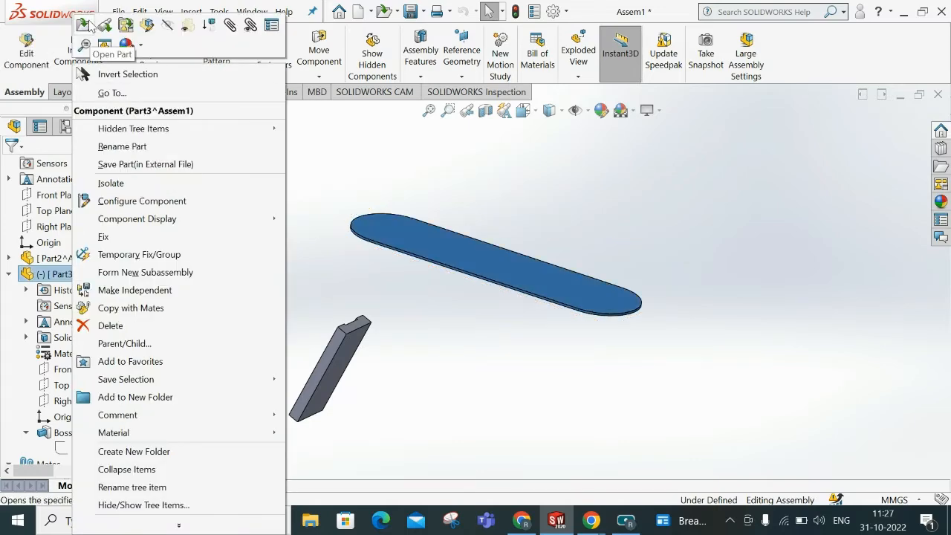
click(87, 23)
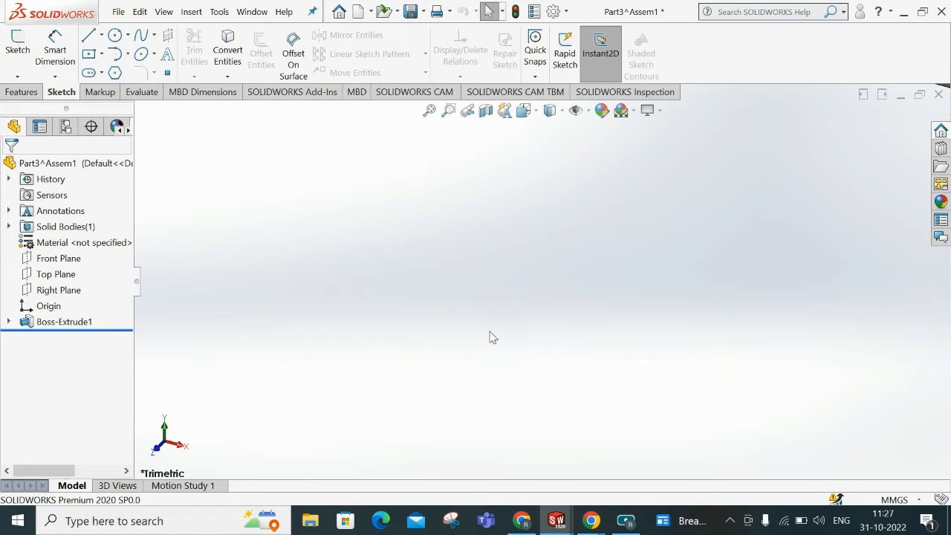
click(429, 111)
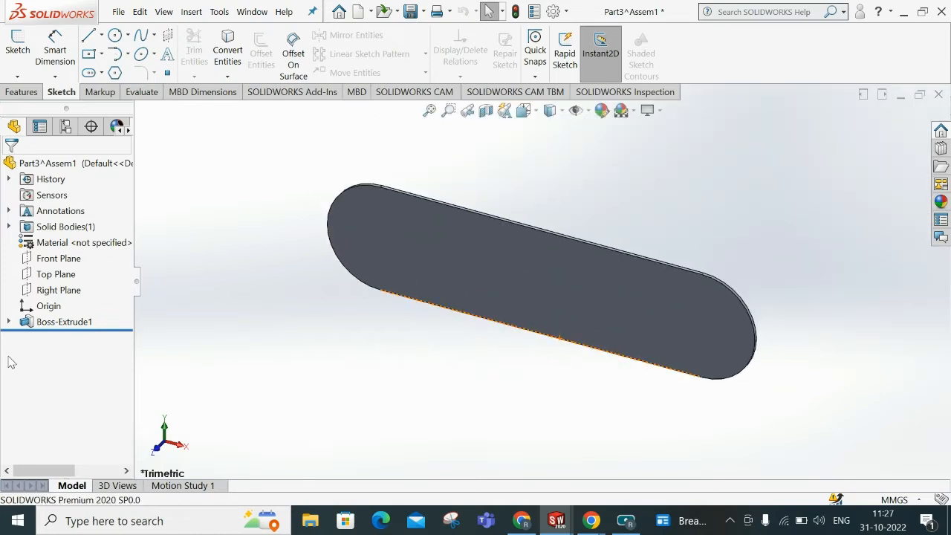
- Open the definition of the plate's Boss-Extrude1 feature and accept it to rebuild the plate from the rectangular sketch
click(9, 322)
right_click(64, 324)
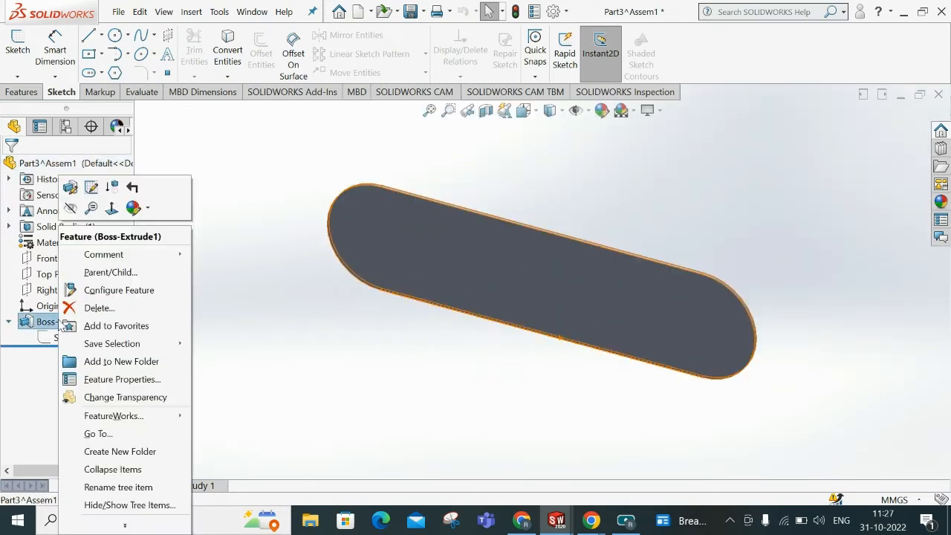
click(69, 186)
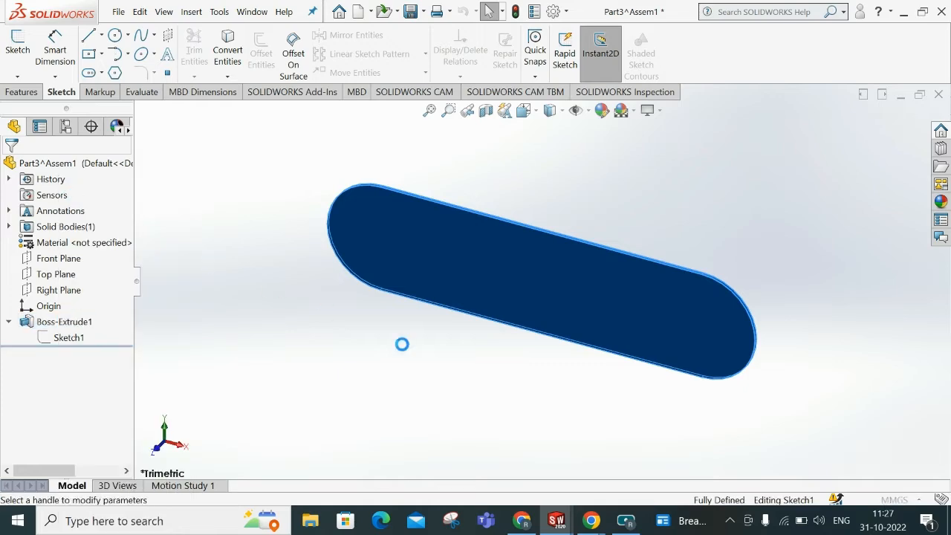
mouse_move(373, 384)
middle_down()
mouse_move(394, 319)
mouse_move(391, 211)
mouse_move(420, 186)
middle_up()
mouse_move(475, 366)
middle_down()
mouse_move(481, 303)
mouse_move(495, 322)
middle_up()
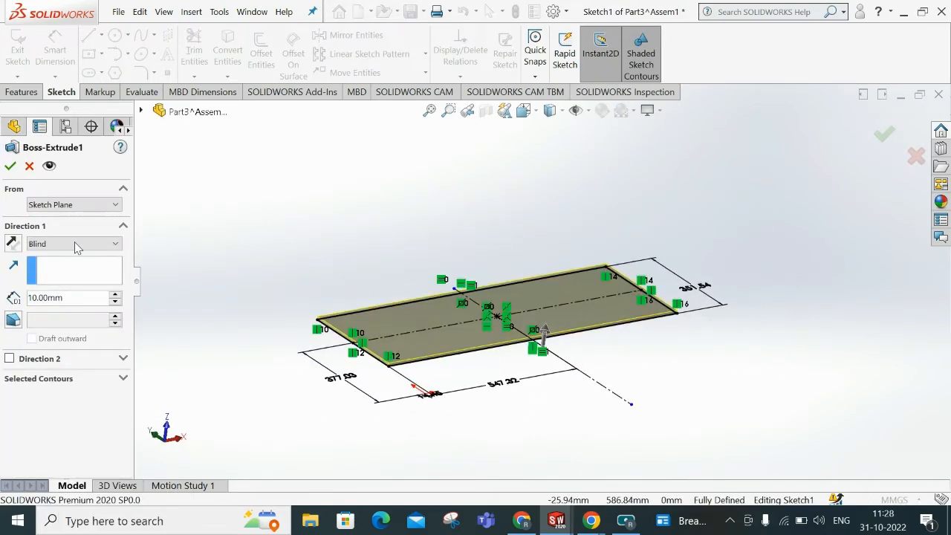
click(9, 166)
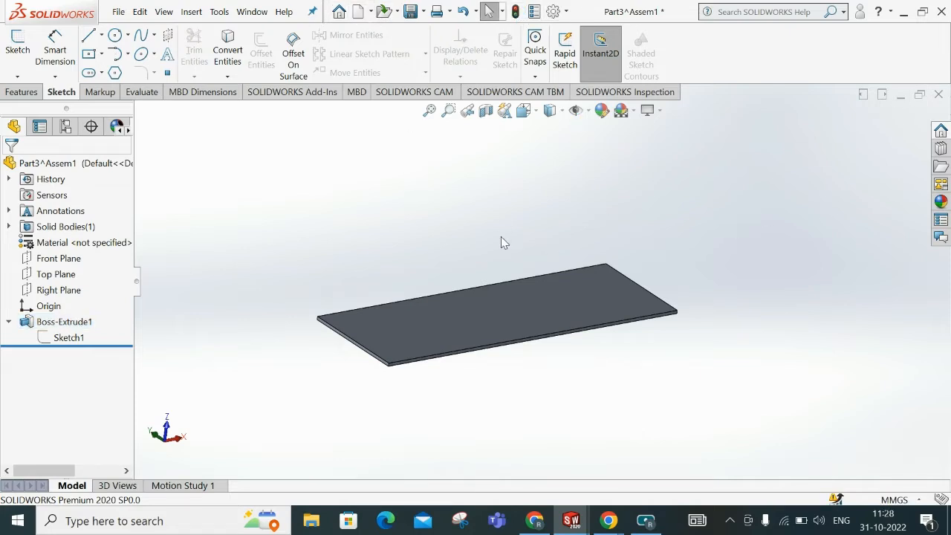
- Switch back to the Assem1 window and rebuild the assembly with the changed plate
click(251, 13)
click(292, 184)
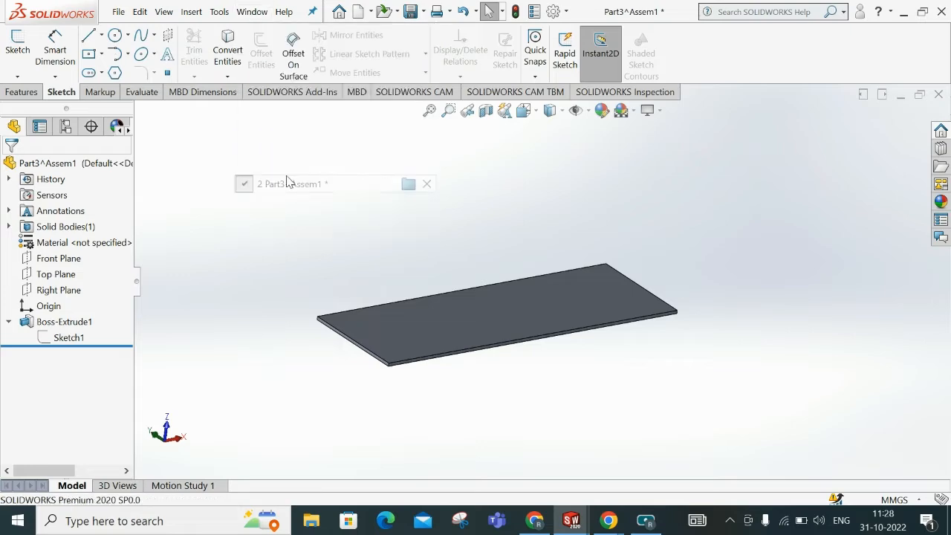
click(266, 12)
click(302, 166)
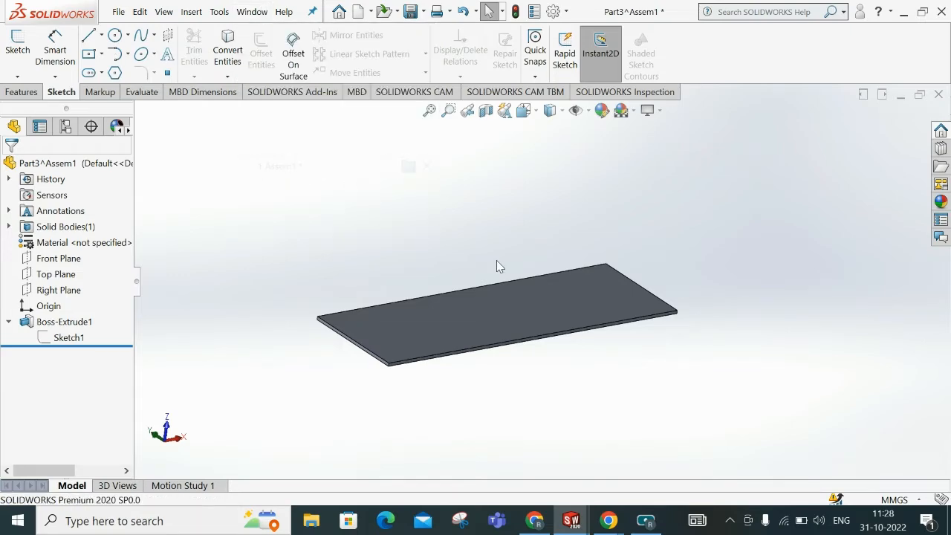
click(123, 65)
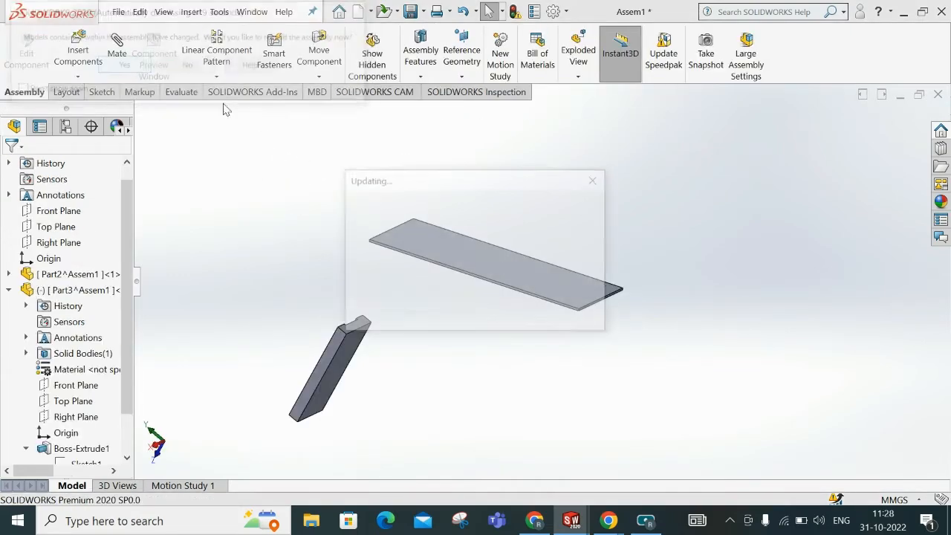
- Create a Profile Center mate between the channel block's underside and the rectangular plate's large face
middle_drag(354, 266, 223, 126)
click(117, 46)
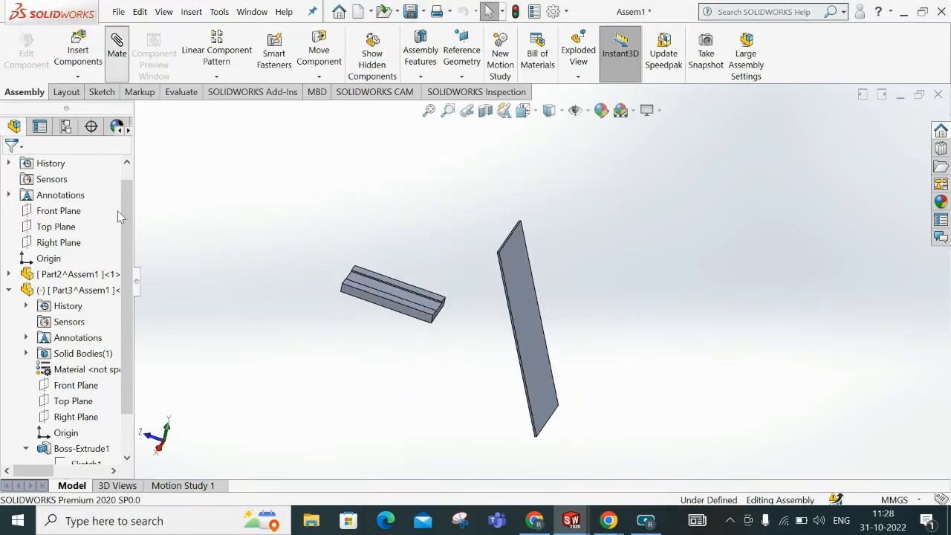
click(59, 281)
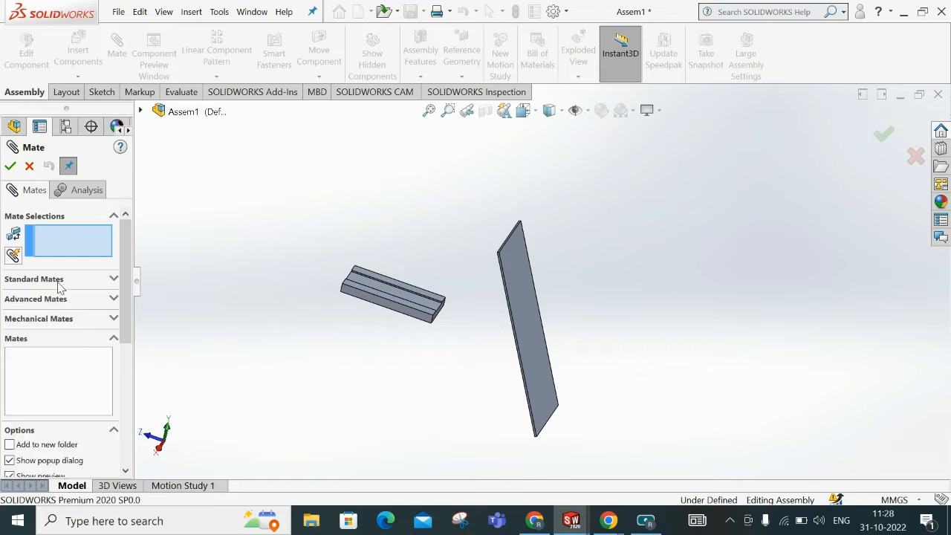
click(62, 300)
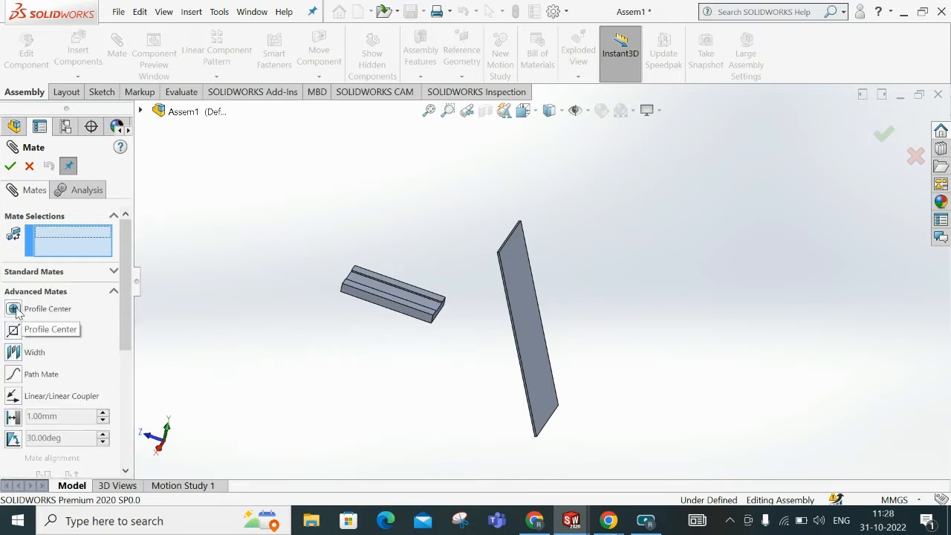
click(15, 309)
middle_drag(322, 372, 292, 220)
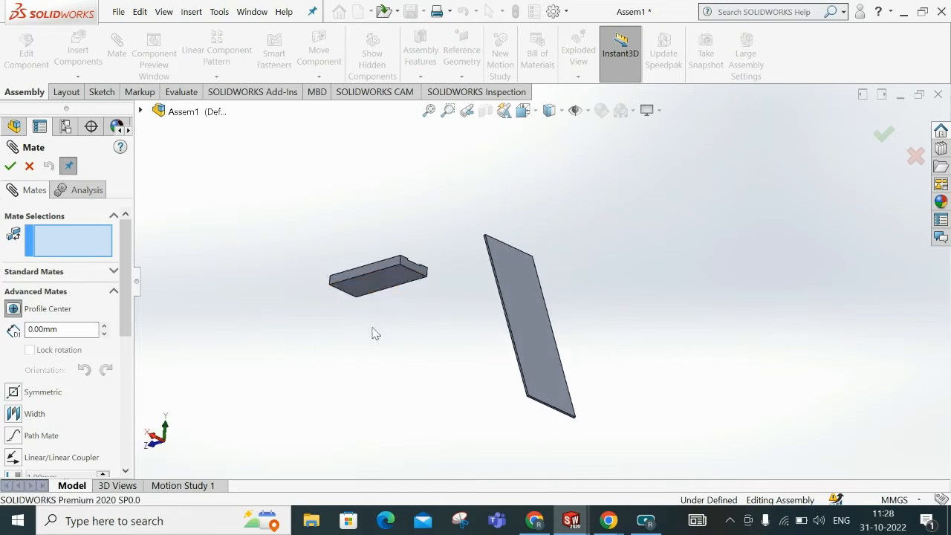
middle_drag(374, 331, 379, 307)
click(384, 290)
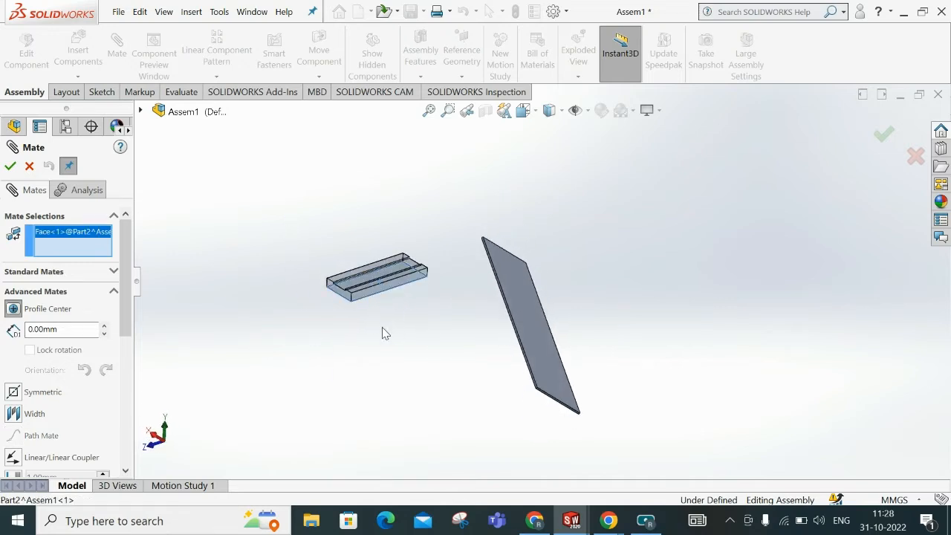
middle_drag(418, 342, 399, 382)
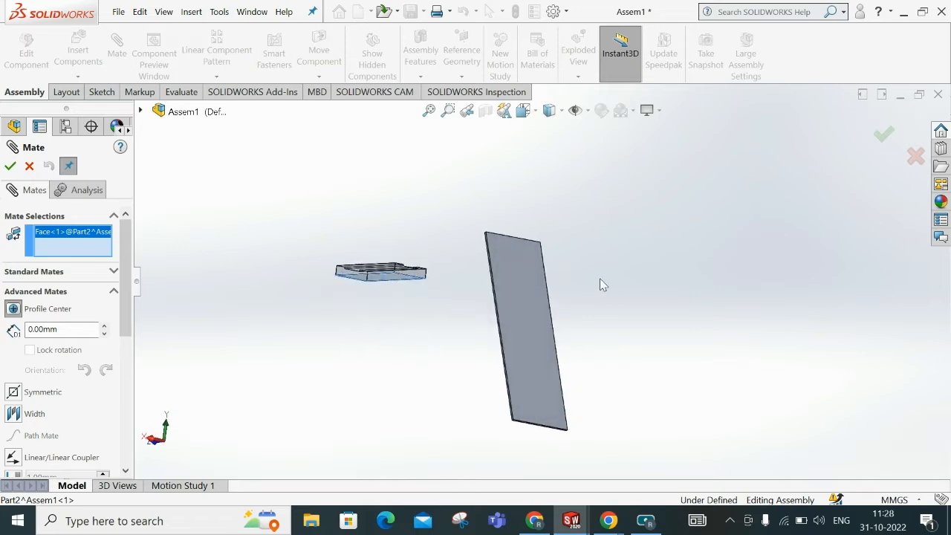
click(531, 288)
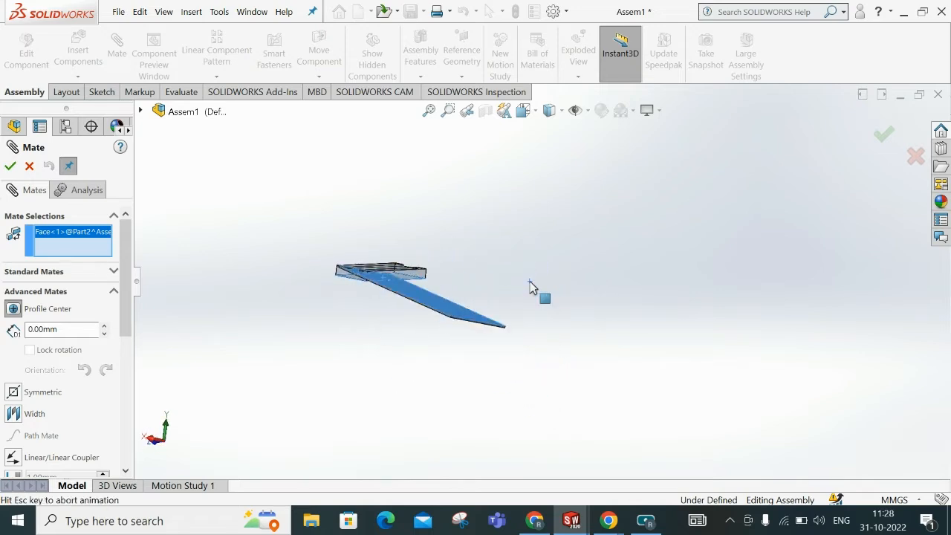
- Try flipping the Profile Center mate's dimension and restore it while viewing the block on the plate
middle_drag(411, 319, 586, 389)
scroll(504, 303, down, 3)
scroll(733, 284, down, 2)
middle_drag(607, 327, 620, 252)
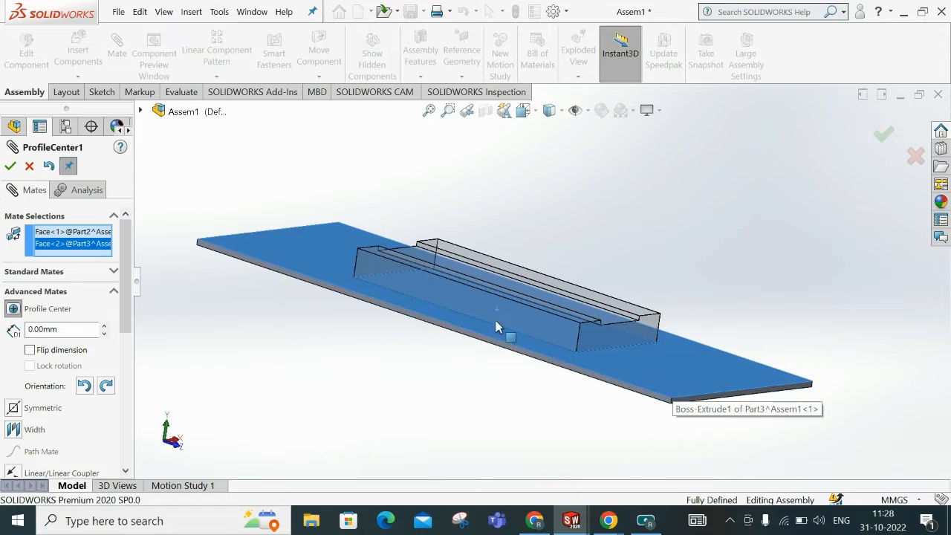
middle_drag(361, 361, 349, 399)
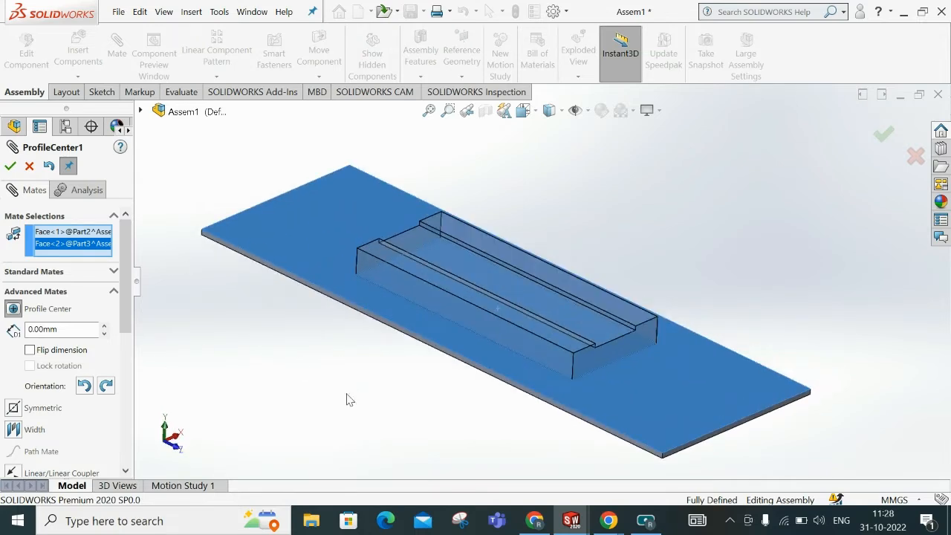
click(30, 351)
click(31, 350)
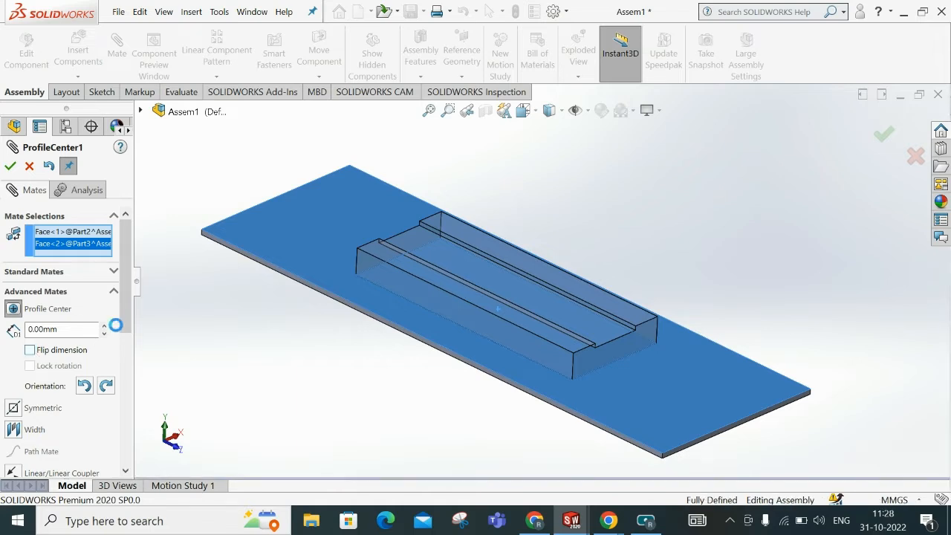
- Try a flipped 20 mm offset between the block and plate in the Profile Center mate, checking it in the left view
middle_drag(369, 365, 491, 167)
click(526, 110)
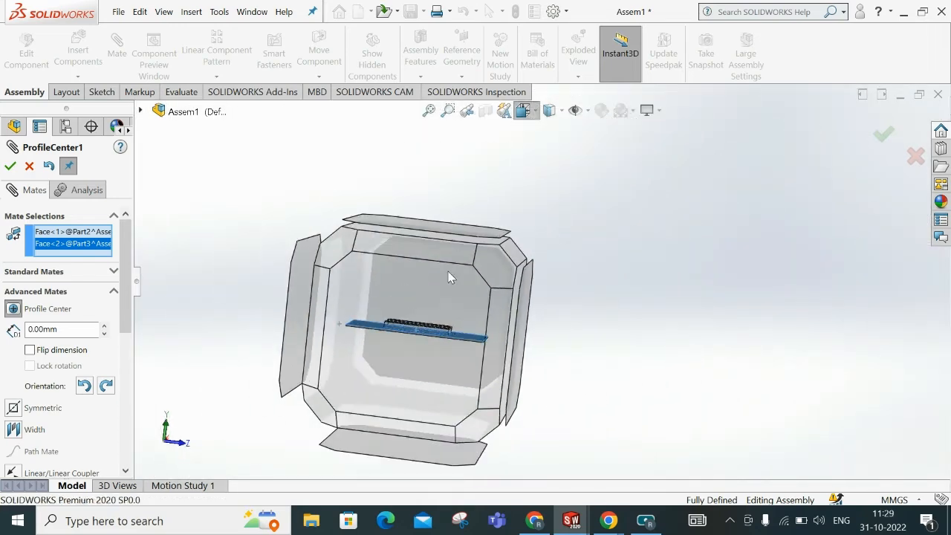
click(444, 284)
scroll(452, 298, down, 5)
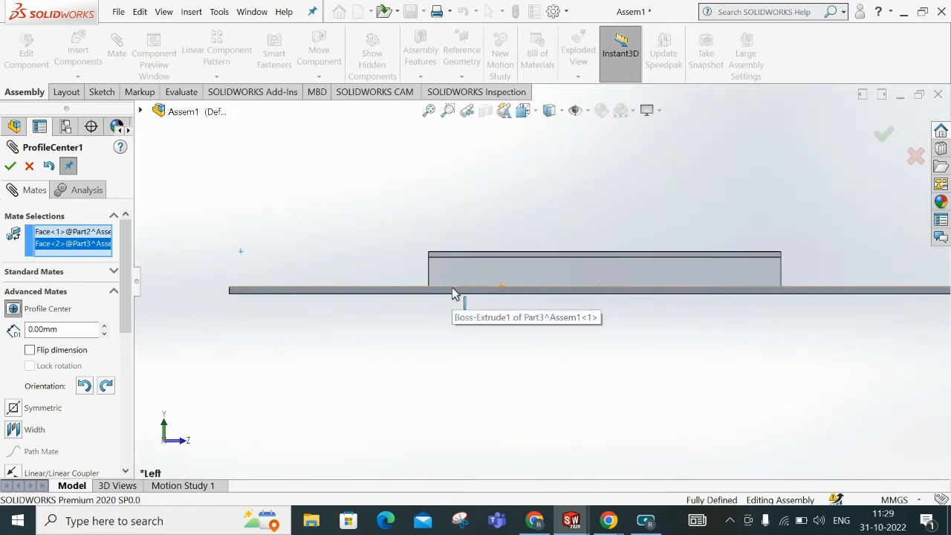
click(104, 327)
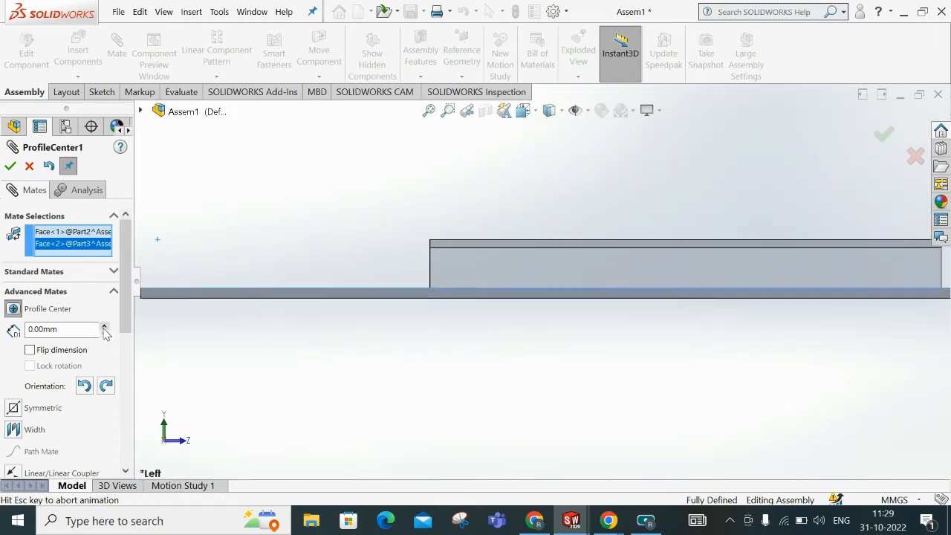
click(30, 350)
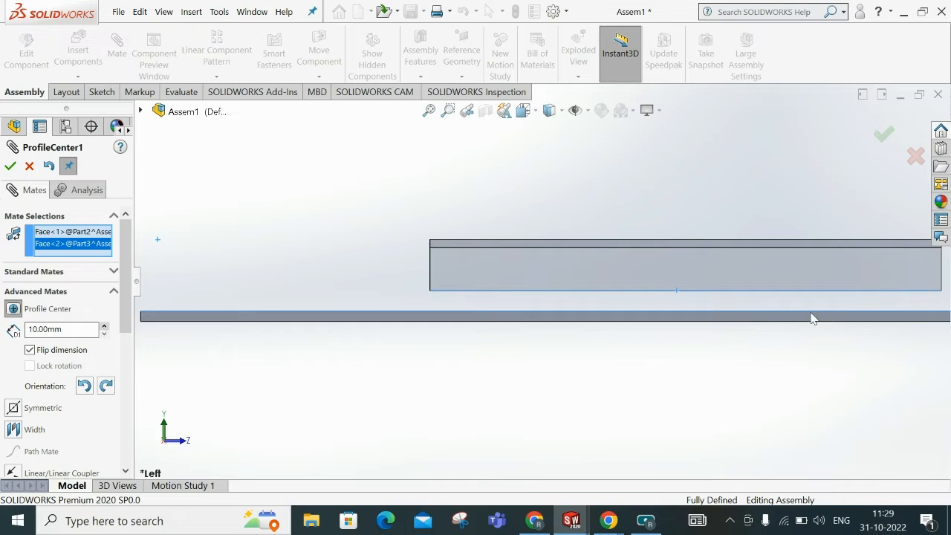
scroll(683, 325, up, 1)
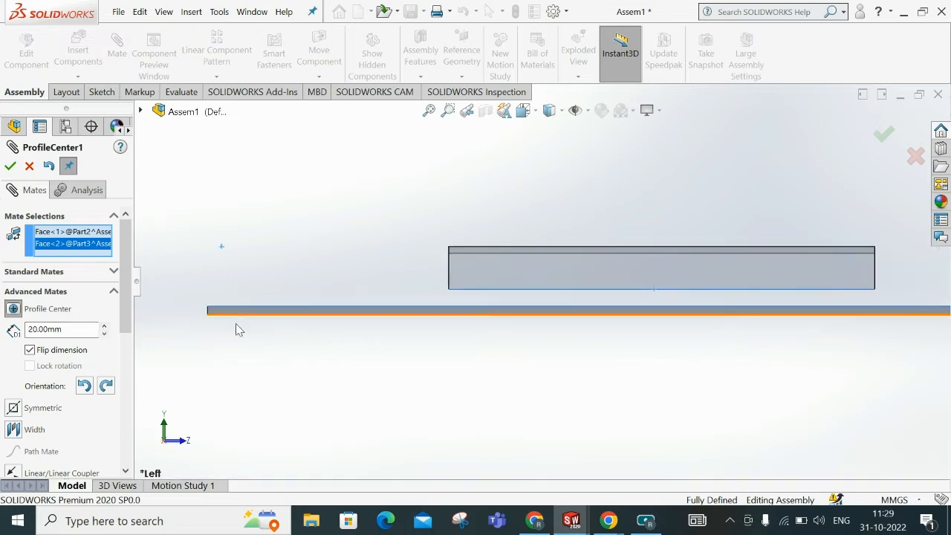
scroll(593, 337, up, 2)
- Try the clockwise and counterclockwise orientations of the plate, ending with it aligned lengthwise with the block
middle_drag(593, 337, 551, 375)
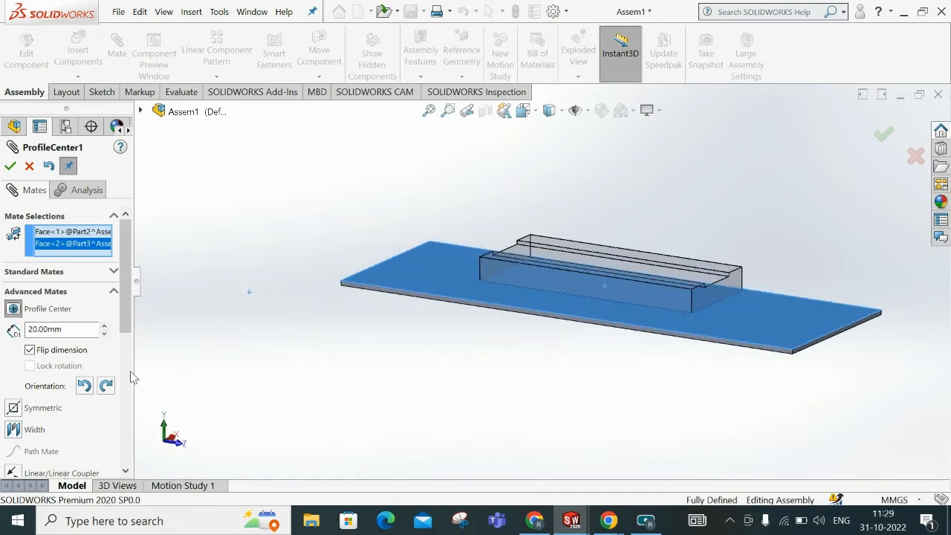
click(84, 387)
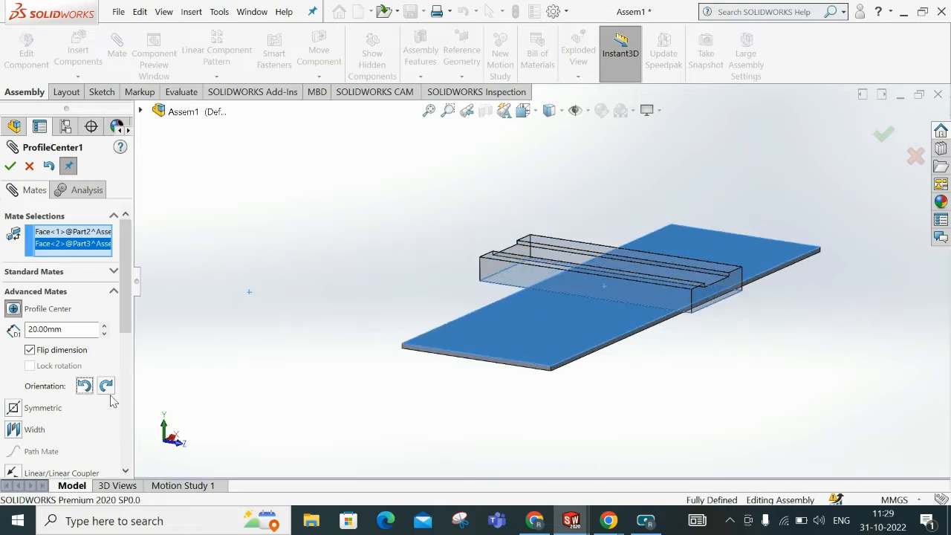
click(110, 392)
click(110, 391)
click(109, 392)
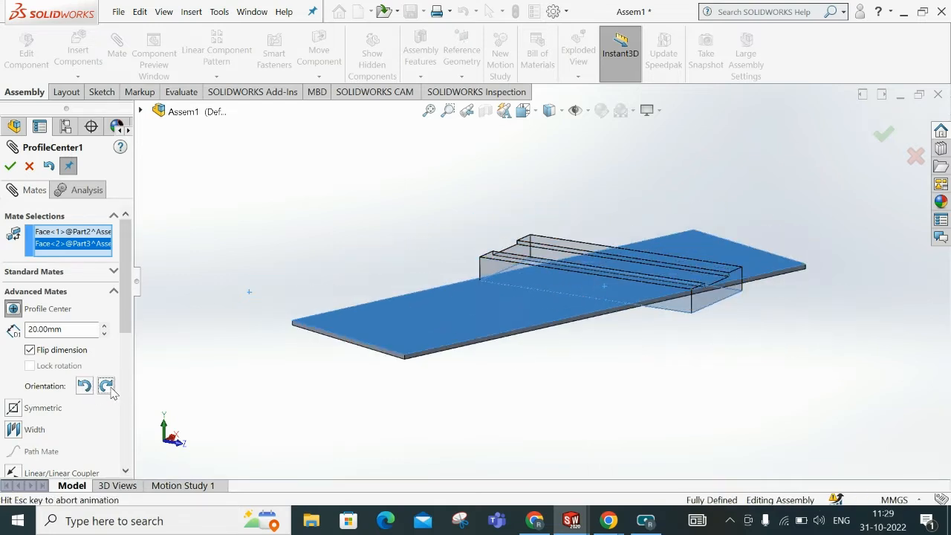
click(109, 392)
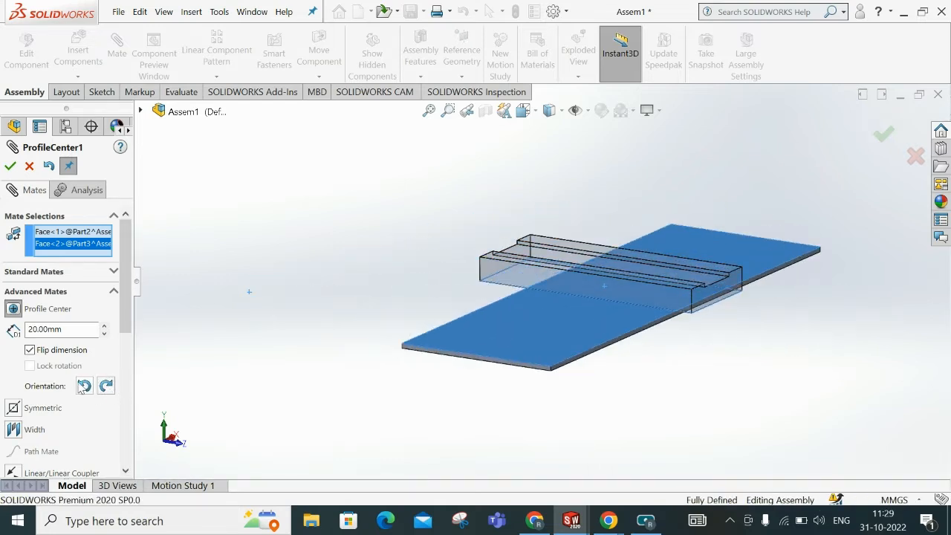
click(84, 387)
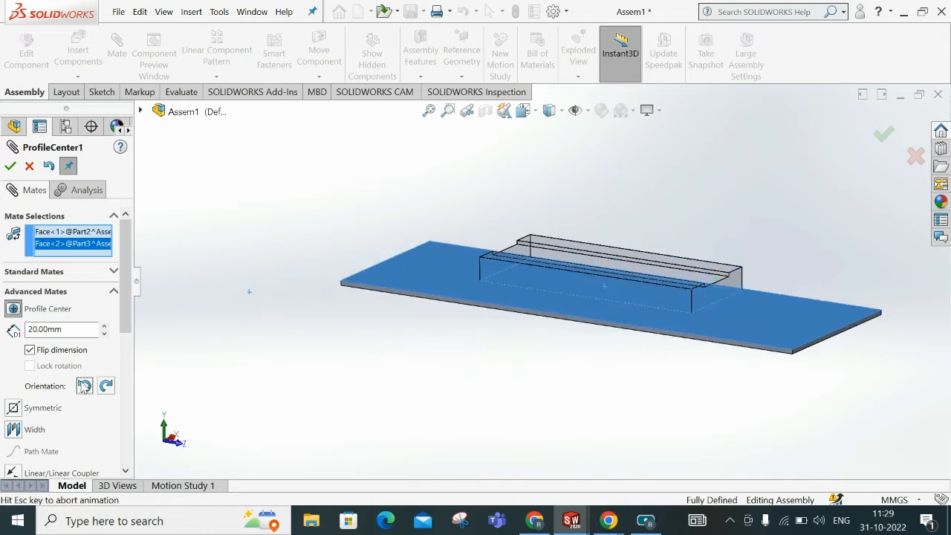
- Turn off the flipped dimension, set the Profile Center offset to 0 mm and accept the mate
click(30, 350)
click(30, 350)
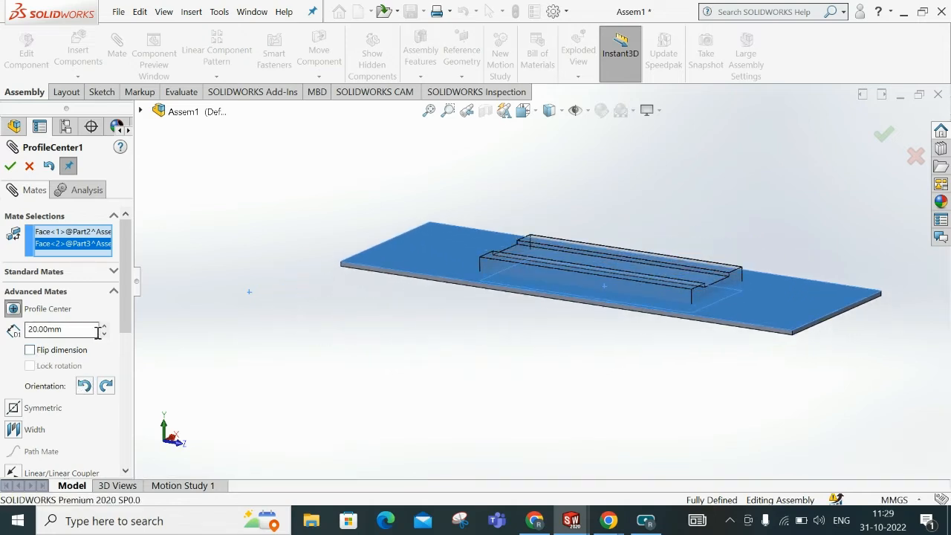
middle_drag(562, 375, 561, 352)
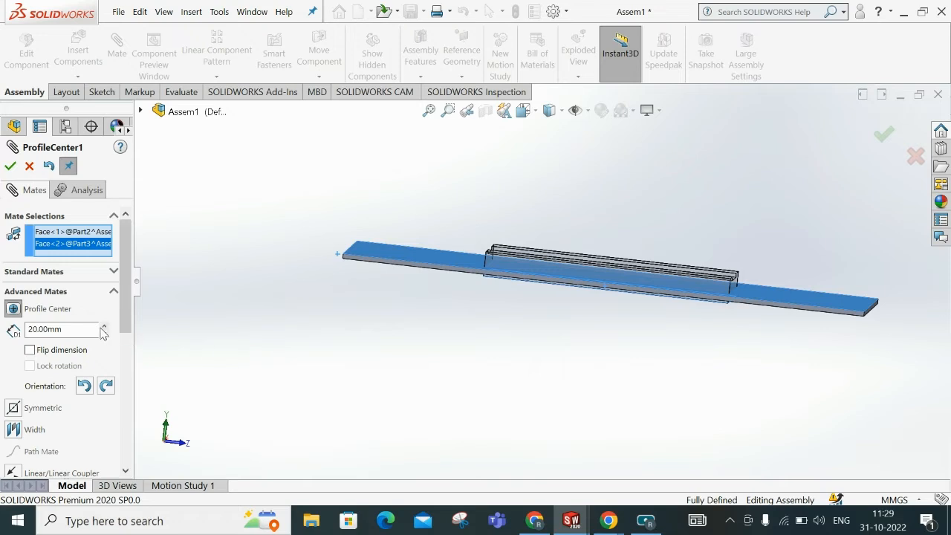
drag(81, 329, 4, 336)
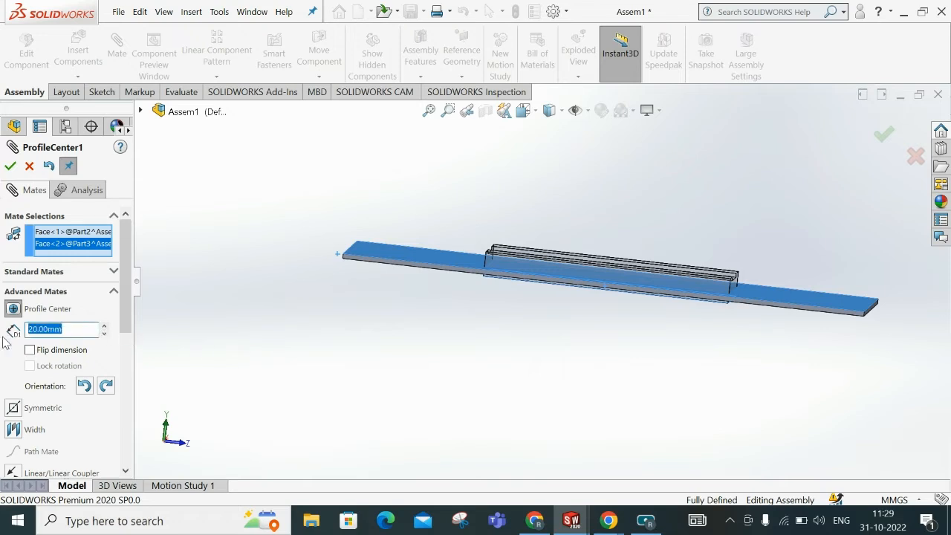
text(0)
key(Return)
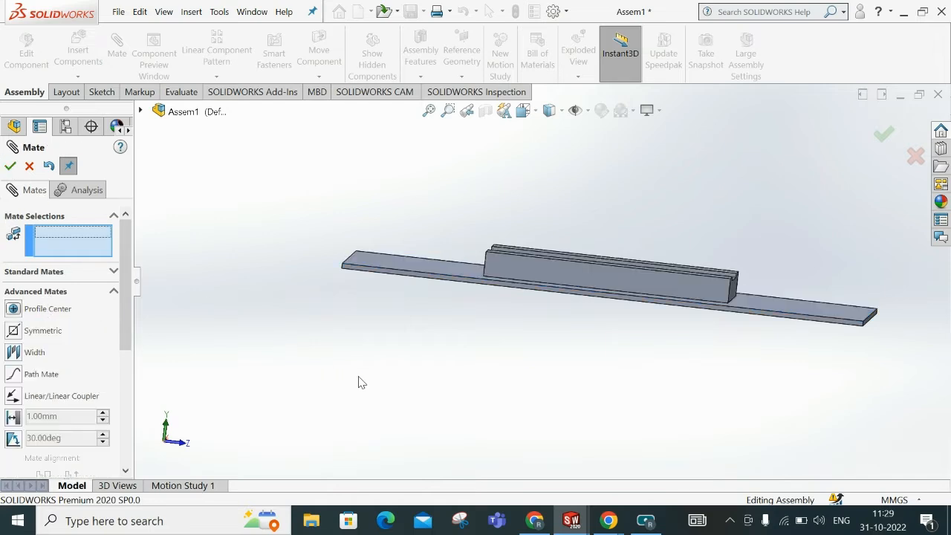
- Close the Mate command and collapse the plate component and the Mates folder in the feature tree
scroll(428, 356, up, 3)
middle_drag(428, 355, 537, 385)
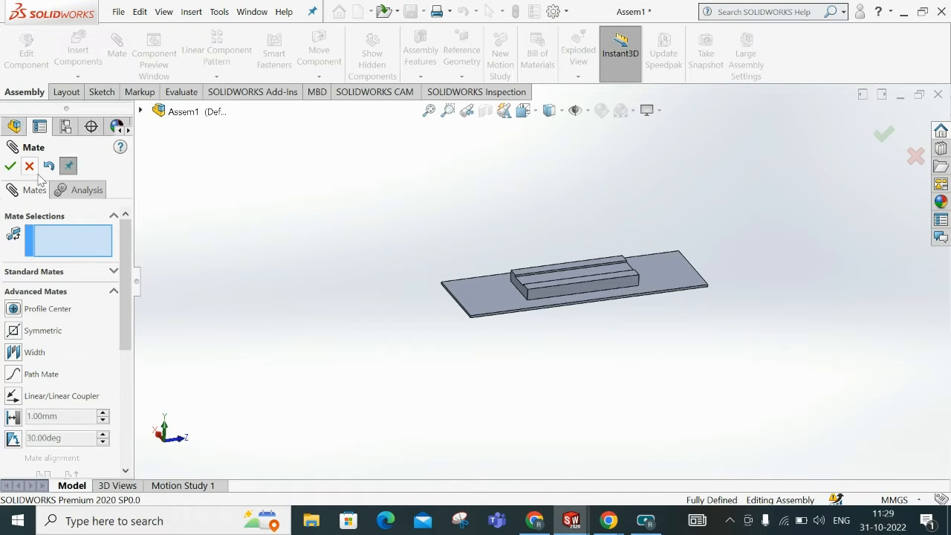
middle_drag(377, 252, 416, 249)
scroll(664, 181, down, 2)
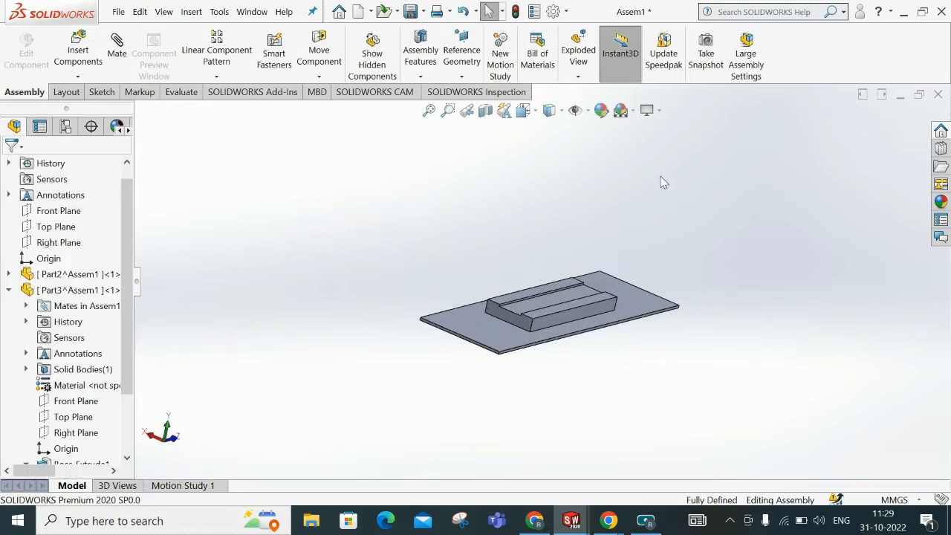
click(8, 289)
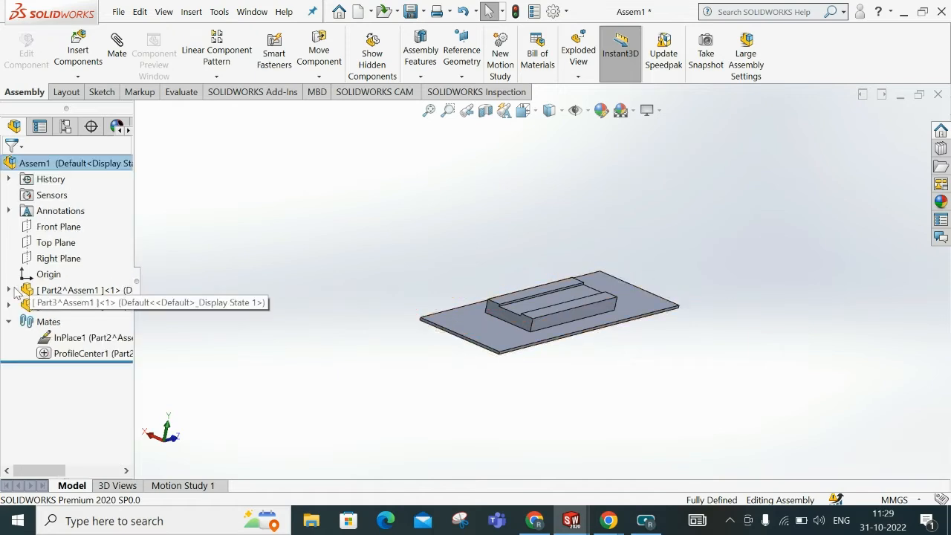
click(9, 322)
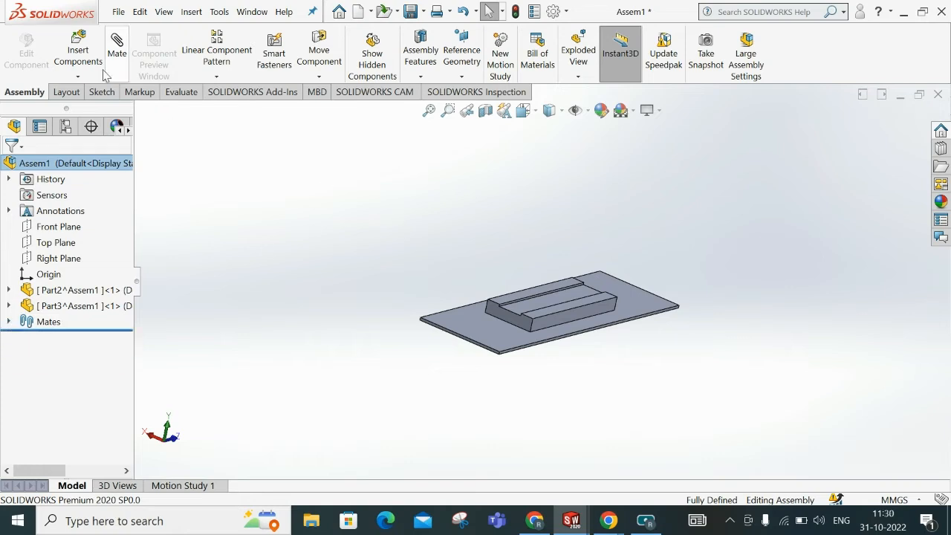
- View the available reference geometry types, highlight the assembly's Right Plane in the model and clear the selection
click(461, 77)
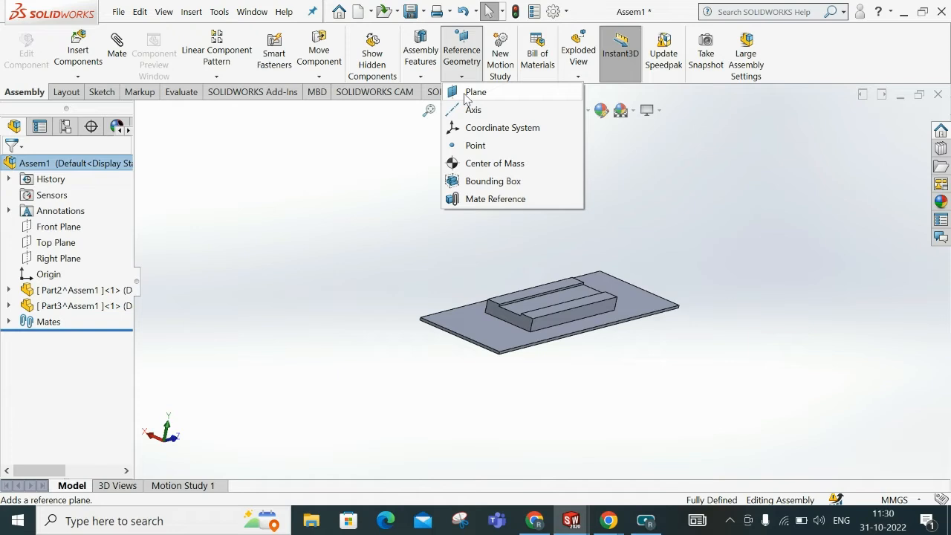
click(739, 186)
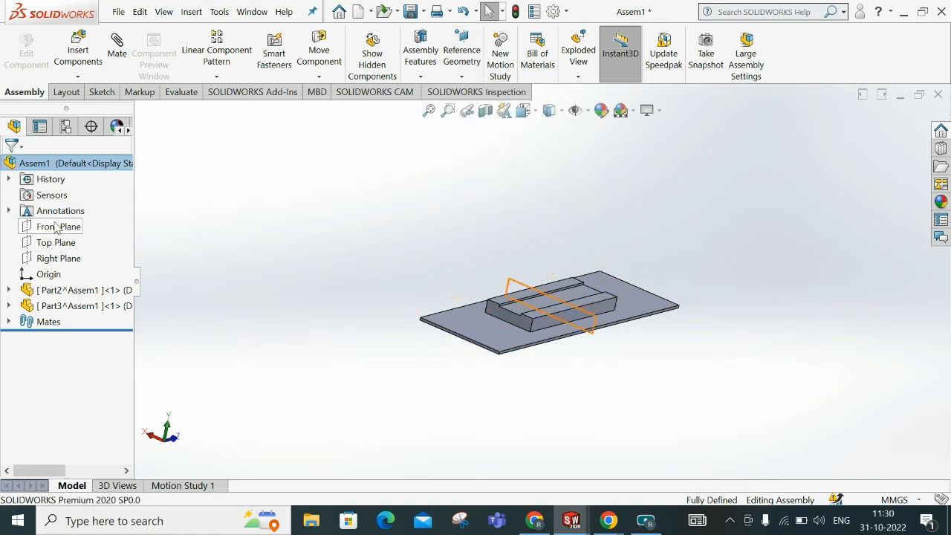
click(69, 258)
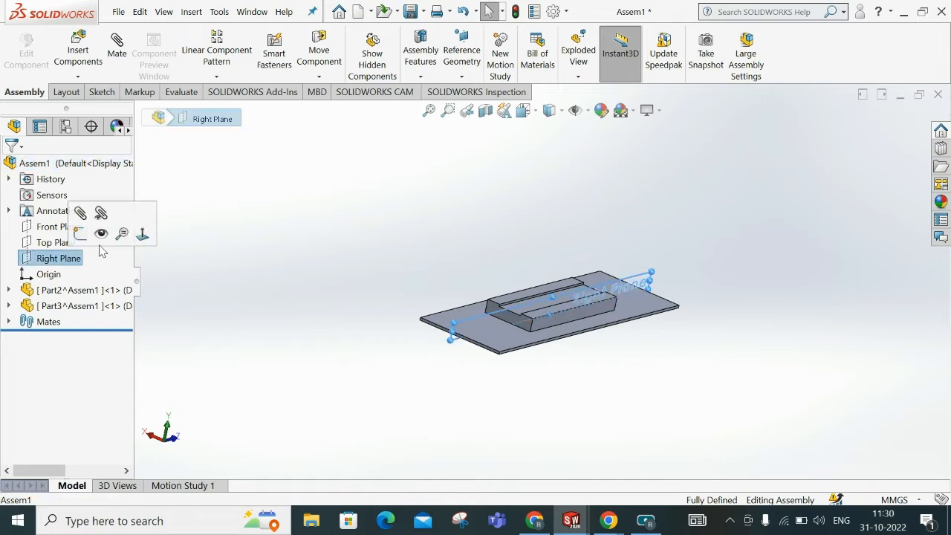
click(498, 225)
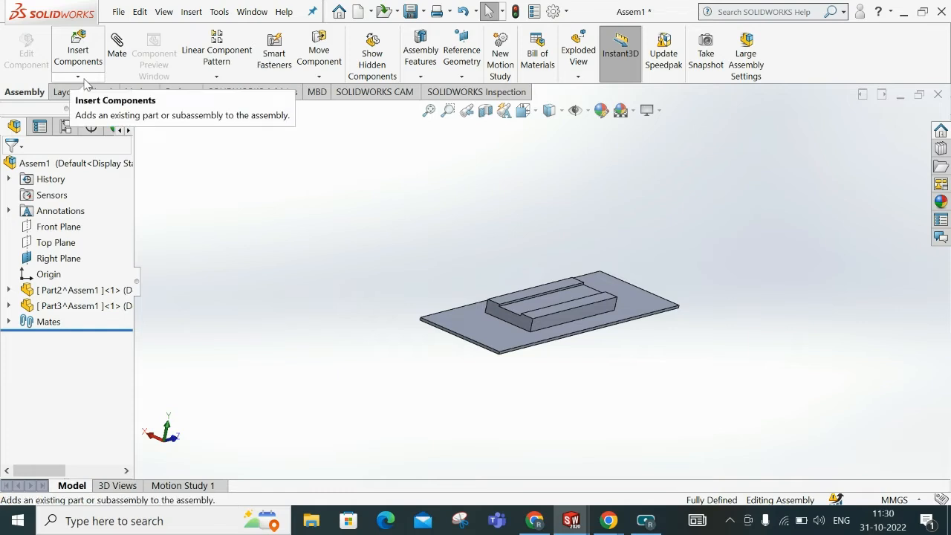
click(358, 12)
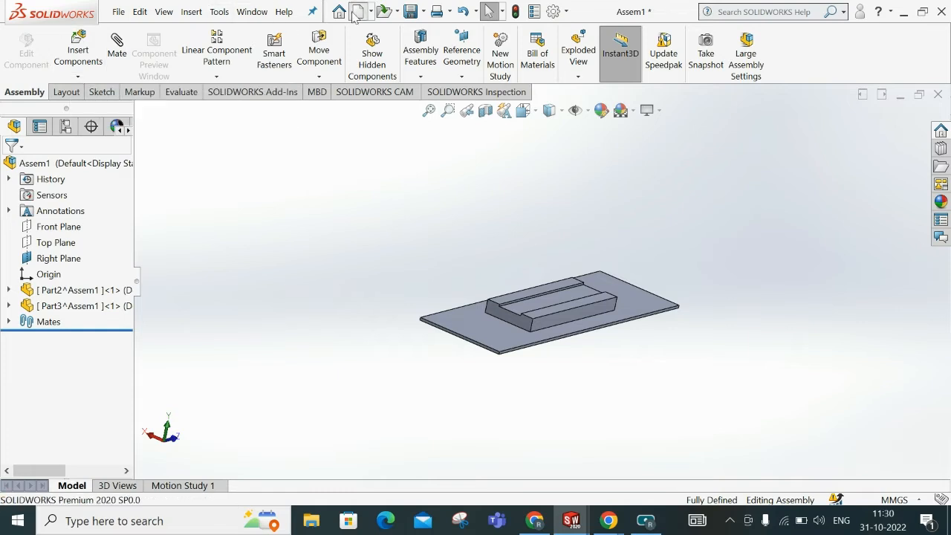
click(748, 96)
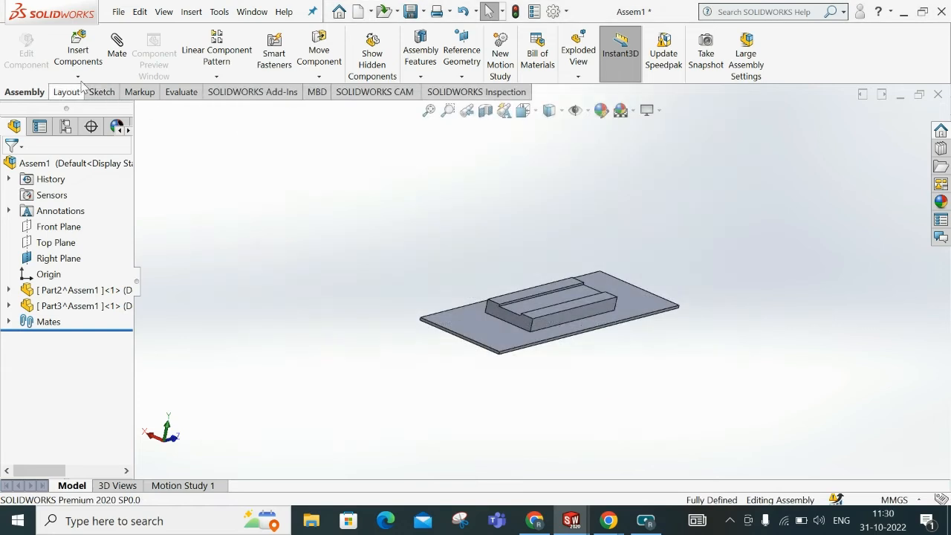
click(78, 78)
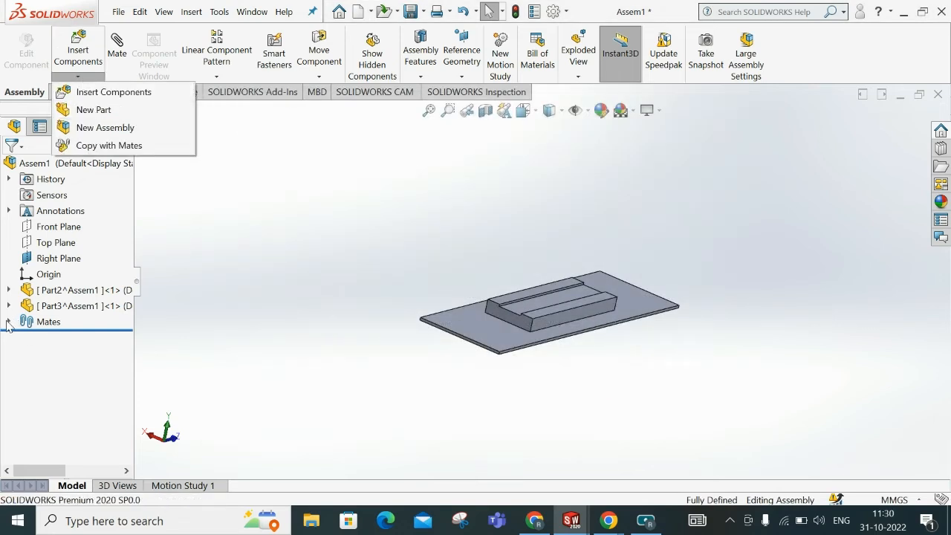
click(9, 322)
click(8, 321)
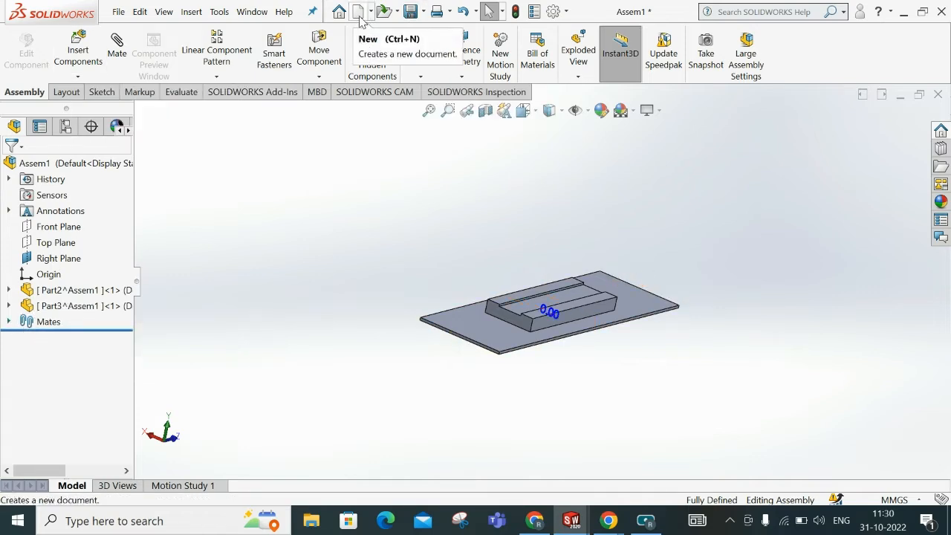
click(88, 78)
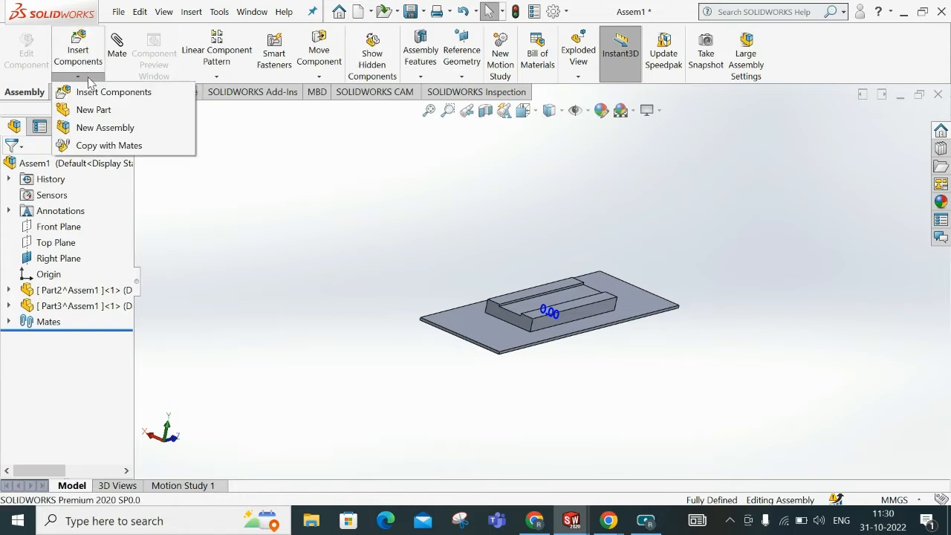
click(383, 197)
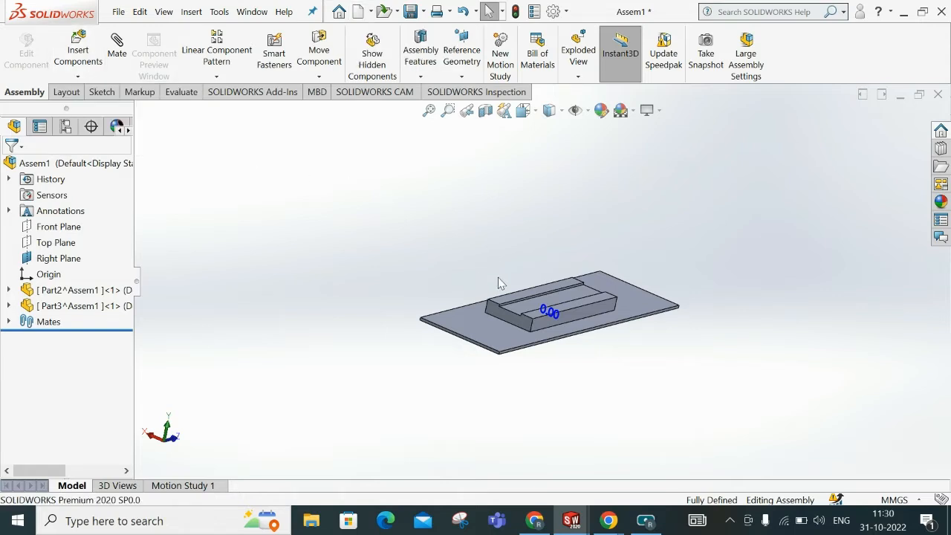
- Insert a new in-context part and place it on the rectangular plate's top face
click(79, 78)
click(94, 111)
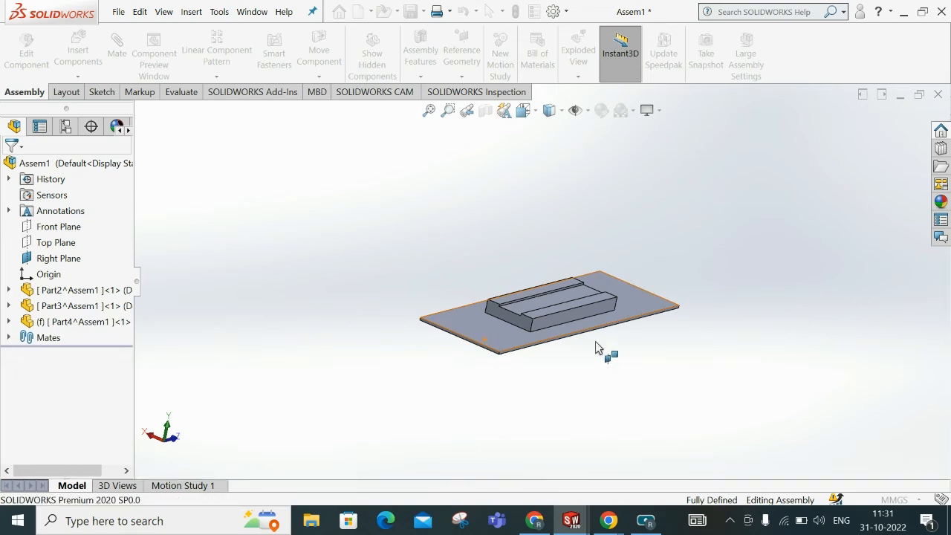
click(631, 286)
- Sketch a center rectangle about 292 mm by 681 mm on the new part's origin, viewed normal to the sketch plane
click(525, 110)
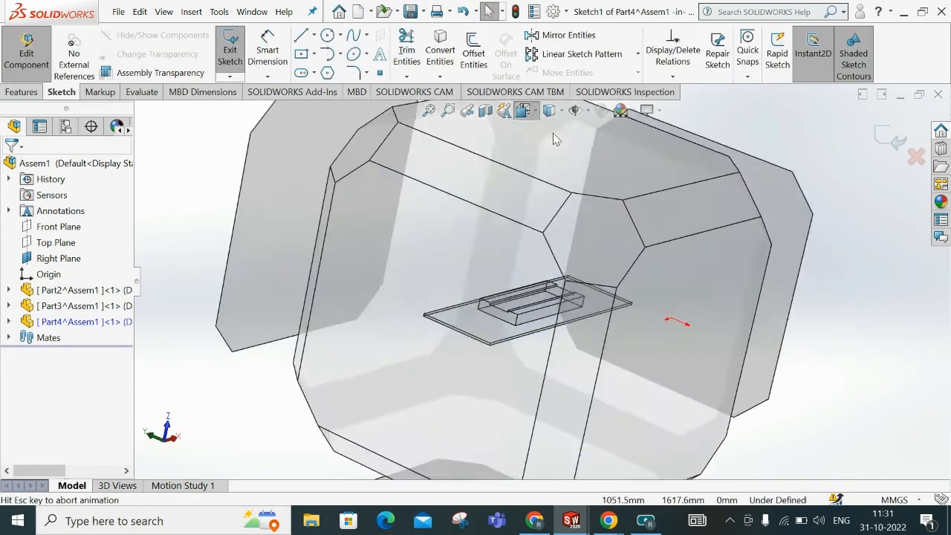
click(600, 183)
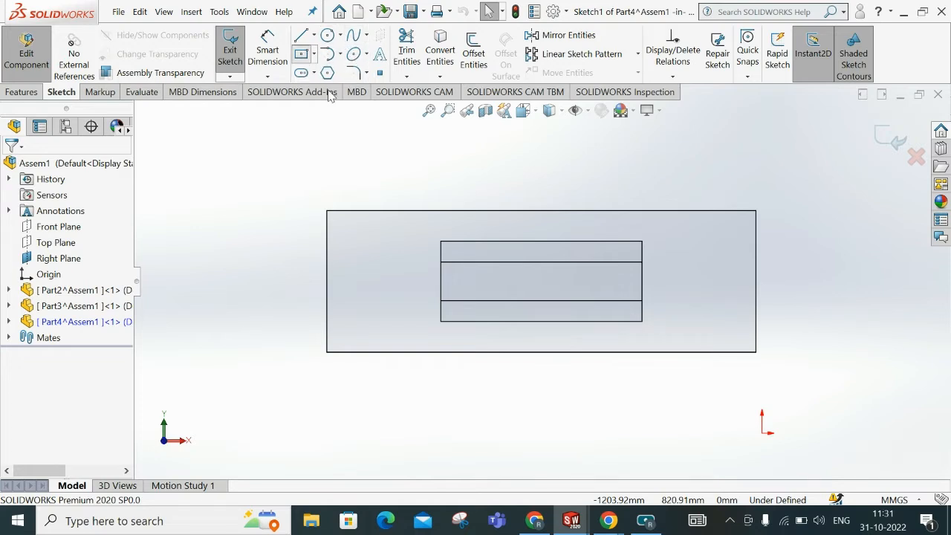
click(301, 53)
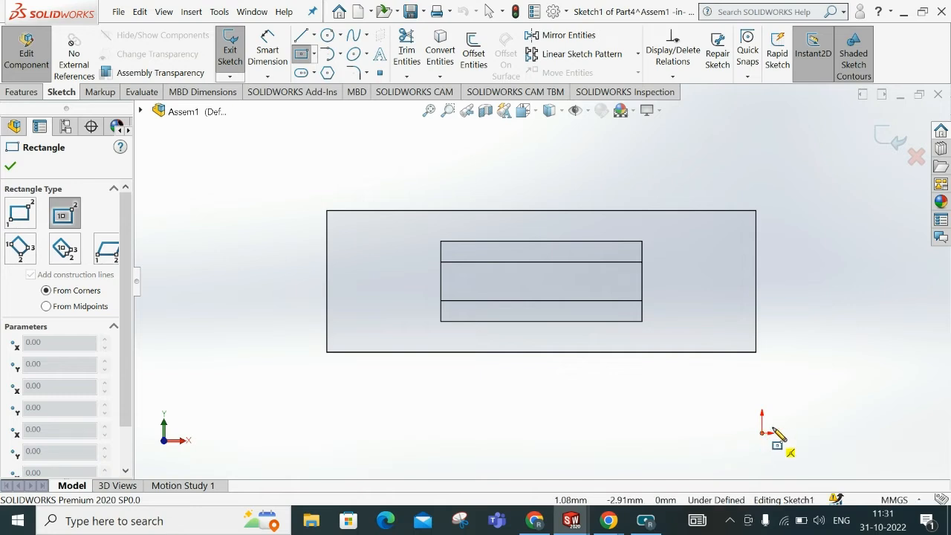
click(763, 431)
scroll(789, 380, down, 5)
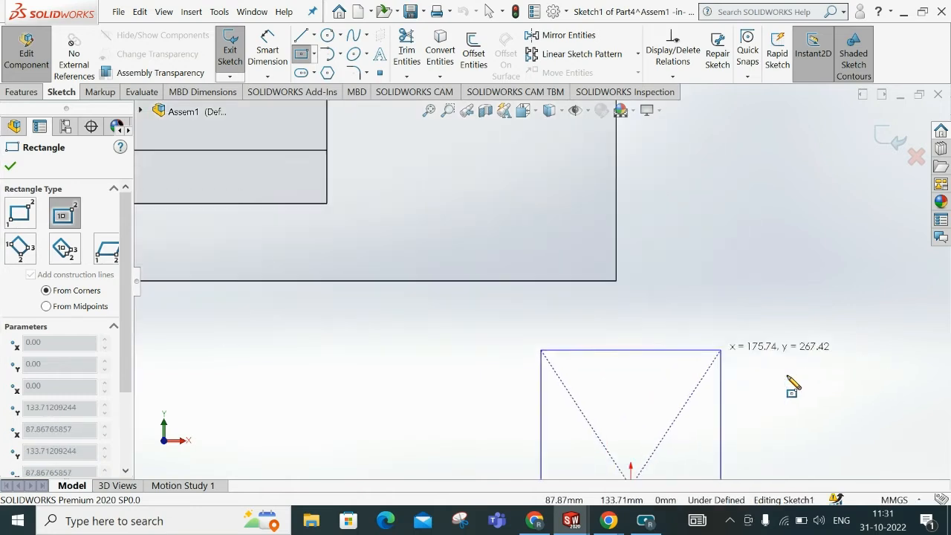
scroll(766, 382, up, 5)
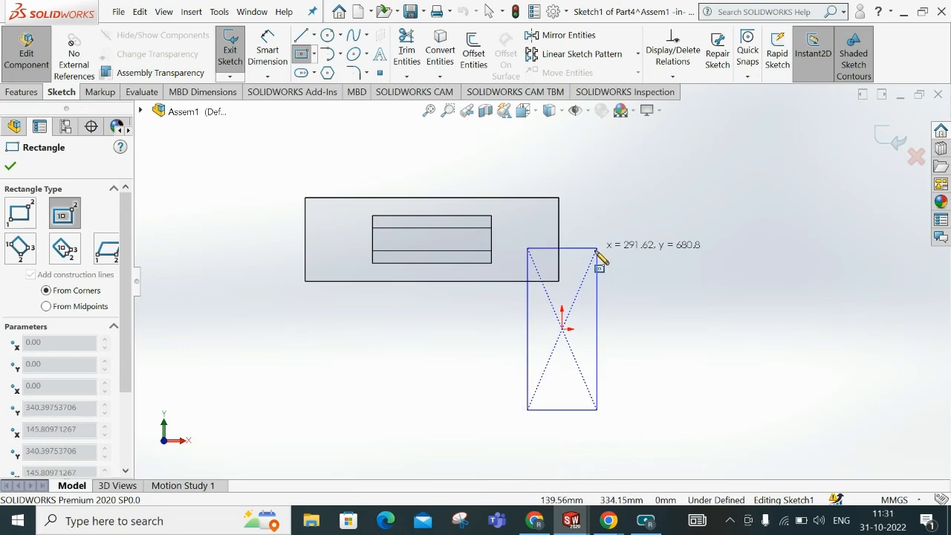
click(595, 252)
right_click(595, 252)
click(633, 264)
mouse_move(600, 367)
middle_down()
mouse_move(586, 158)
mouse_move(498, 230)
mouse_move(446, 257)
mouse_move(423, 223)
middle_up()
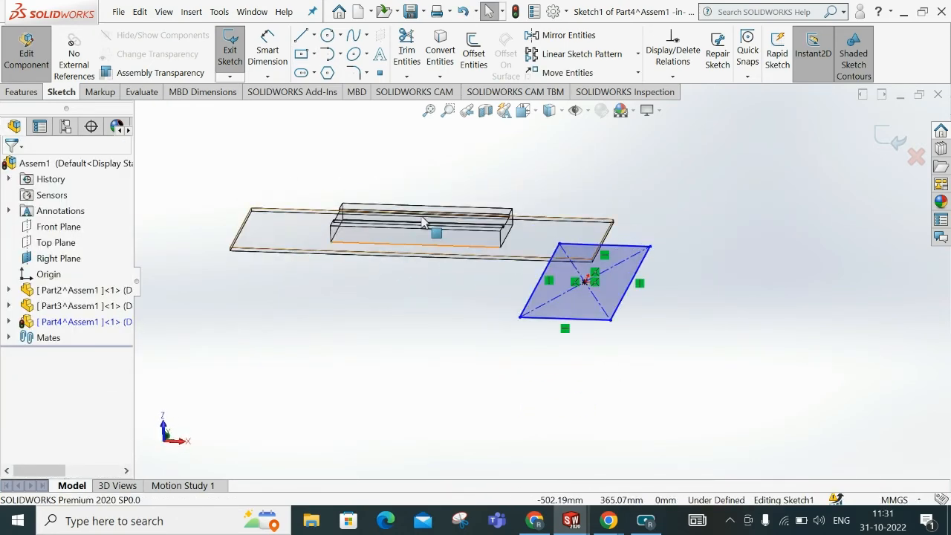
- Fully define the rectangle sketch with calculated relations and dimensions, and extrude it 117 mm into a block
click(673, 77)
click(669, 129)
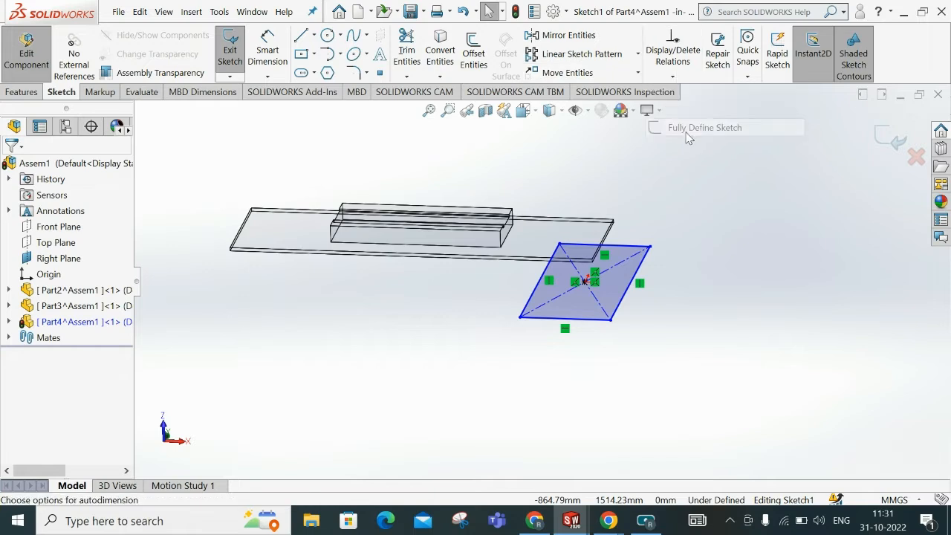
click(75, 244)
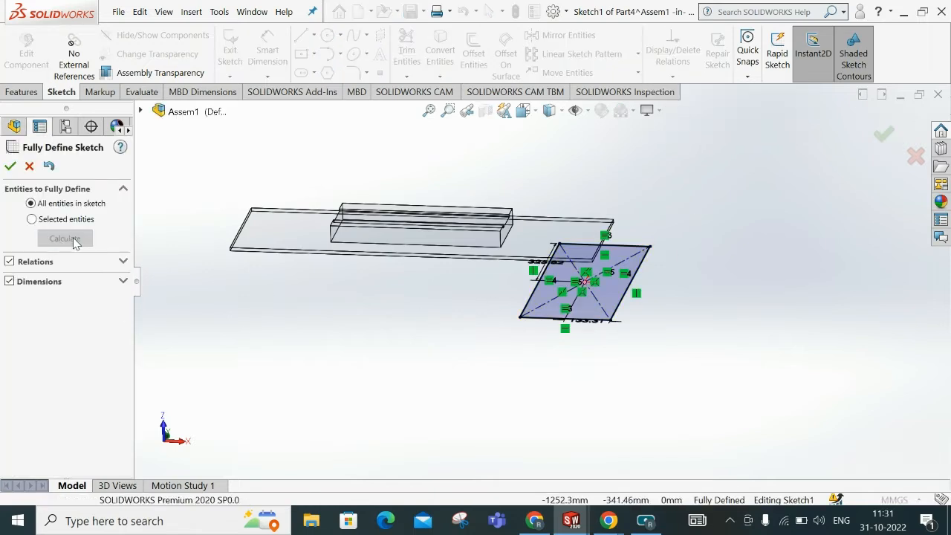
click(10, 166)
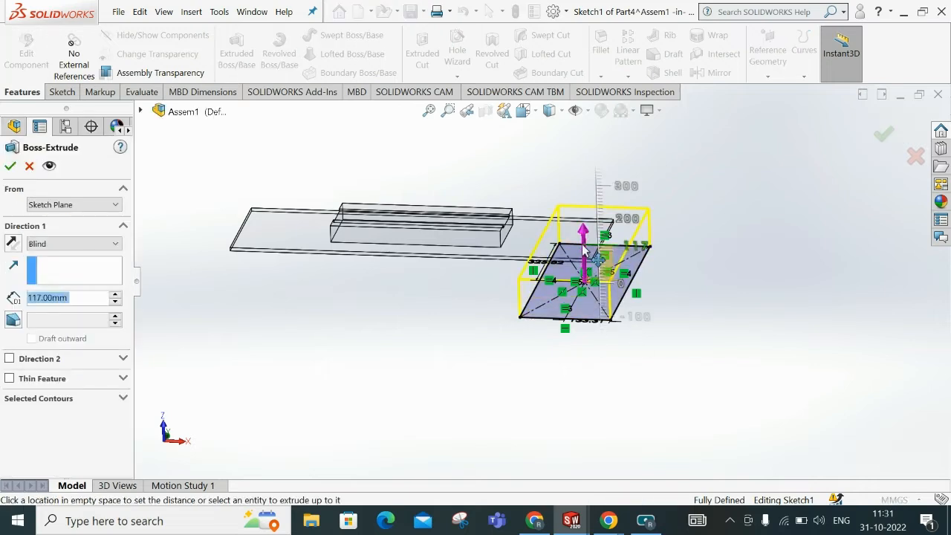
click(883, 136)
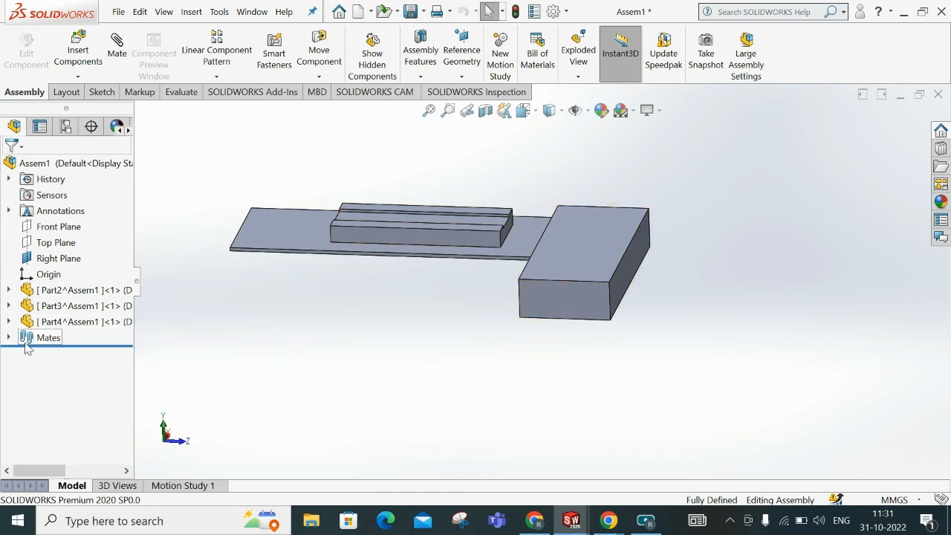
- Delete the InPlace3 mate that fixes the new block to the plate
click(8, 337)
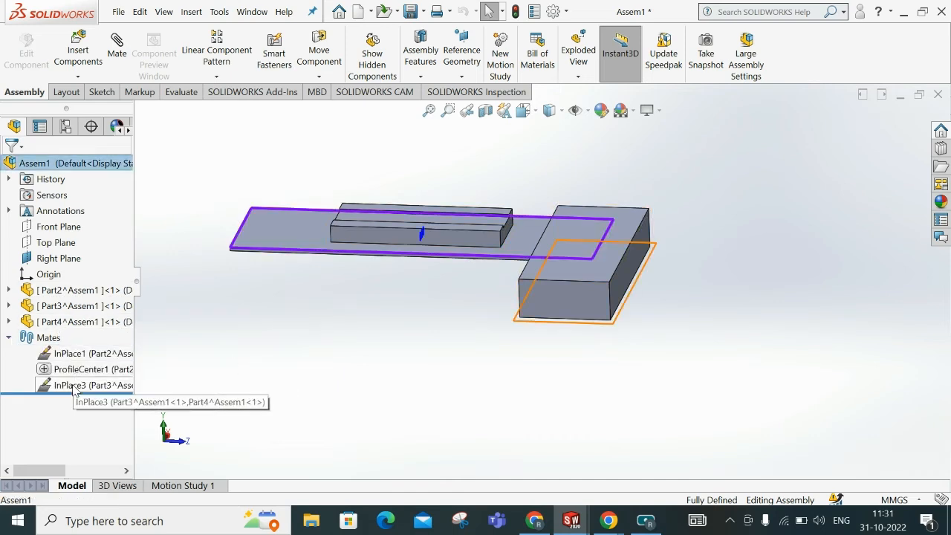
right_click(72, 387)
click(112, 308)
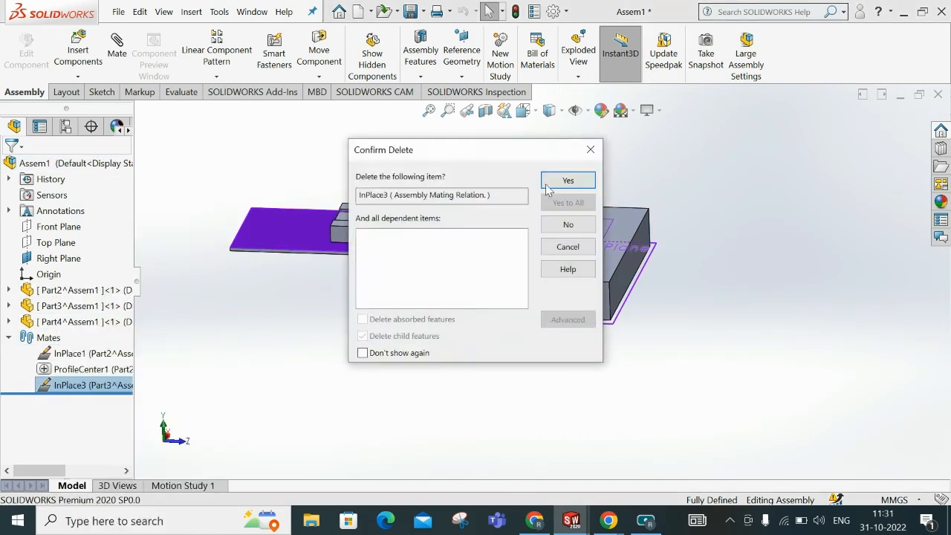
click(567, 182)
- Move the new block away from the plate so the two parts stand apart
middle_drag(773, 237, 647, 299)
click(611, 292)
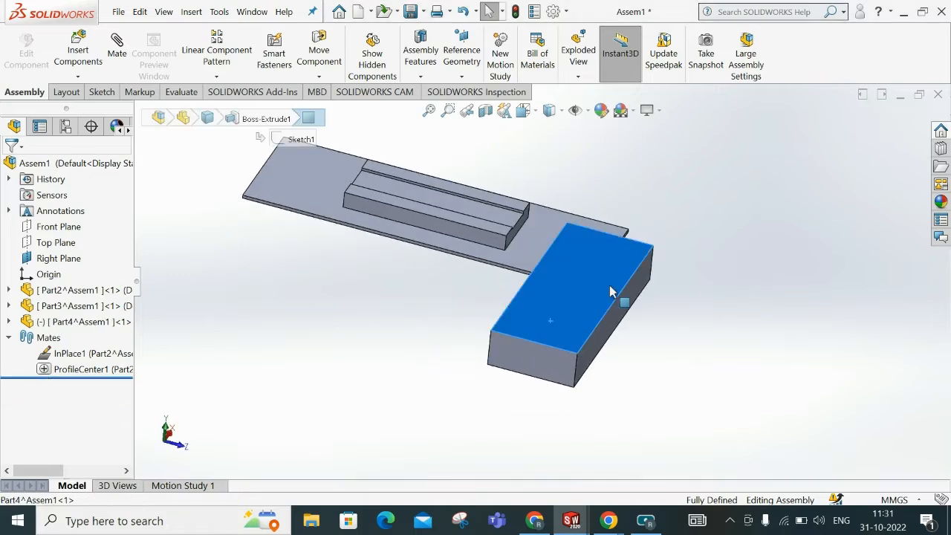
drag(611, 286, 719, 270)
click(466, 339)
middle_drag(465, 339, 533, 374)
scroll(501, 242, down, 2)
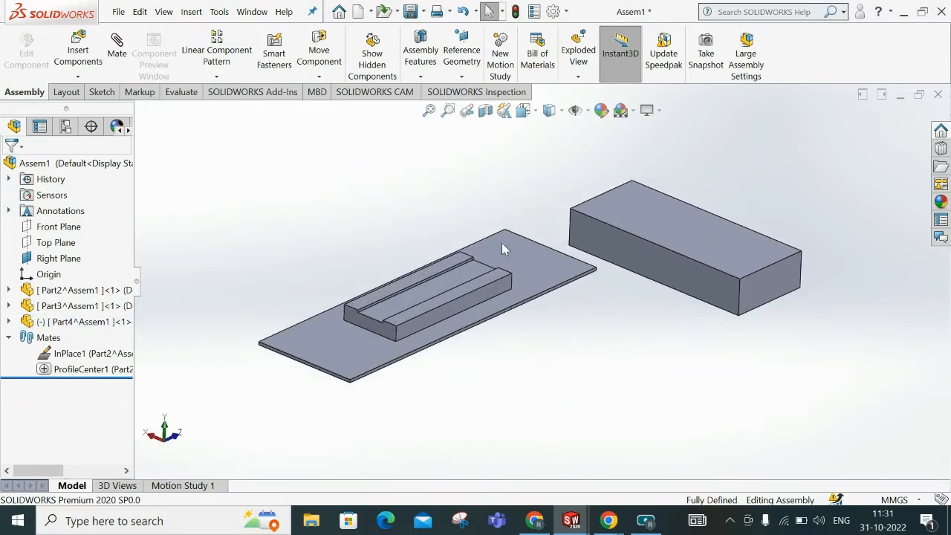
middle_drag(502, 242, 511, 196)
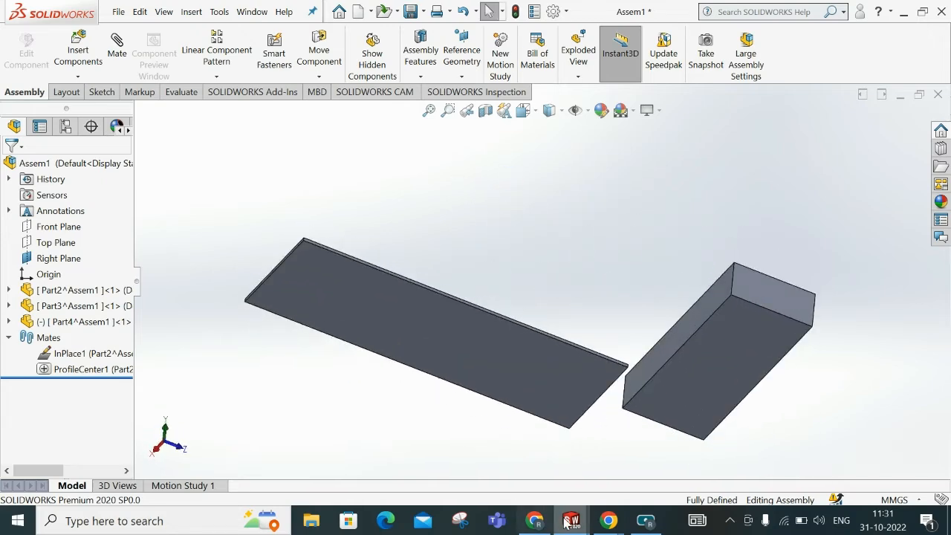
click(535, 520)
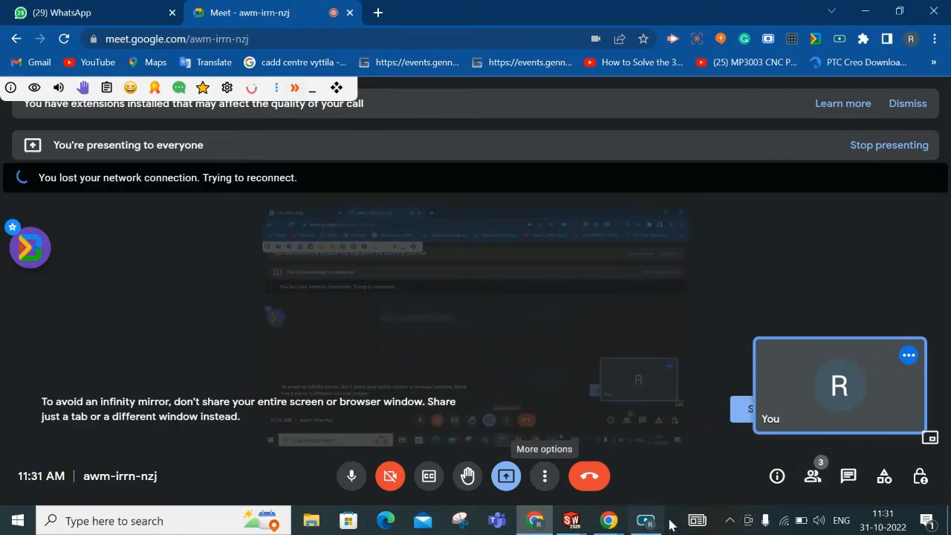
click(644, 524)
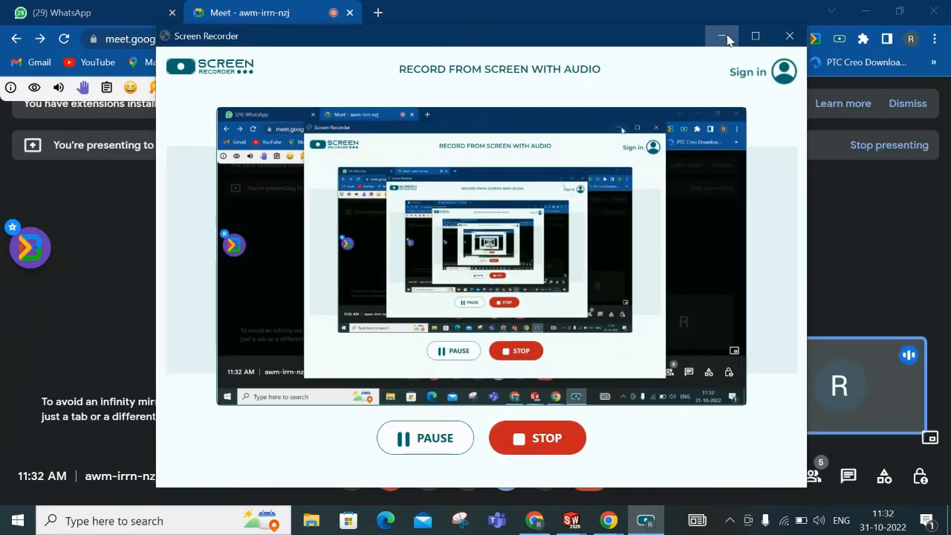
click(721, 36)
click(865, 12)
- Reposition the loose block off the end of the plate and list the remaining mates in the feature tree
middle_drag(424, 245, 488, 340)
drag(479, 309, 565, 363)
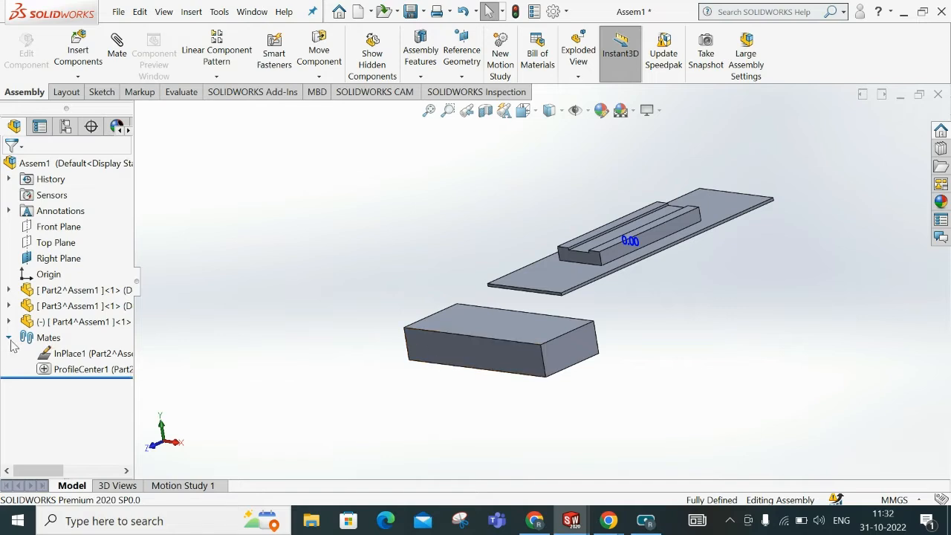
click(10, 339)
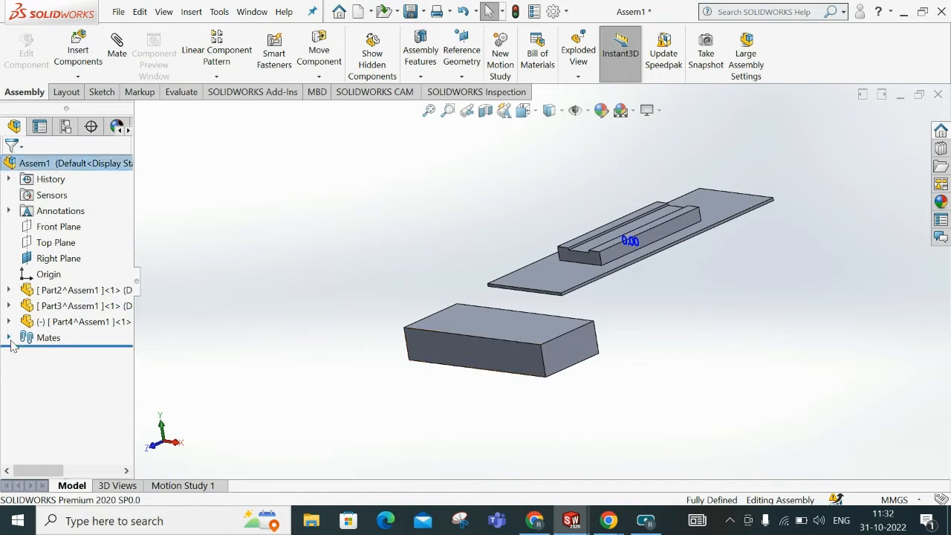
middle_drag(477, 302, 509, 293)
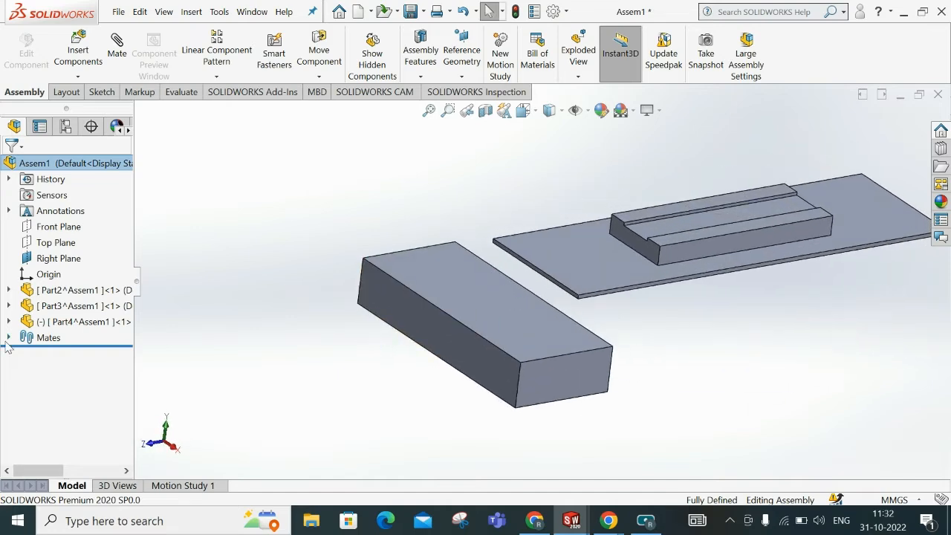
click(8, 338)
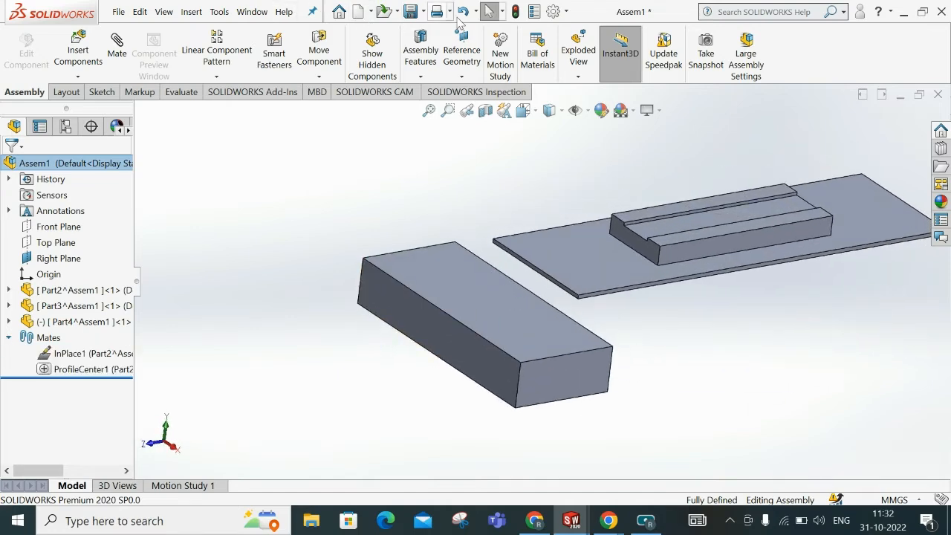
- Undo the block moves and the InPlace3 mate deletion, and try to move the block with that mate in place
click(463, 13)
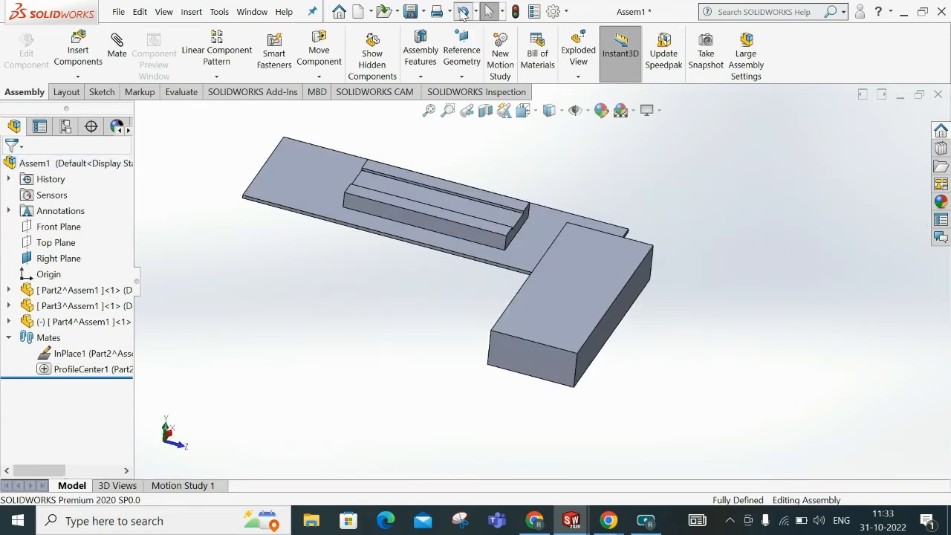
middle_drag(523, 257, 495, 272)
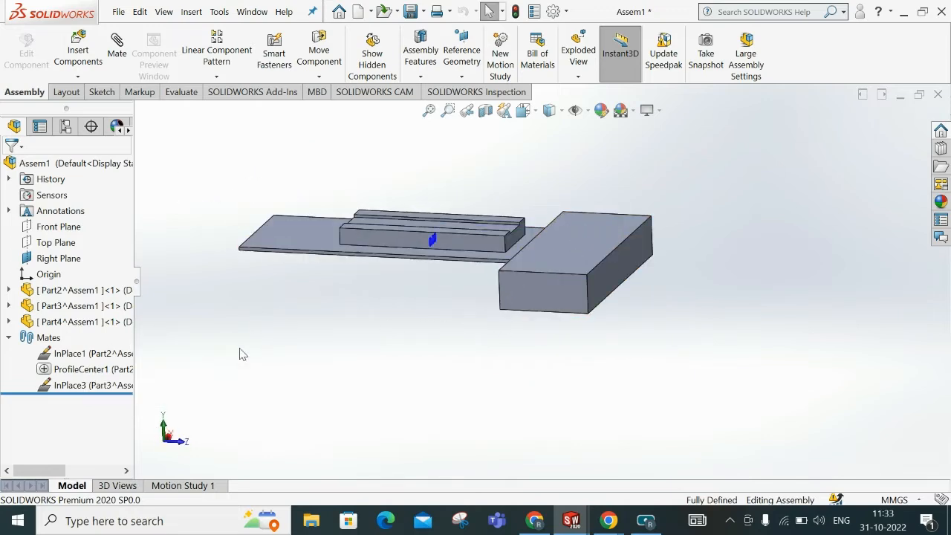
drag(566, 253, 667, 386)
- Delete the InPlace3 mate between the plate and the new block to free the block
click(72, 388)
right_click(66, 386)
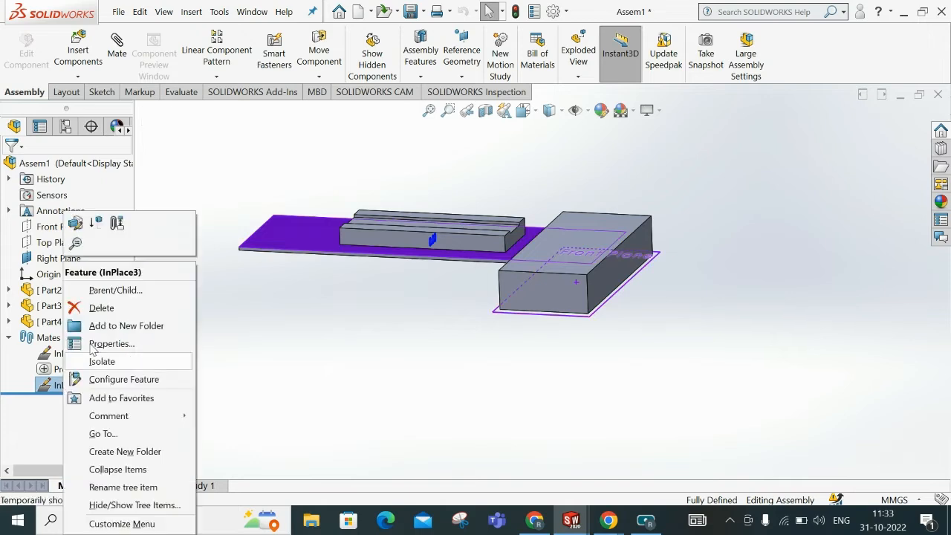
click(99, 308)
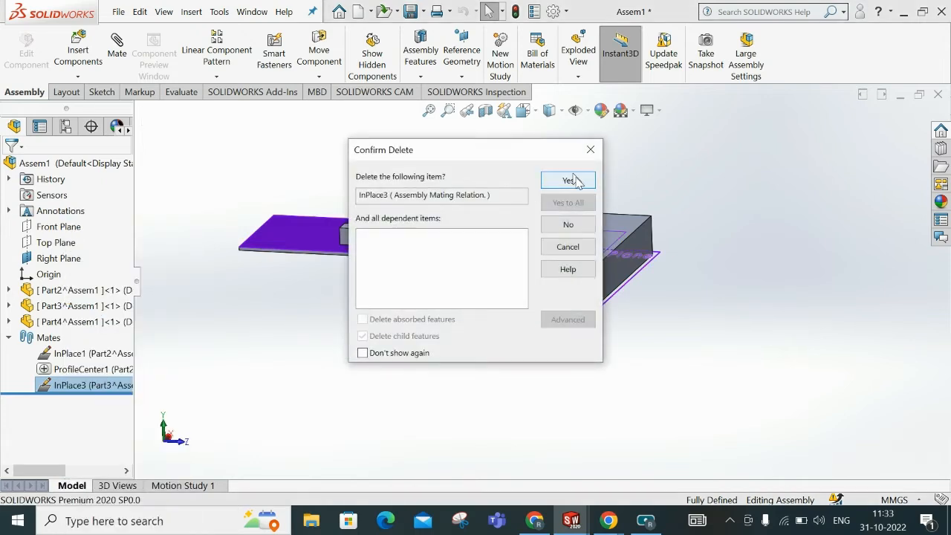
click(570, 181)
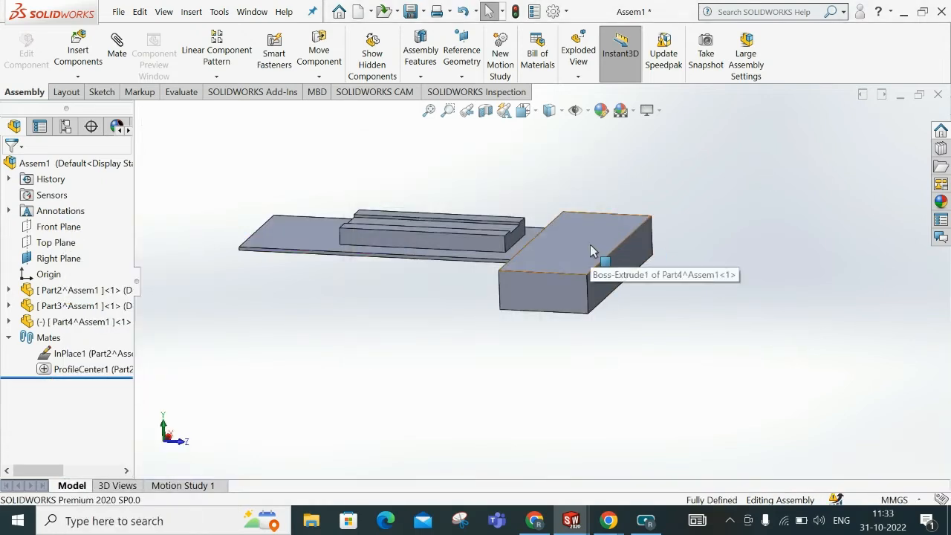
- Move the freed block clear of the plate and select the assembly's Right Plane
drag(591, 251, 679, 315)
click(484, 342)
scroll(476, 312, up, 2)
middle_drag(461, 312, 535, 350)
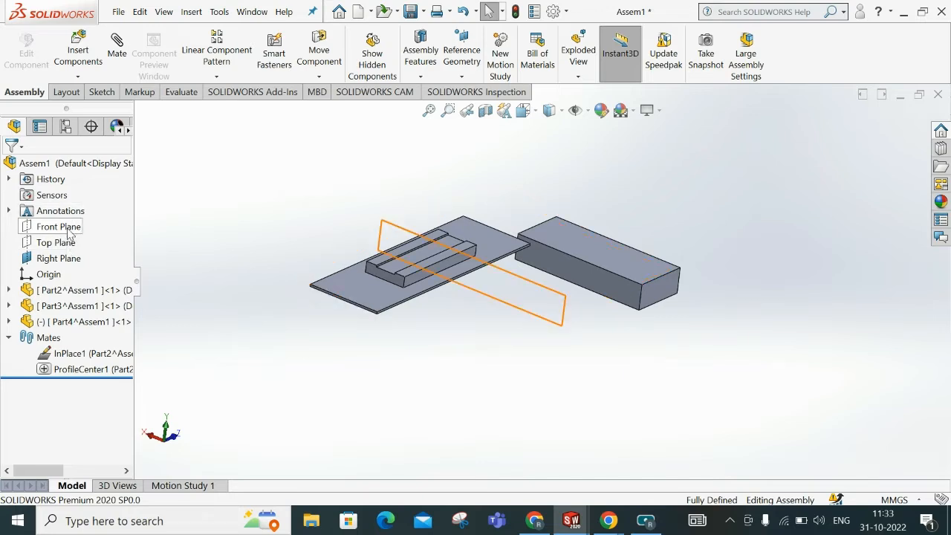
click(59, 258)
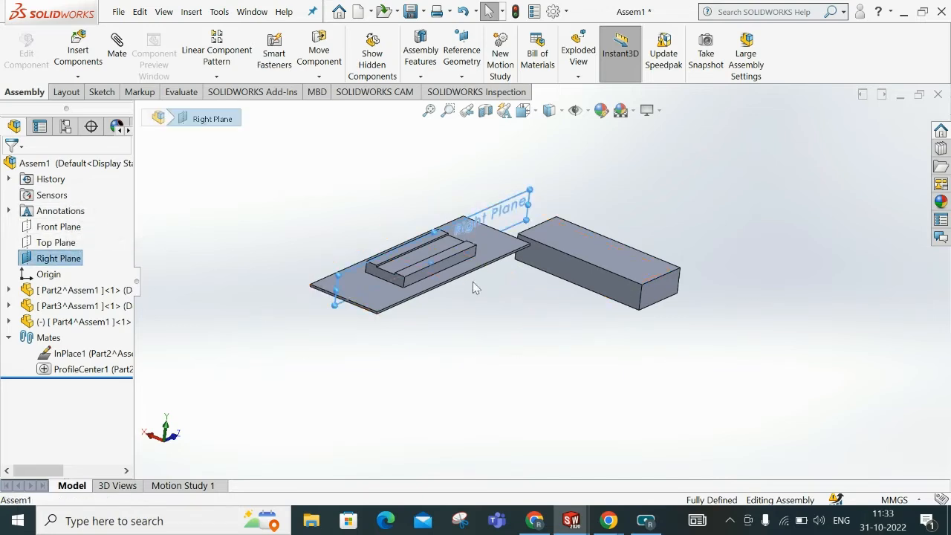
- Create a reference plane offset 10 mm from the assembly's Right Plane
middle_drag(474, 284, 379, 238)
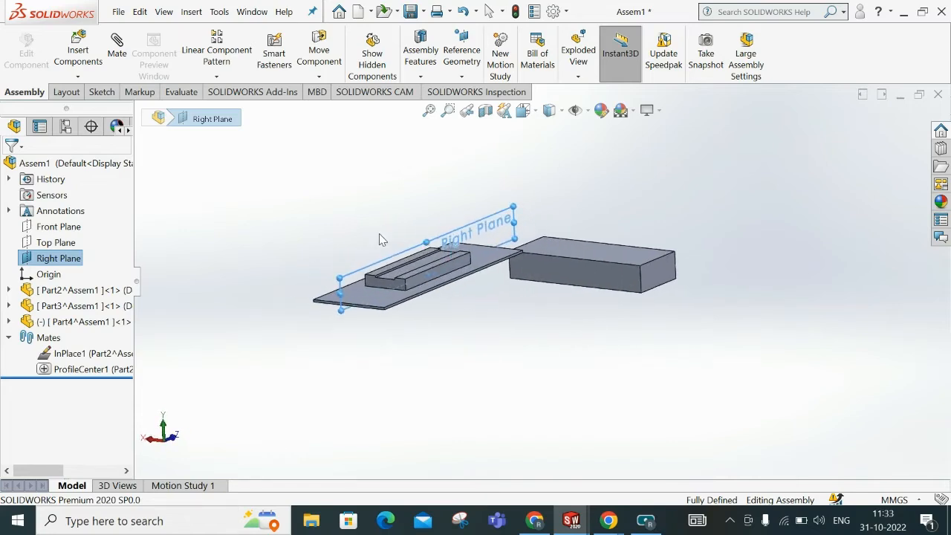
click(220, 209)
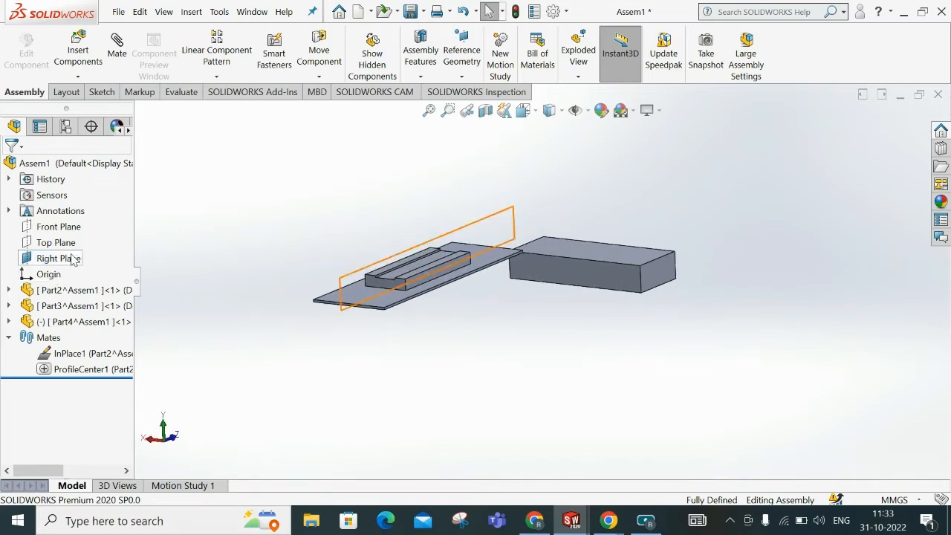
click(462, 76)
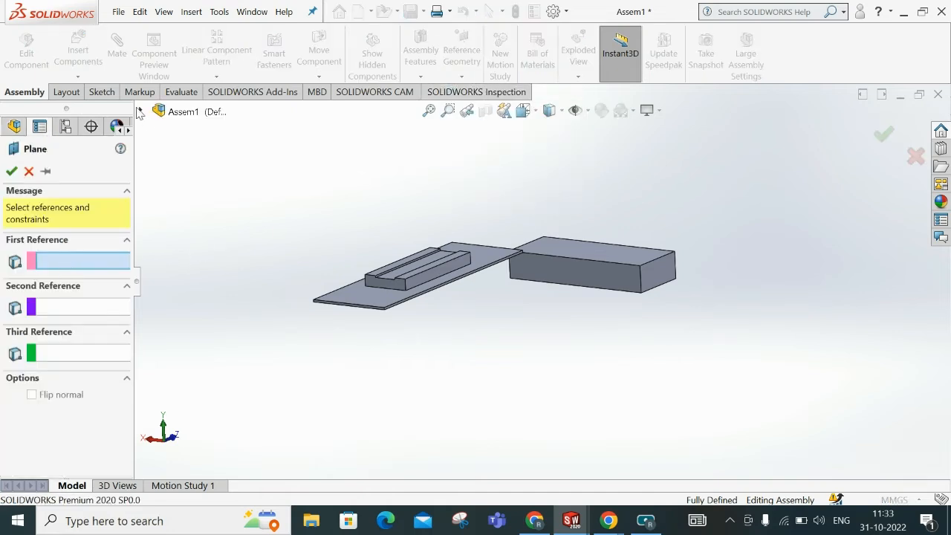
click(139, 111)
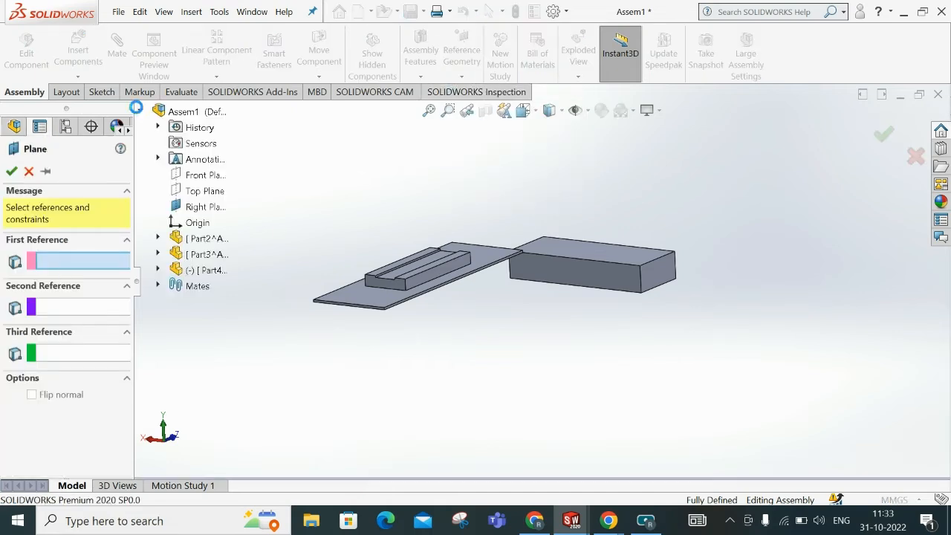
click(191, 208)
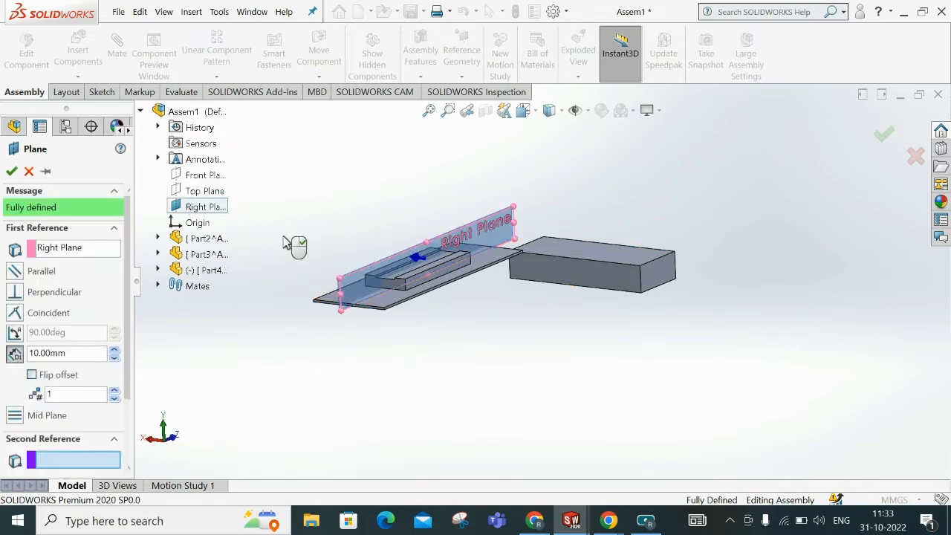
click(11, 171)
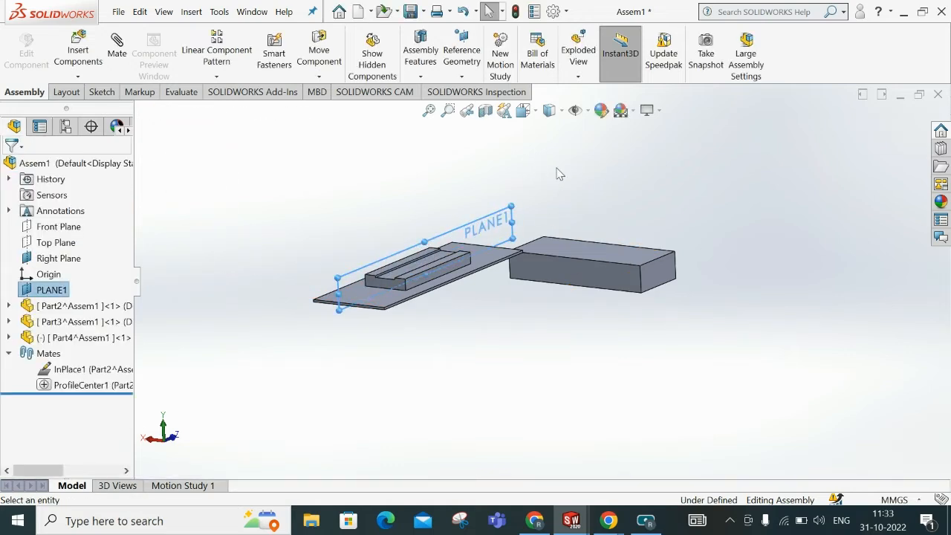
- Compare the positions of the Right Plane and the new offset plane relative to the channel block and plate
click(241, 204)
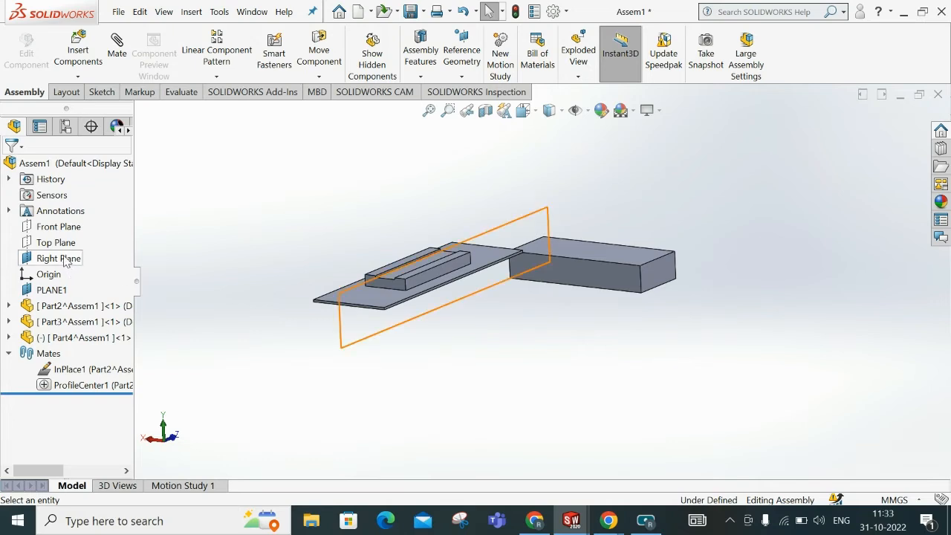
click(65, 260)
click(584, 188)
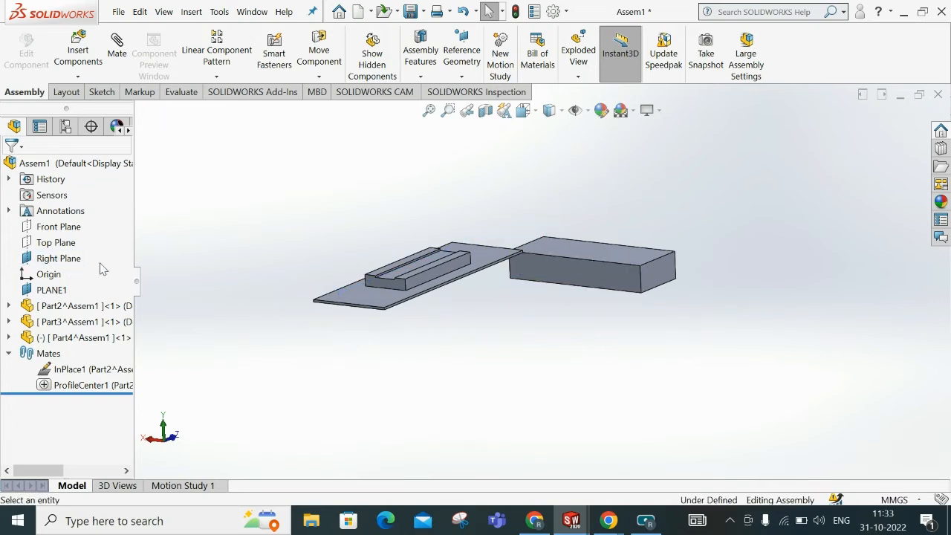
click(61, 290)
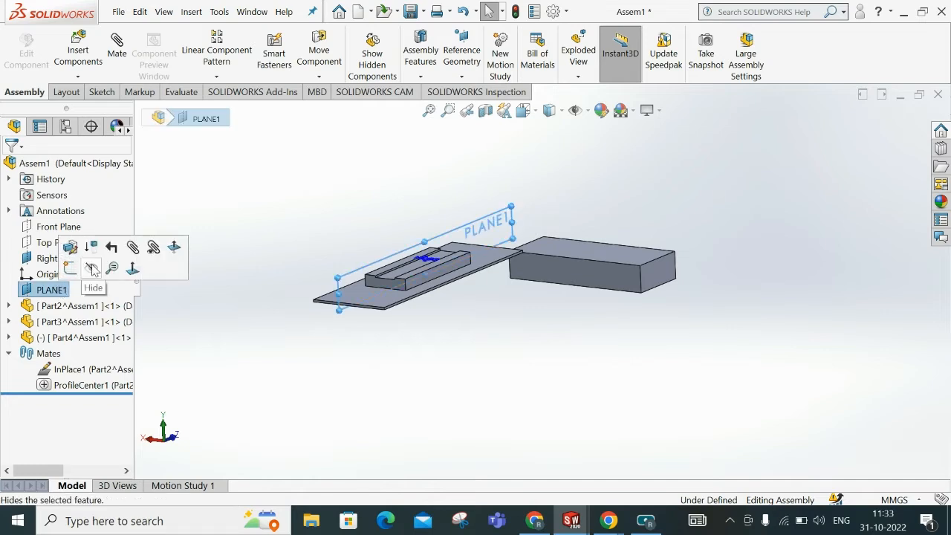
click(292, 176)
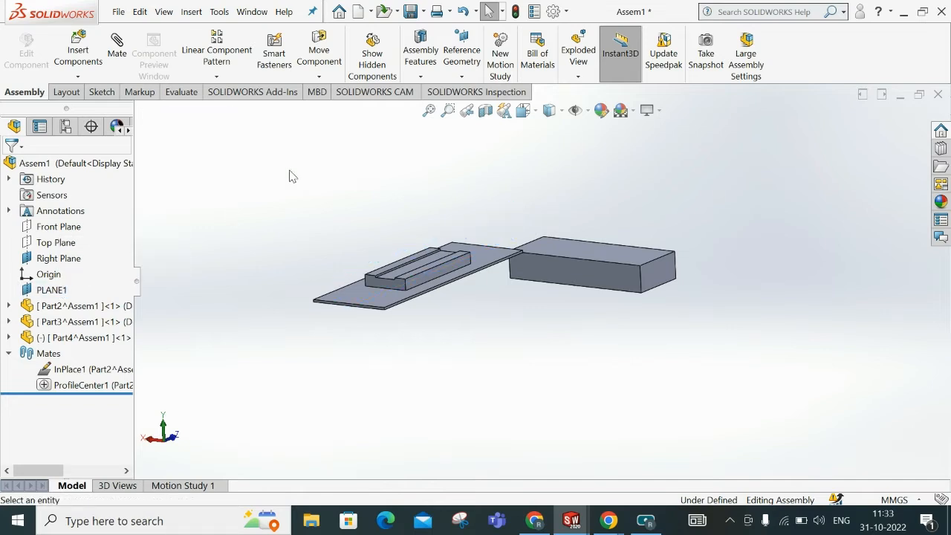
click(58, 292)
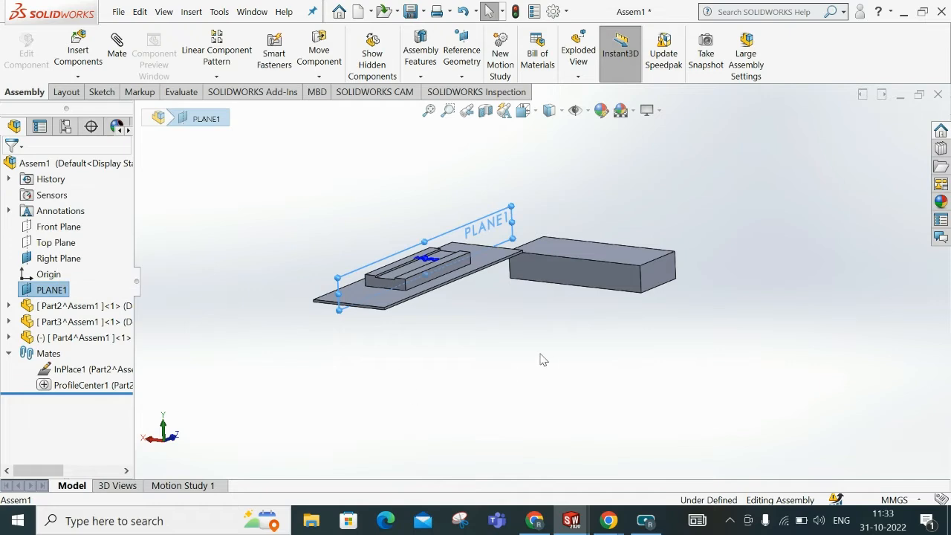
mouse_move(541, 355)
middle_down()
mouse_move(544, 367)
mouse_move(533, 372)
middle_up()
click(532, 377)
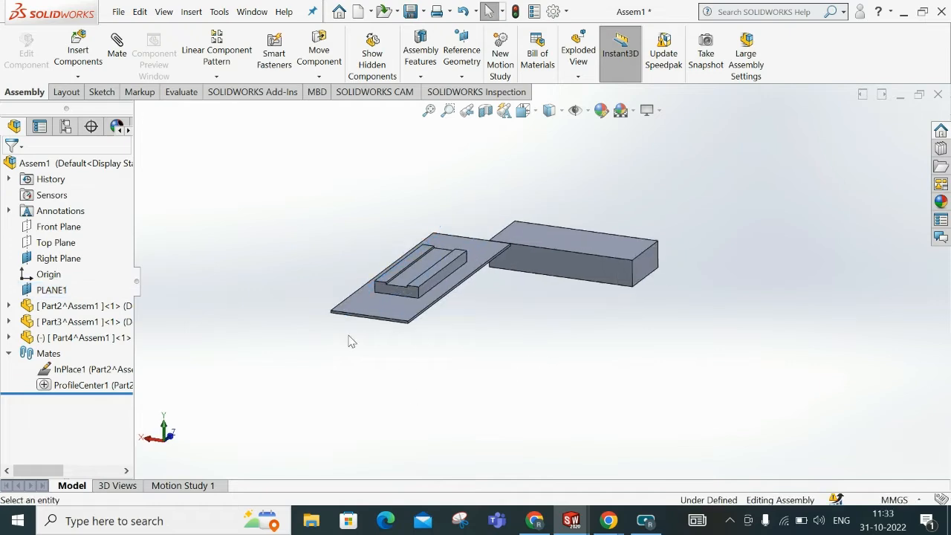
- Set up a Symmetric mate with PLANE1 as the symmetry plane
click(52, 289)
scroll(469, 231, down, 2)
mouse_move(484, 246)
middle_down()
mouse_move(508, 244)
mouse_move(473, 244)
middle_up()
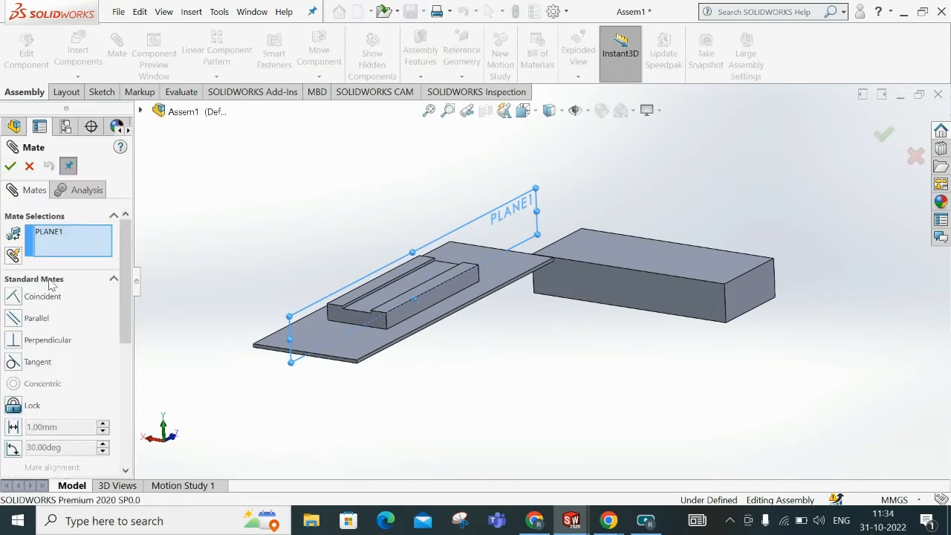
click(51, 281)
click(53, 300)
click(27, 332)
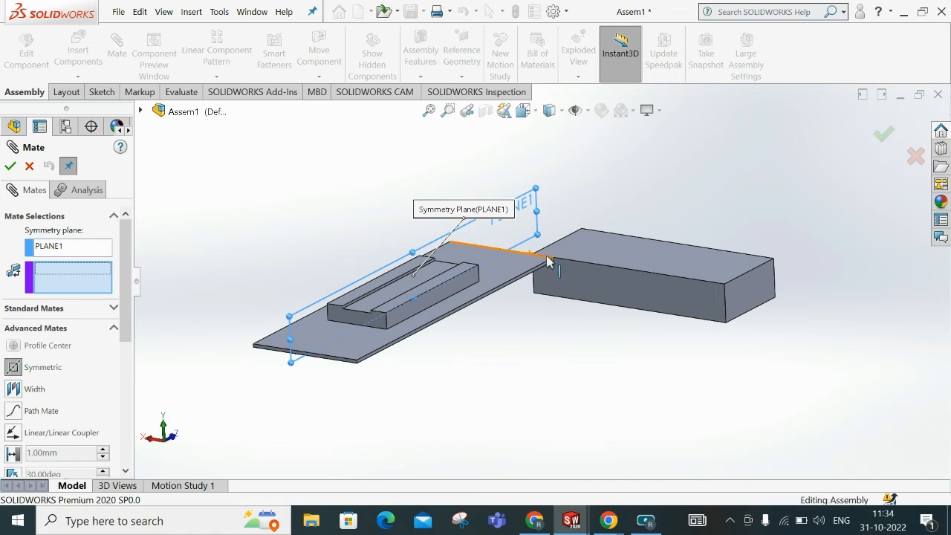
- Mate the loose block's two opposite end faces symmetrically about PLANE1
middle_drag(548, 263, 566, 258)
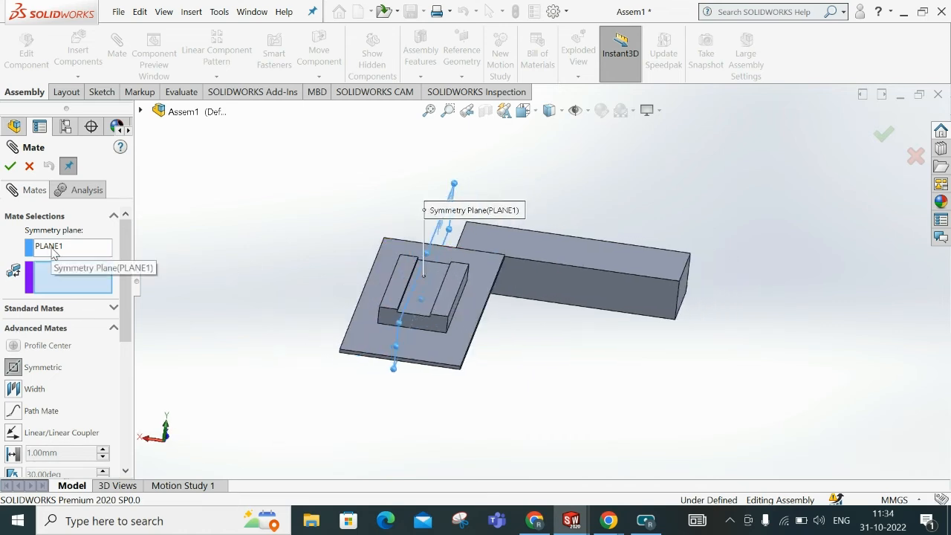
middle_drag(883, 320, 823, 320)
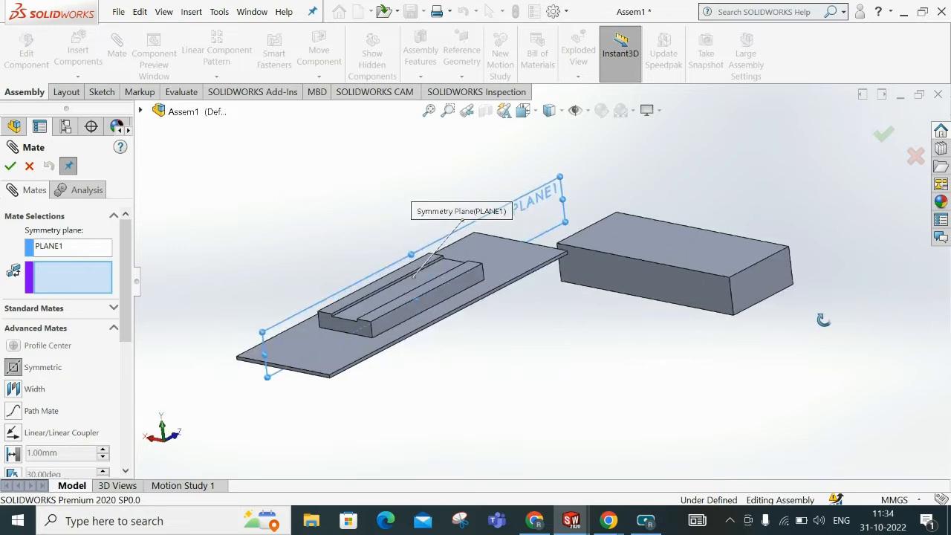
click(773, 289)
middle_drag(618, 327, 702, 354)
click(325, 207)
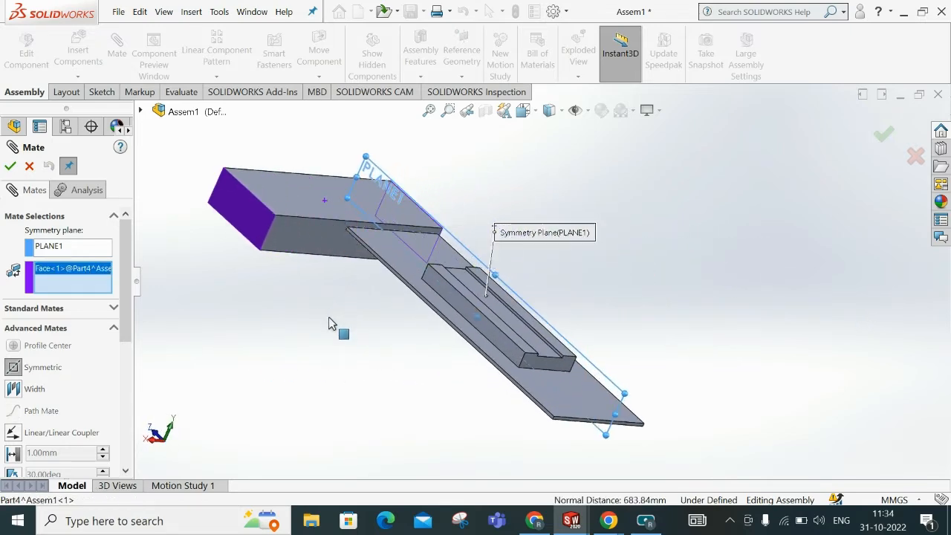
middle_drag(329, 317, 414, 374)
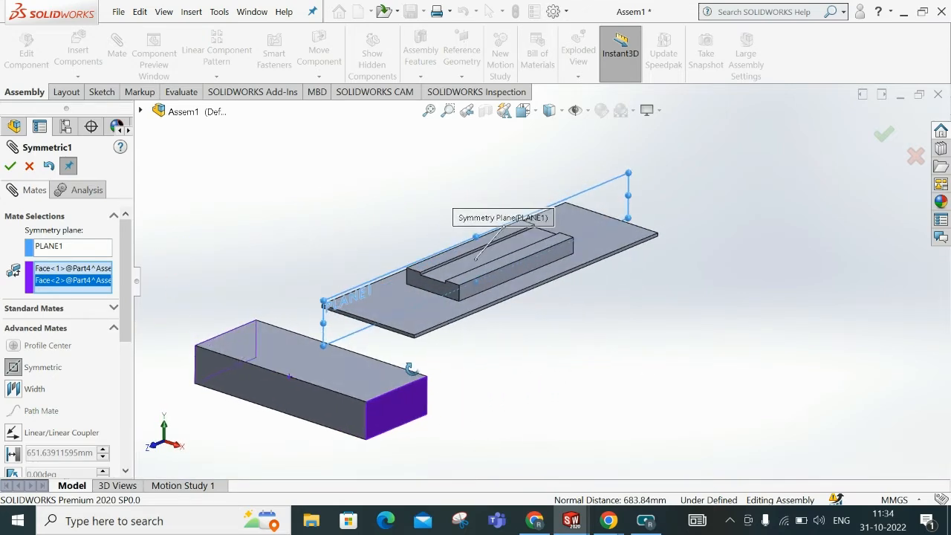
click(10, 166)
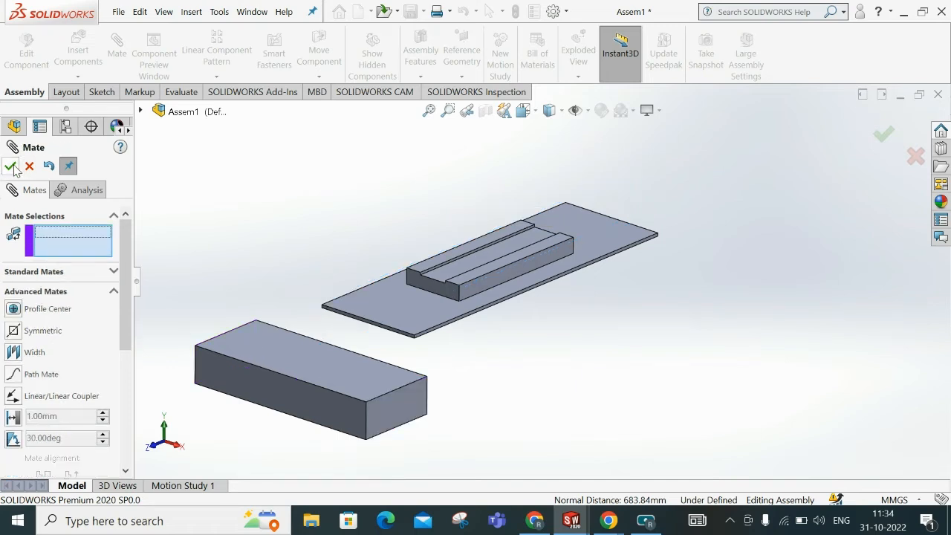
- Add a Symmetric mate between the loose block's two long side faces about the assembly's Front Plane
click(24, 333)
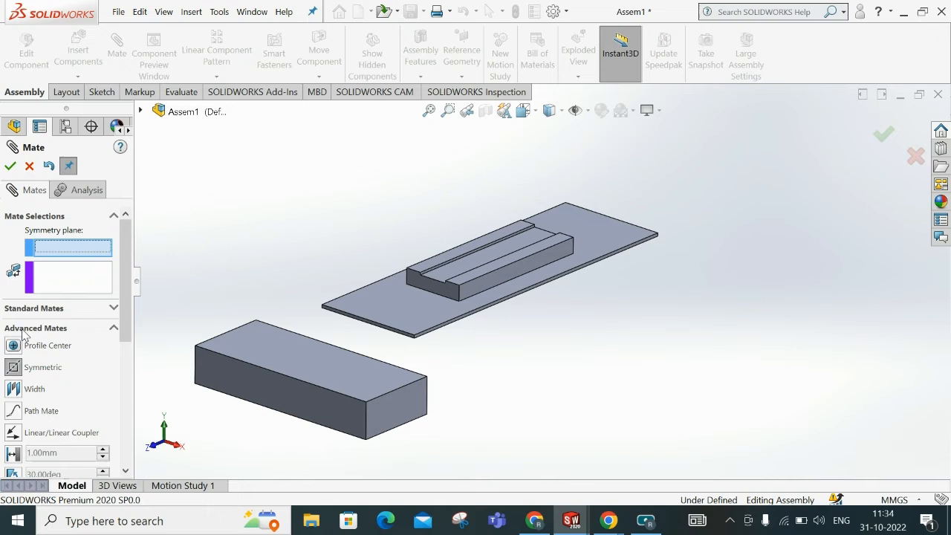
click(141, 112)
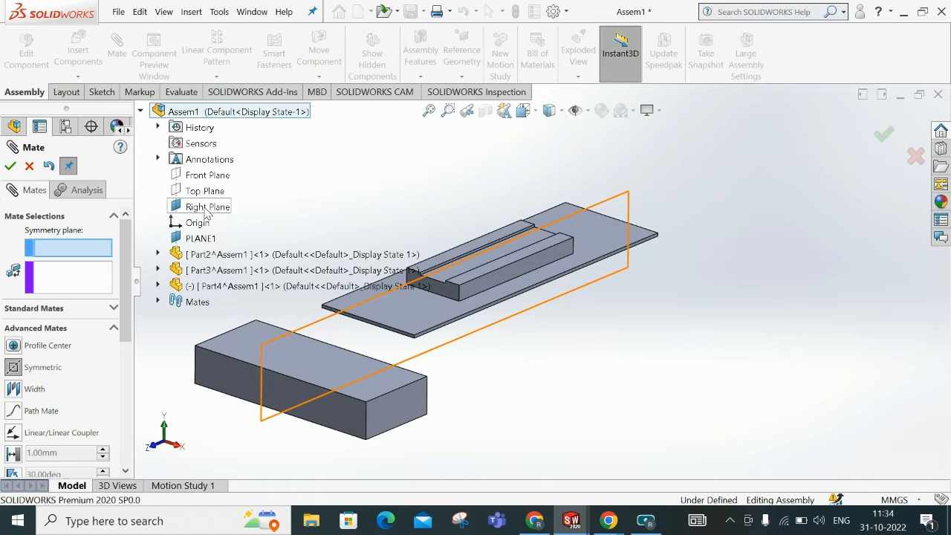
click(206, 177)
scroll(540, 318, up, 4)
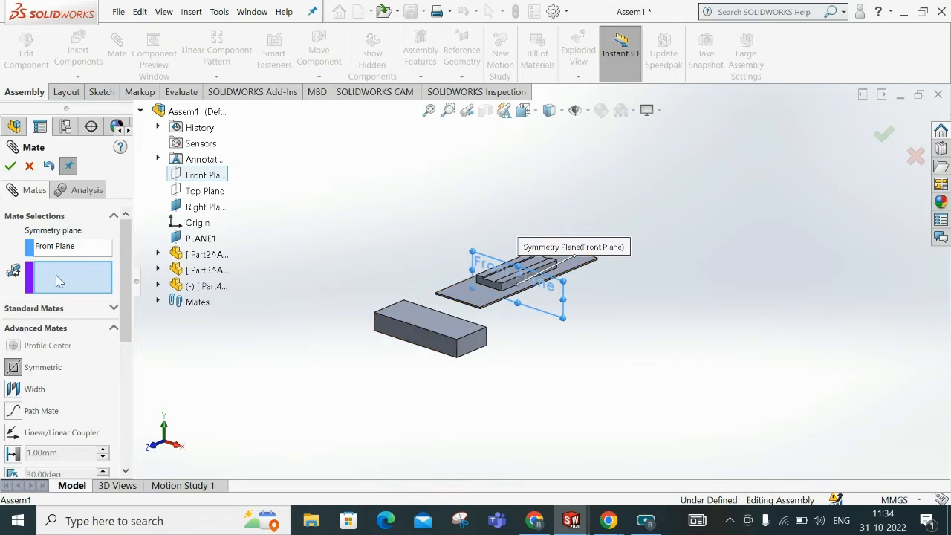
click(422, 344)
middle_drag(437, 363, 382, 379)
click(439, 339)
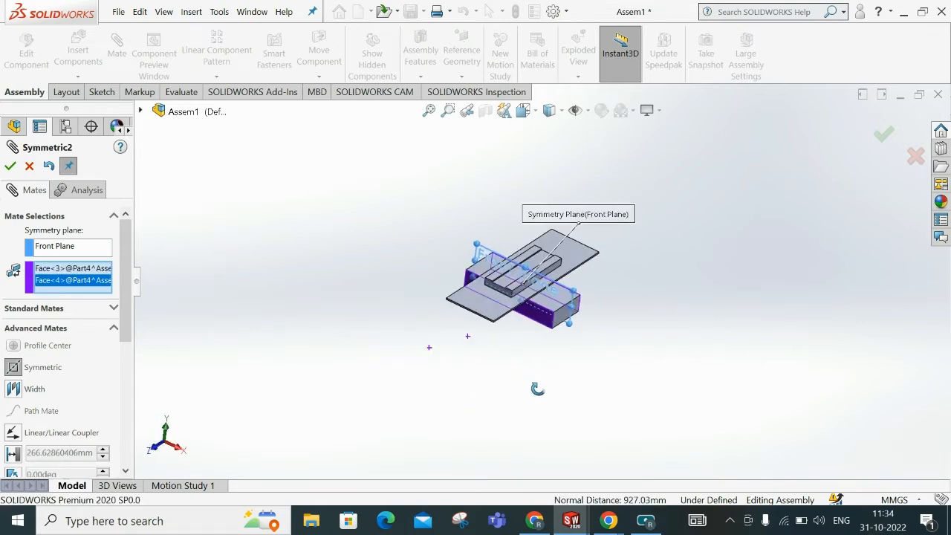
key(Return)
- Make the block's top face coincident with the plate's underside and close the Mate command
middle_drag(733, 213, 524, 223)
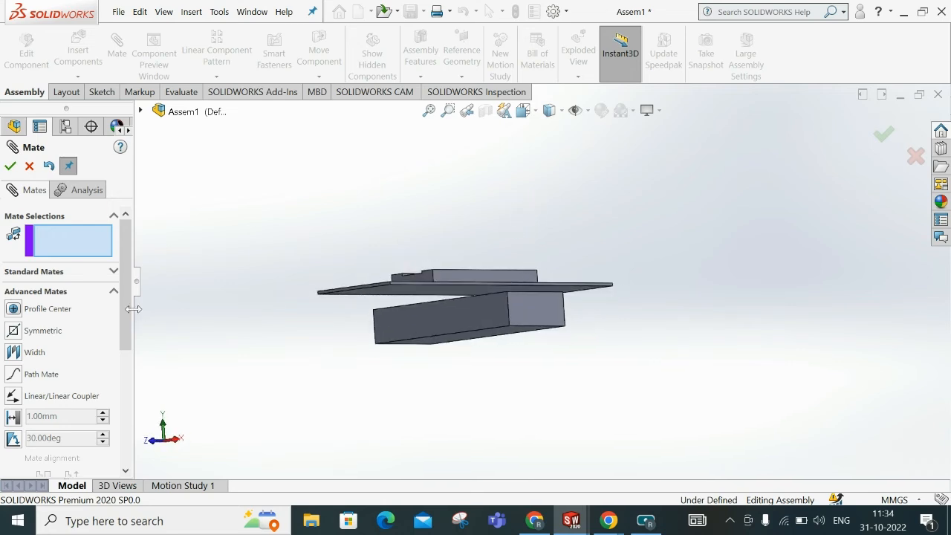
click(101, 273)
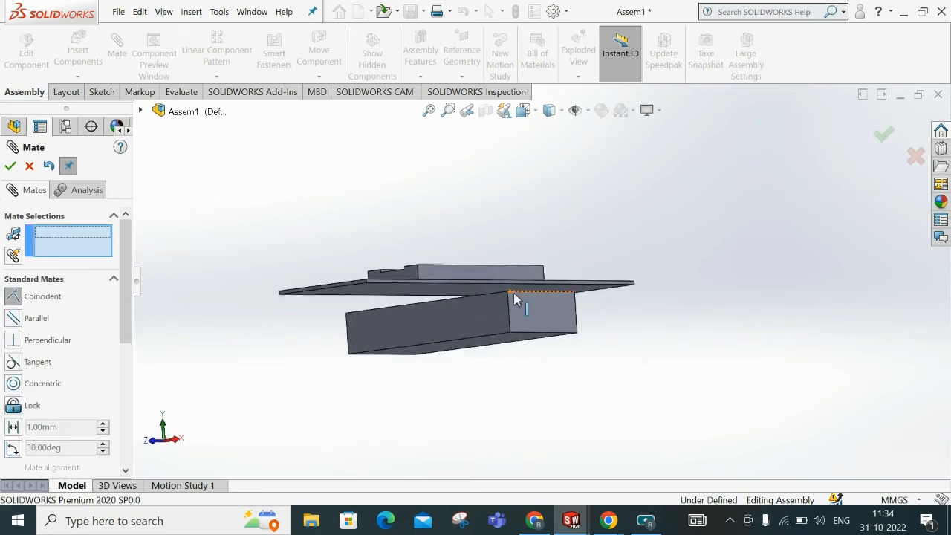
middle_drag(514, 297, 492, 332)
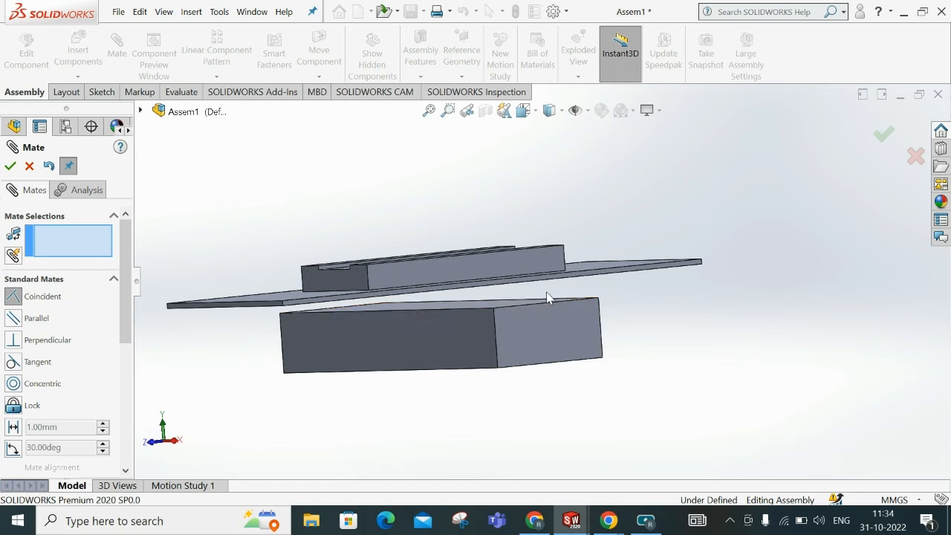
middle_drag(548, 289, 485, 284)
click(519, 306)
click(396, 283)
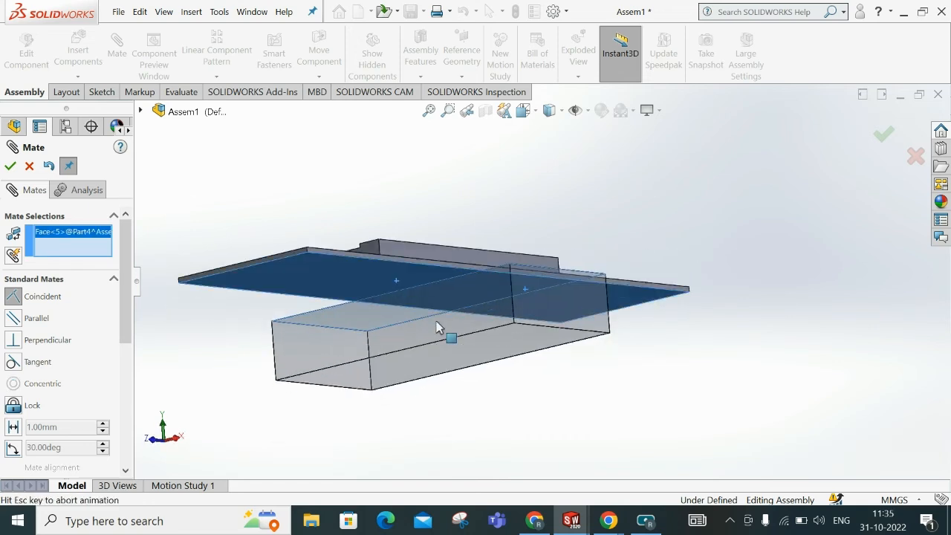
click(935, 141)
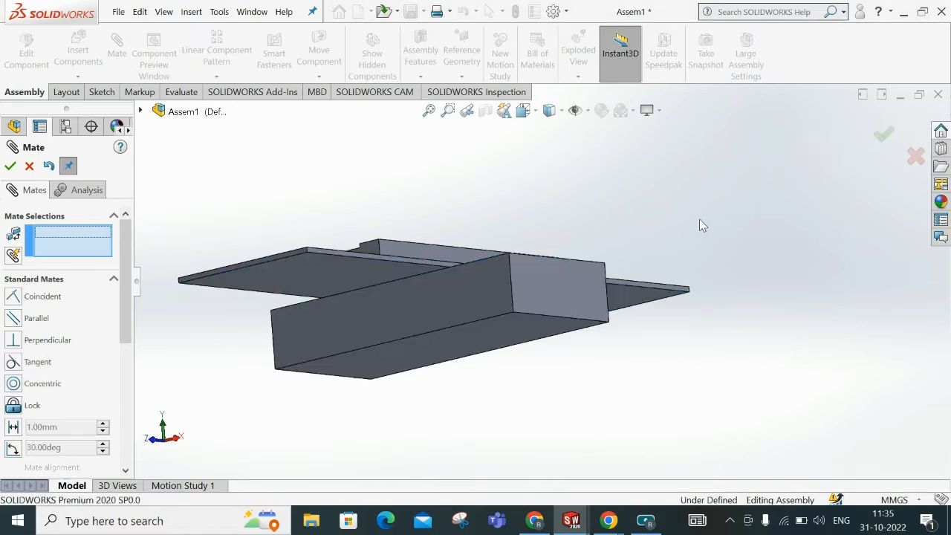
middle_drag(700, 219, 544, 338)
middle_drag(510, 314, 223, 301)
click(44, 281)
click(30, 300)
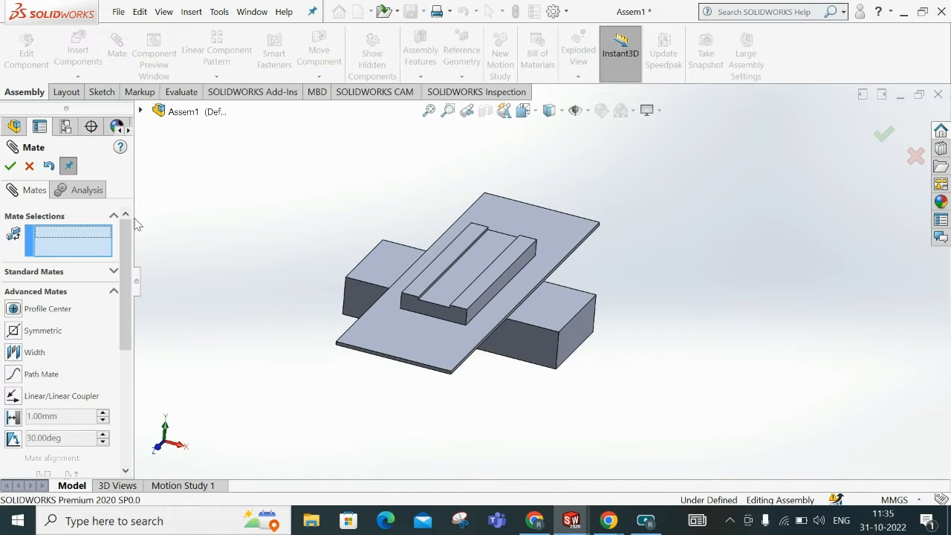
click(29, 166)
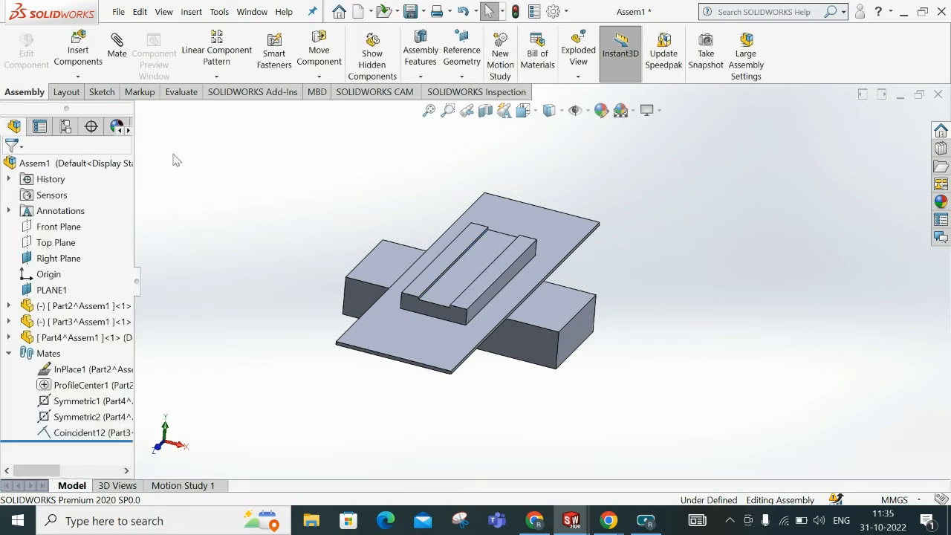
middle_drag(376, 297, 496, 288)
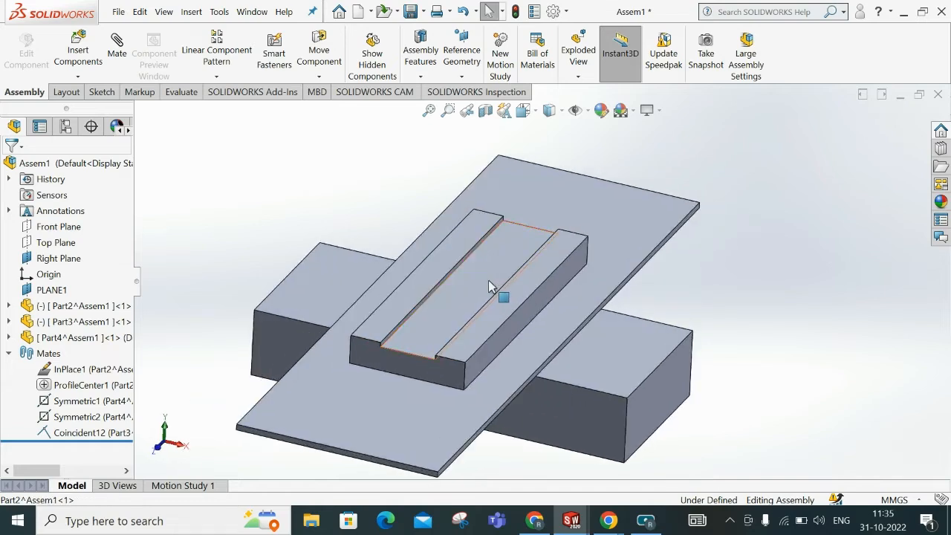
click(490, 286)
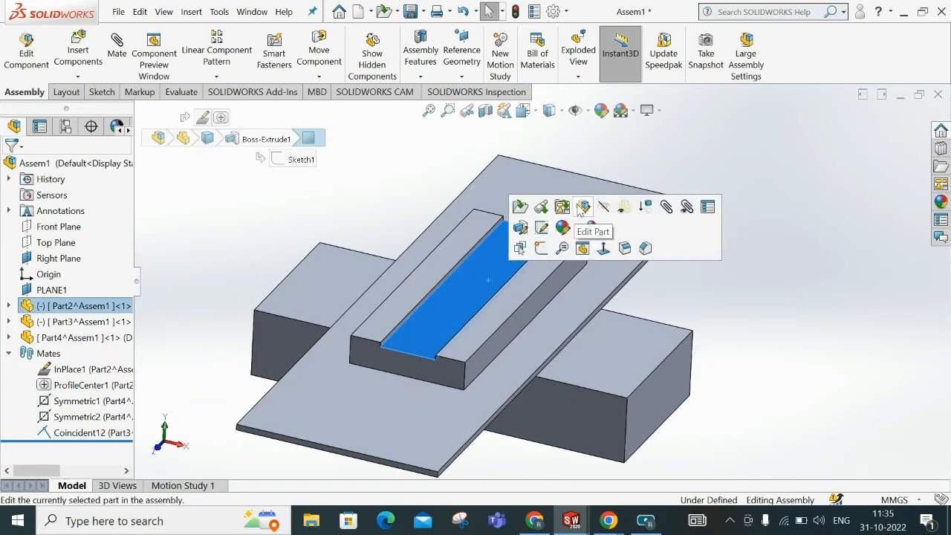
click(290, 189)
click(88, 305)
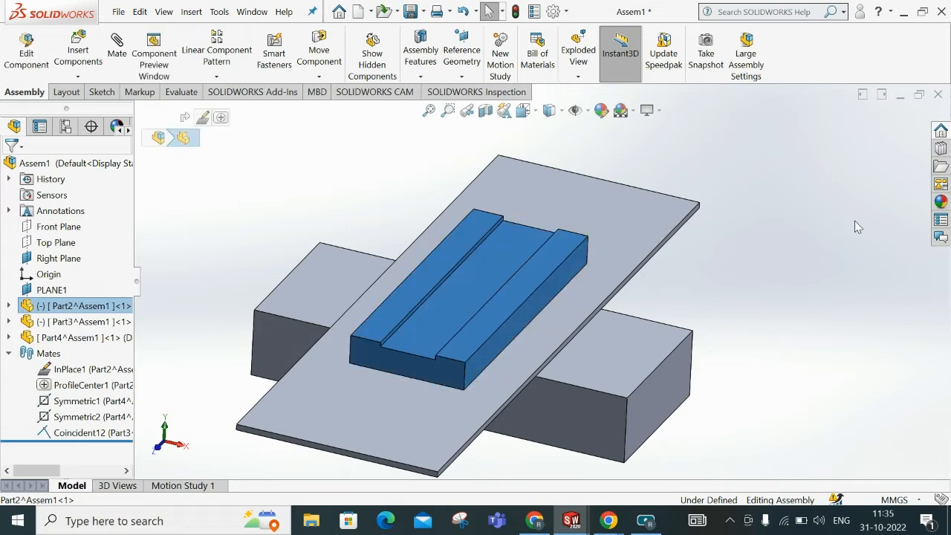
click(854, 226)
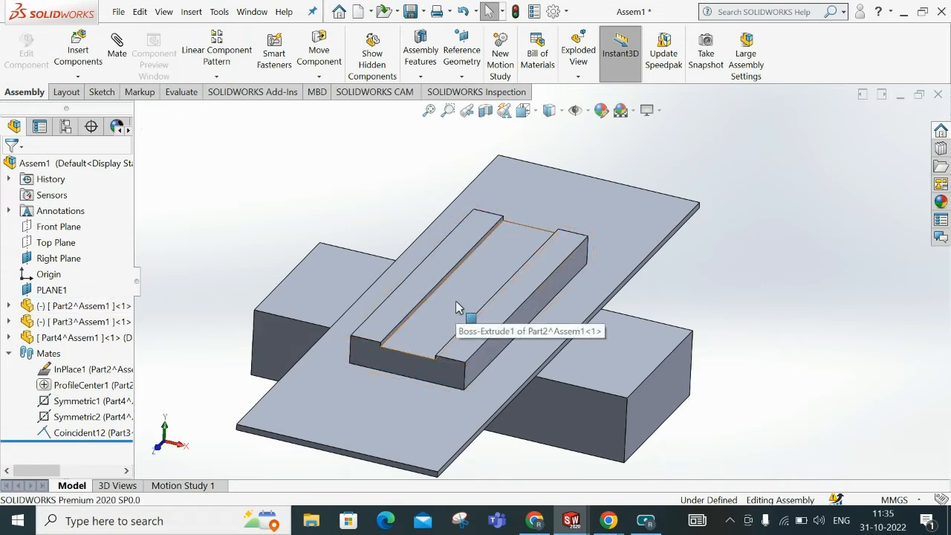
click(457, 305)
right_click(459, 307)
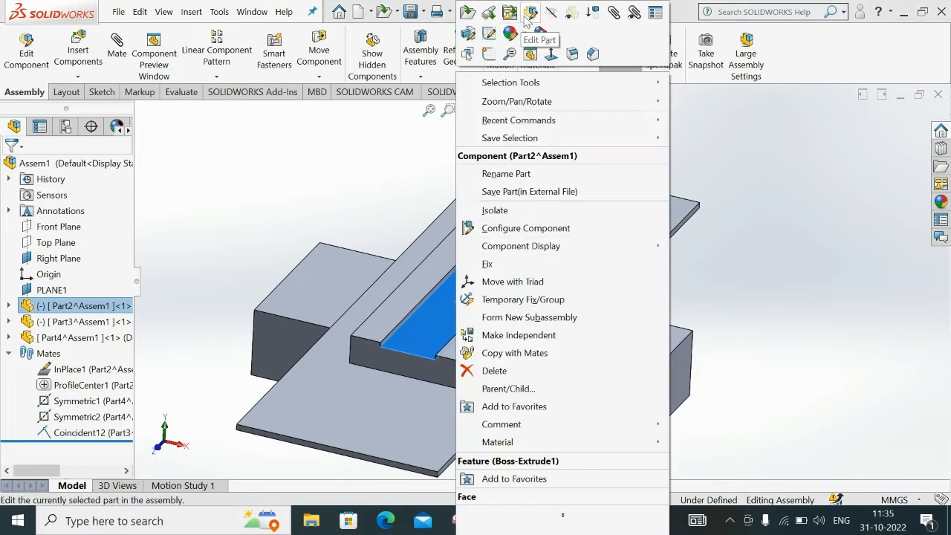
click(821, 243)
- Open the channel block for in-context part editing and show the dimensions of its groove profile
click(464, 292)
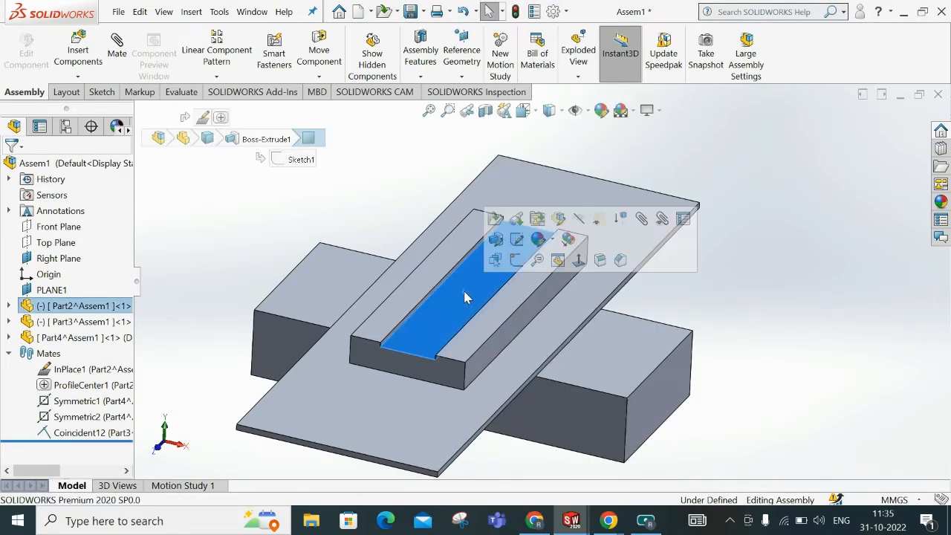
click(558, 218)
click(442, 333)
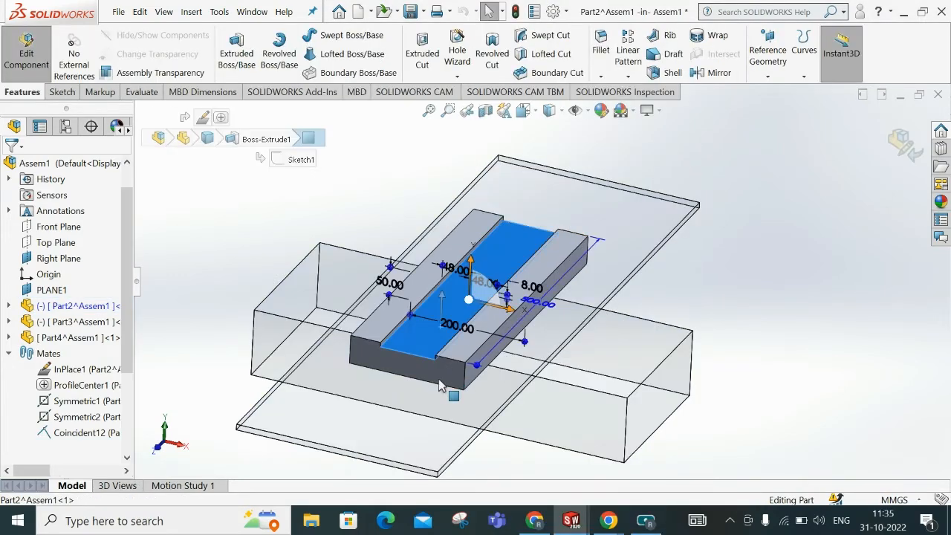
- Set the distance from the groove's centre to its left wall to 40 mm and rebuild the model
middle_drag(439, 384, 419, 352)
scroll(401, 351, down, 4)
scroll(475, 249, down, 6)
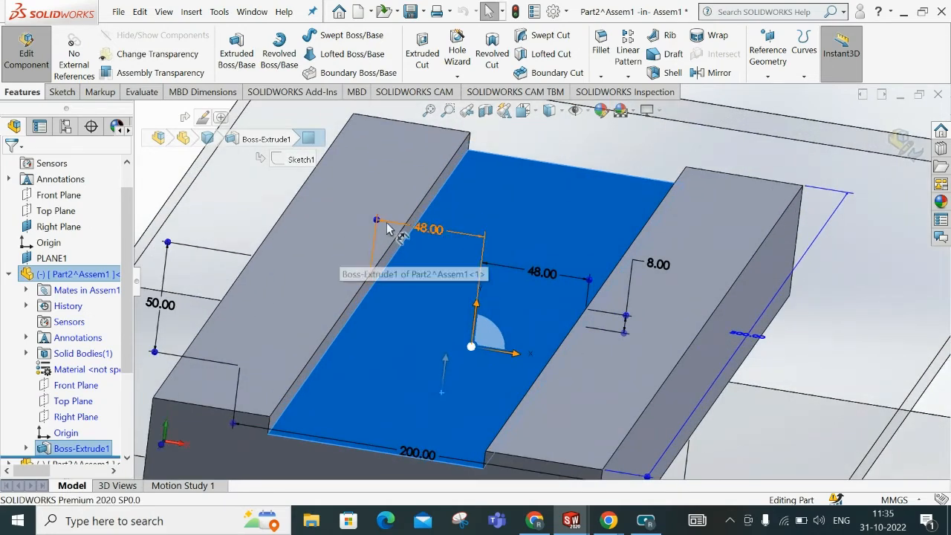
double_click(434, 228)
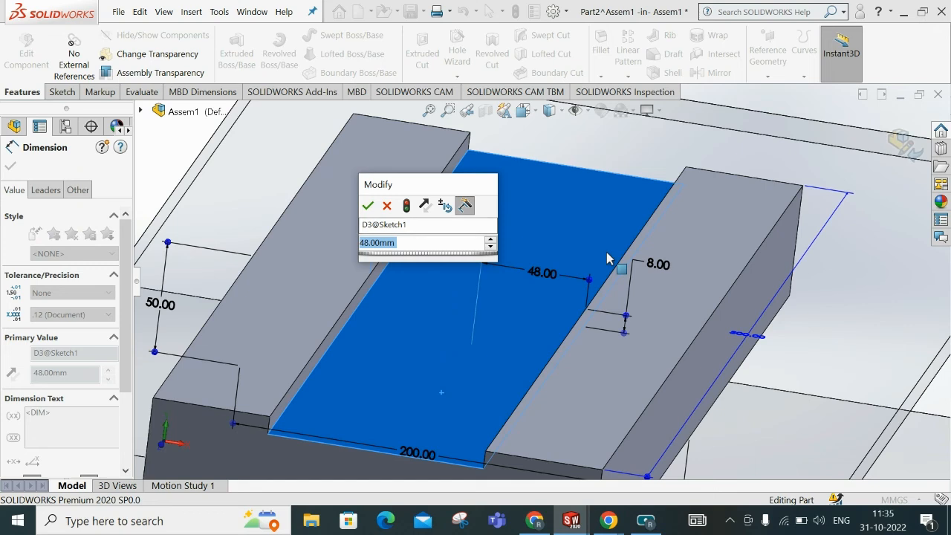
text(40)
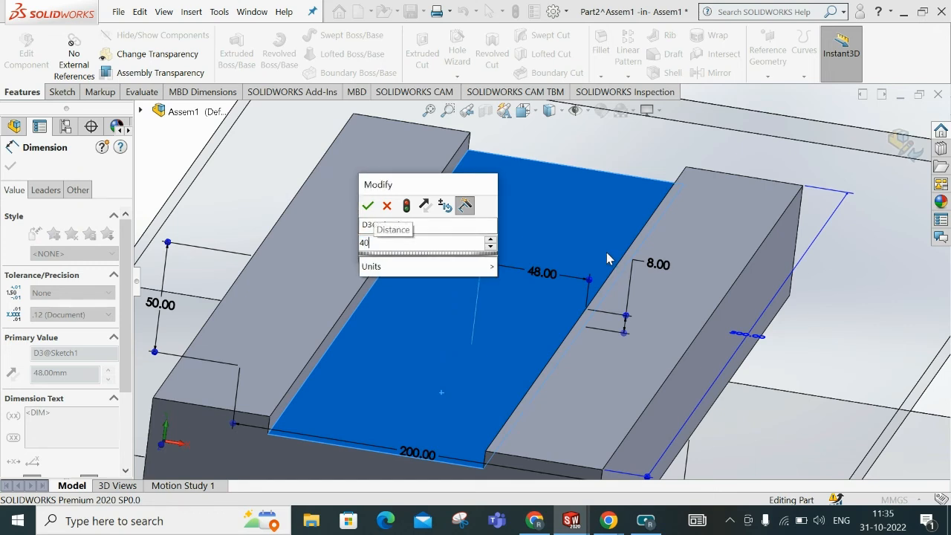
click(544, 276)
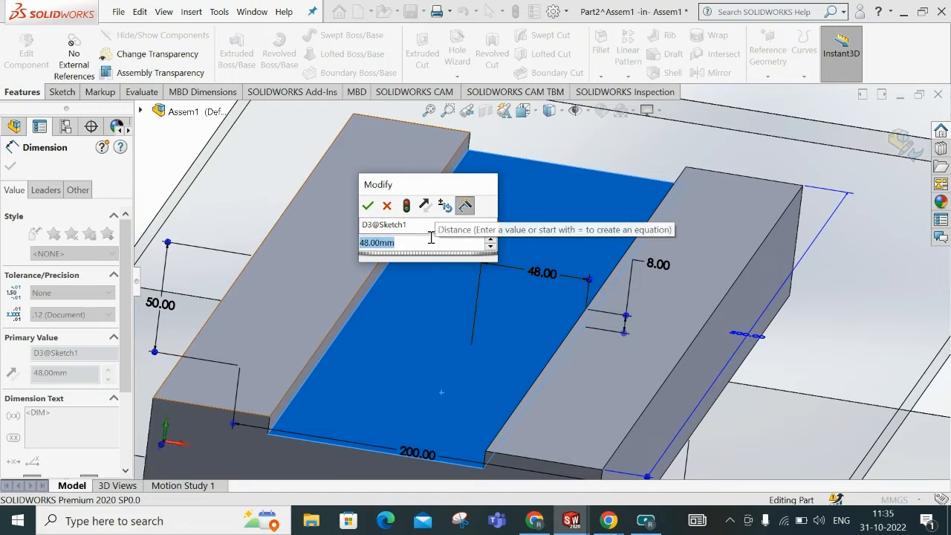
text(40)
key(Return)
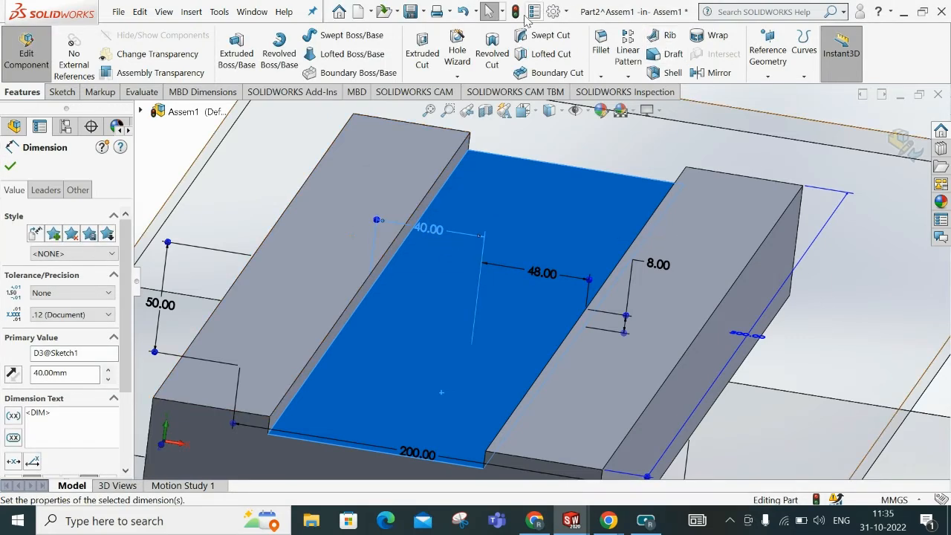
click(517, 12)
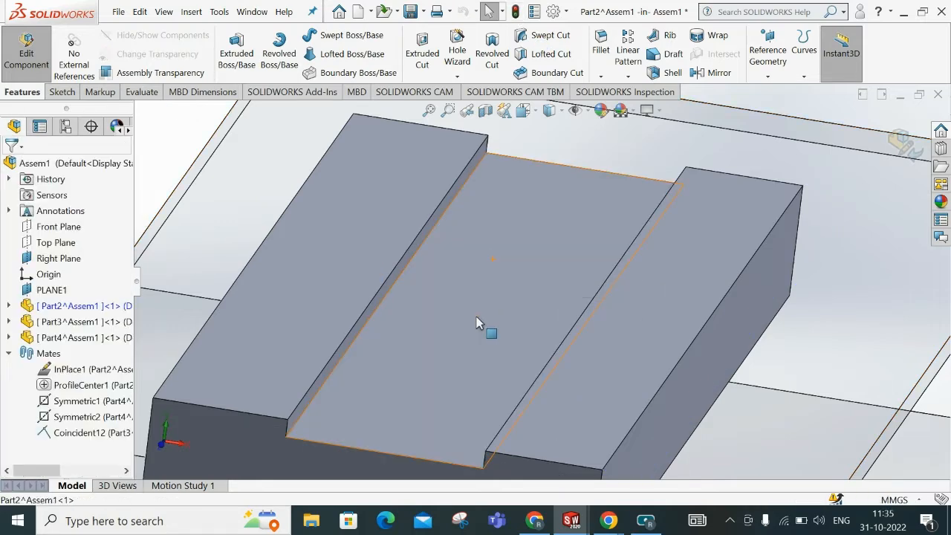
- Set the distance from the groove's centre to its right wall to 40 mm and rebuild the model
click(477, 324)
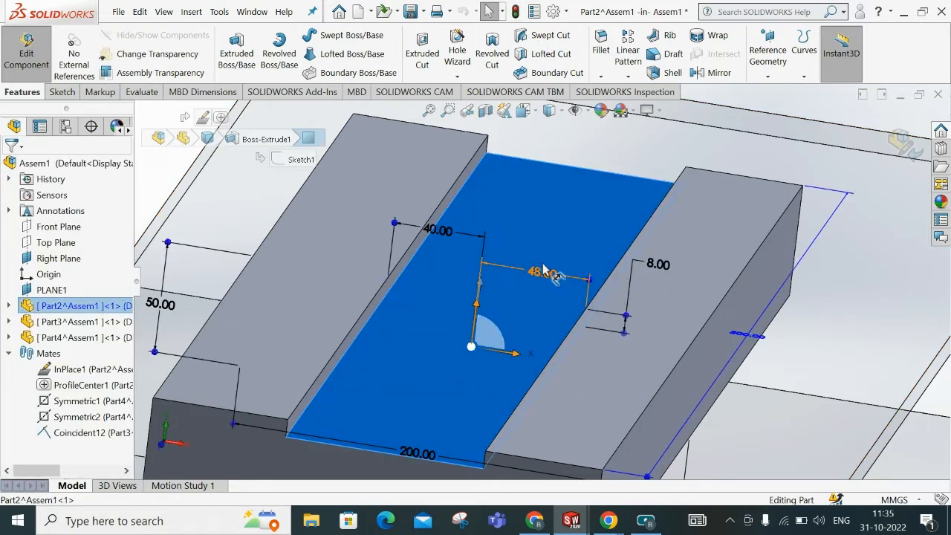
double_click(543, 271)
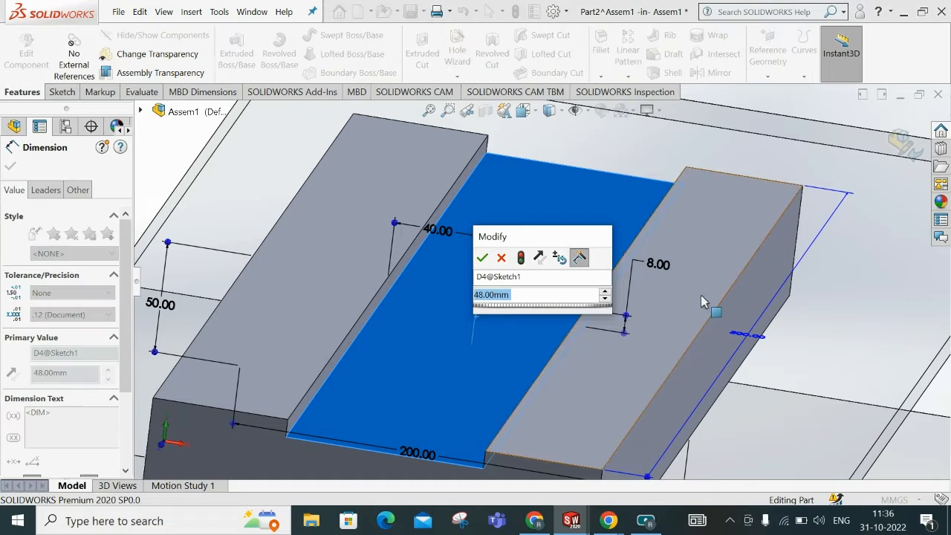
text(40)
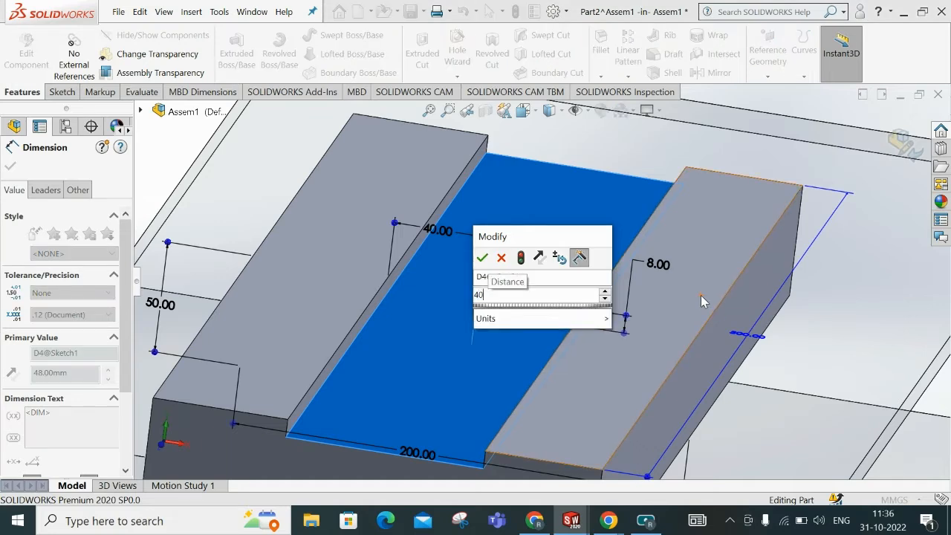
key(Return)
click(518, 13)
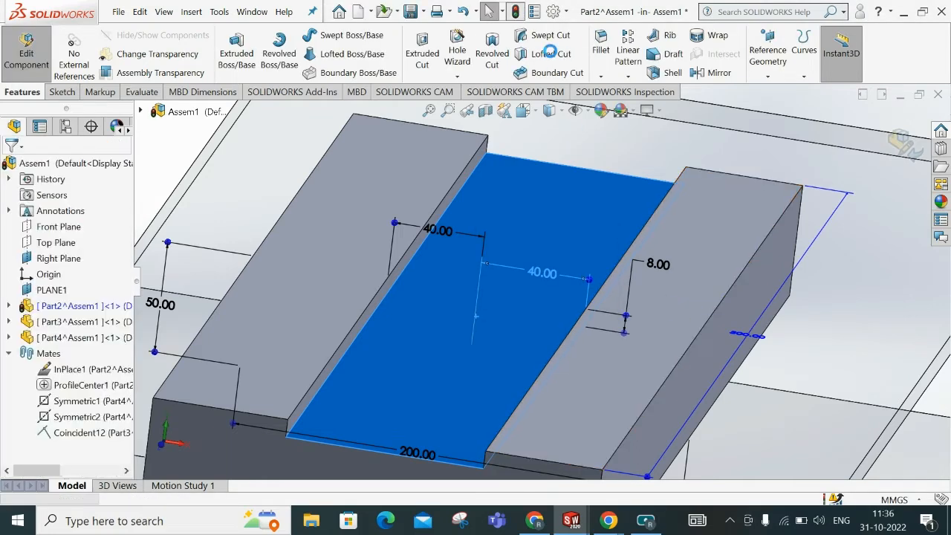
- Set the channel block's groove depth to 15 mm and return to editing the assembly
click(507, 320)
scroll(605, 330, up, 2)
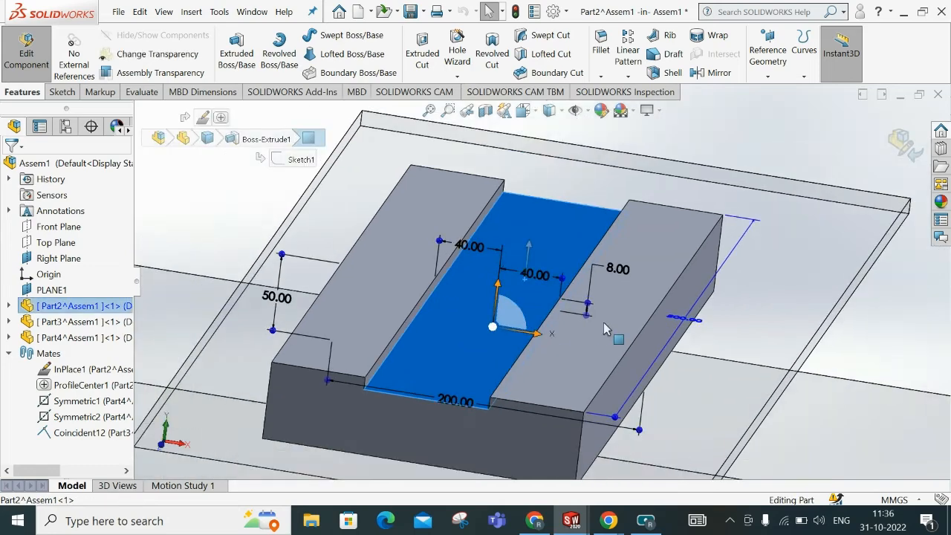
double_click(617, 270)
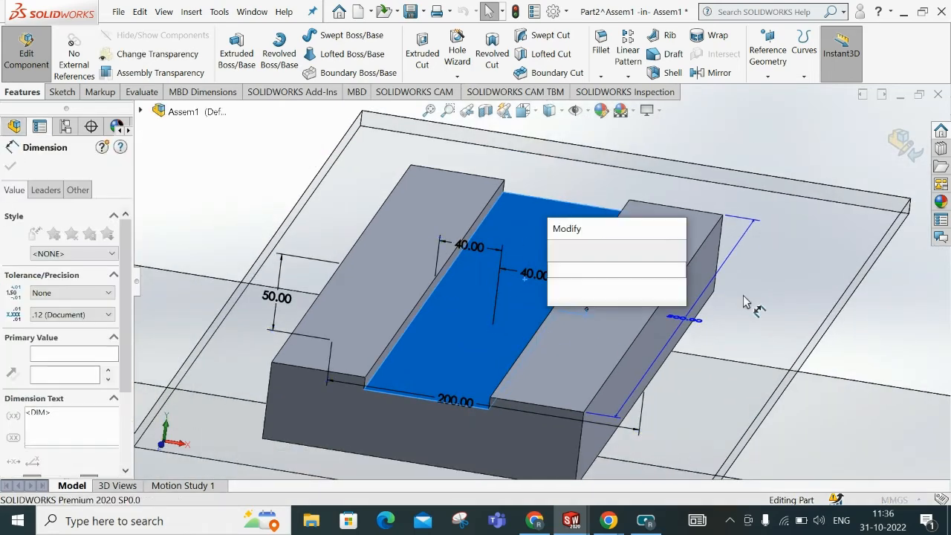
text(6)
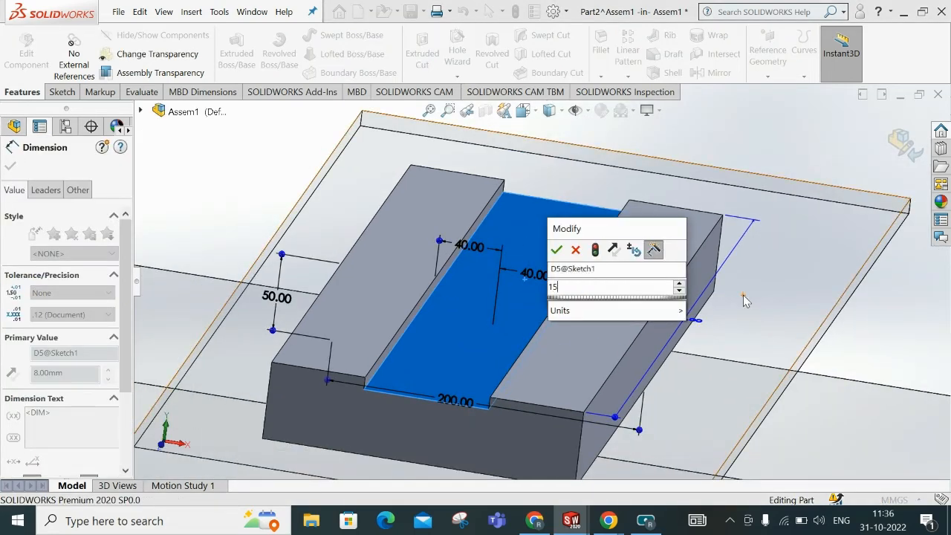
key(Return)
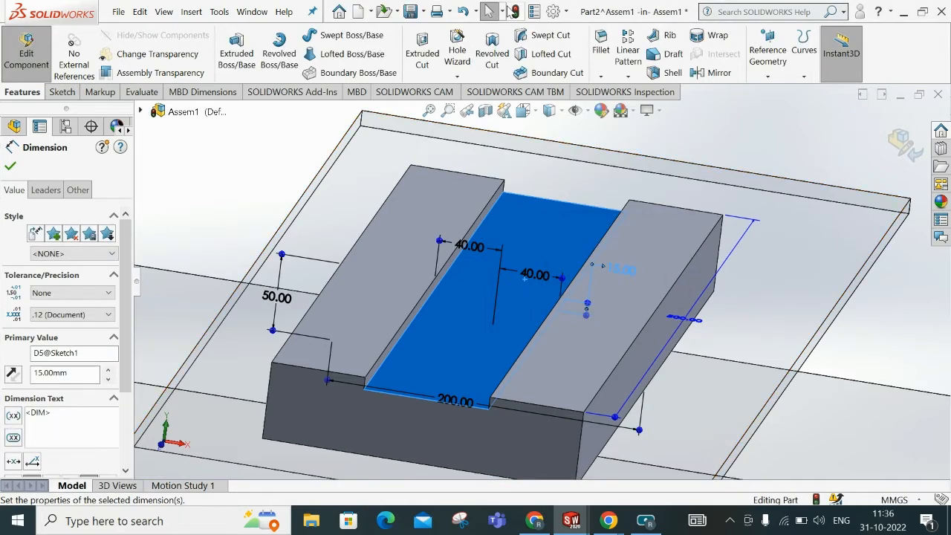
click(902, 144)
scroll(529, 282, up, 3)
middle_drag(580, 285, 526, 305)
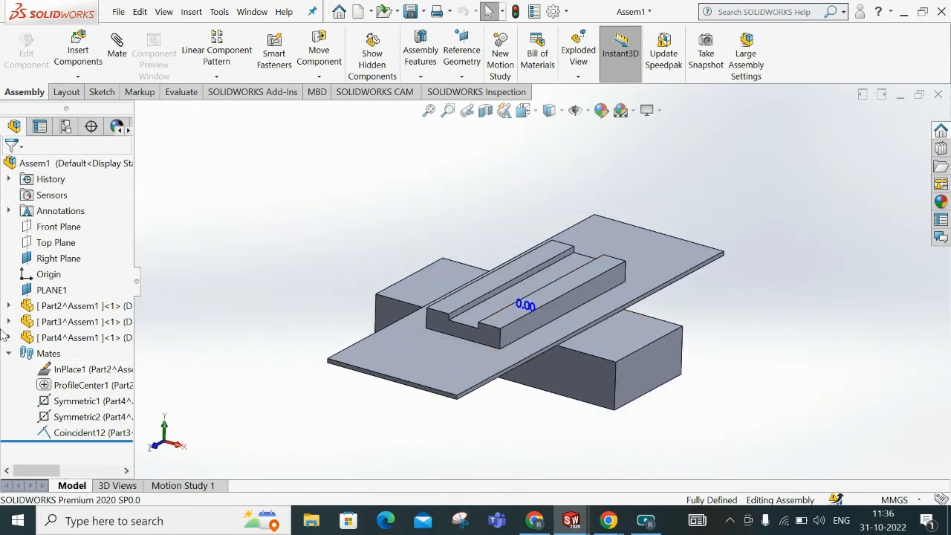
- Insert a new part in the assembly, positioned on the channel block's front end face
click(9, 355)
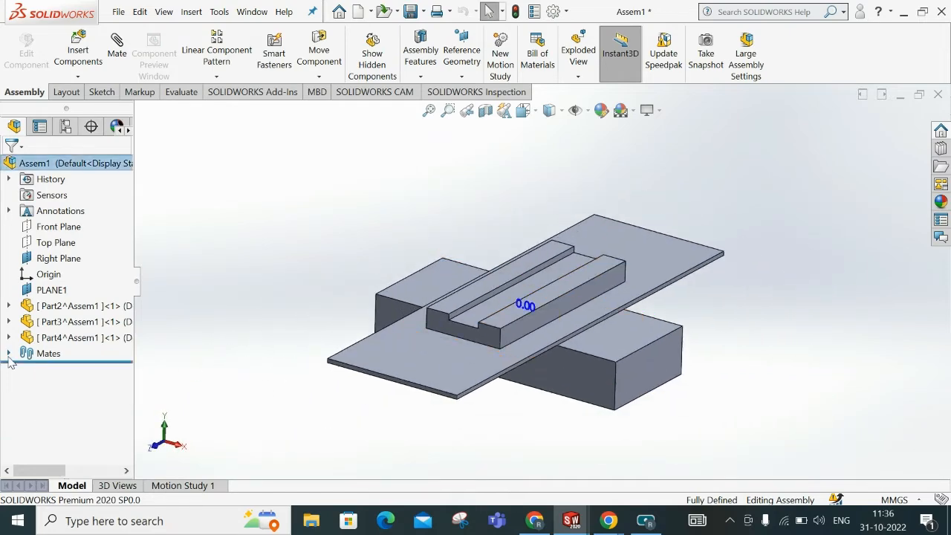
scroll(550, 227, down, 2)
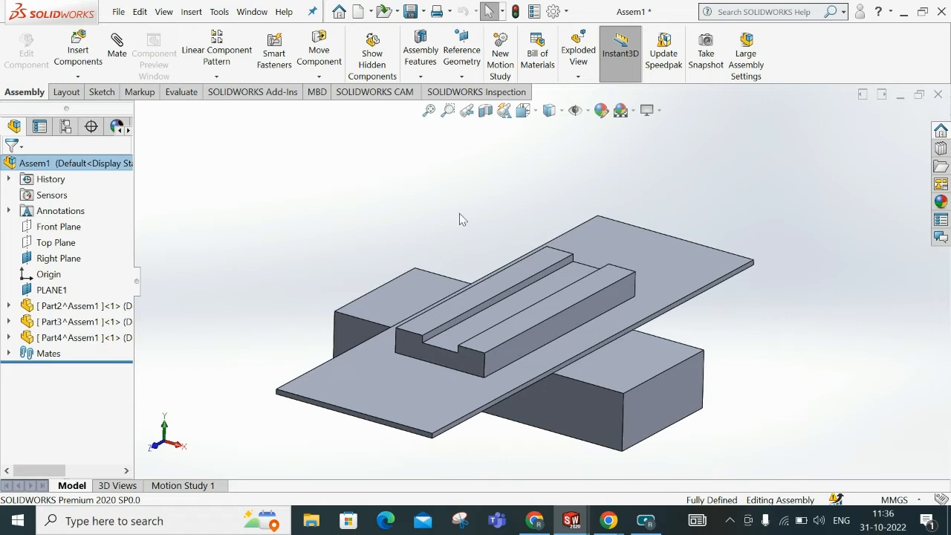
click(80, 77)
click(94, 112)
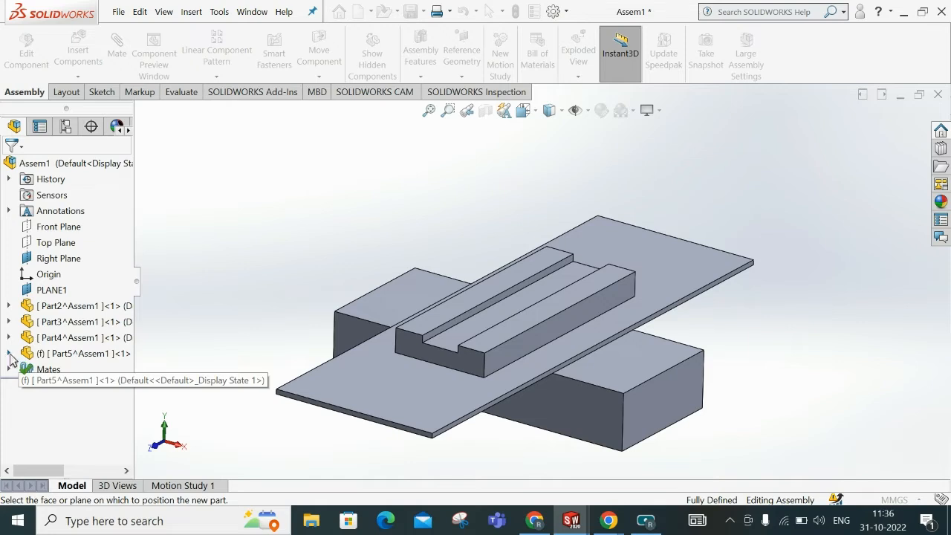
click(9, 355)
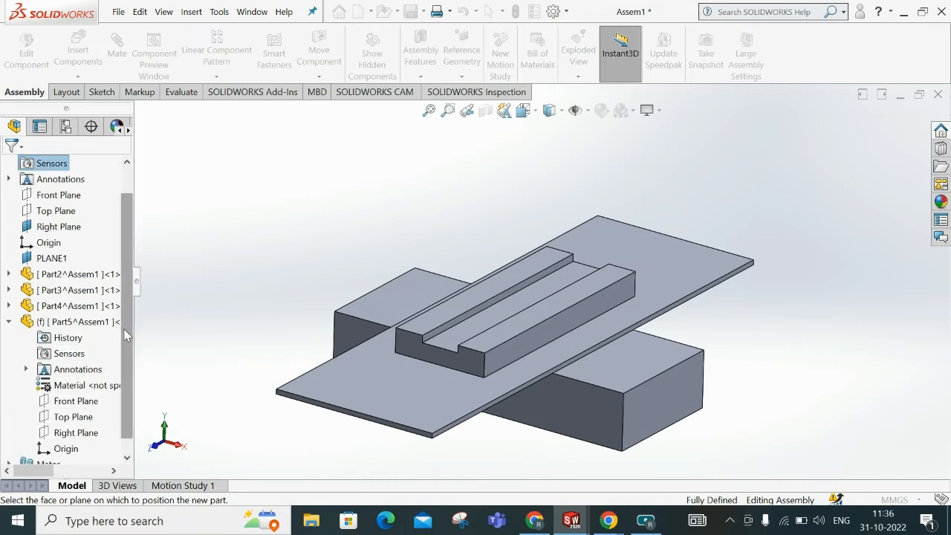
drag(124, 328, 128, 378)
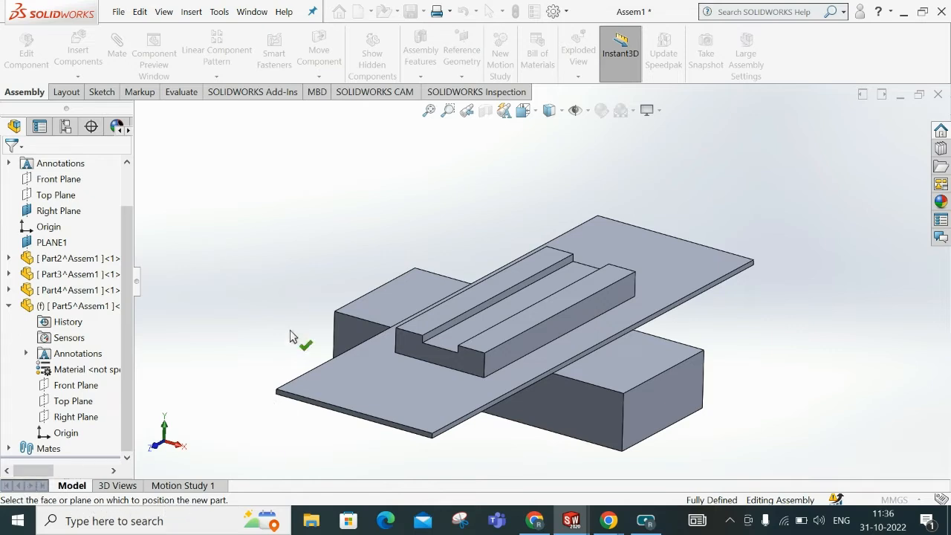
click(444, 358)
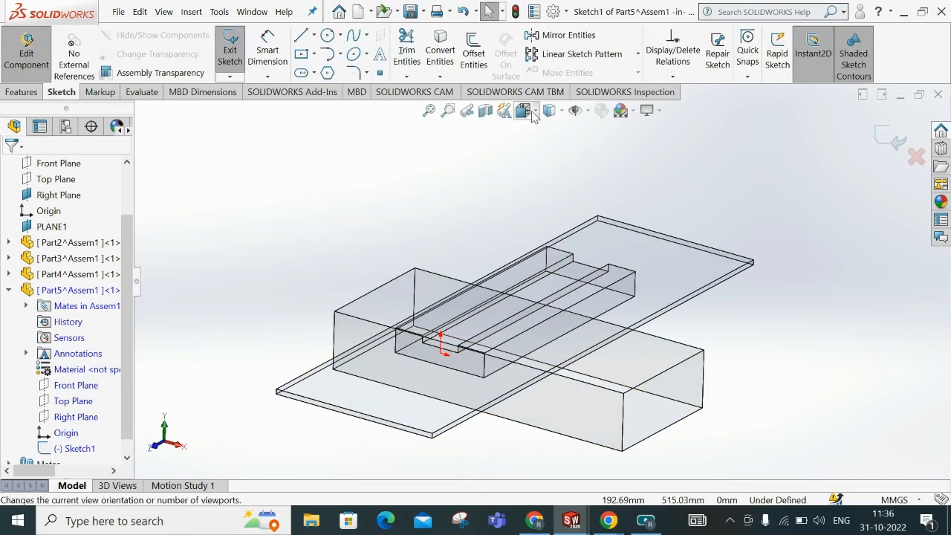
- Sketch a narrow upright corner rectangle standing on the groove floor, viewed from the front, and leave the Rectangle tool
click(532, 113)
click(605, 187)
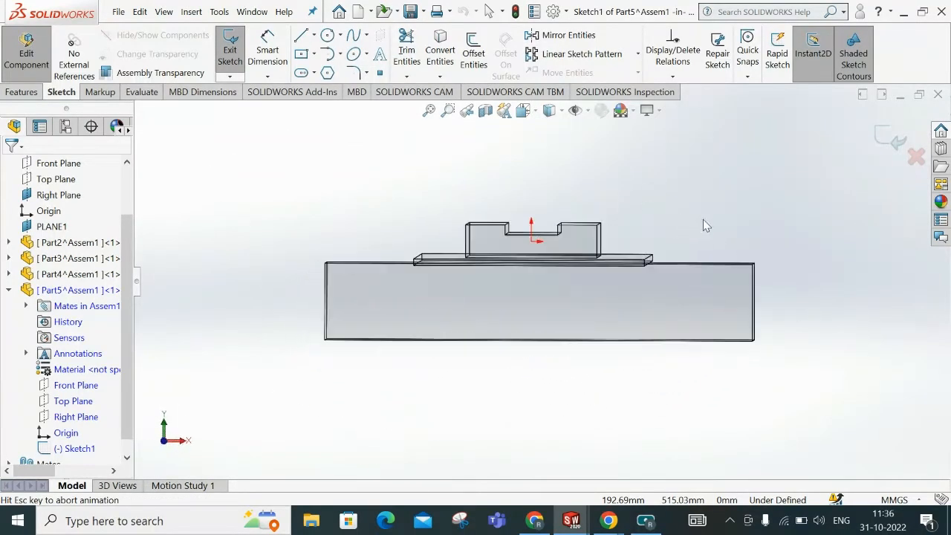
scroll(292, 335, down, 5)
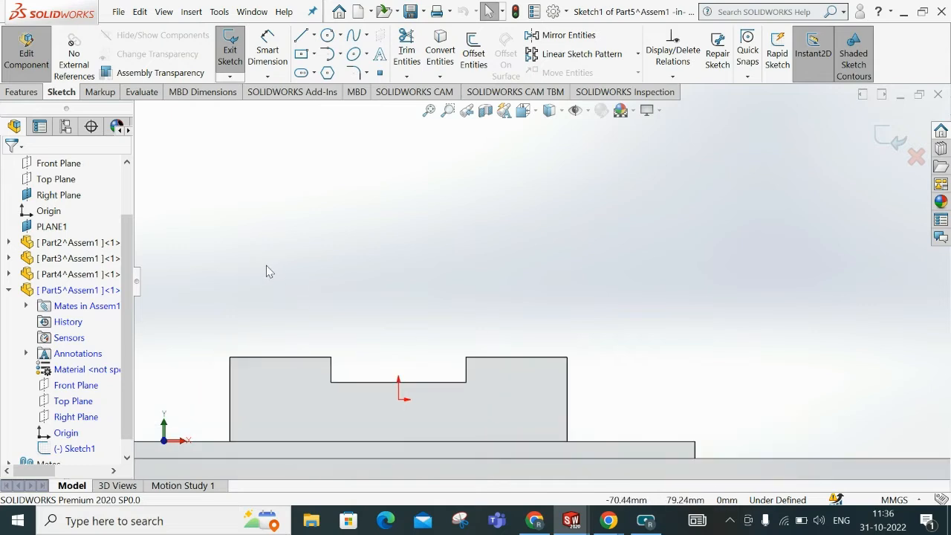
click(309, 57)
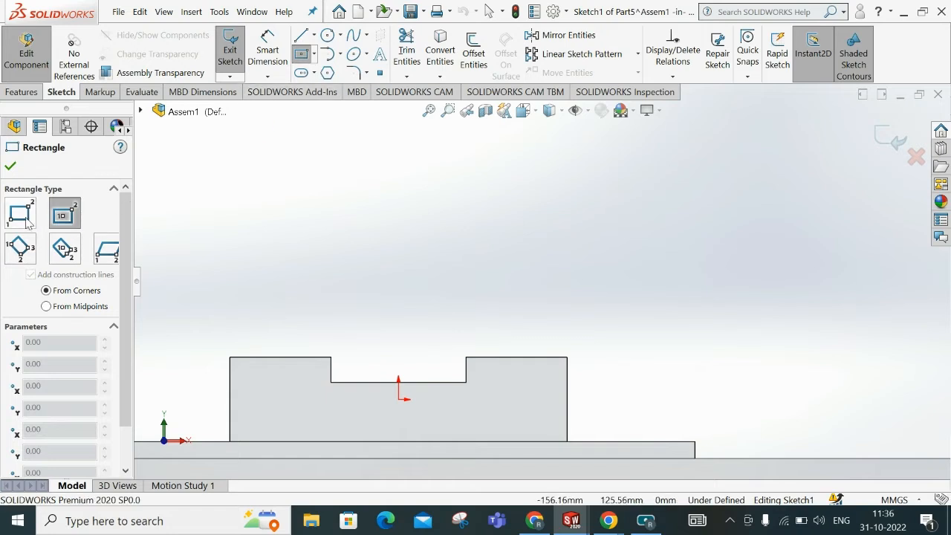
click(27, 225)
click(381, 382)
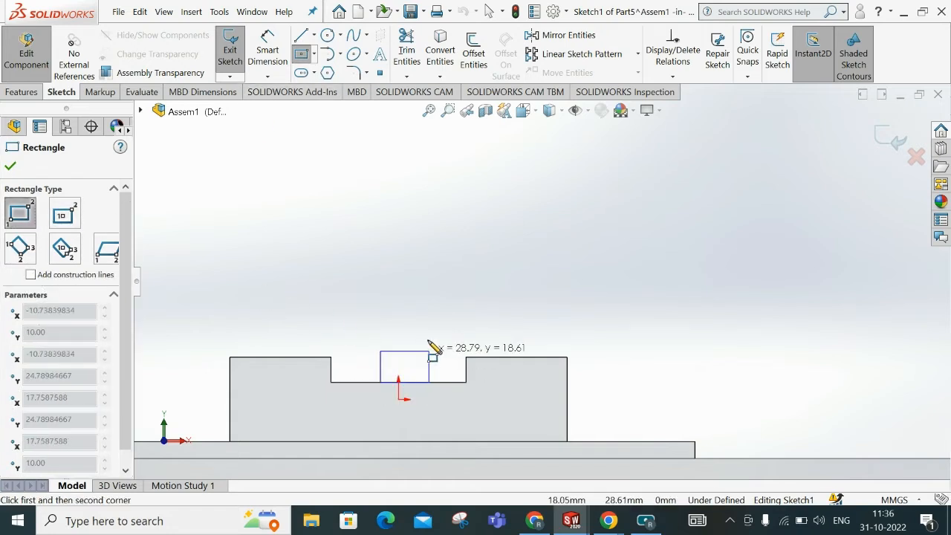
click(414, 290)
right_click(415, 293)
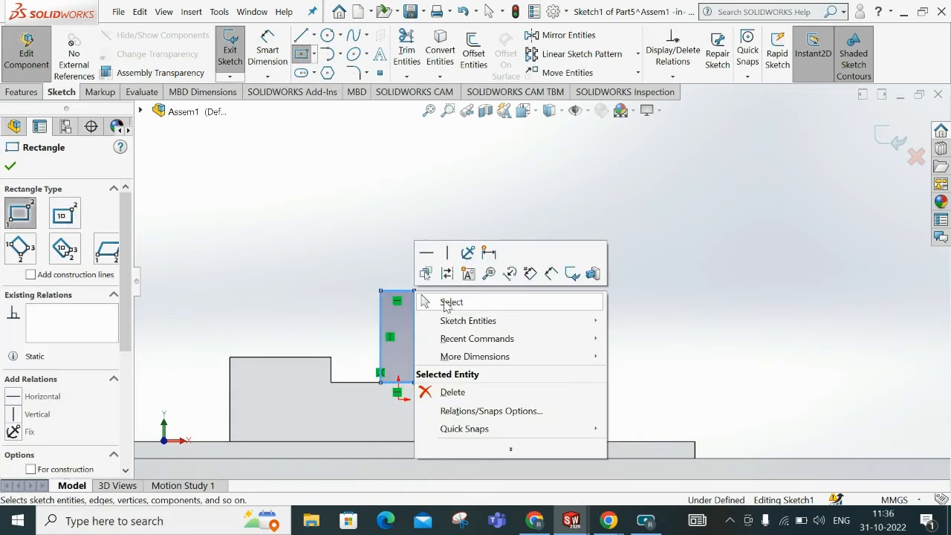
click(449, 303)
scroll(429, 278, down, 2)
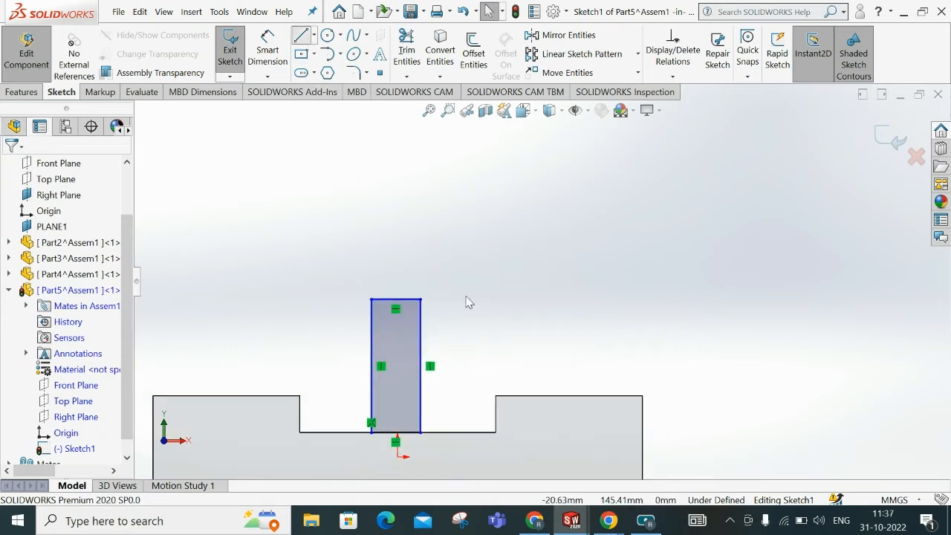
- Sketch a three-line horizontal arm about 30 mm long and about 11 mm thick, projecting right from the upright rectangle's upper corner
key(l)
click(421, 299)
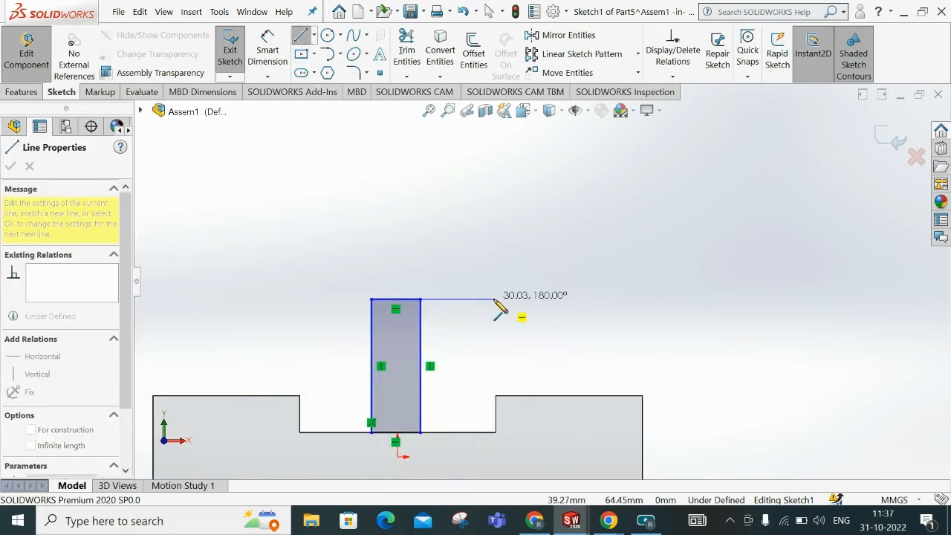
click(494, 299)
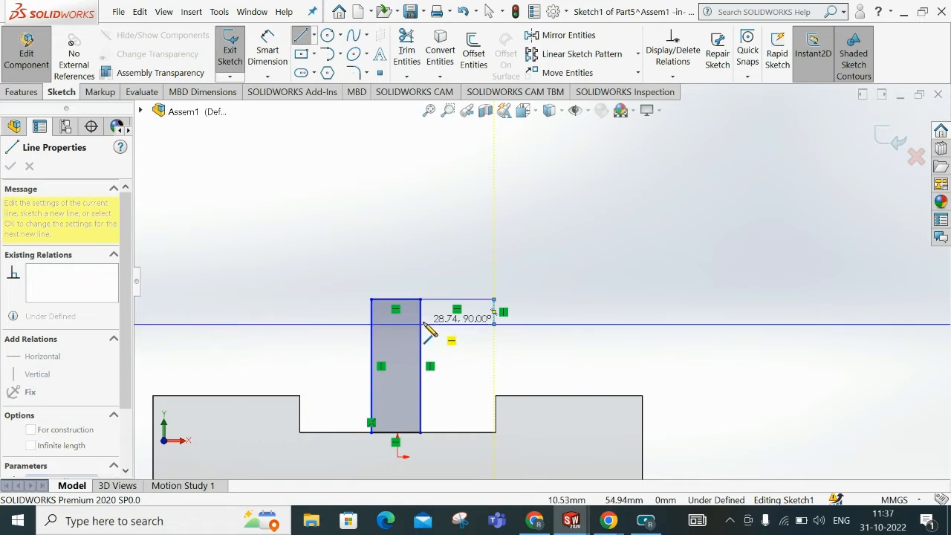
click(420, 325)
right_click(418, 275)
click(453, 334)
scroll(464, 285, down, 2)
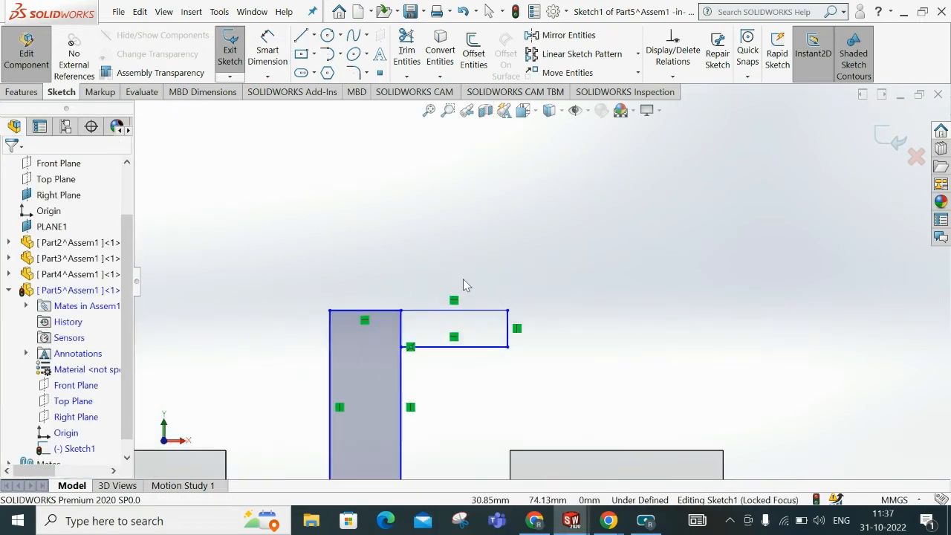
drag(582, 364, 464, 290)
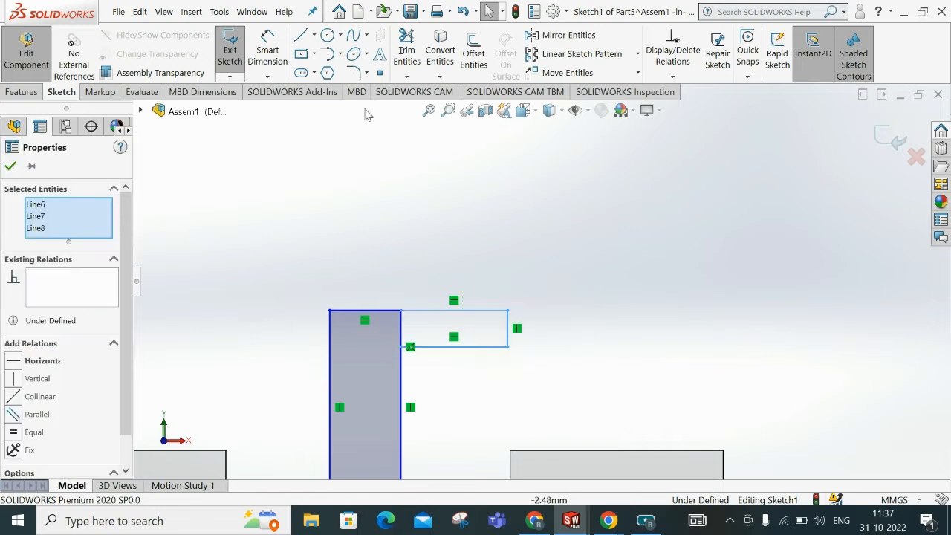
click(453, 210)
- Sketch a centerline from the origin up through the upright, about 94 mm long, and make it vertical
click(314, 35)
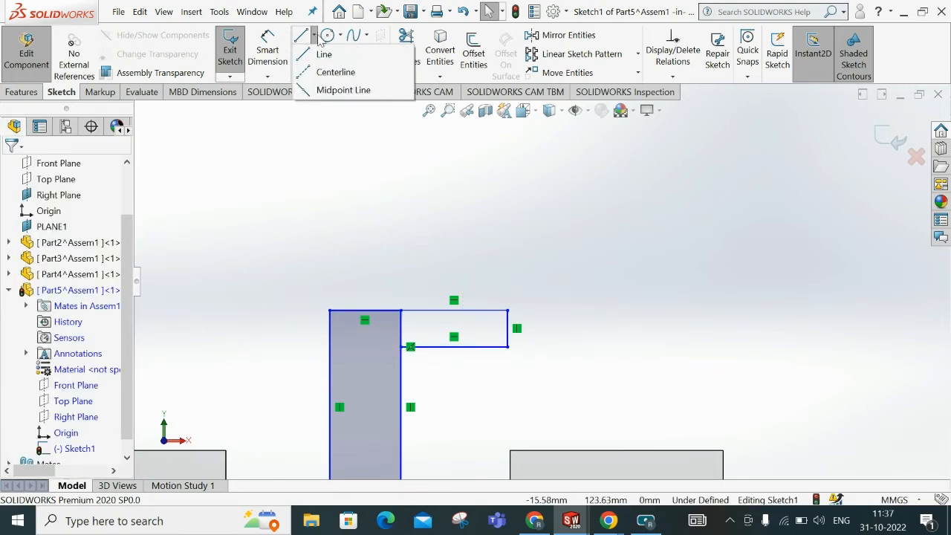
click(336, 71)
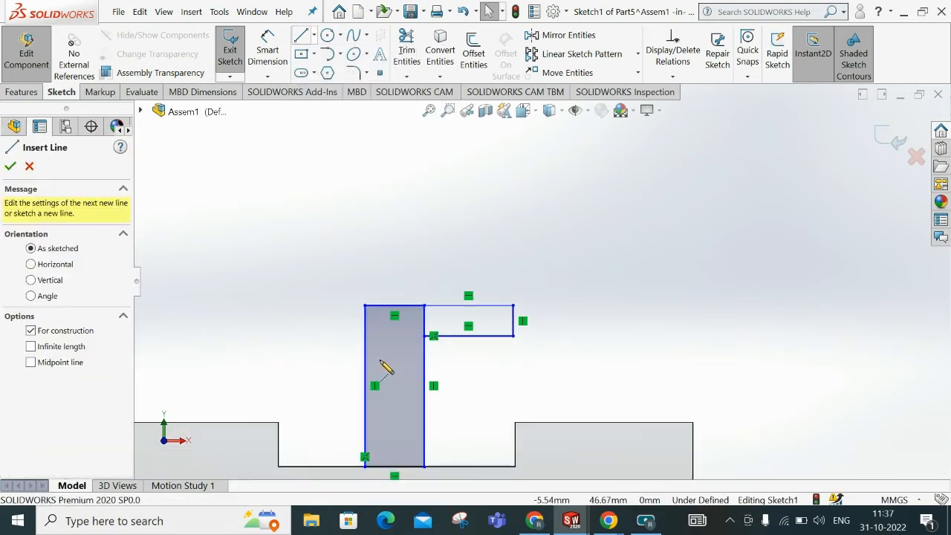
scroll(380, 361, up, 1)
click(422, 461)
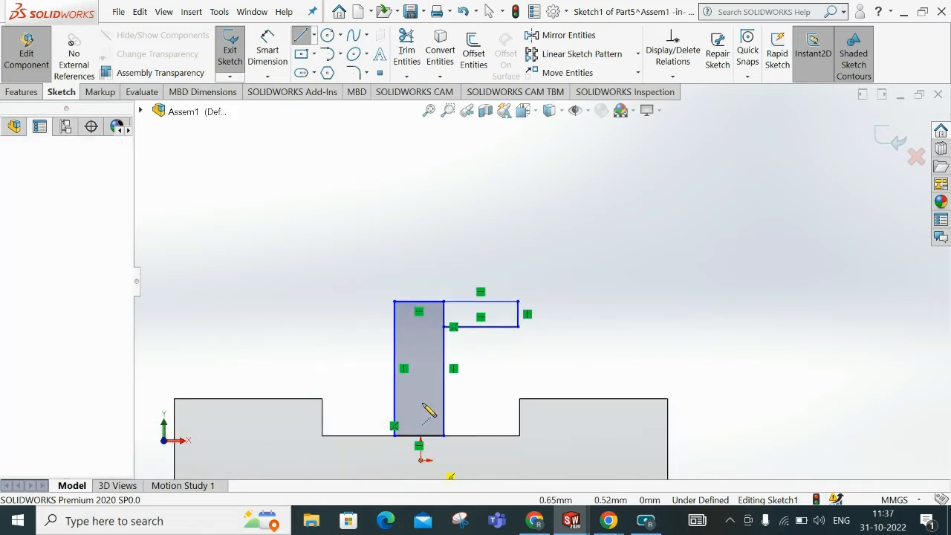
click(425, 229)
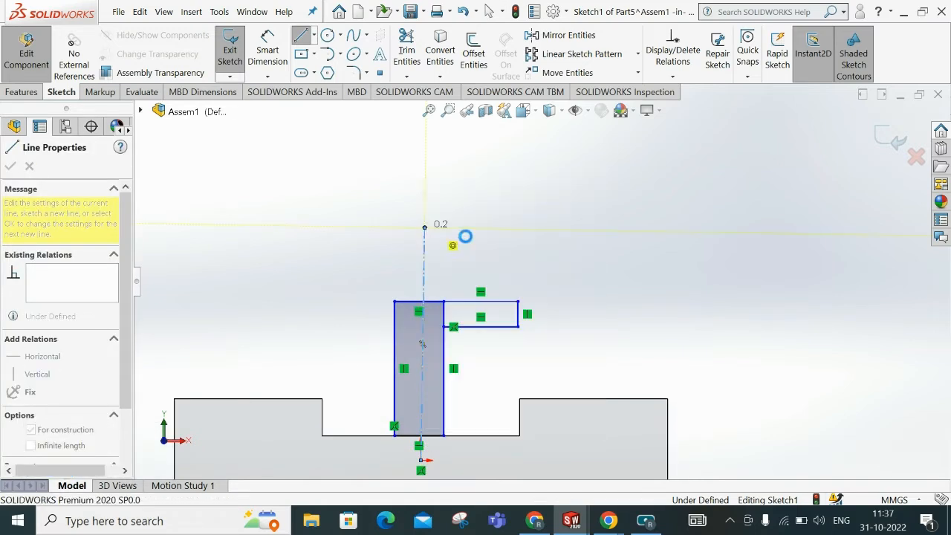
key(Escape)
click(426, 249)
click(479, 187)
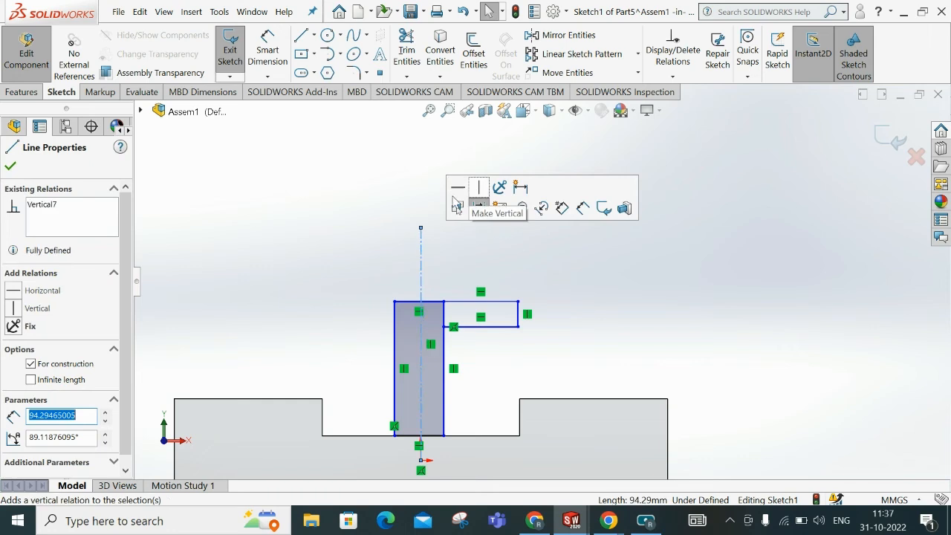
click(475, 248)
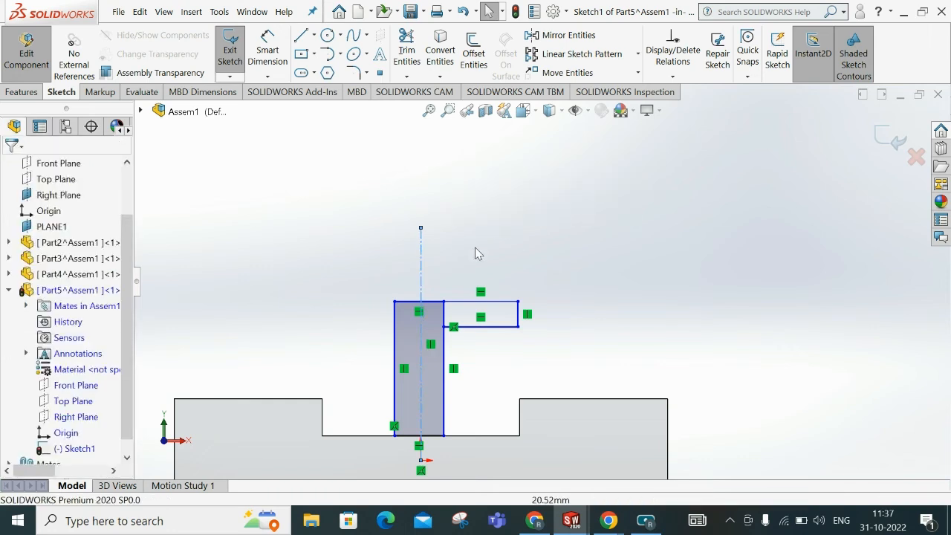
- Make the upright's two long side lines symmetric about the vertical centerline
click(443, 346)
click(422, 347)
ctrl+click(422, 344)
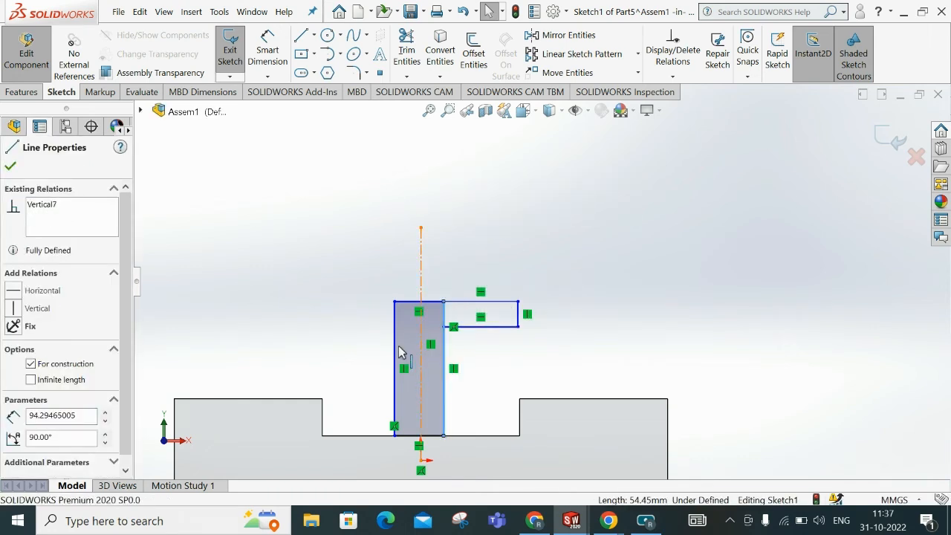
ctrl+click(395, 344)
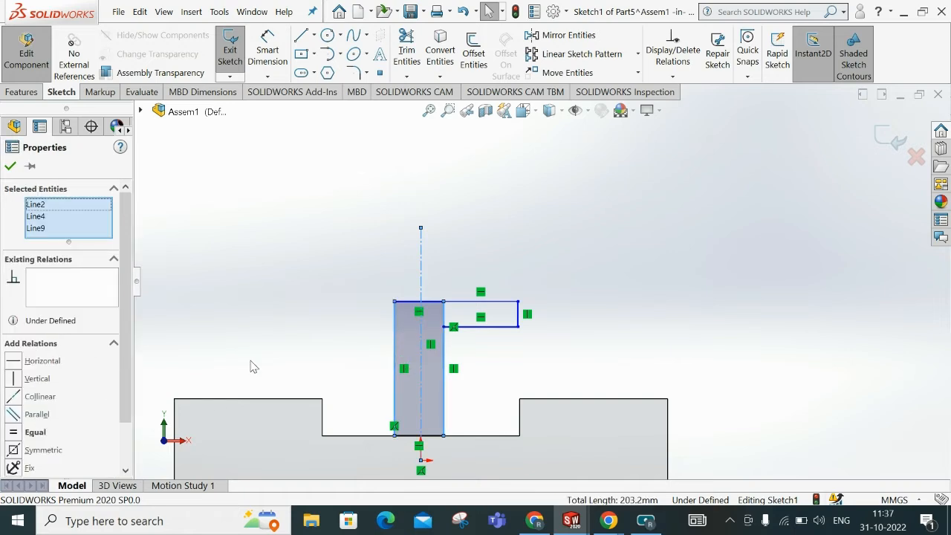
click(33, 449)
click(313, 275)
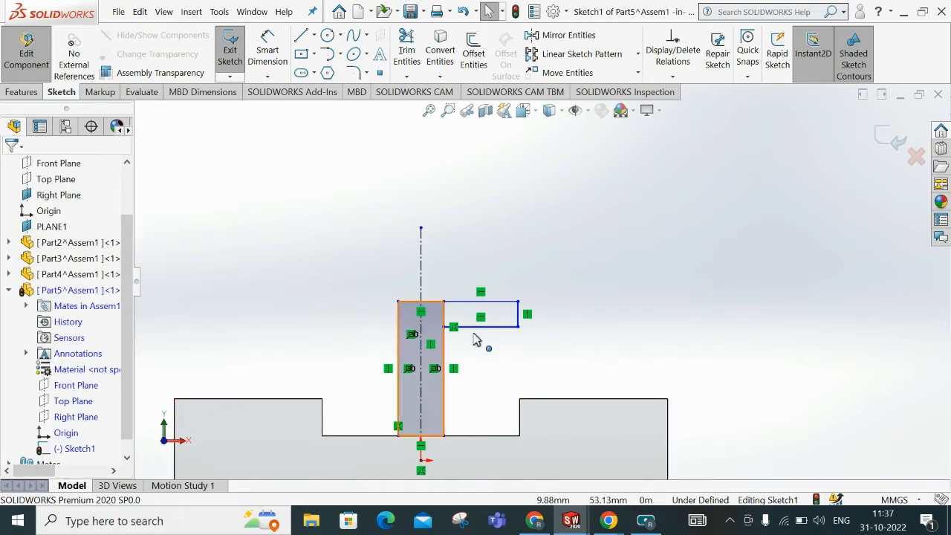
- Dimension the upright to a height of 55 mm and a width of 20 mm
click(268, 53)
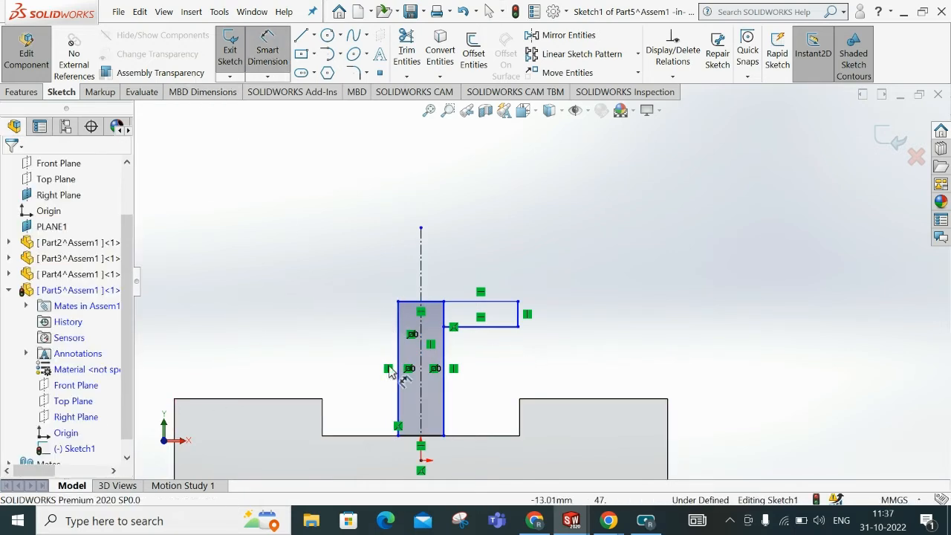
click(398, 355)
click(372, 376)
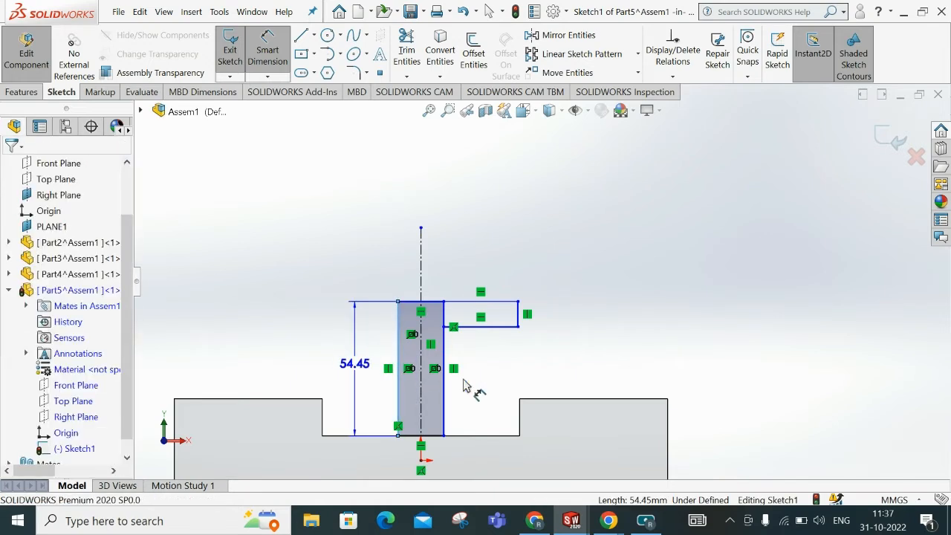
text(50)
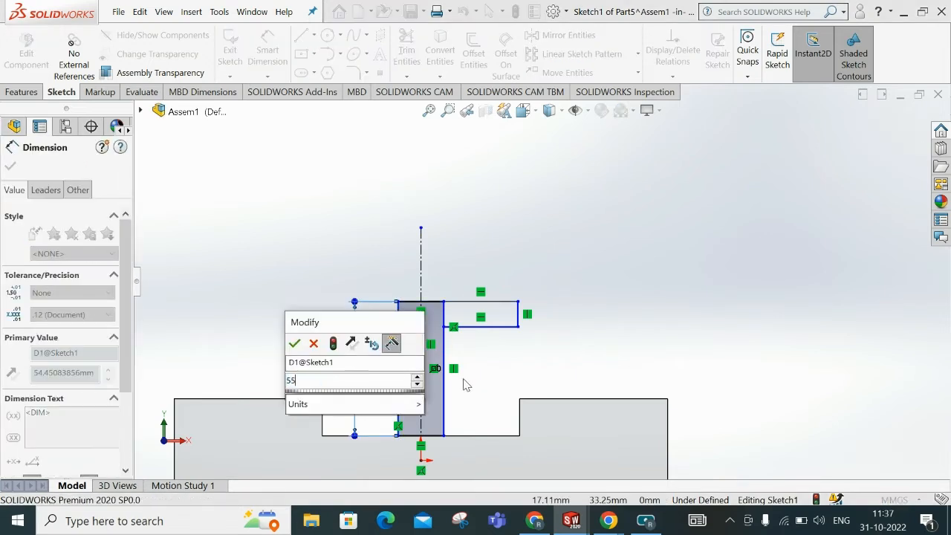
key(Return)
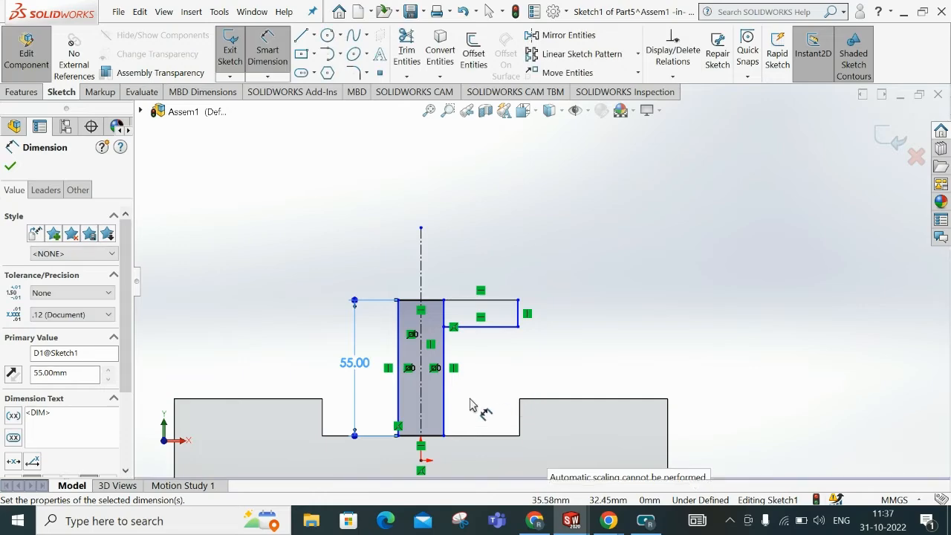
click(438, 306)
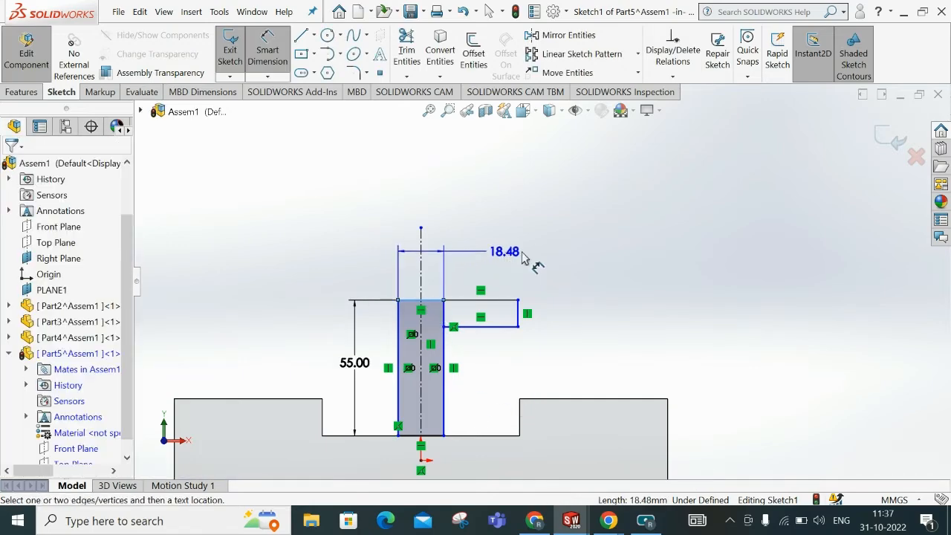
click(548, 263)
text(20)
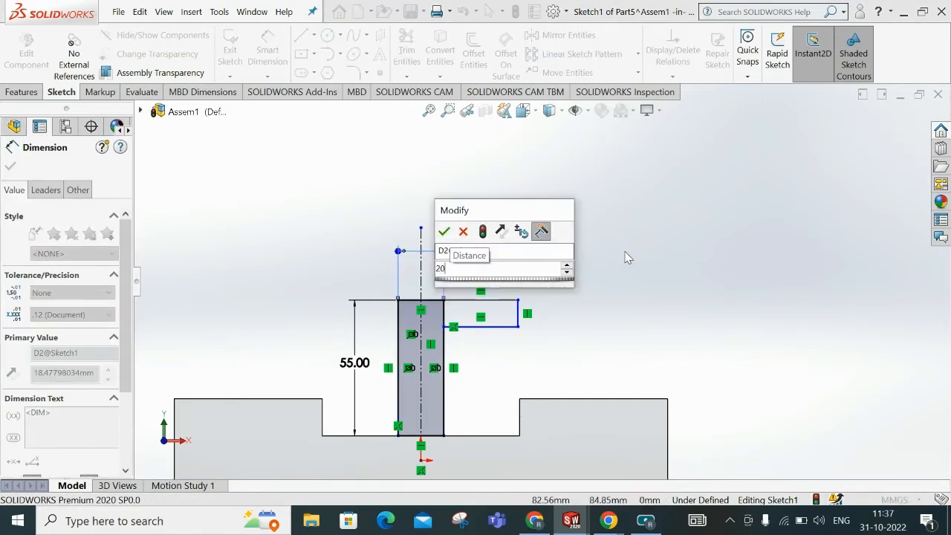
key(Return)
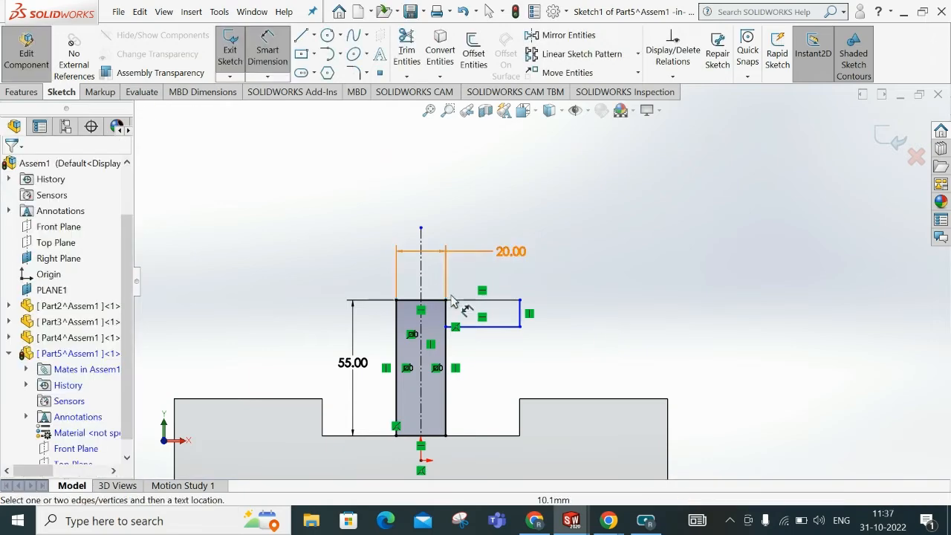
- Dimension the horizontal arm to 10 mm thick and 30 mm long, and leave Smart Dimension
scroll(432, 295, down, 2)
click(565, 331)
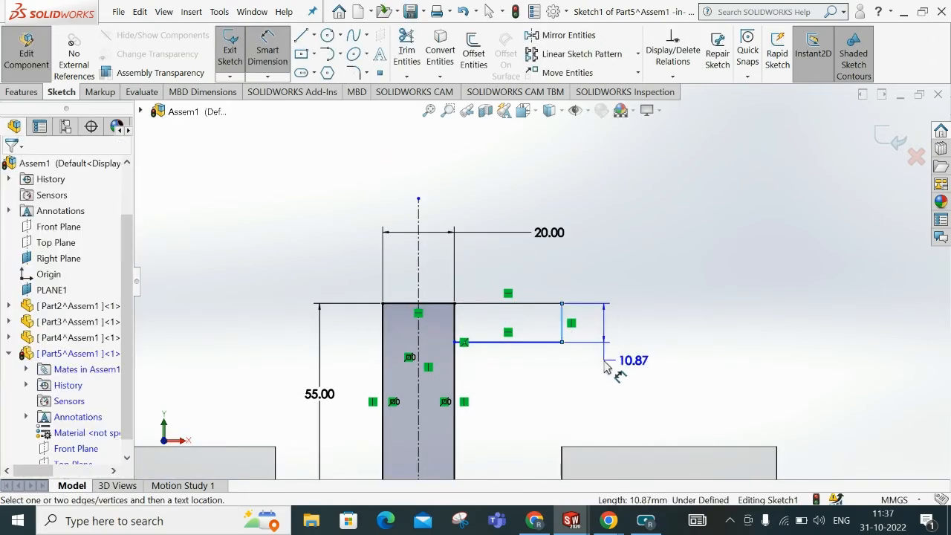
click(617, 364)
text(10)
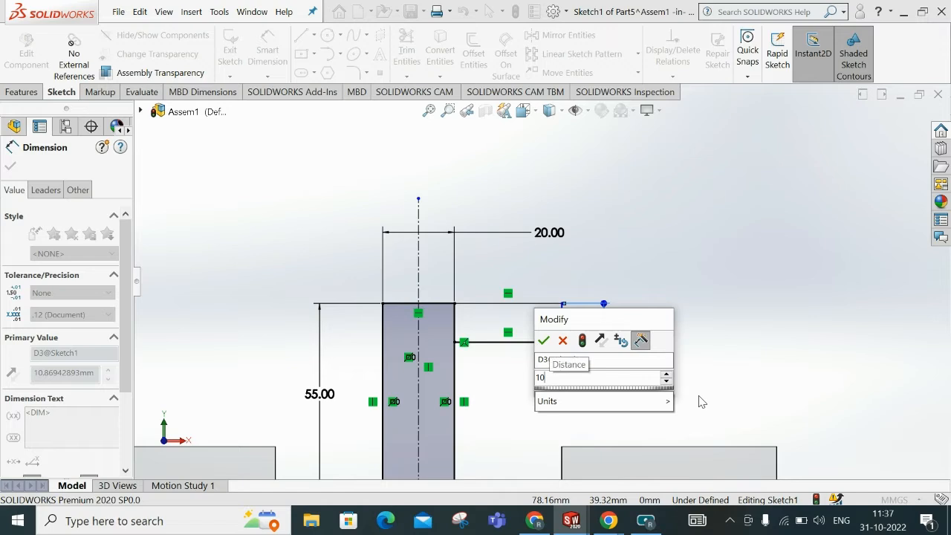
key(Return)
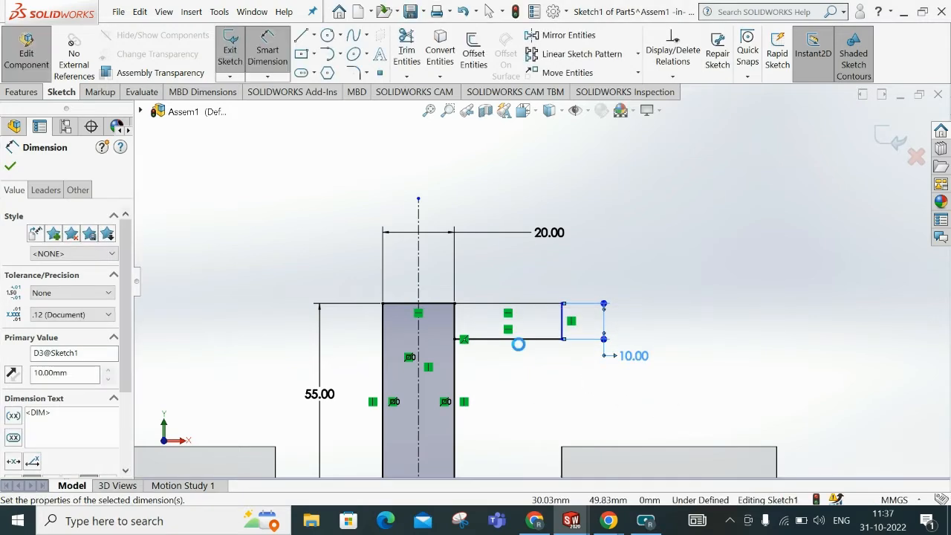
click(524, 342)
click(530, 392)
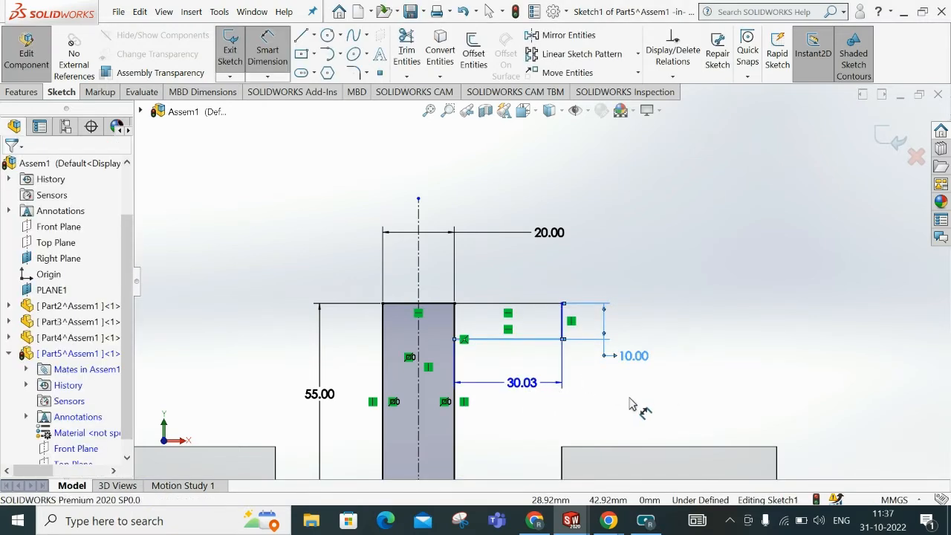
key(Return)
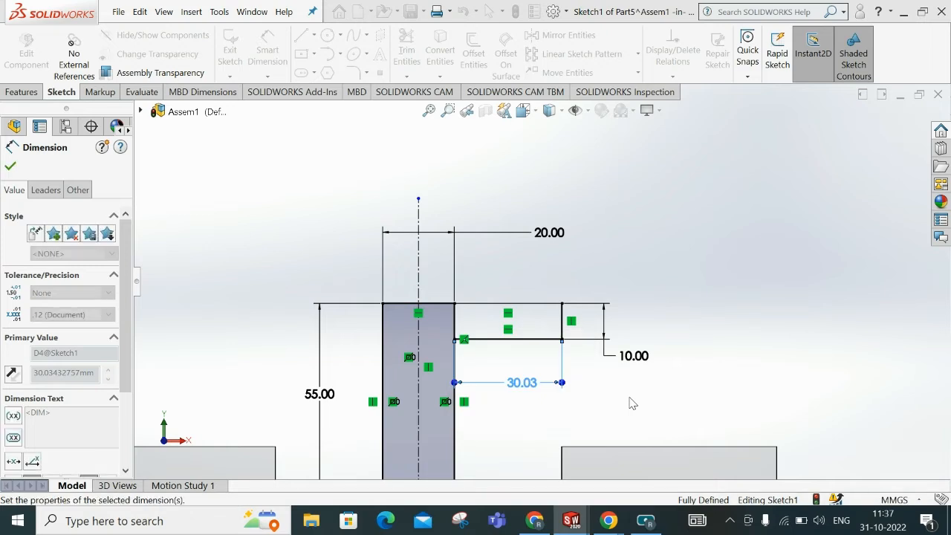
click(722, 323)
key(Escape)
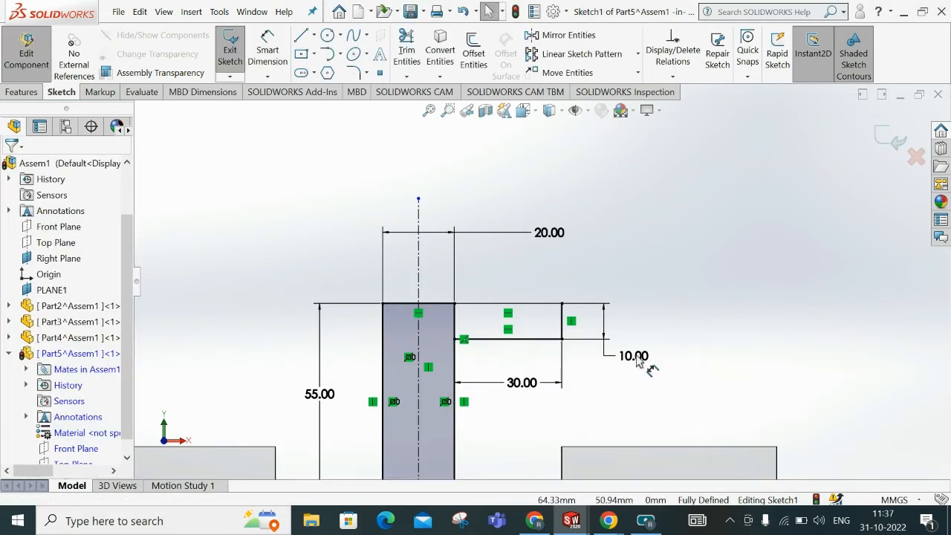
- Power trim the short vertical segment between the upright and the arm to merge them into one L-shaped profile
click(403, 53)
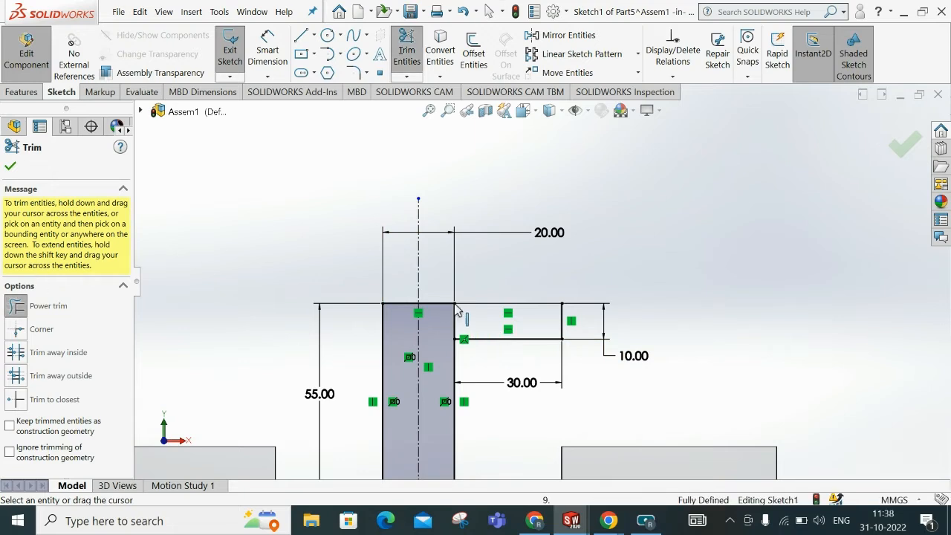
drag(481, 321, 445, 327)
key(Escape)
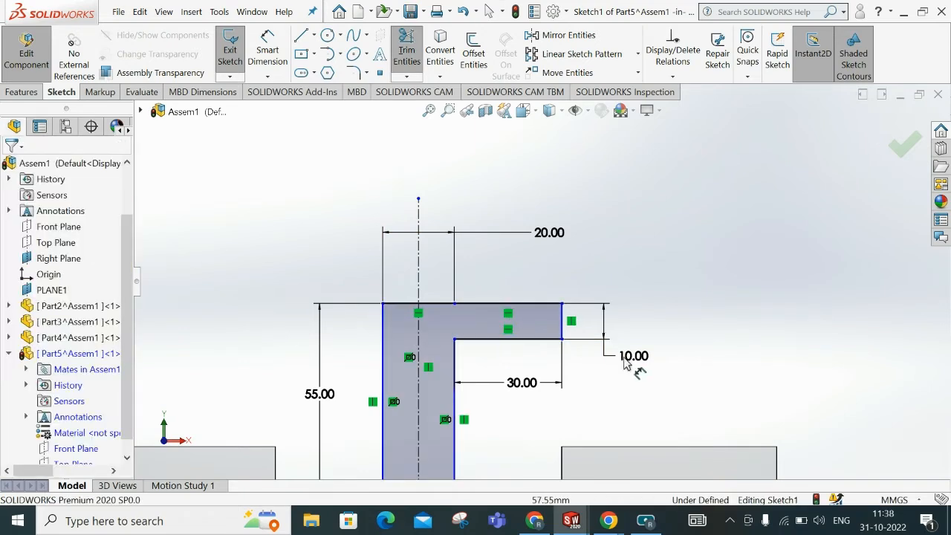
scroll(598, 360, up, 2)
scroll(601, 366, down, 1)
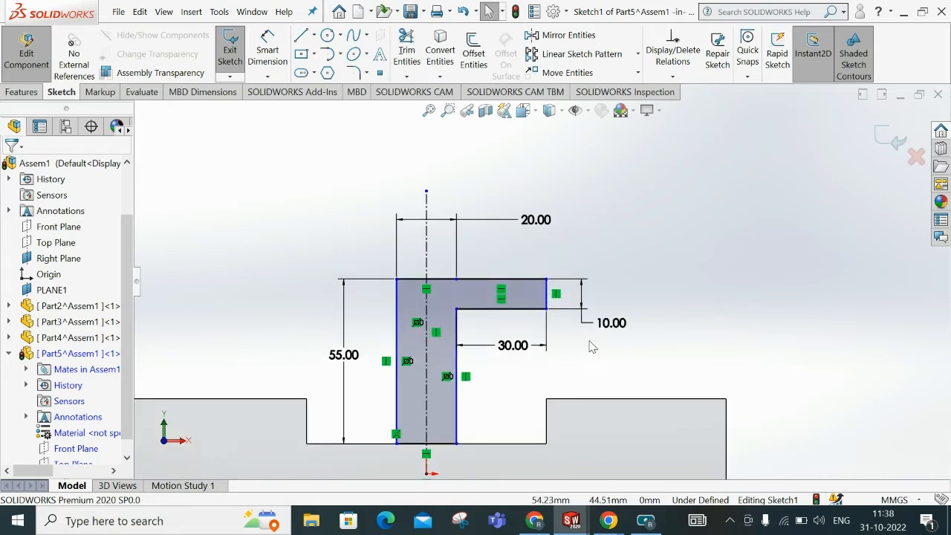
- Try to delete the leftover point on the profile's top edge where the upright's line meets the arm's line
scroll(465, 287, down, 2)
click(465, 273)
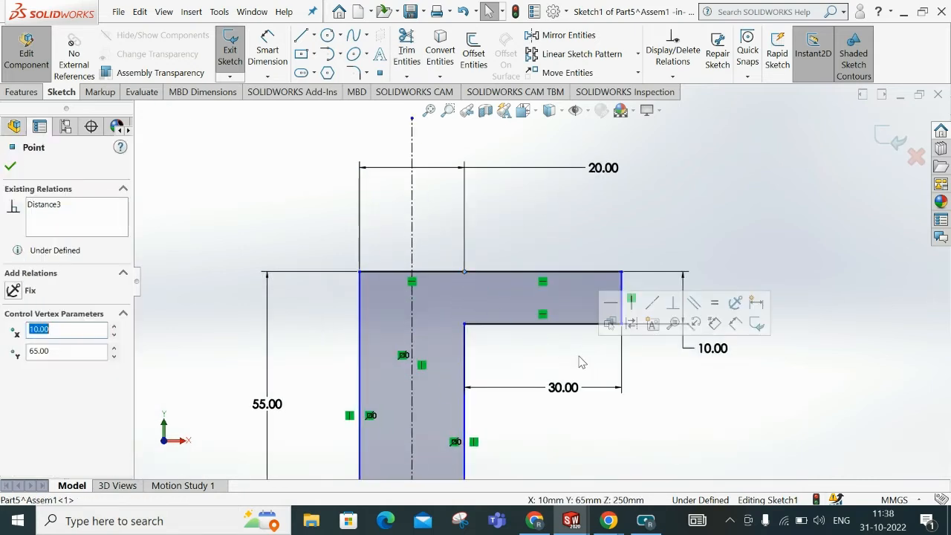
key(Delete)
click(563, 262)
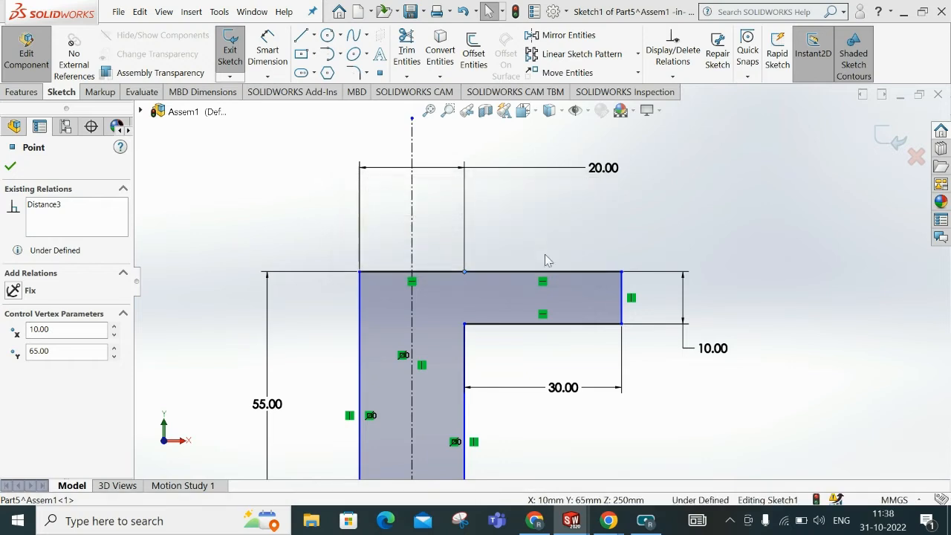
click(532, 261)
click(449, 272)
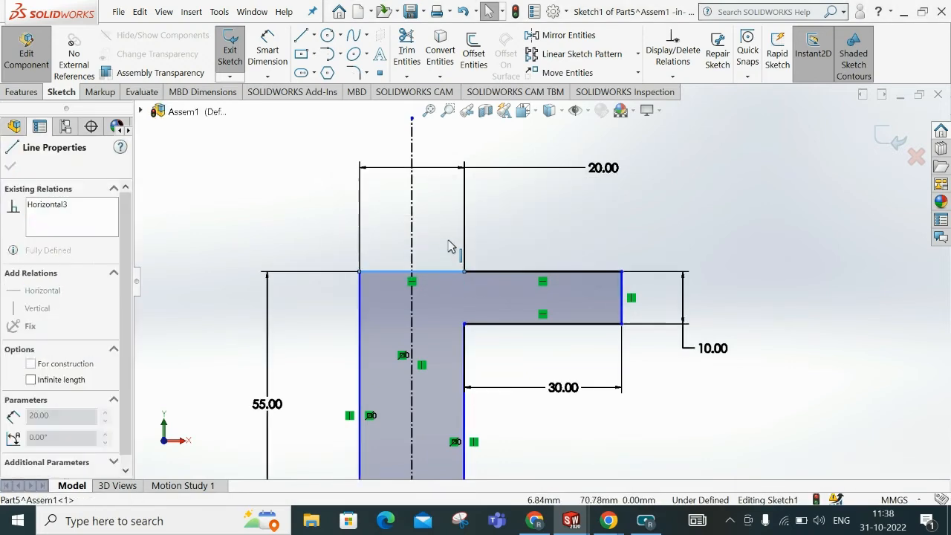
click(518, 374)
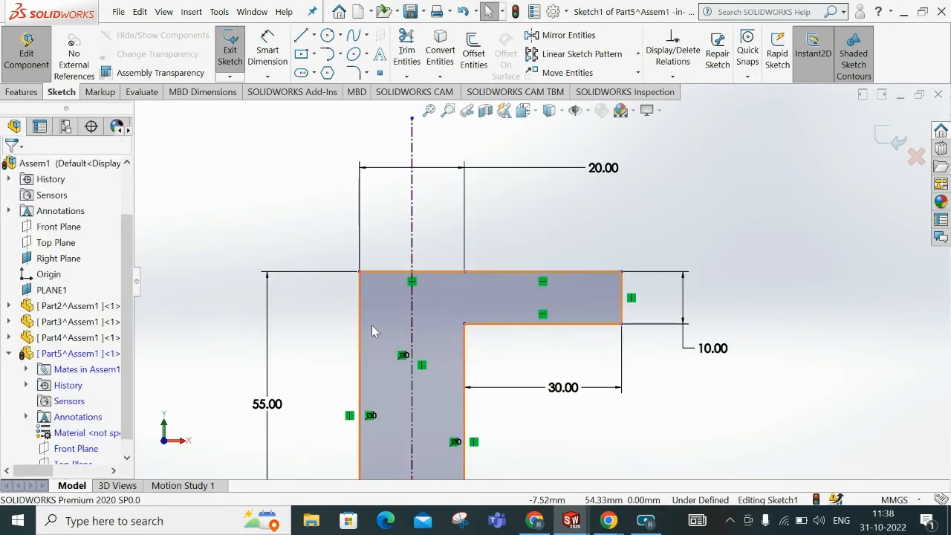
- Widen the upright freely about its centerline and delete the 20 mm width dimension above the profile
mouse_move(329, 285)
mouse_down()
mouse_move(309, 292)
mouse_move(325, 292)
mouse_up()
click(566, 423)
scroll(566, 423, up, 3)
scroll(567, 423, down, 1)
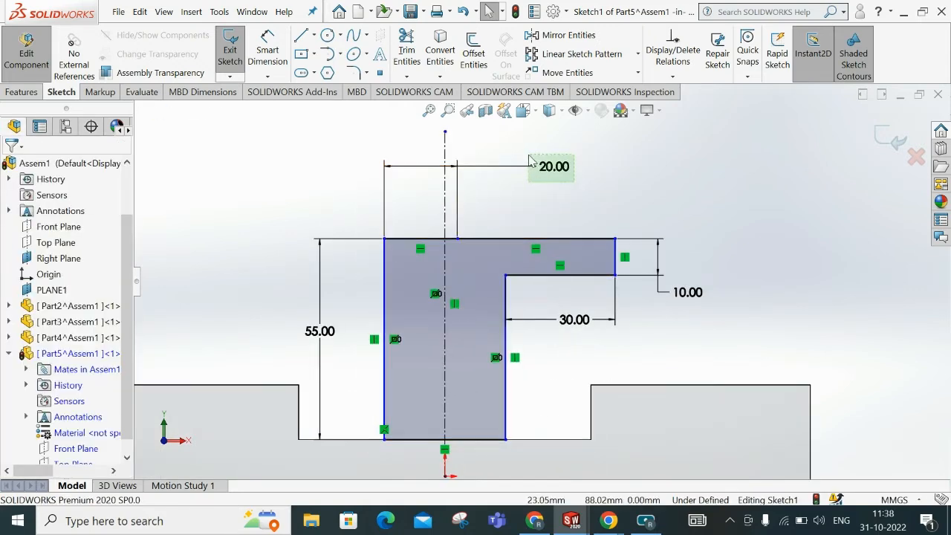
key(Delete)
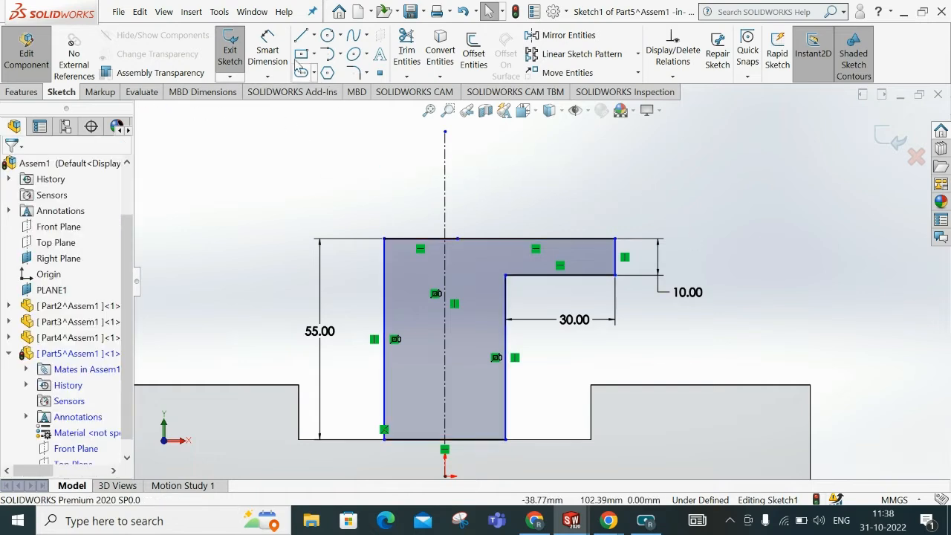
- Dimension the upright's width to 20 mm above the profile and leave Smart Dimension
click(269, 53)
click(506, 303)
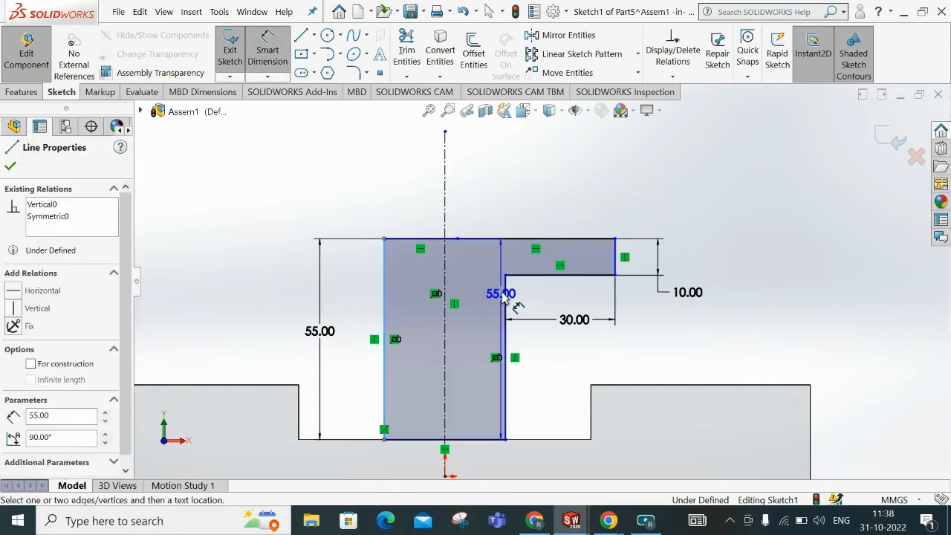
double_click(437, 196)
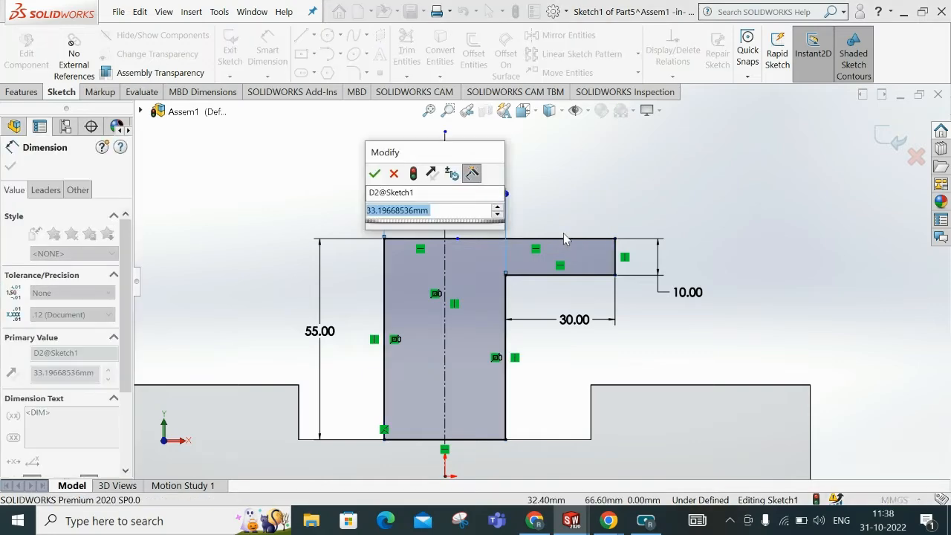
text(20)
key(Return)
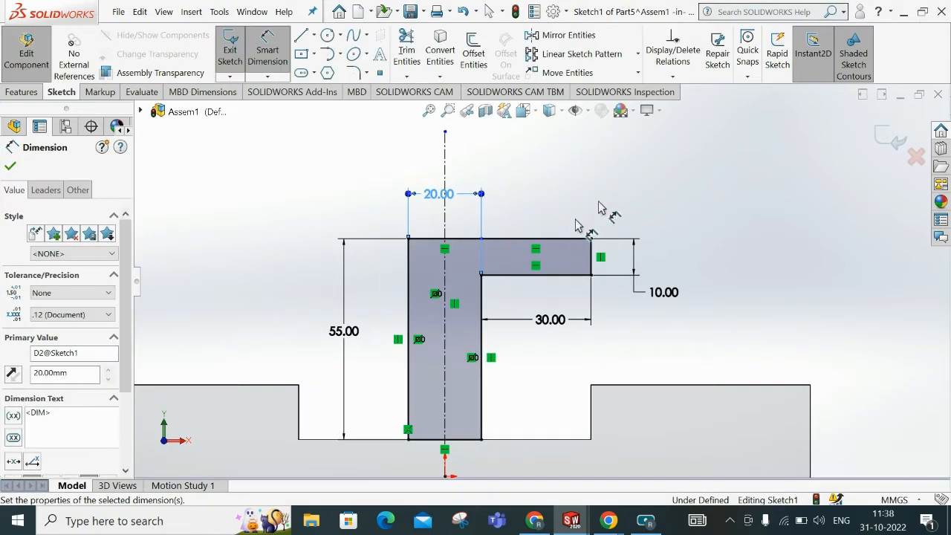
key(Escape)
key(Escape)
- Mirror the horizontal arm's three lines about the vertical centerline to form a T-shaped profile
scroll(584, 272, down, 2)
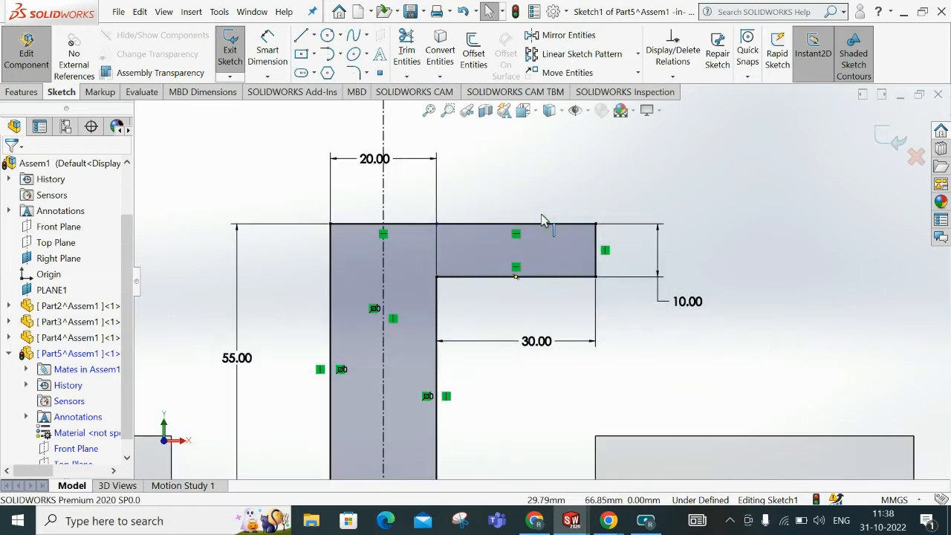
mouse_move(644, 313)
mouse_down()
mouse_move(516, 208)
mouse_move(542, 228)
mouse_up()
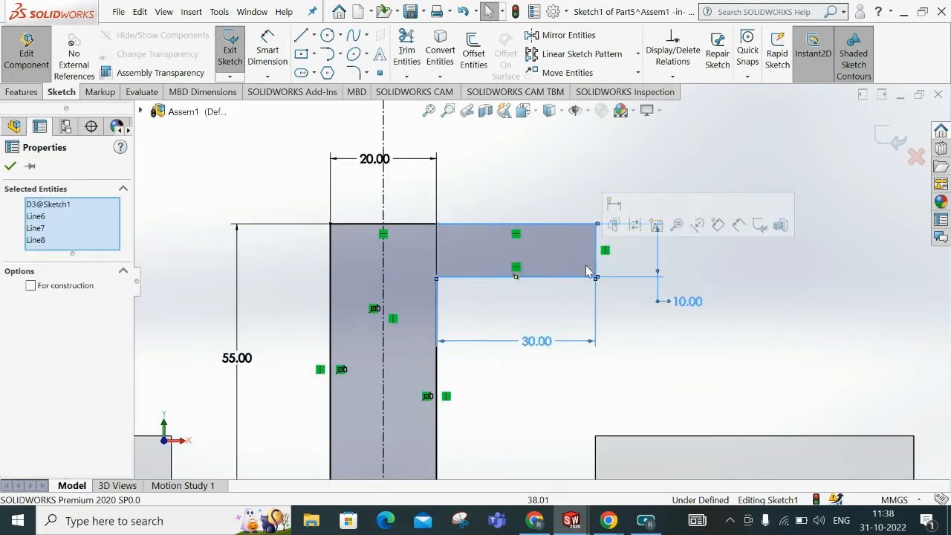
click(556, 36)
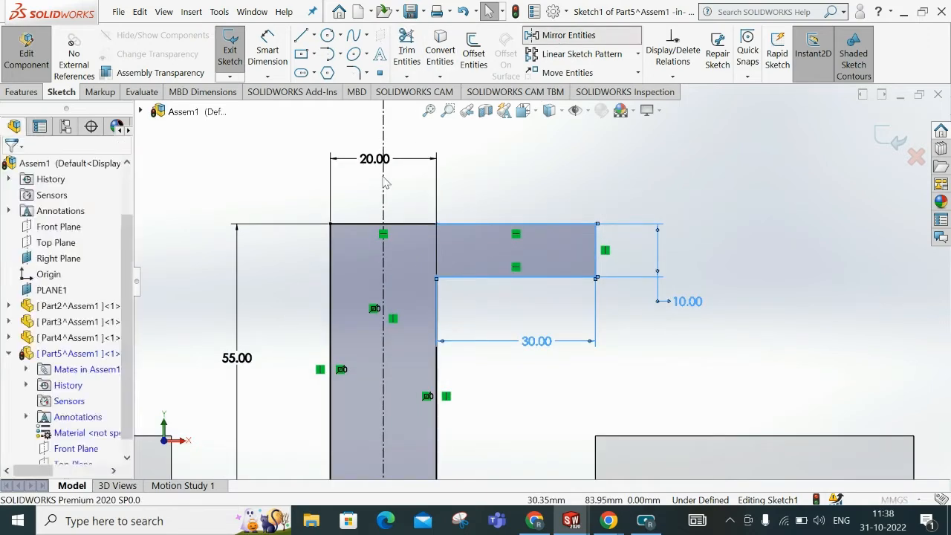
click(61, 358)
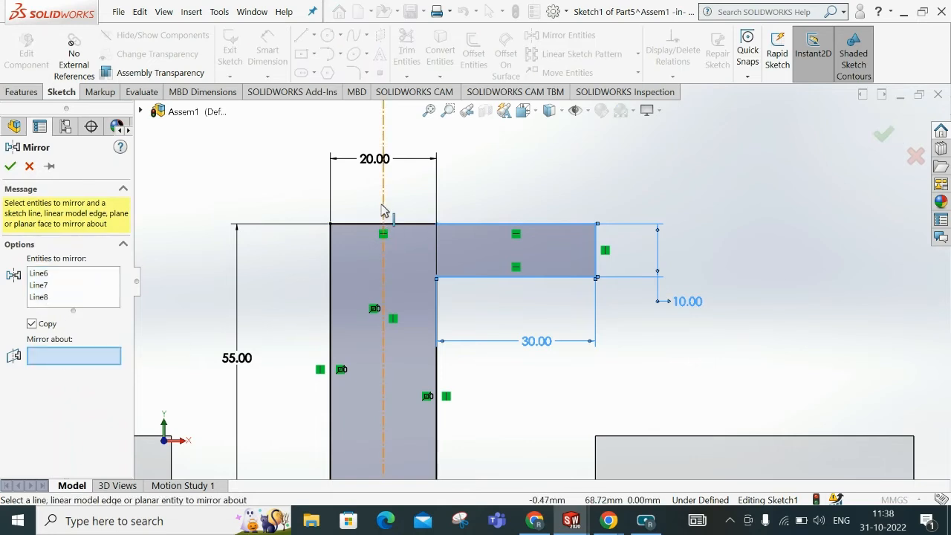
click(383, 211)
click(882, 134)
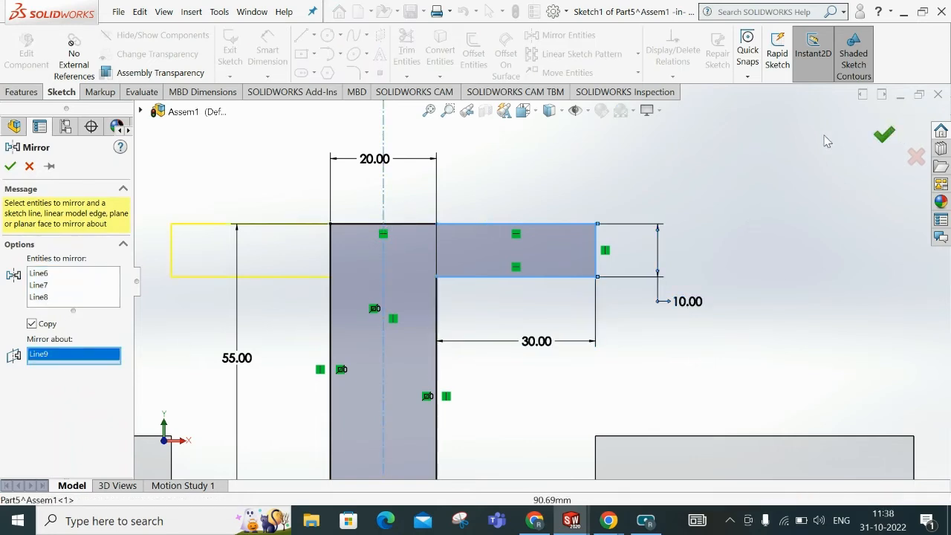
- Power trim the short vertical segment between the upright and the mirrored arm to merge them into one profile
click(407, 53)
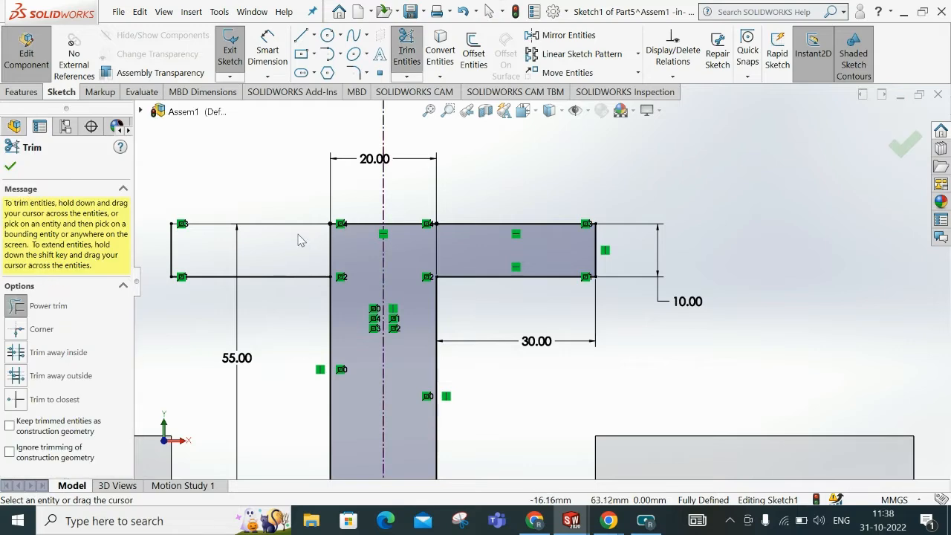
drag(300, 237, 347, 257)
key(Escape)
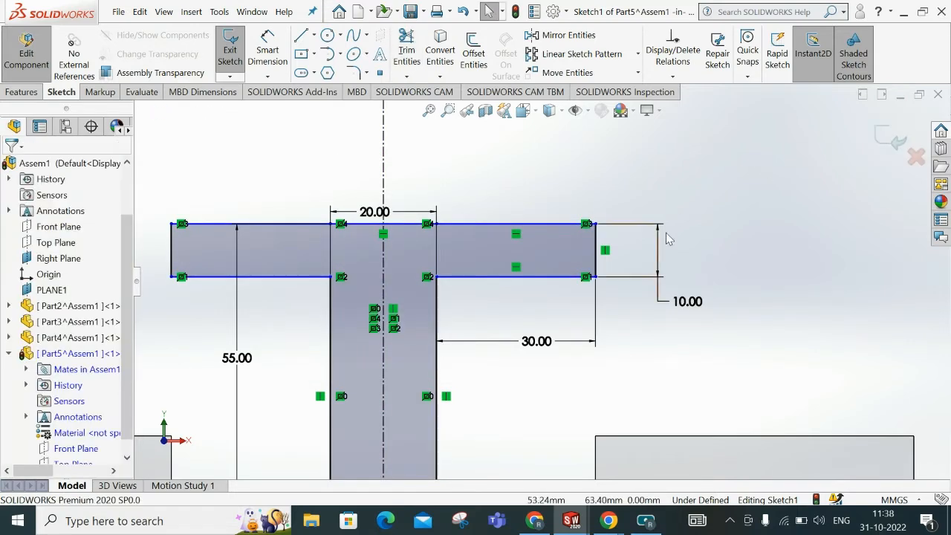
- Add a collinear relation between the lower edges of the two horizontal arms
scroll(223, 259, up, 3)
scroll(235, 254, down, 1)
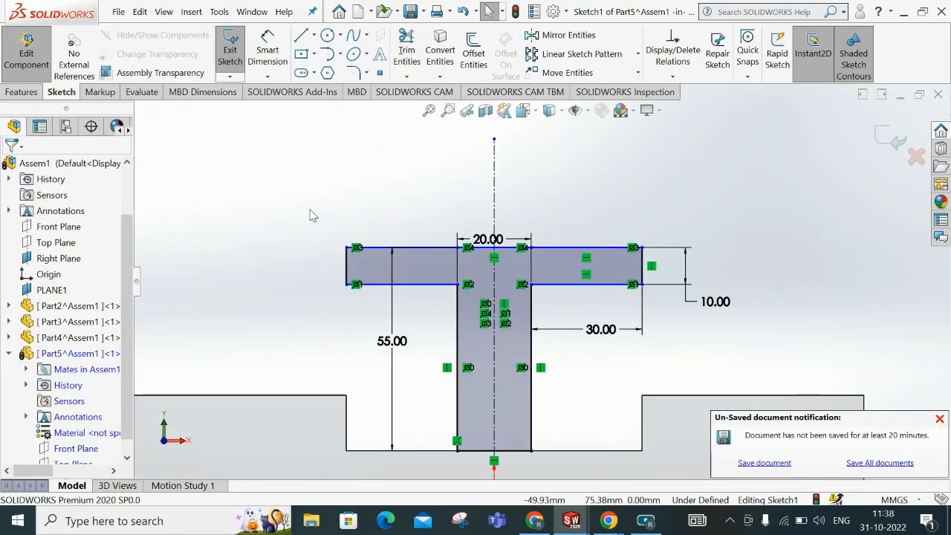
scroll(456, 304, down, 1)
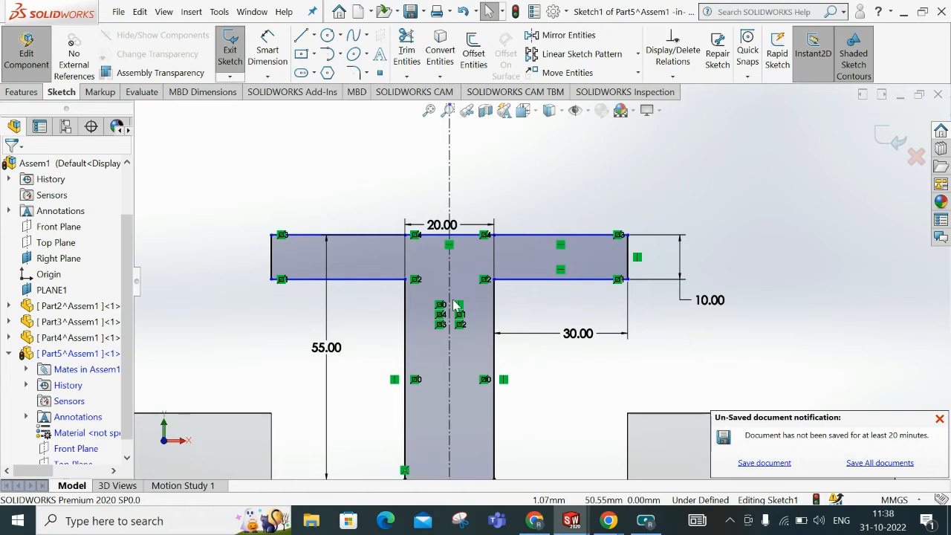
click(379, 283)
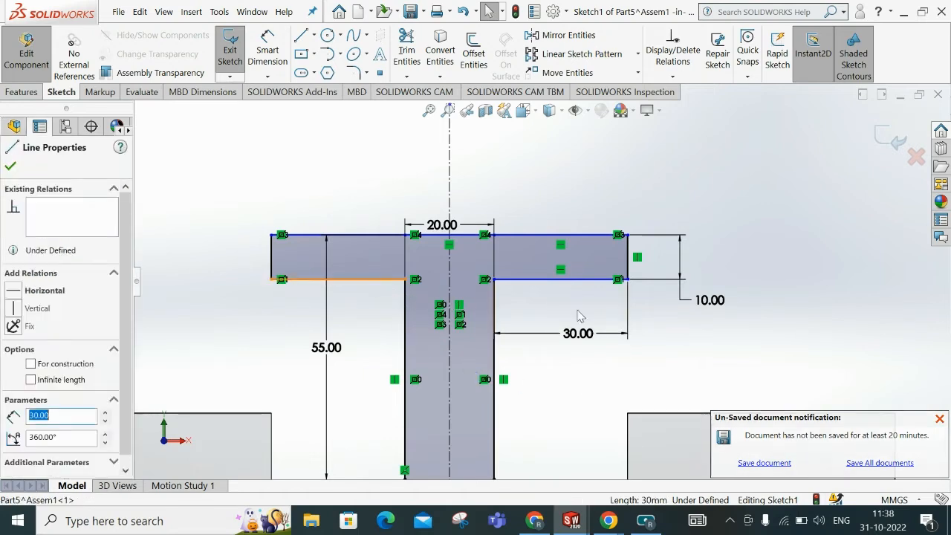
ctrl+click(557, 280)
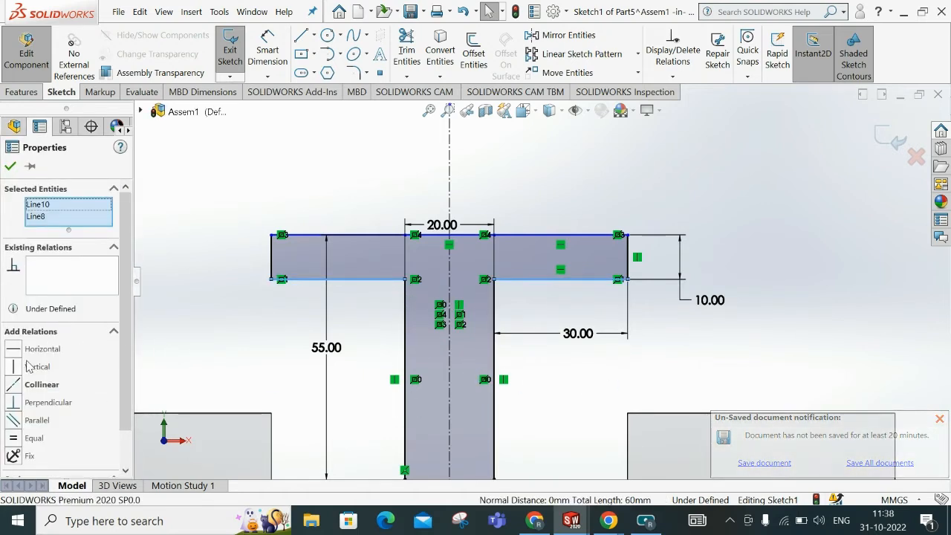
click(28, 384)
click(655, 375)
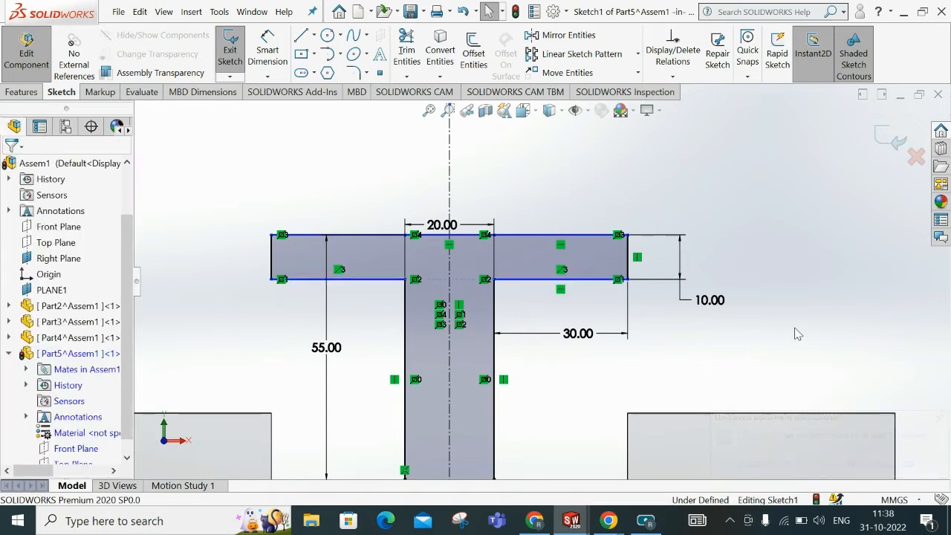
- Test which edges and corner points of the T-profile's top flange are still free to move
drag(375, 323, 382, 338)
click(548, 335)
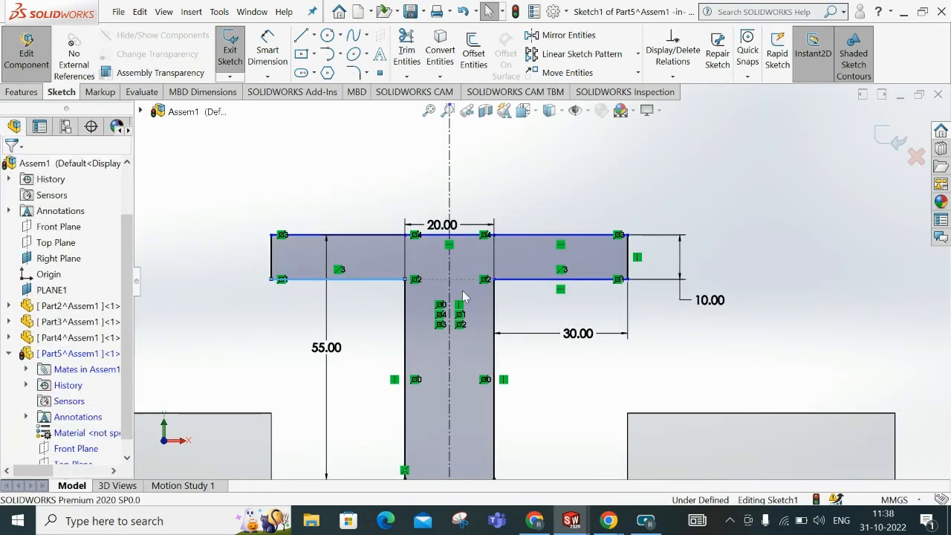
click(343, 217)
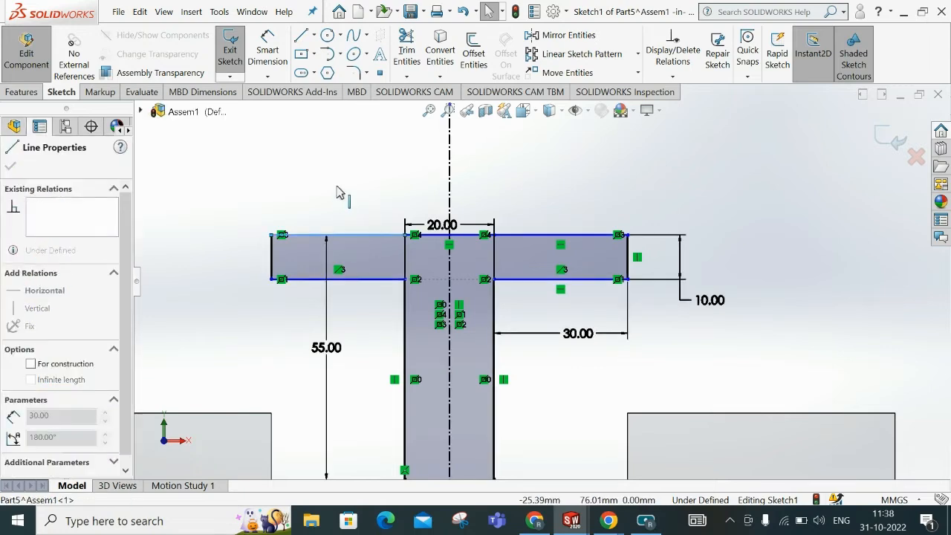
click(272, 235)
drag(275, 233, 369, 261)
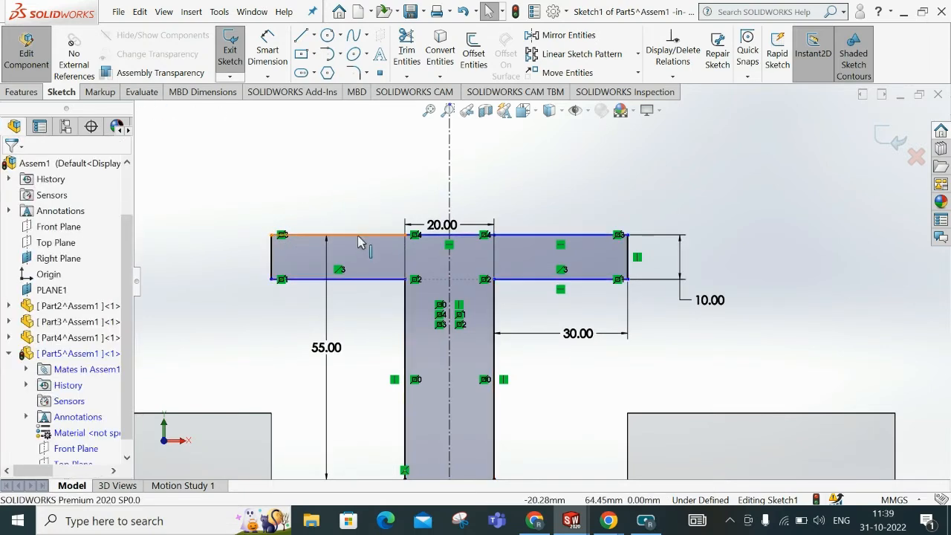
click(360, 241)
click(389, 202)
click(260, 253)
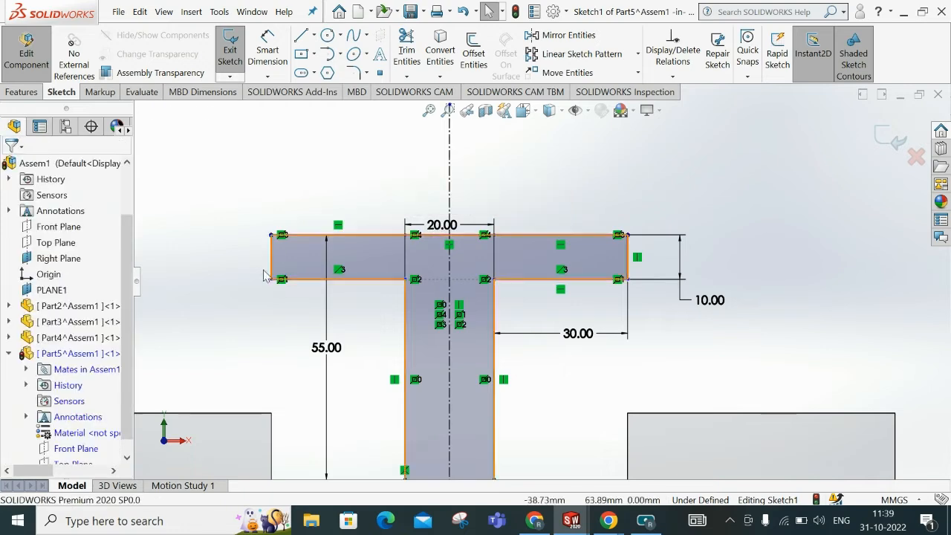
click(272, 261)
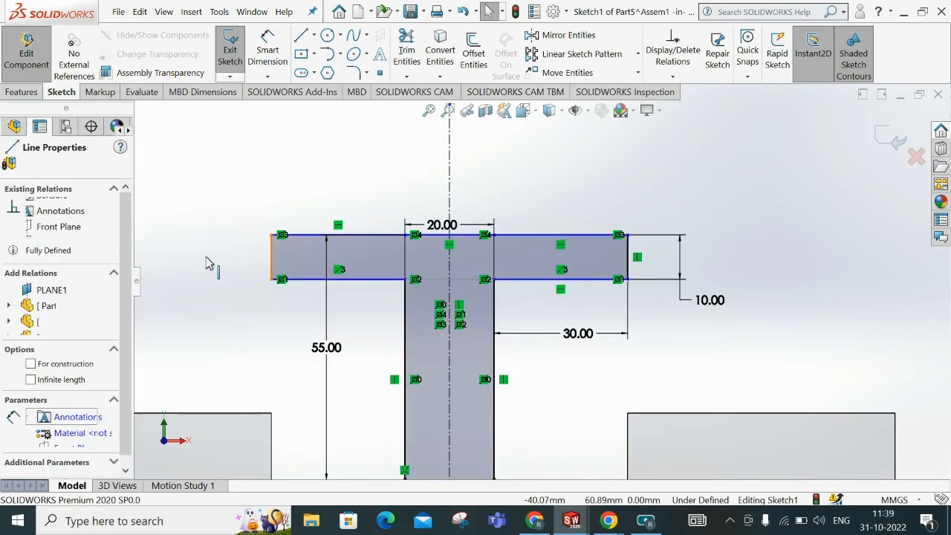
drag(277, 292, 264, 333)
click(265, 332)
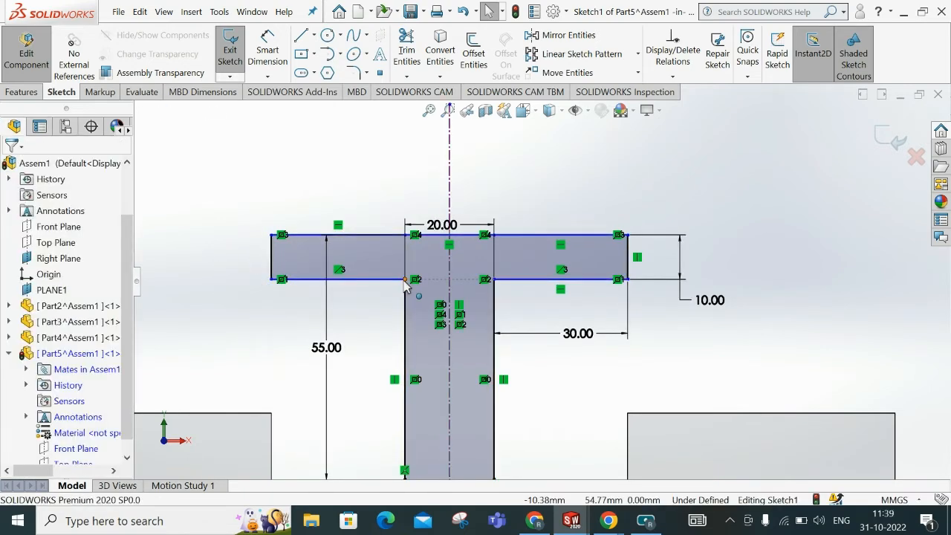
drag(405, 279, 385, 345)
click(550, 318)
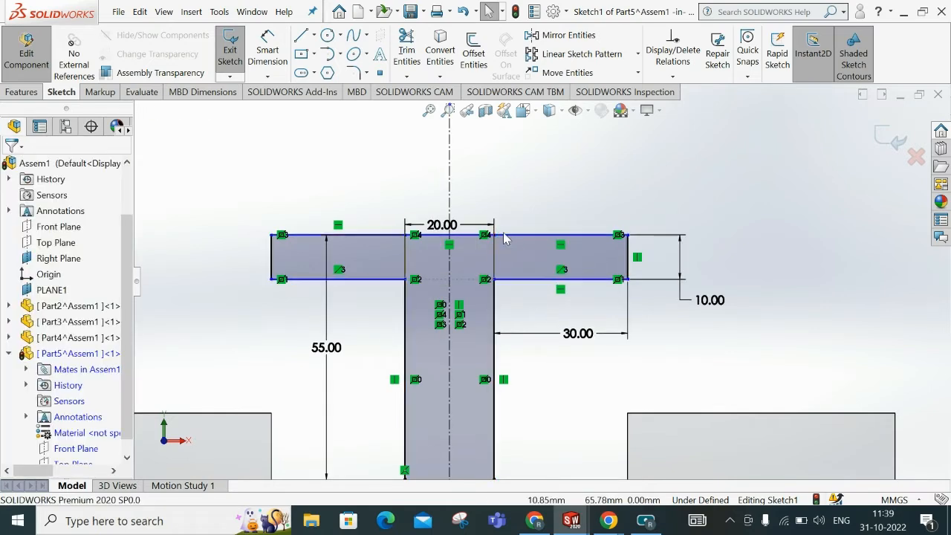
mouse_move(522, 199)
mouse_down()
mouse_move(569, 218)
mouse_move(547, 191)
mouse_move(494, 295)
mouse_move(467, 269)
mouse_move(510, 254)
mouse_up()
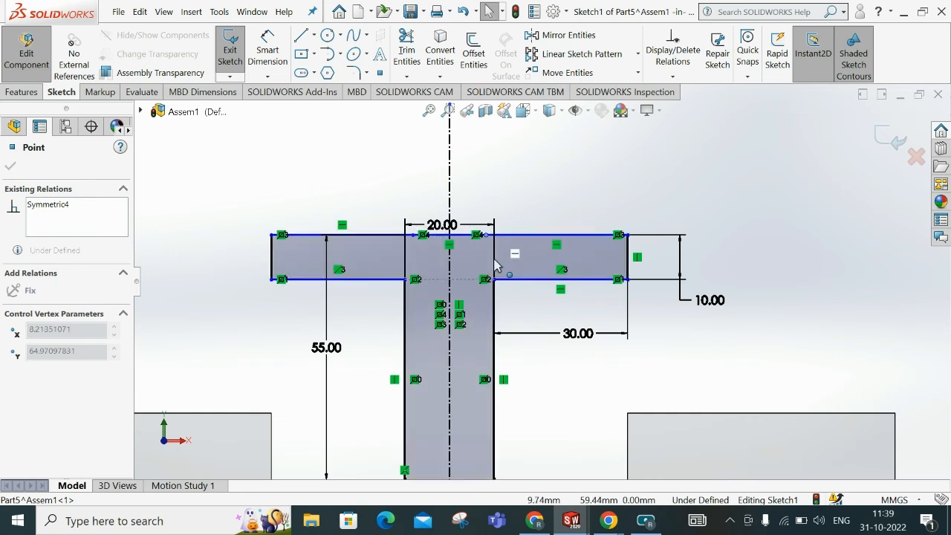
- Delete the three line segments forming the flange's top edge, including the one referenced by the 55 mm height dimension
click(526, 236)
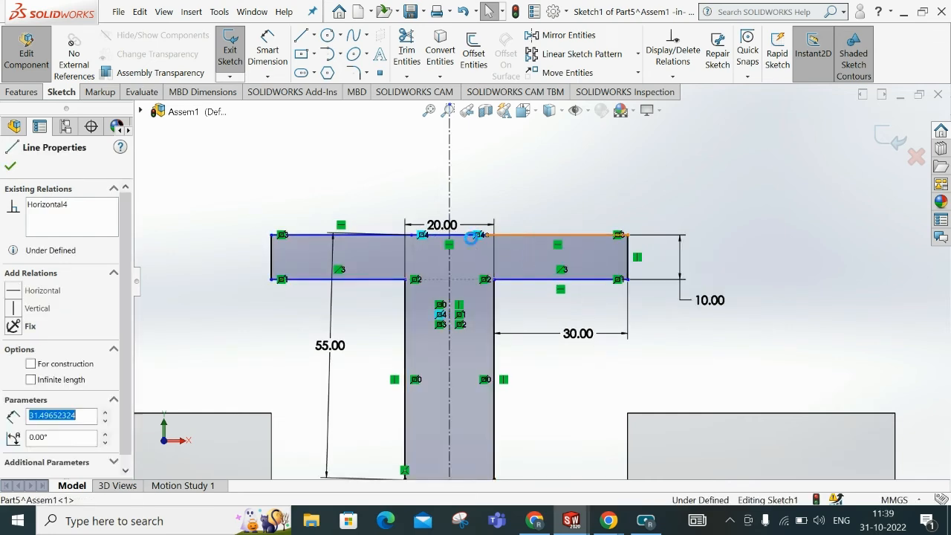
key(Delete)
click(465, 234)
key(Delete)
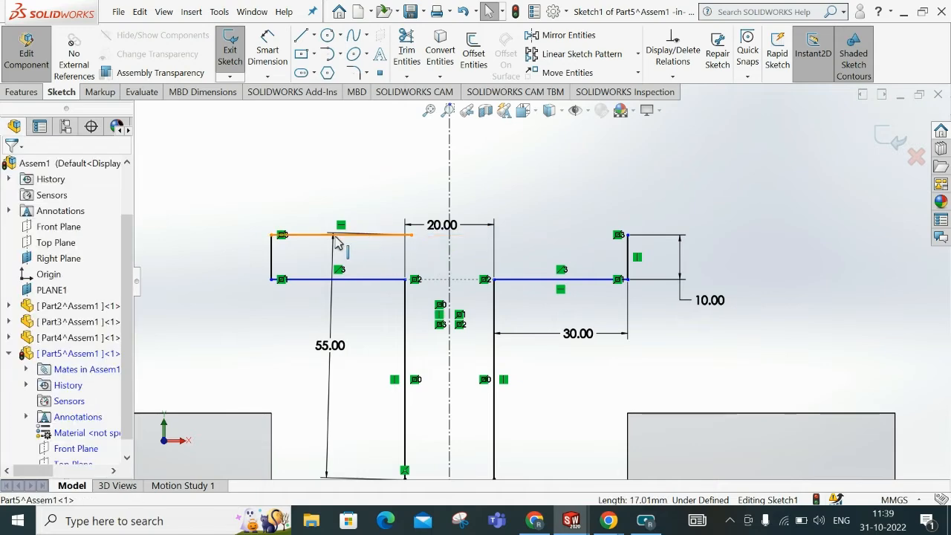
click(334, 235)
key(Delete)
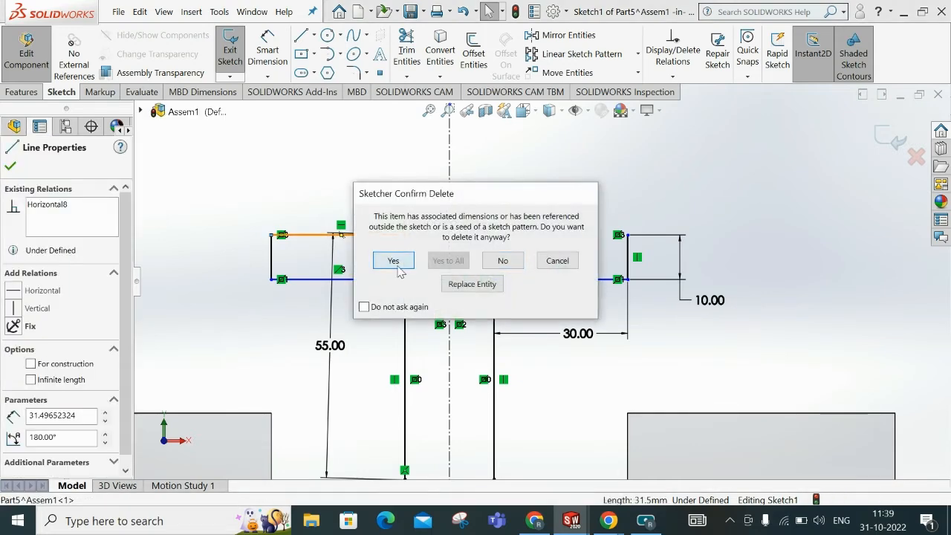
click(395, 262)
- Sketch a single 80 mm horizontal line between the flange's upper corners to close the T-profile
click(301, 35)
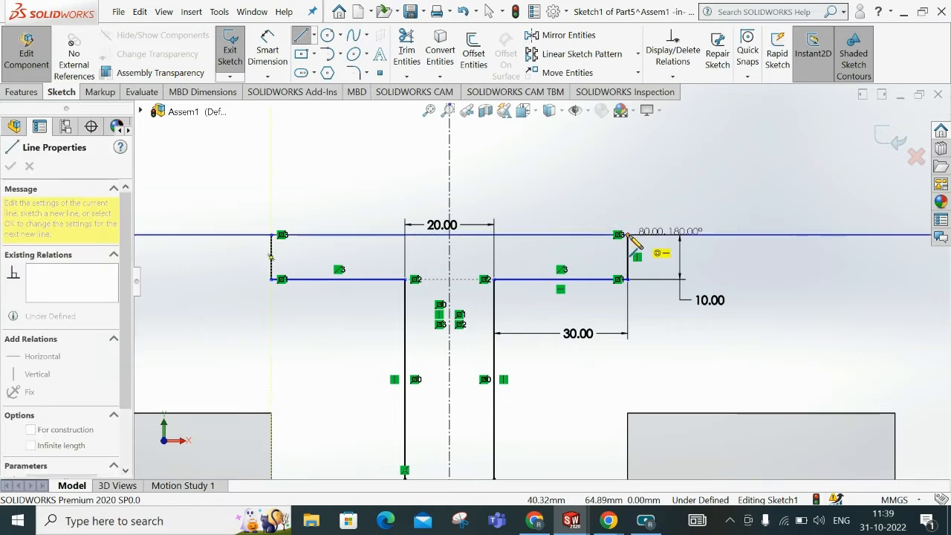
click(628, 235)
right_click(631, 239)
click(668, 249)
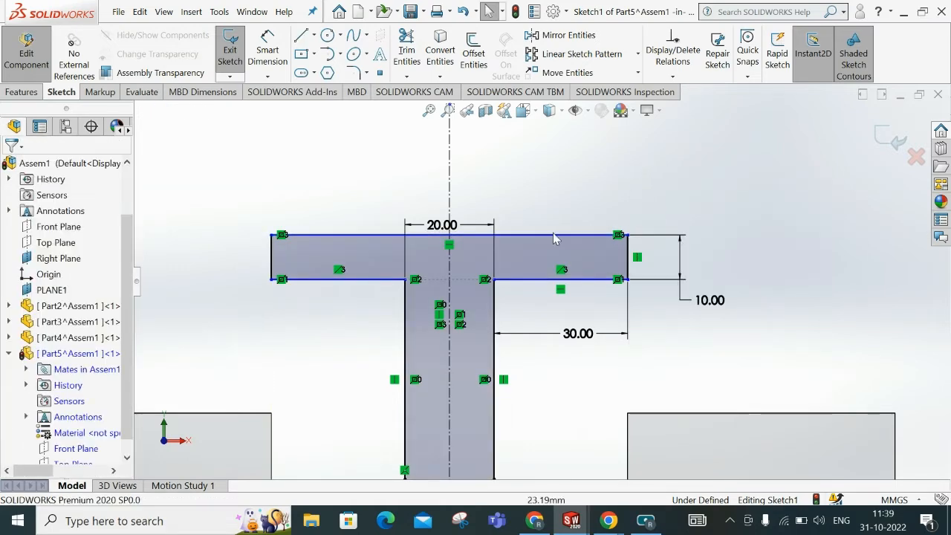
- Move the flange's top edge up to about 67 mm above the profile's base
drag(542, 236, 549, 184)
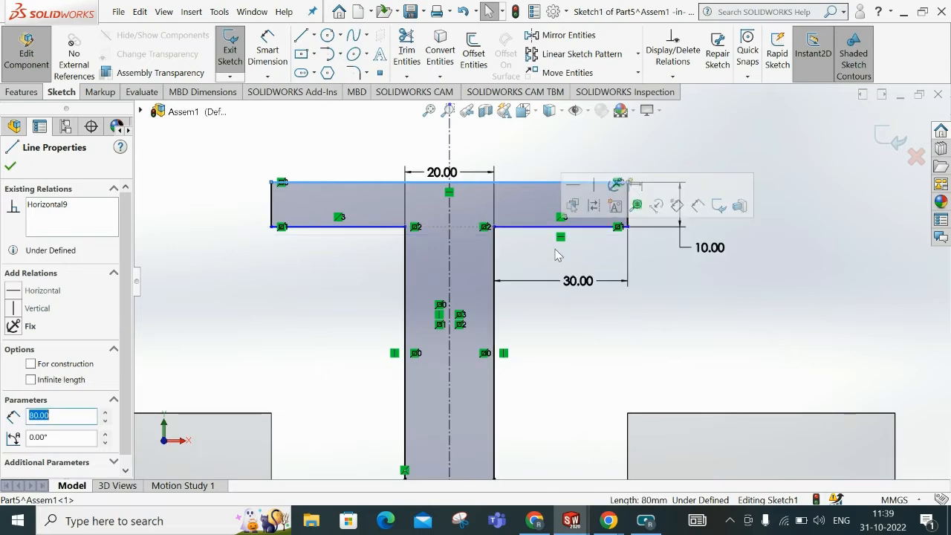
click(645, 312)
scroll(611, 315, up, 3)
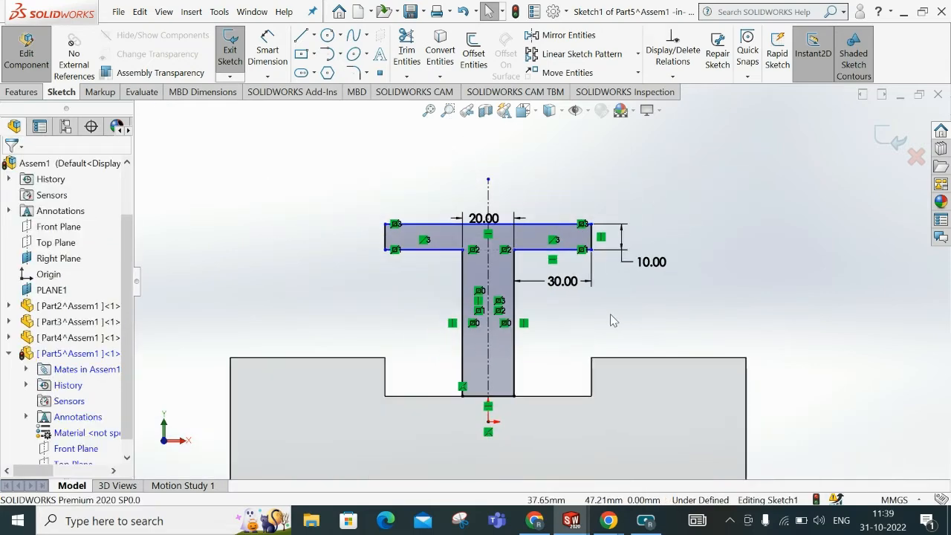
click(286, 67)
click(498, 403)
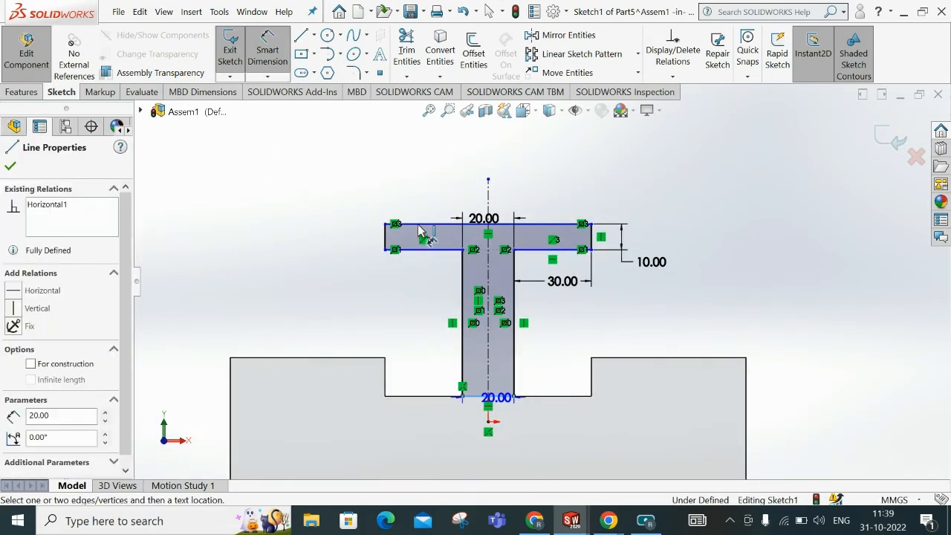
click(419, 221)
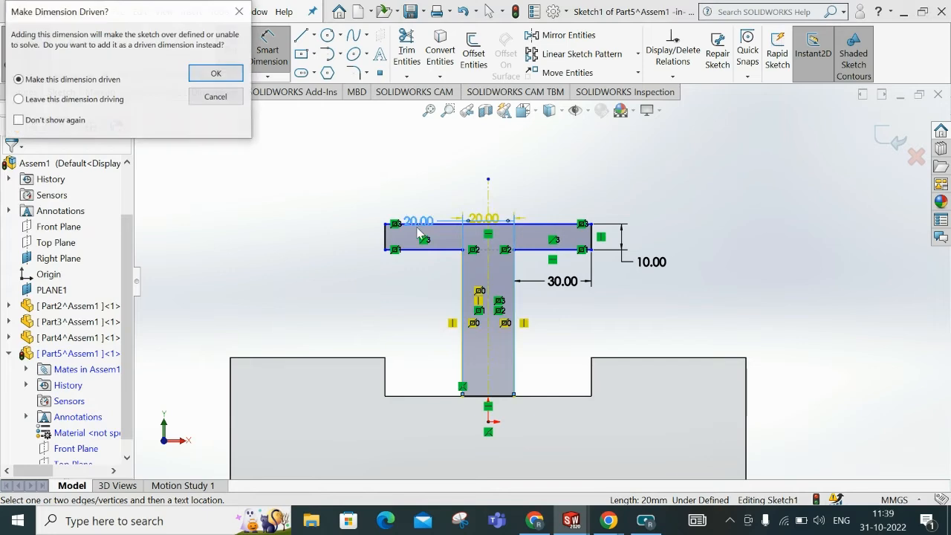
click(223, 101)
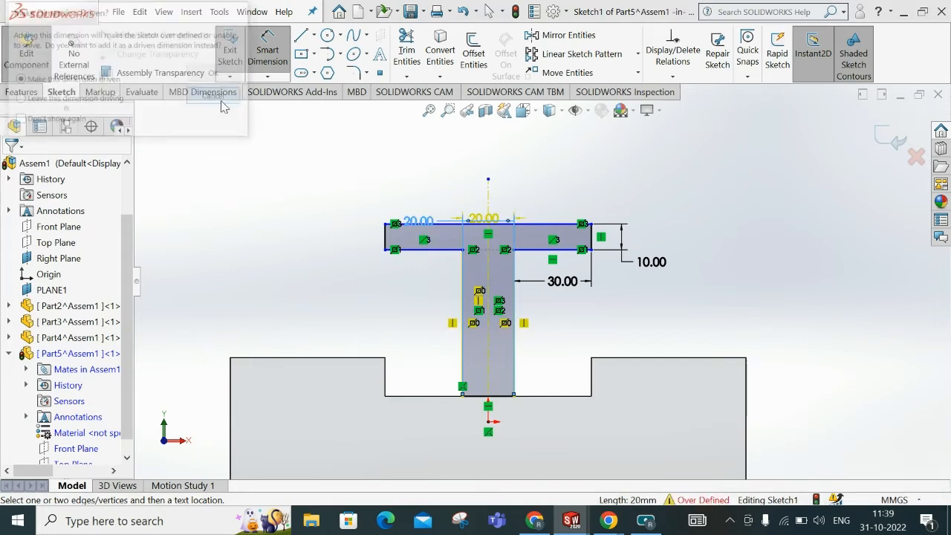
- Dimension the T-profile's overall height from base line to top edge as 65 mm and exit the sketch
click(439, 226)
click(499, 396)
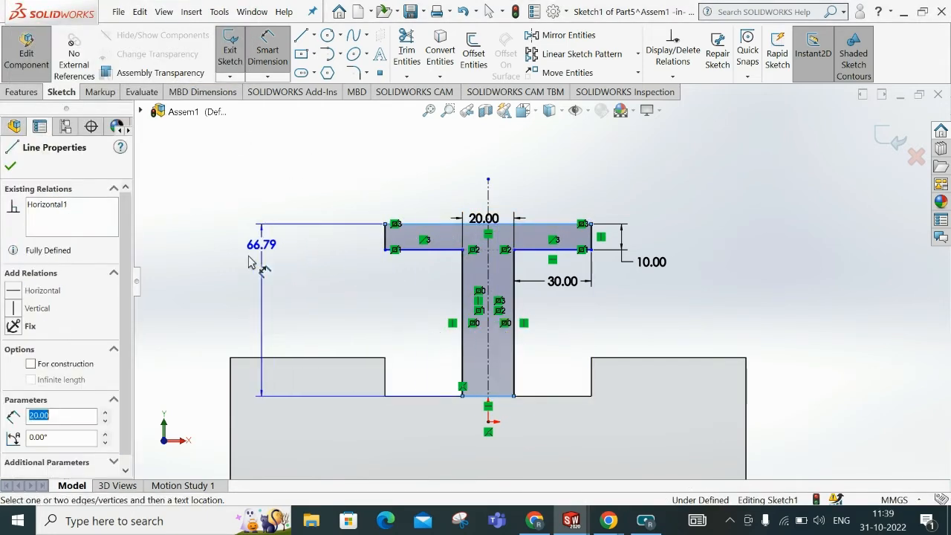
click(206, 305)
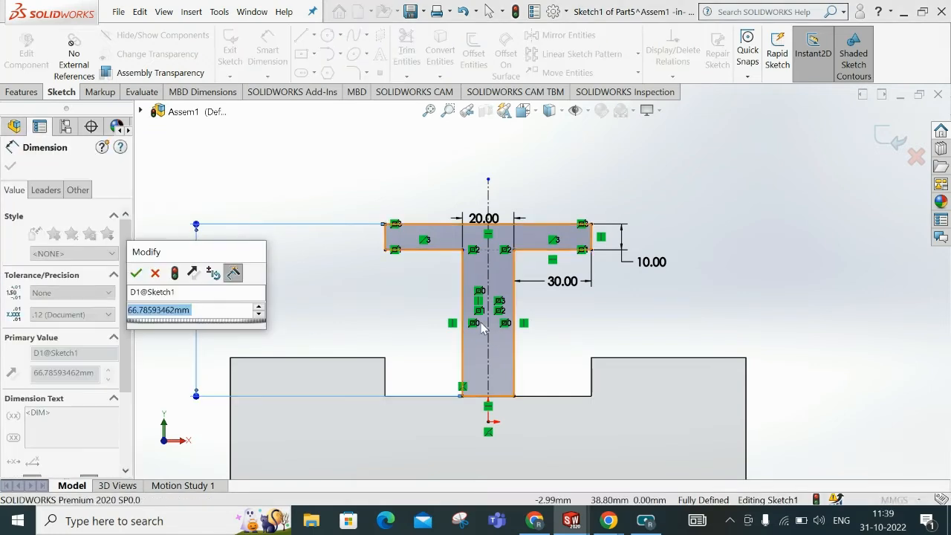
text(65)
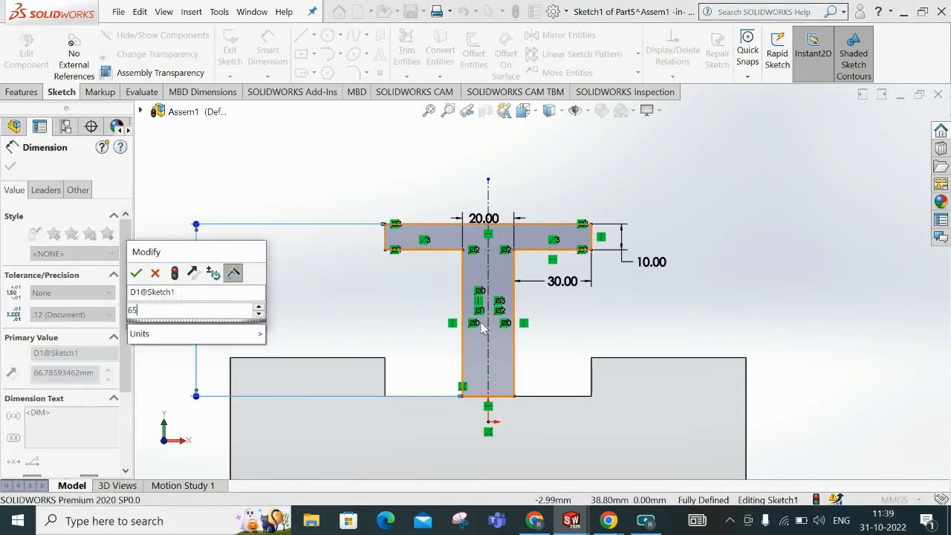
key(Return)
click(785, 269)
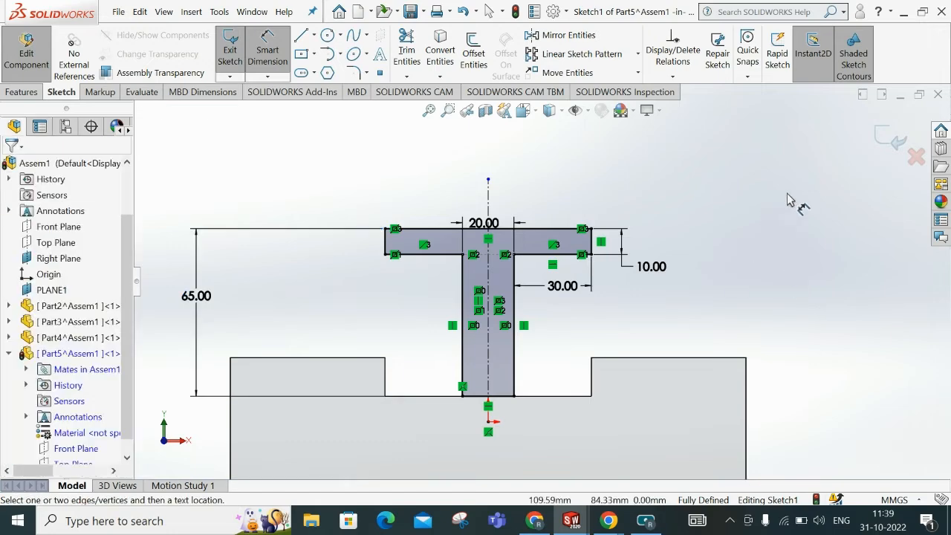
click(899, 142)
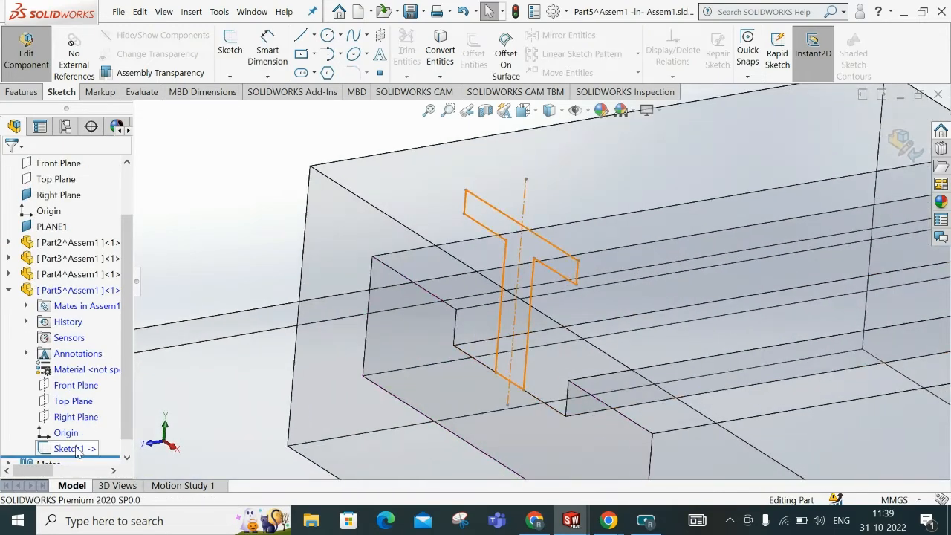
- Extrude the T-profile sketch as a blind boss 50 mm deep
click(75, 449)
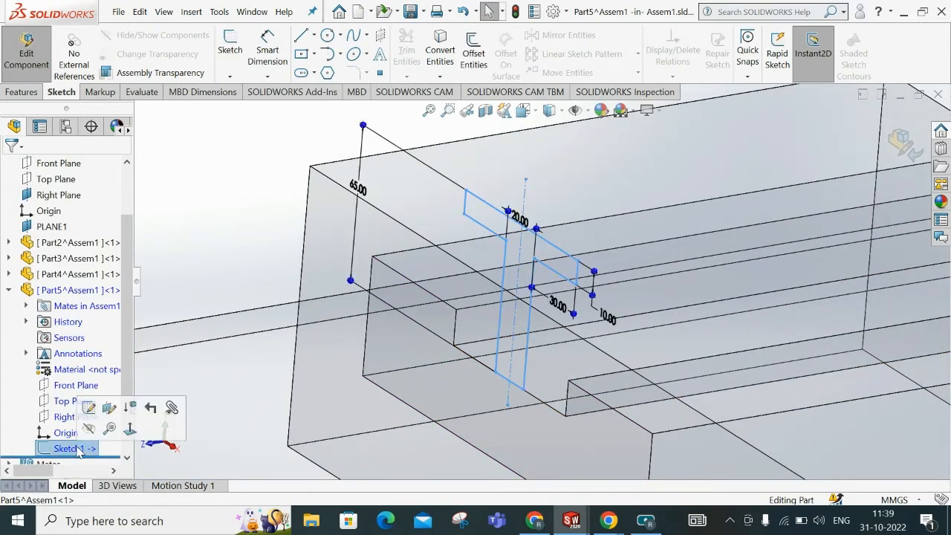
click(22, 93)
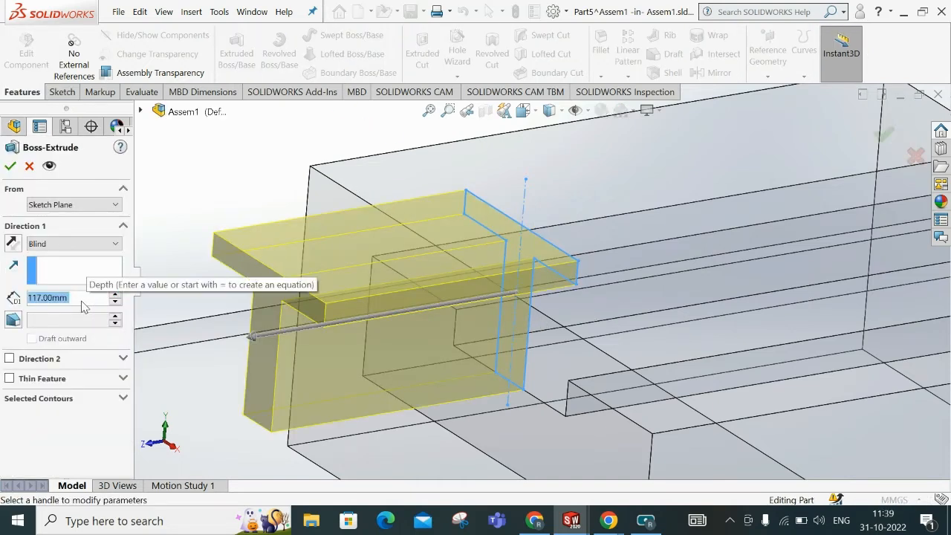
text(50)
key(Return)
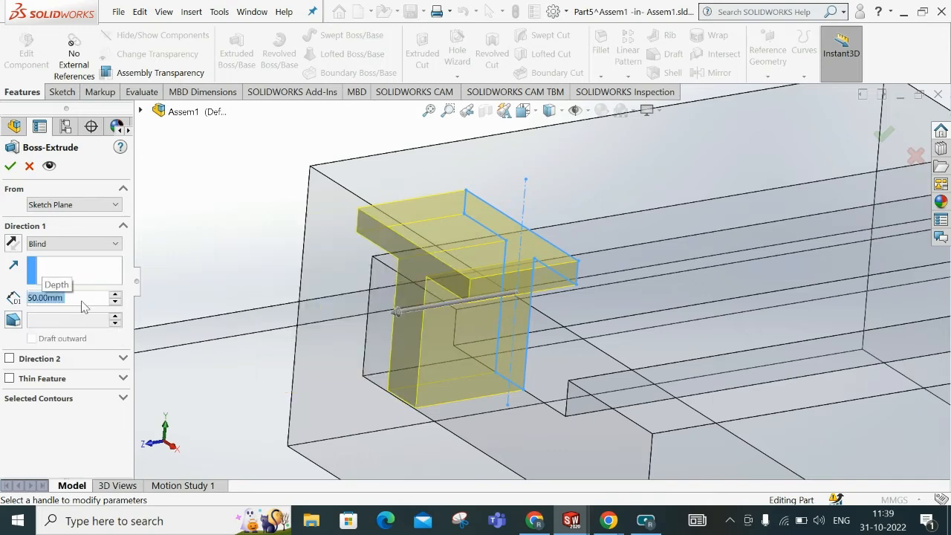
click(11, 166)
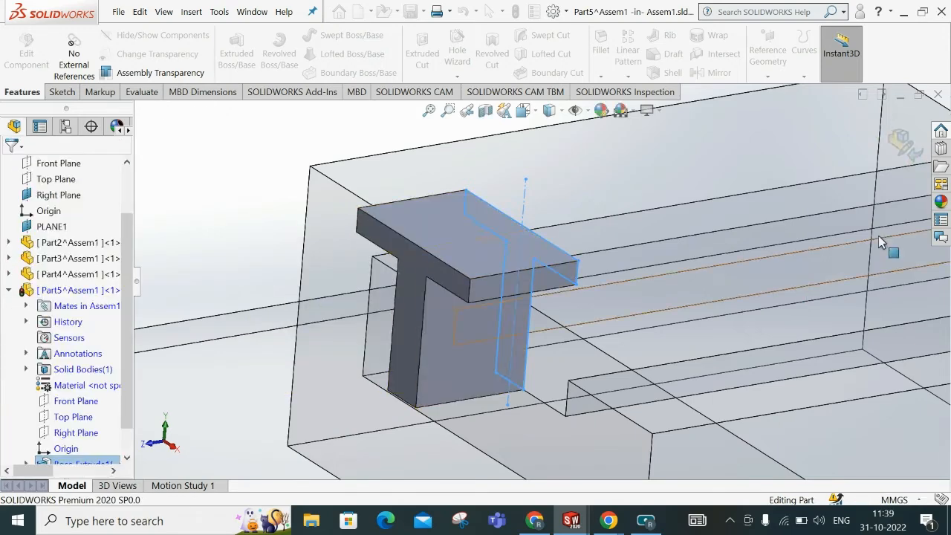
- Finish editing the T-shaped part in context and rebuild the assembly
click(911, 155)
middle_drag(683, 319, 530, 336)
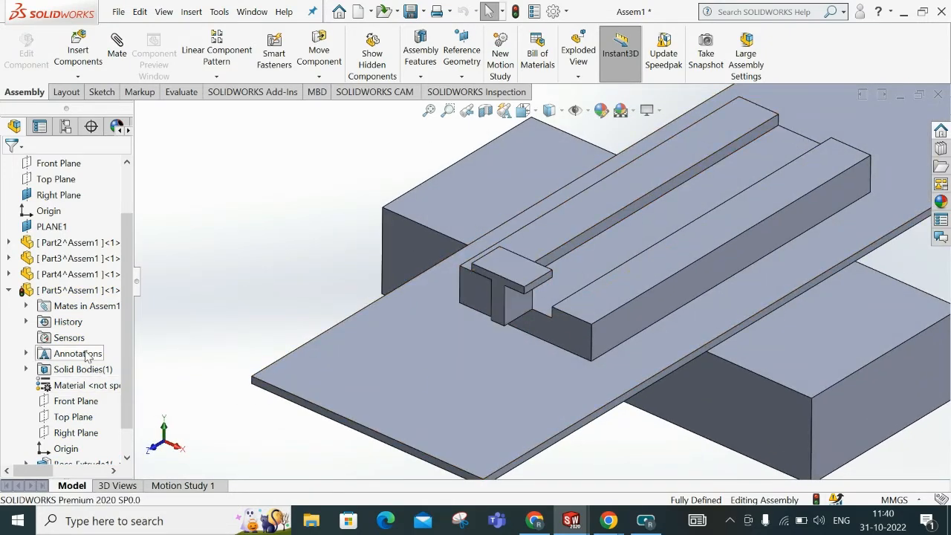
click(518, 13)
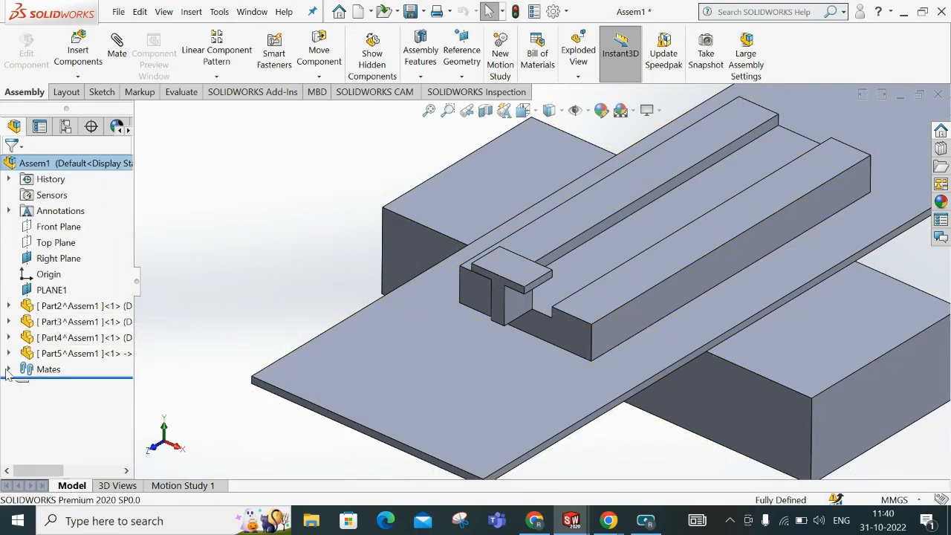
- Delete the InPlace4 mate, removing the base sketch's references to other assembly entities, and rebuild the assembly
click(8, 370)
right_click(71, 450)
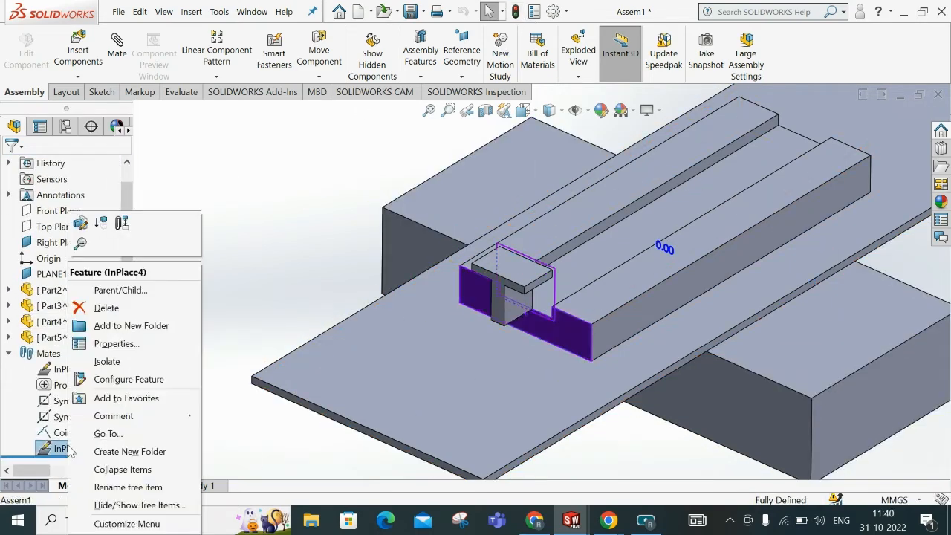
click(106, 307)
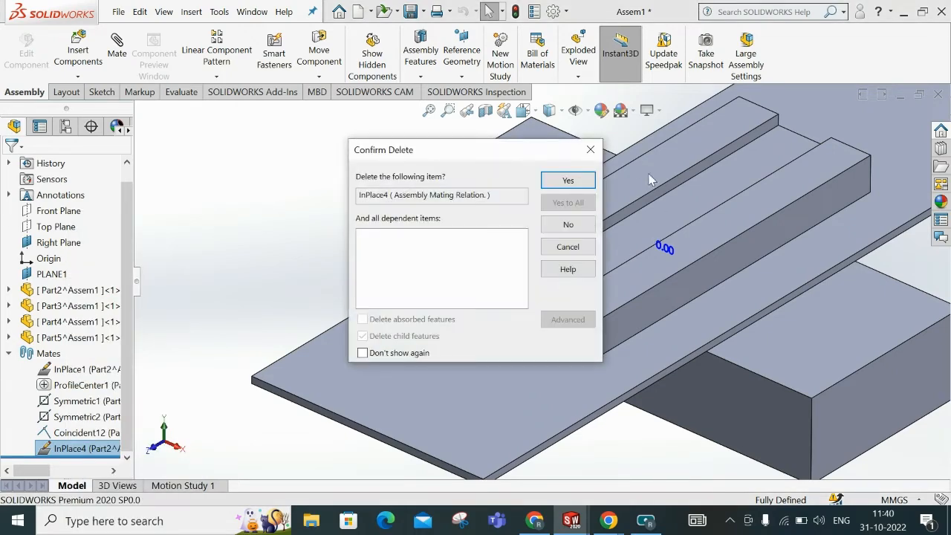
click(579, 188)
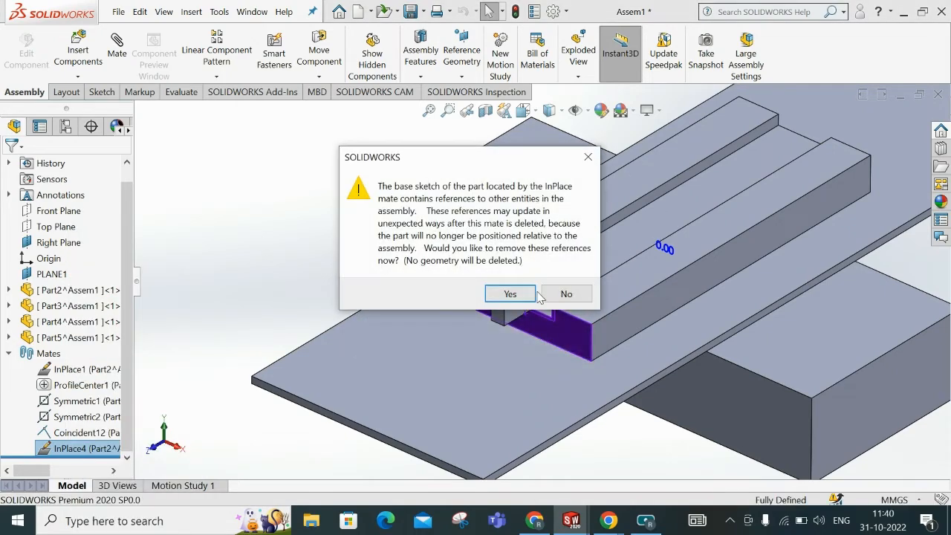
click(512, 291)
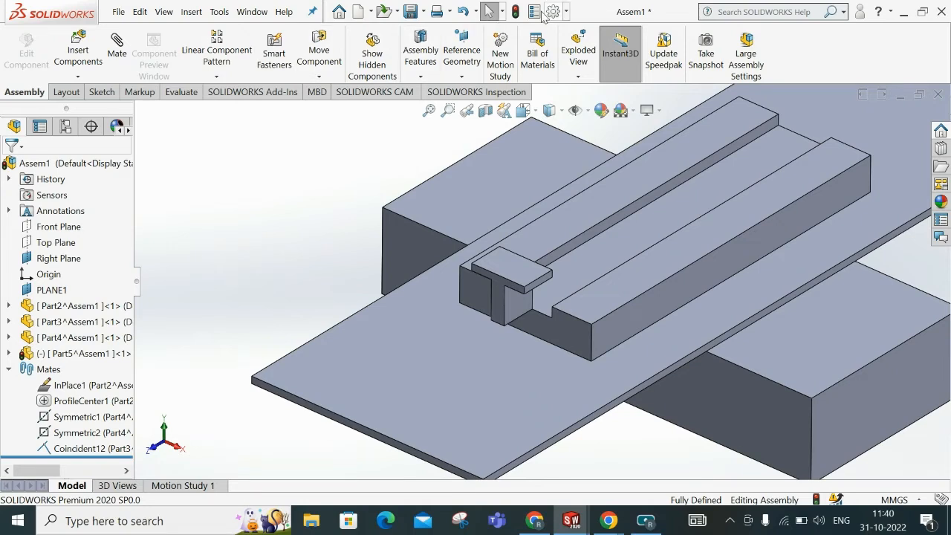
click(518, 15)
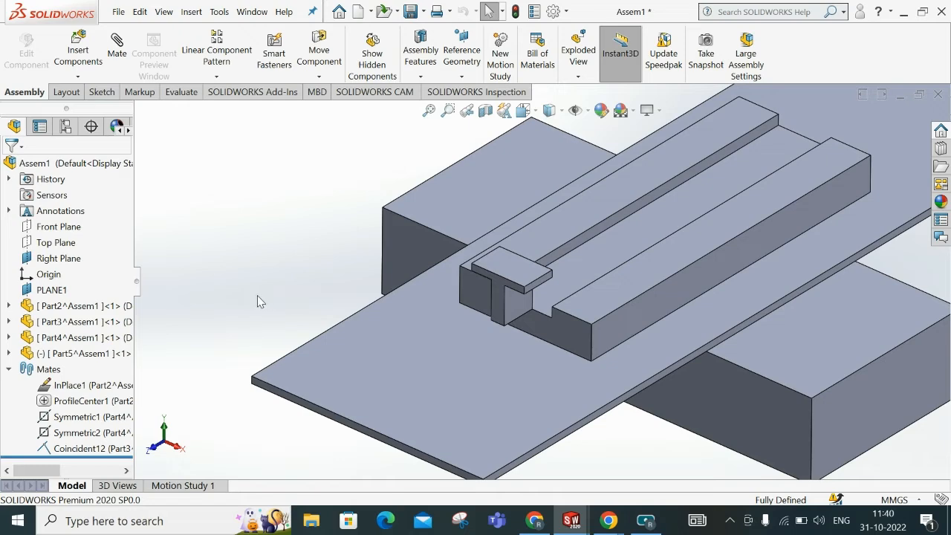
- Edit the T-shaped part in context and open its base extrusion's sketch for editing, viewed normal to the sketch plane
right_click(61, 354)
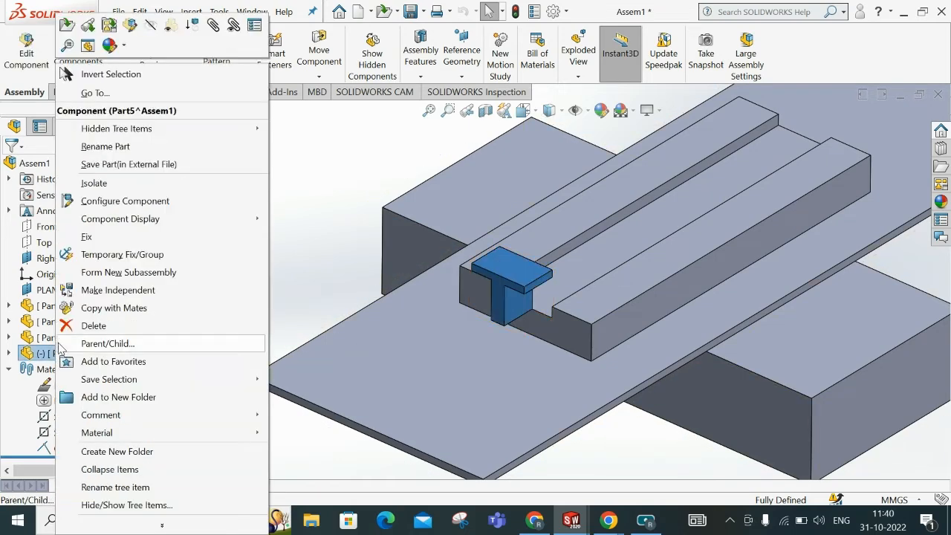
click(137, 28)
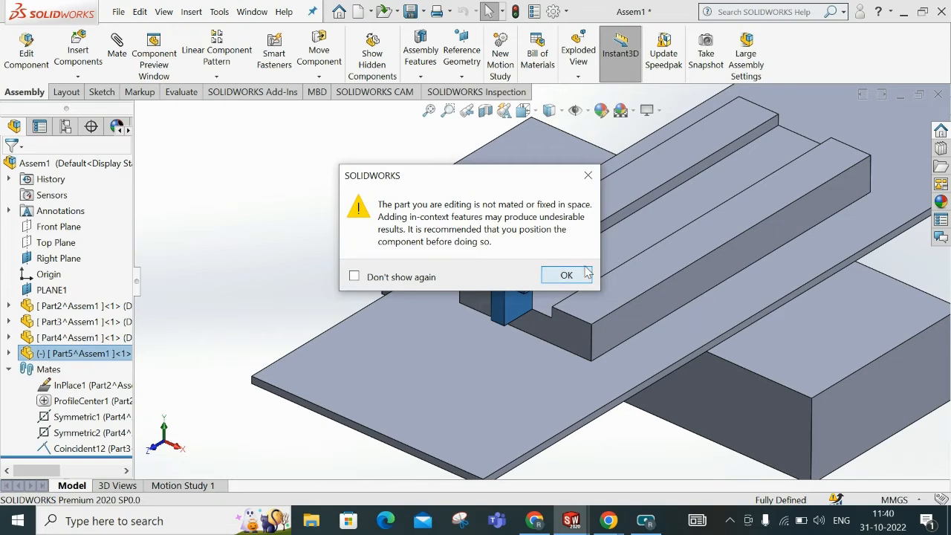
click(544, 275)
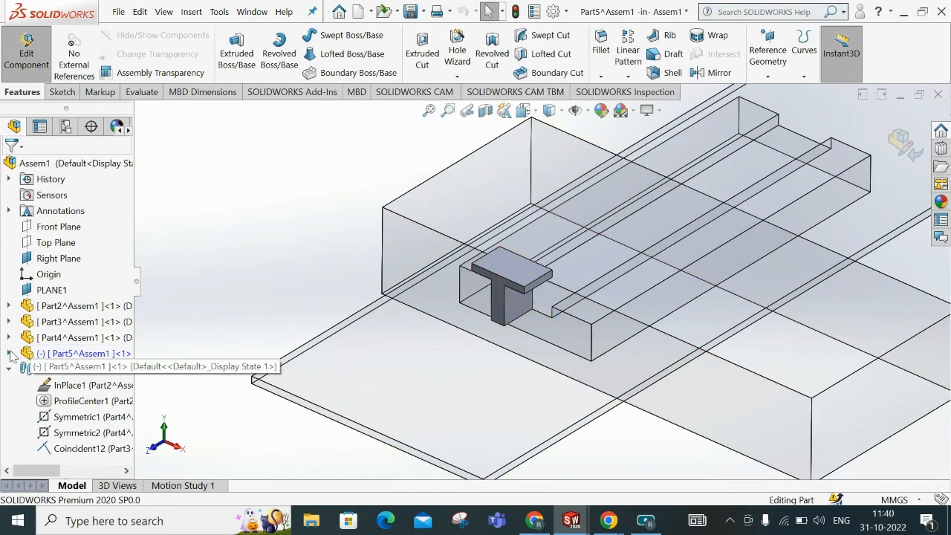
click(8, 354)
click(26, 448)
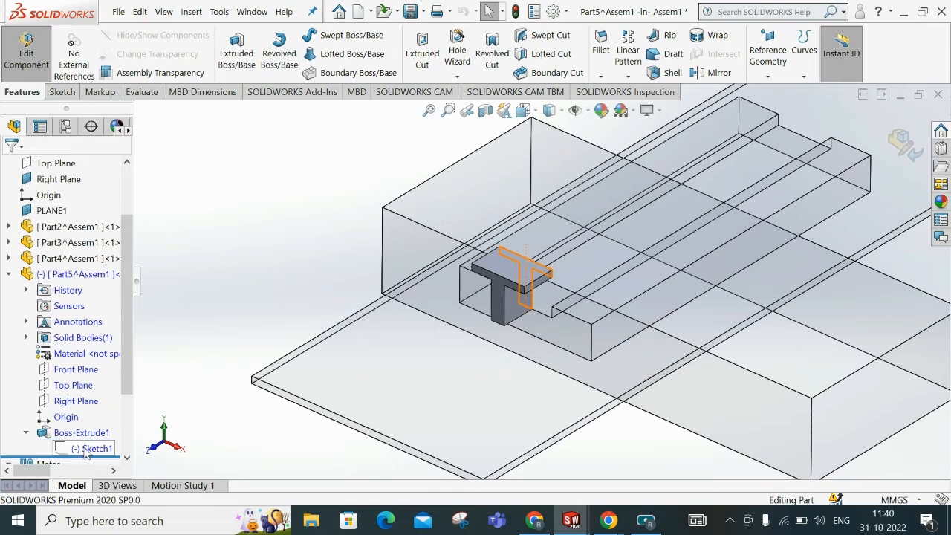
right_click(85, 451)
click(104, 246)
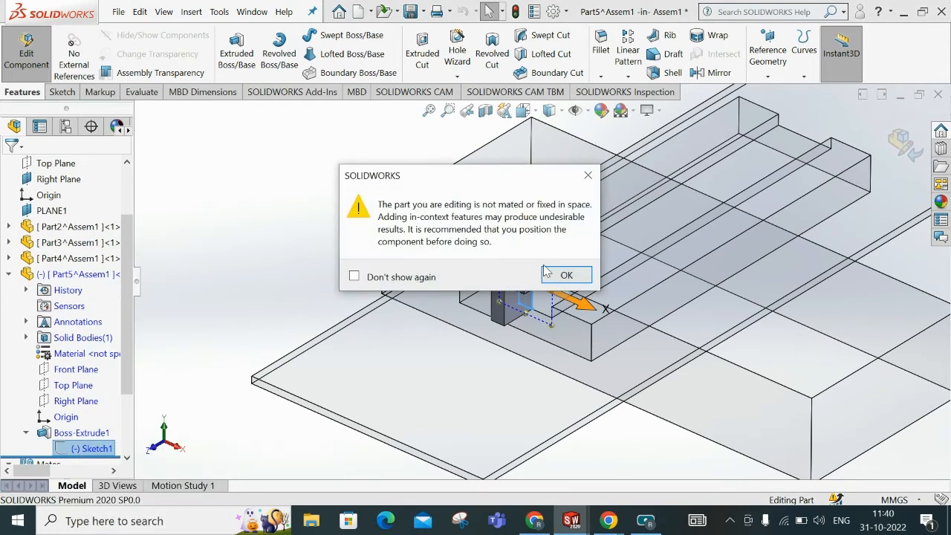
click(550, 275)
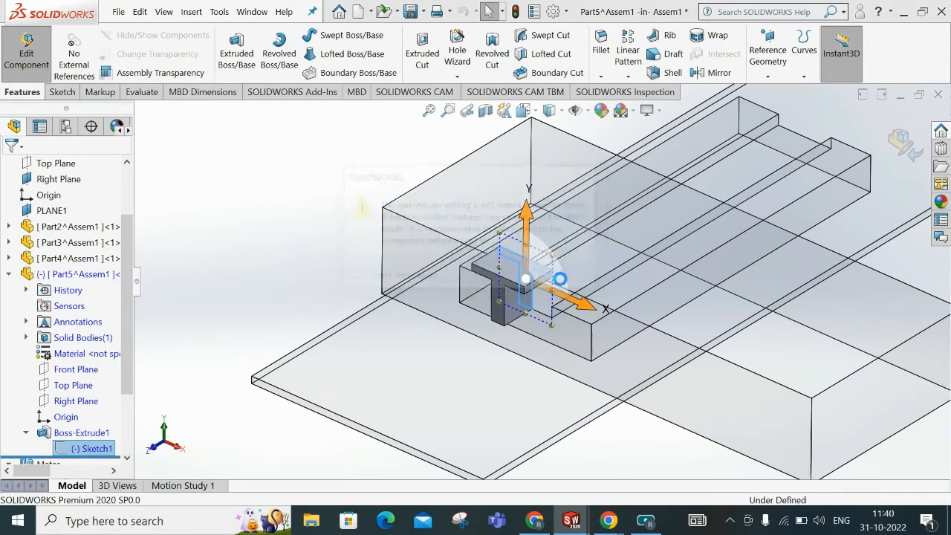
click(533, 112)
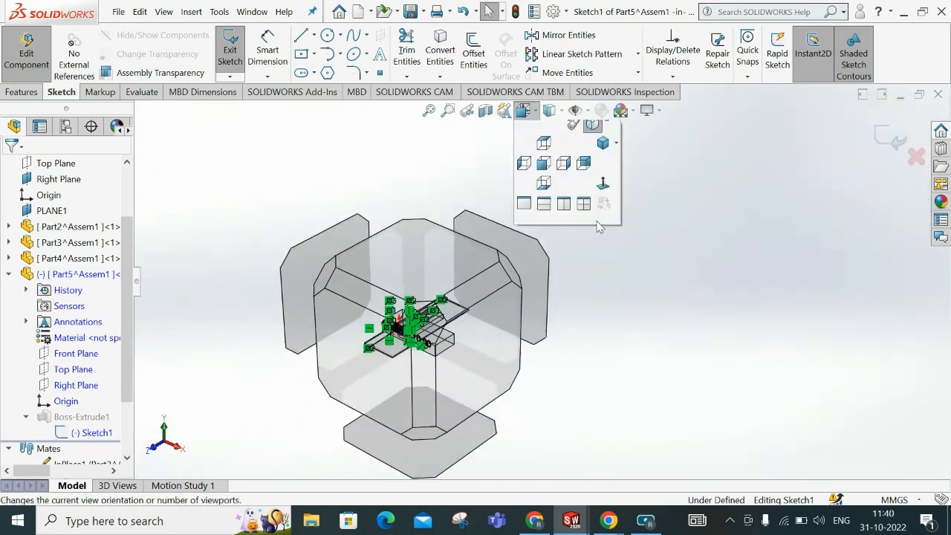
click(603, 193)
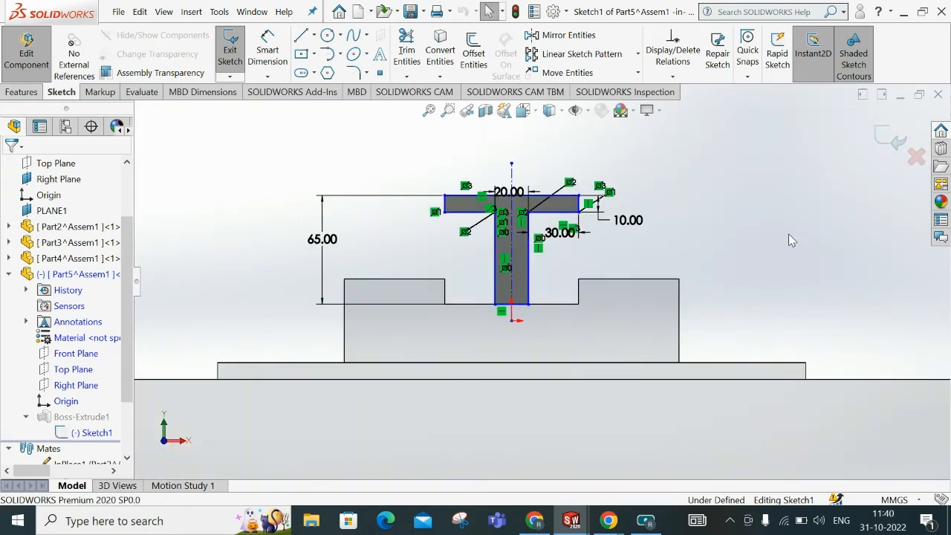
- Shift the T-profile sideways, make its vertical centreline coincident with the part origin, and exit the sketch
scroll(773, 245, down, 1)
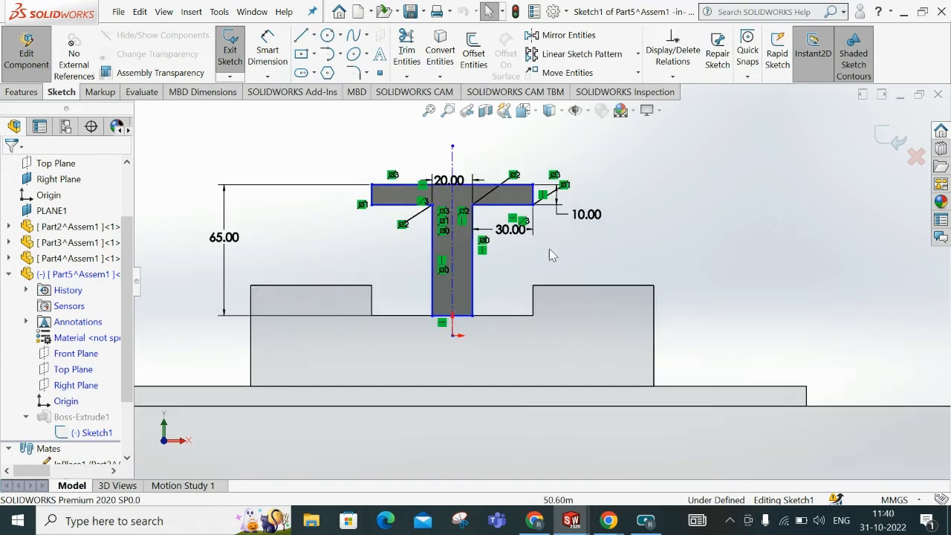
scroll(550, 255, down, 2)
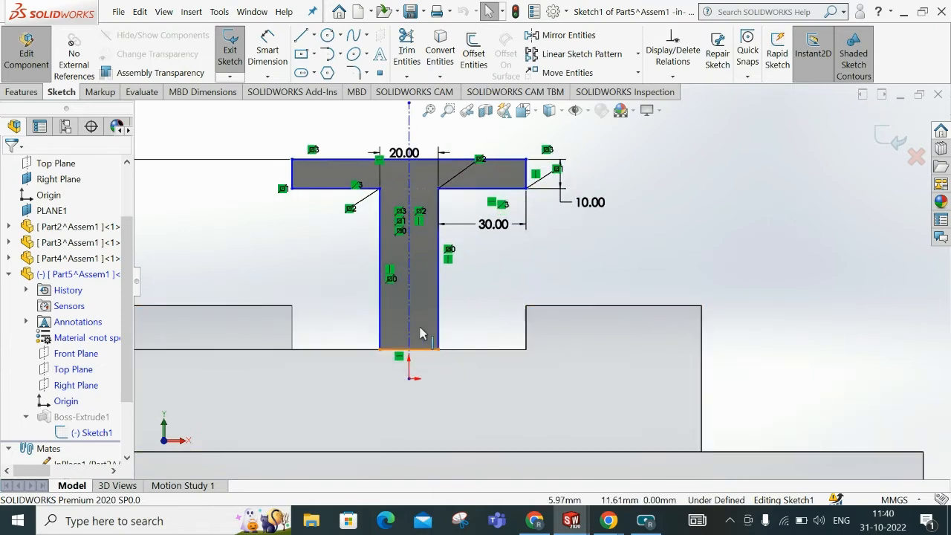
drag(410, 307, 462, 307)
click(374, 302)
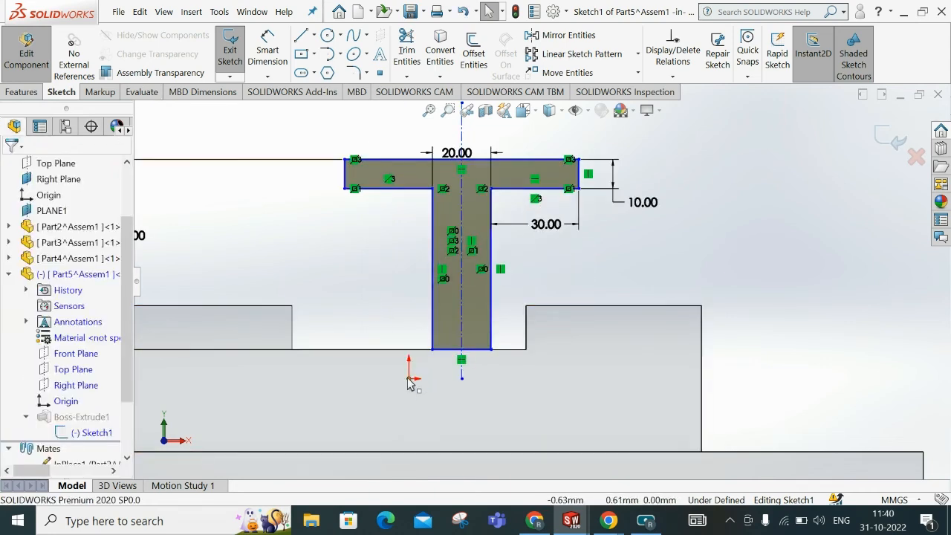
click(463, 345)
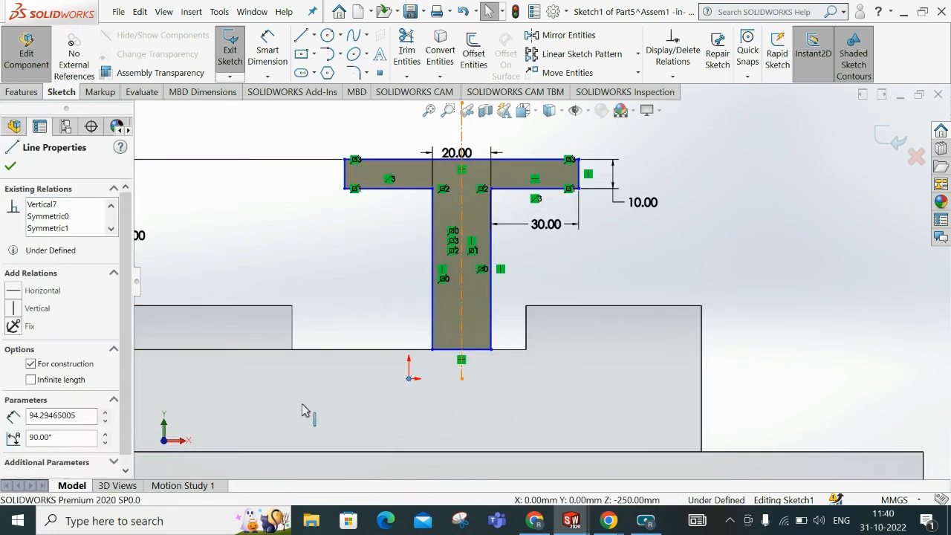
ctrl+click(409, 378)
click(22, 367)
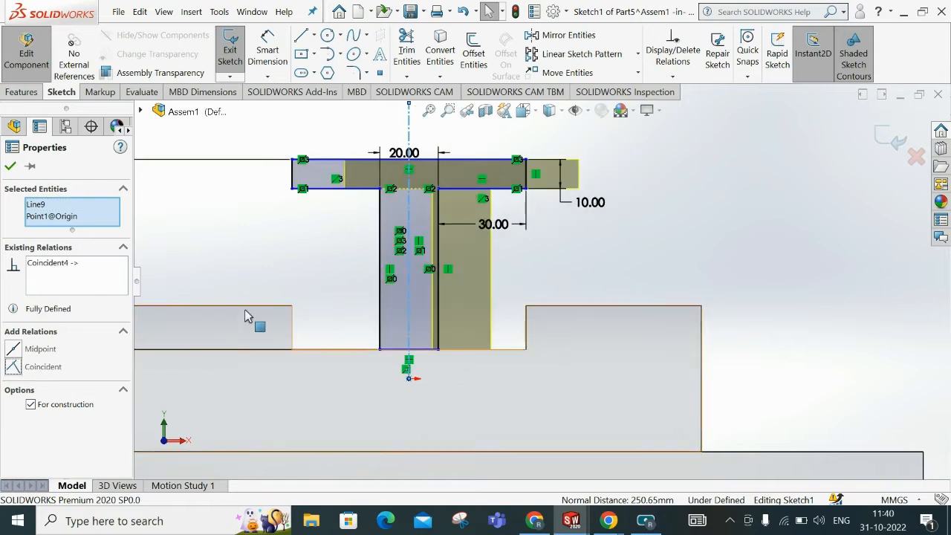
click(371, 260)
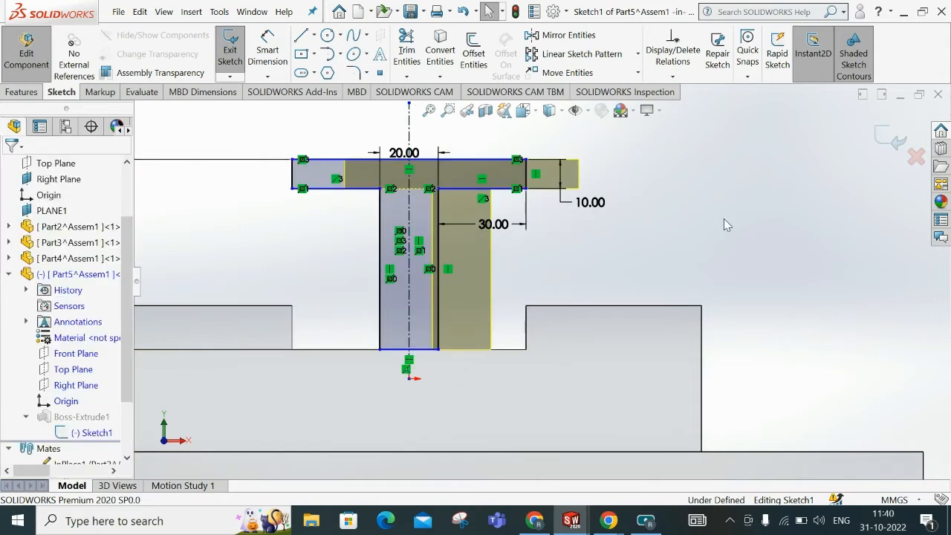
scroll(637, 264, up, 3)
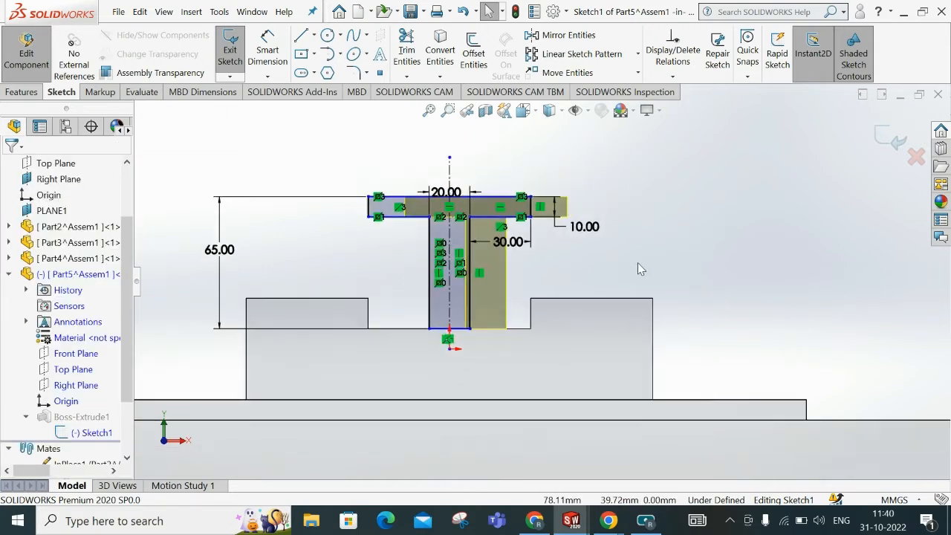
scroll(435, 237, down, 3)
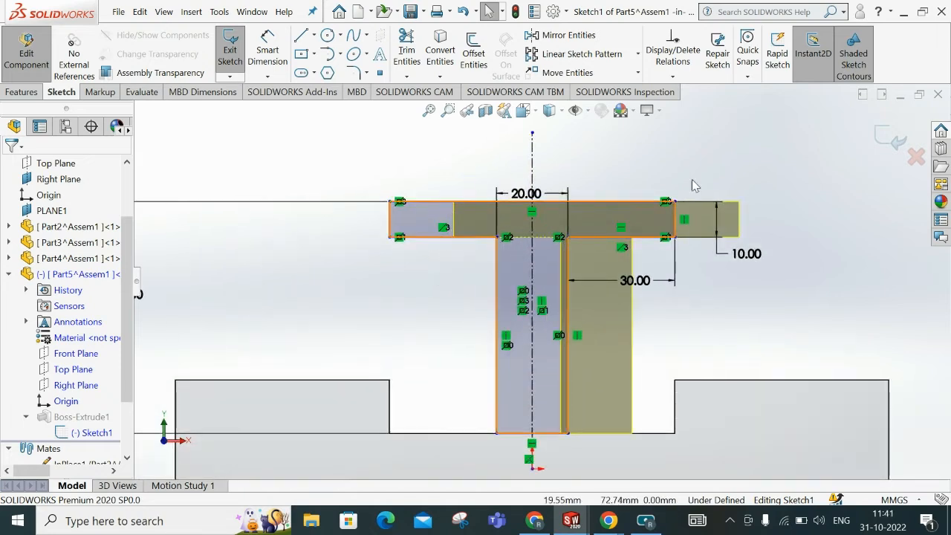
click(892, 140)
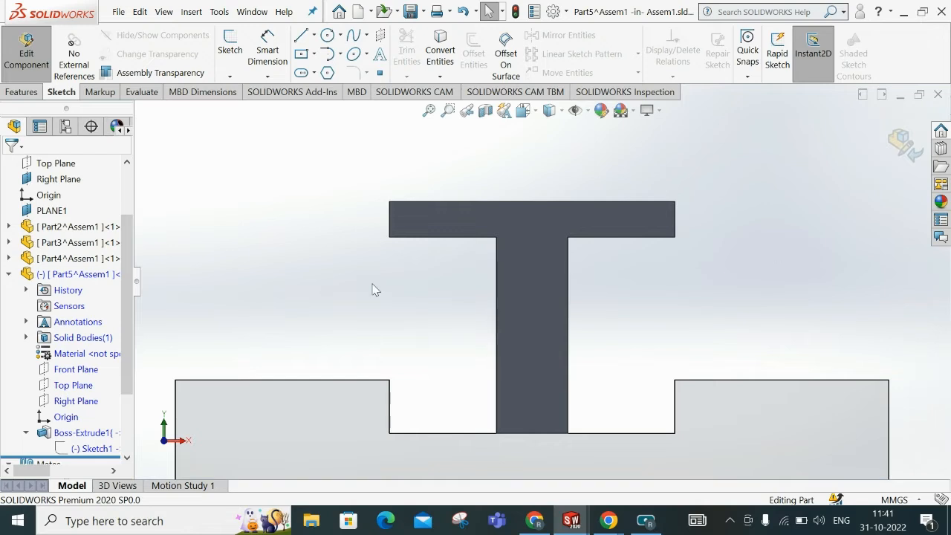
- Reopen the T-profile sketch and move the profile slightly upward, clear of the slot floor
click(98, 449)
click(109, 412)
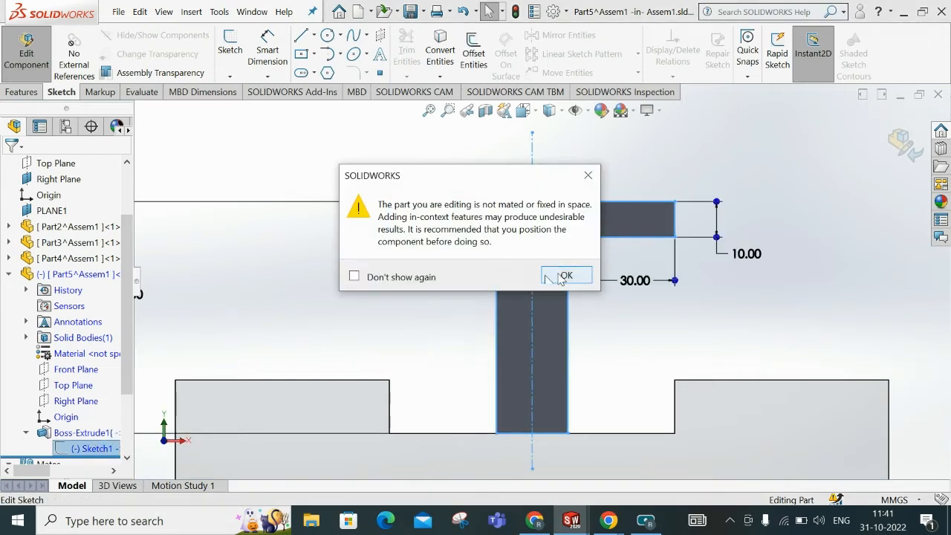
click(564, 276)
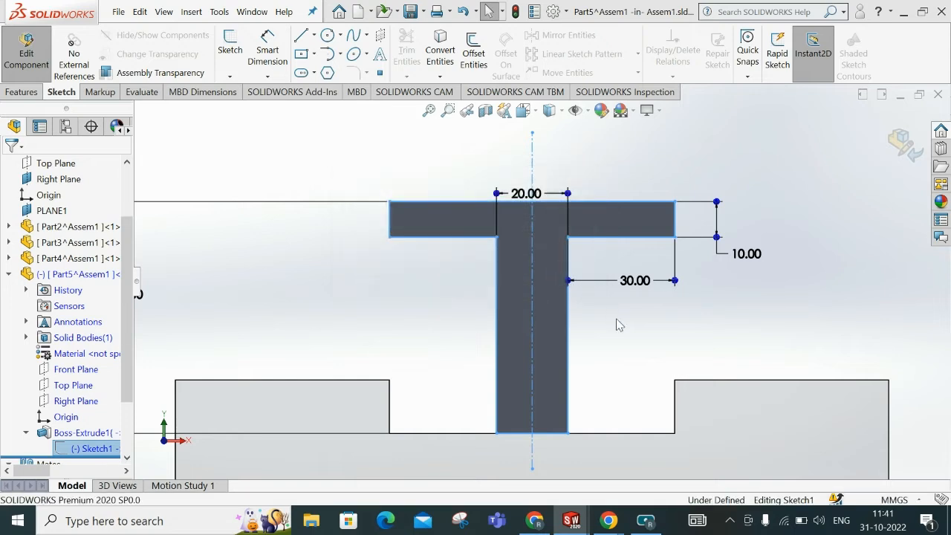
scroll(636, 350, up, 1)
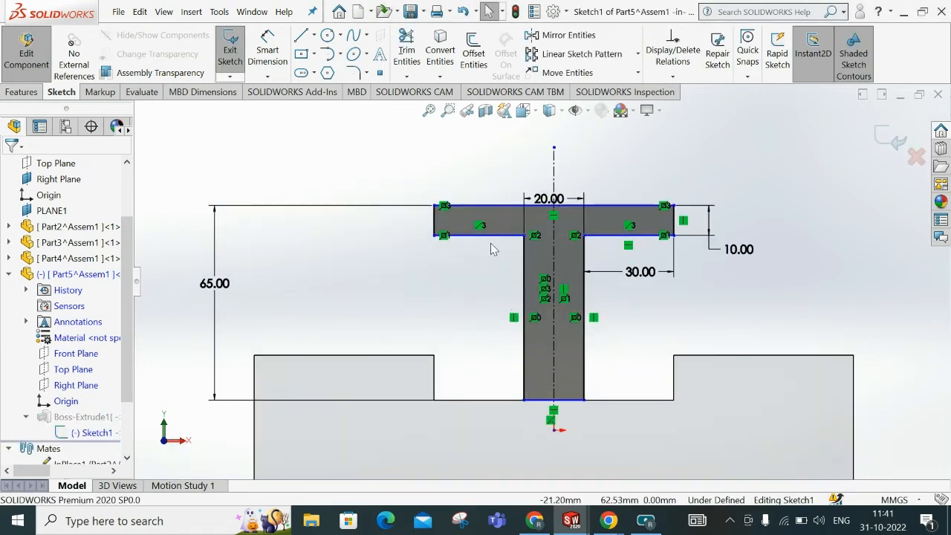
mouse_move(488, 243)
mouse_down()
mouse_move(495, 303)
mouse_move(495, 217)
mouse_up()
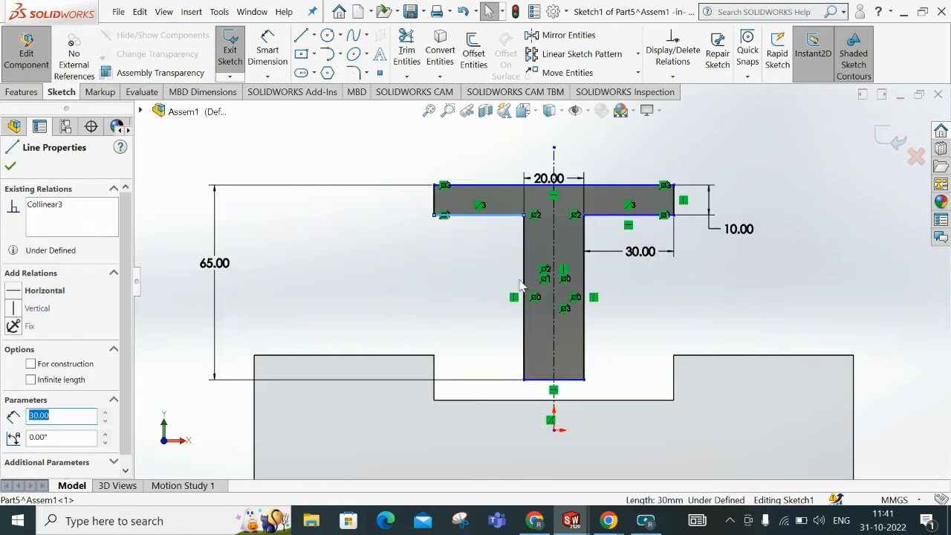
- Dimension the vertical distance from the centreline's lower endpoint to the T-profile's base line, keeping the proposed value
click(269, 46)
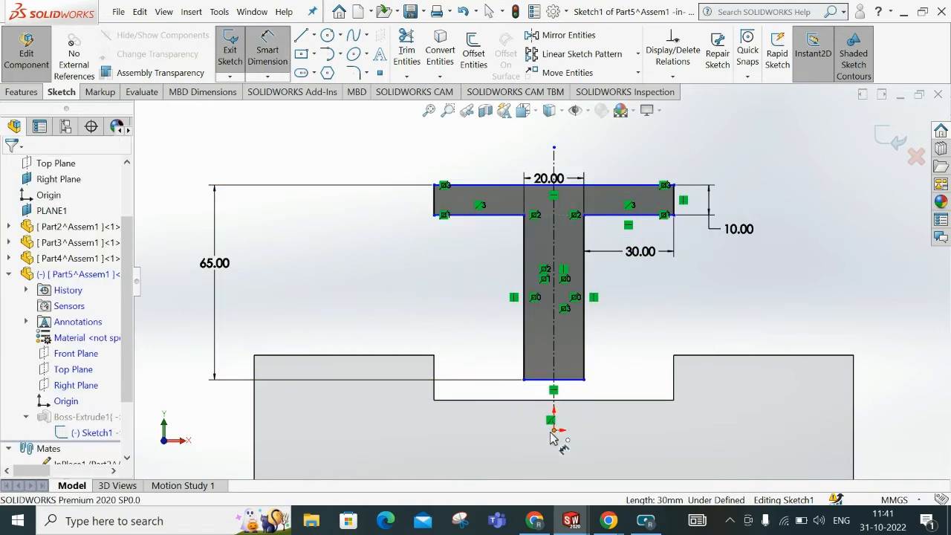
click(568, 380)
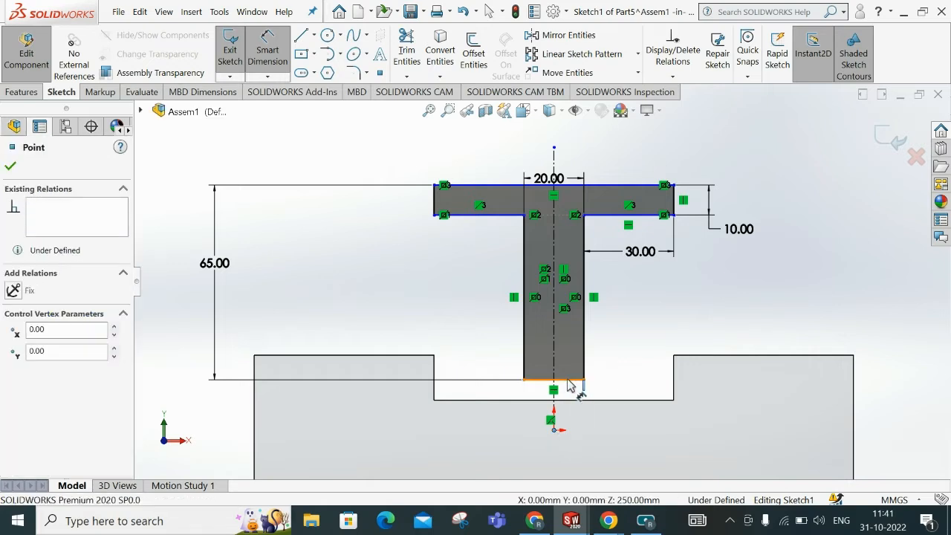
click(691, 298)
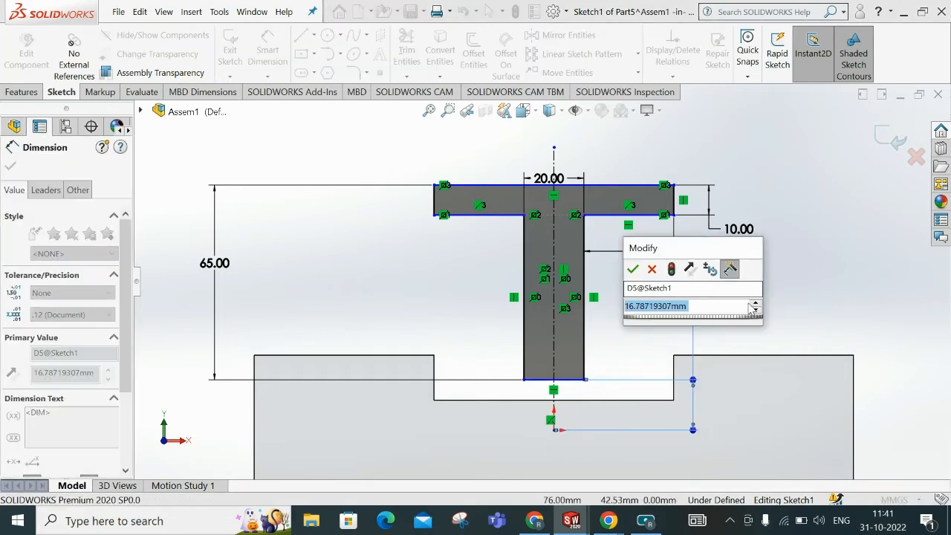
click(633, 270)
click(890, 283)
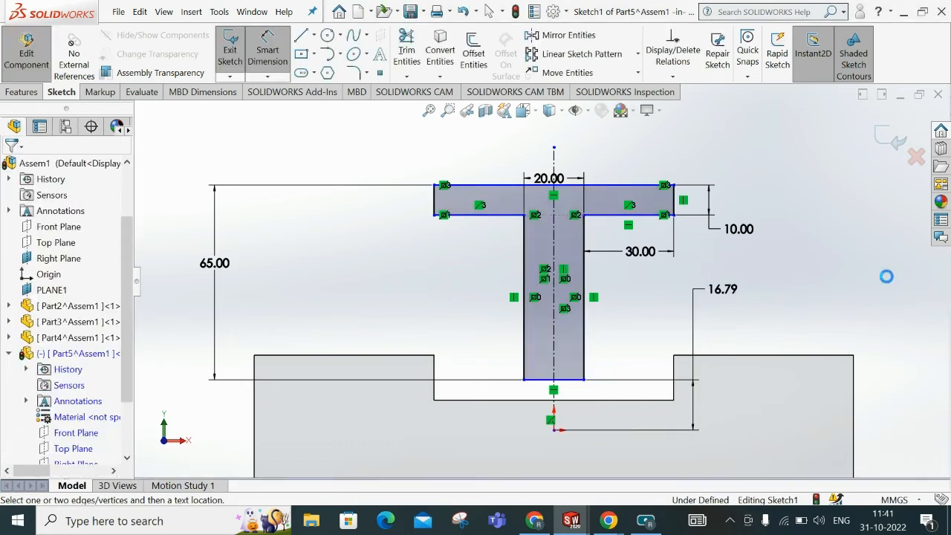
key(Escape)
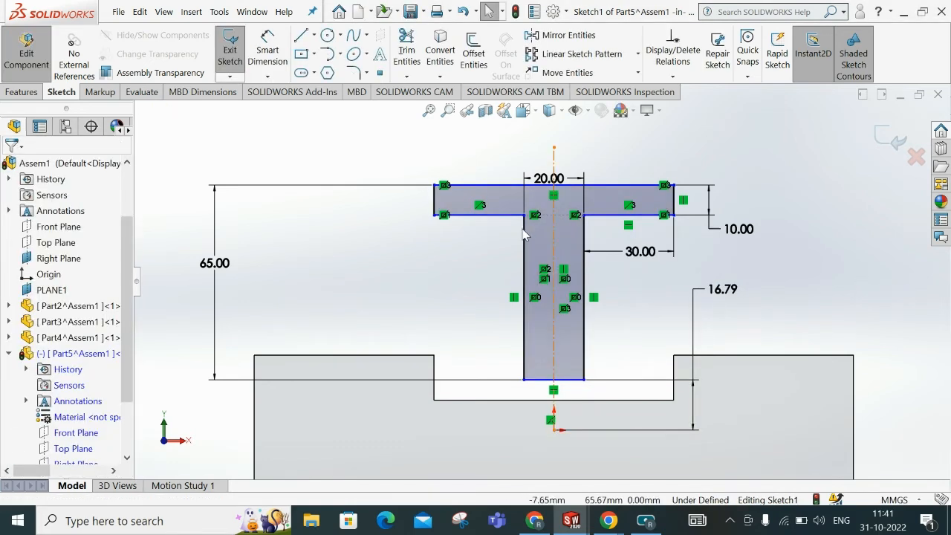
- Move the T-profile further upward and shift its centreline's lower endpoint to test the remaining vertical freedom
mouse_move(473, 216)
mouse_down()
mouse_move(483, 266)
mouse_move(496, 186)
mouse_move(503, 197)
mouse_up()
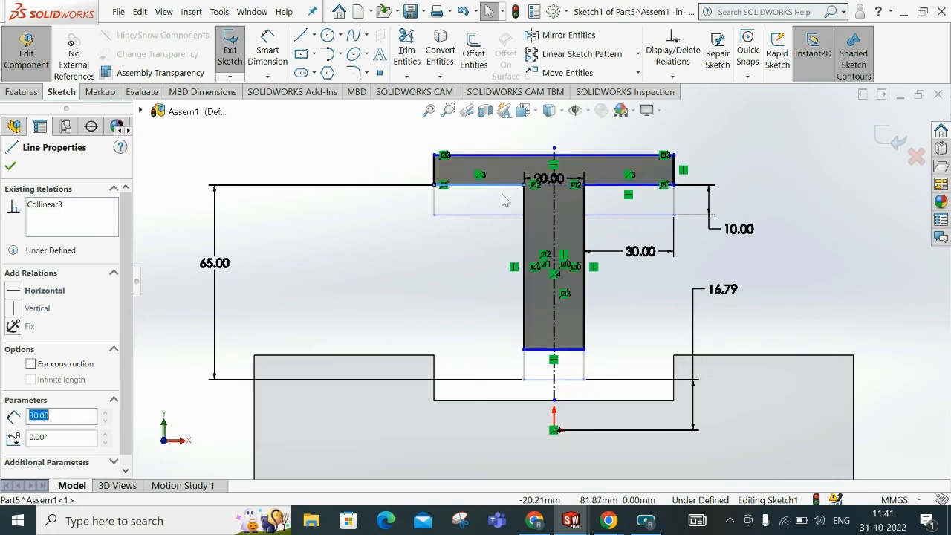
click(885, 262)
scroll(654, 414, up, 2)
scroll(463, 289, down, 5)
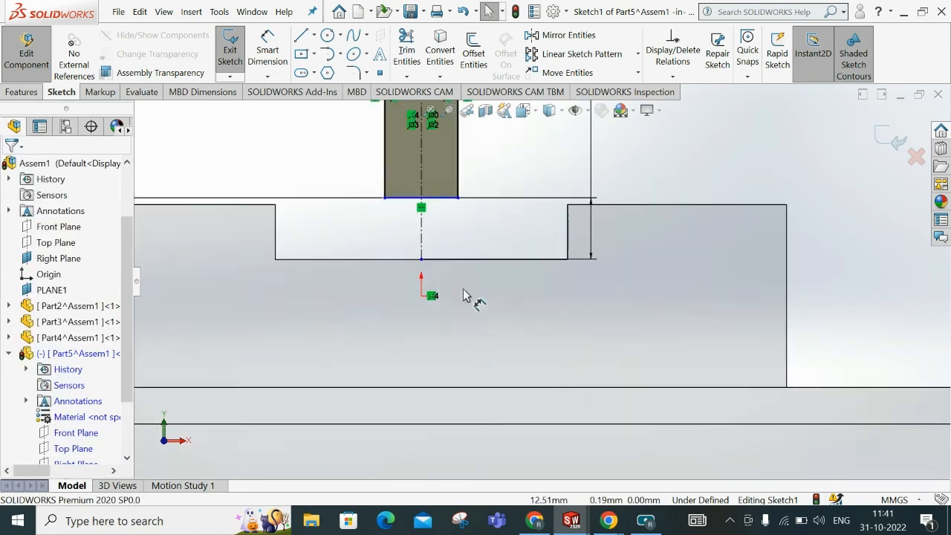
scroll(453, 290, down, 2)
drag(406, 241, 406, 208)
click(569, 176)
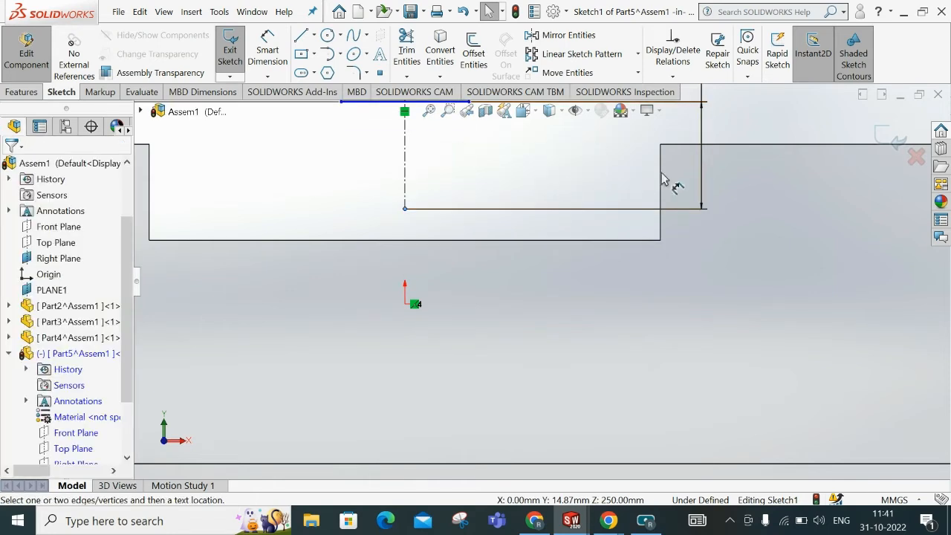
scroll(669, 180, up, 2)
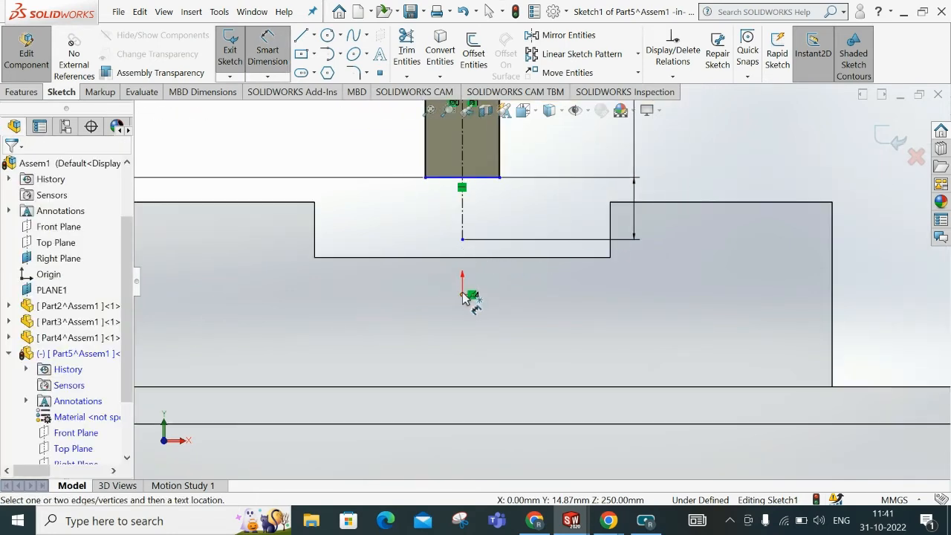
click(463, 241)
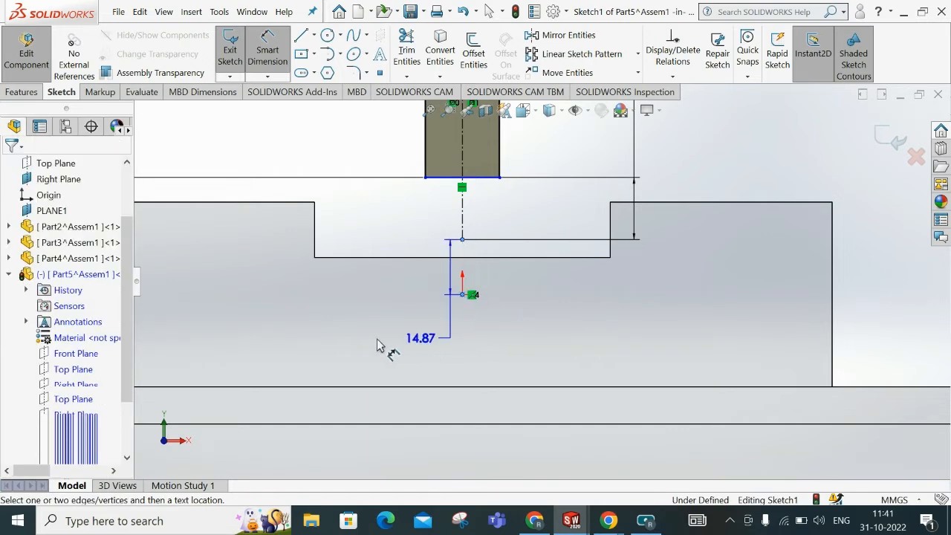
key(Escape)
key(Escape)
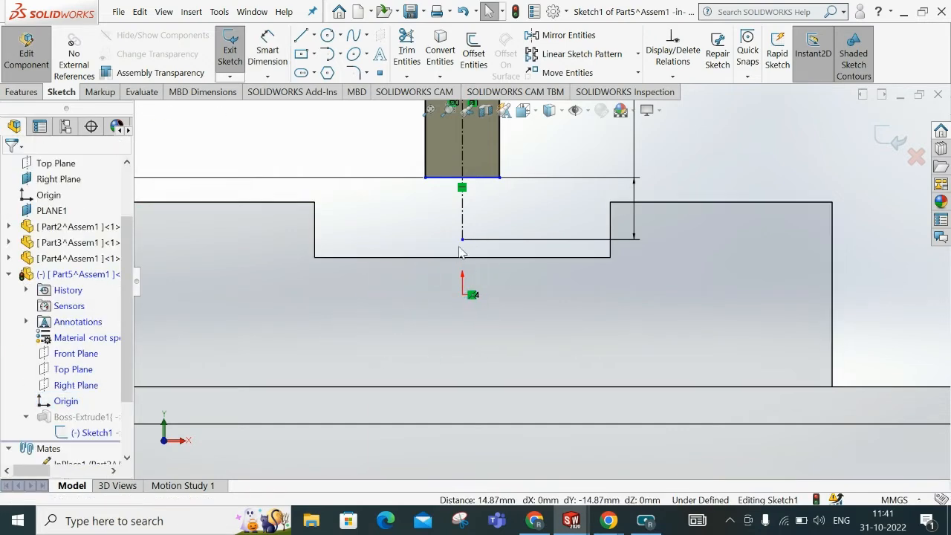
- Make the centreline's lower endpoint coincident with the part origin to lock the T-profile's vertical position
click(463, 294)
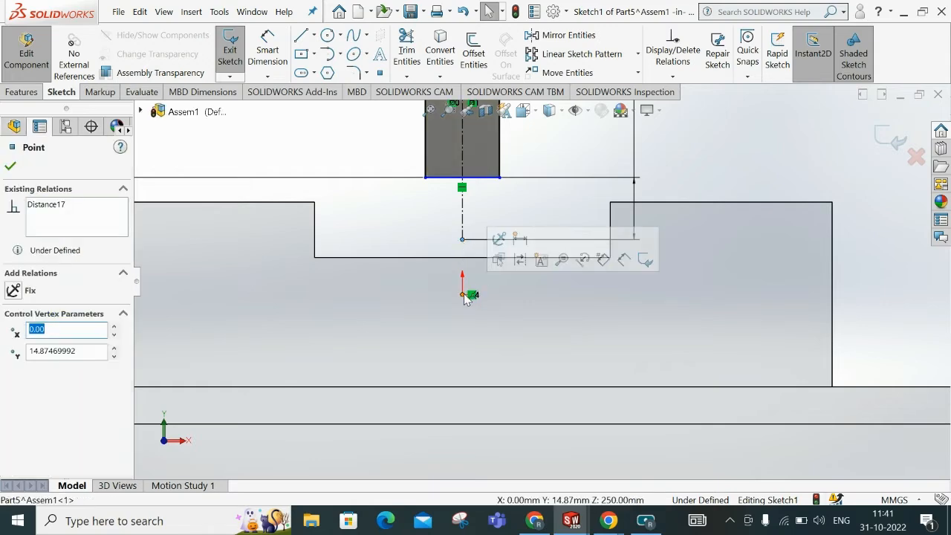
ctrl+click(463, 294)
click(14, 396)
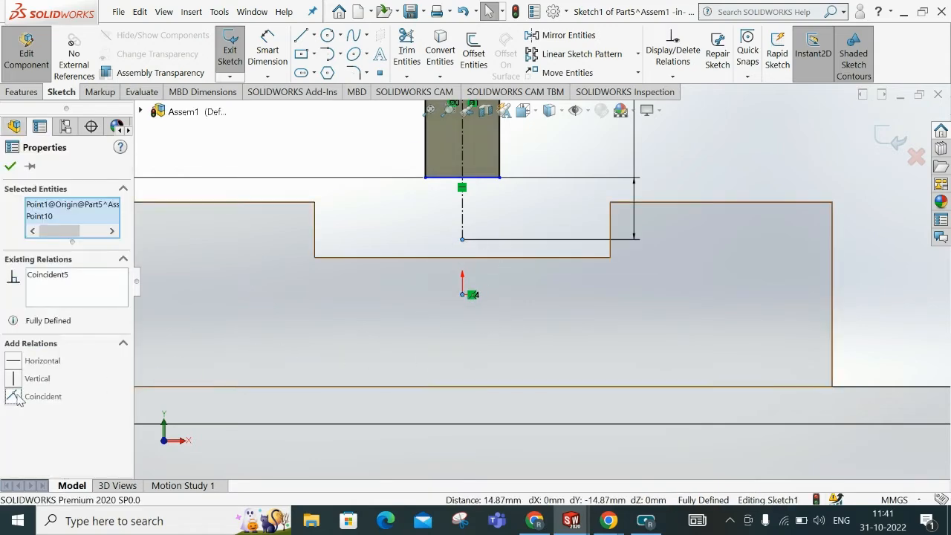
key(Escape)
scroll(669, 297, up, 5)
scroll(658, 179, down, 2)
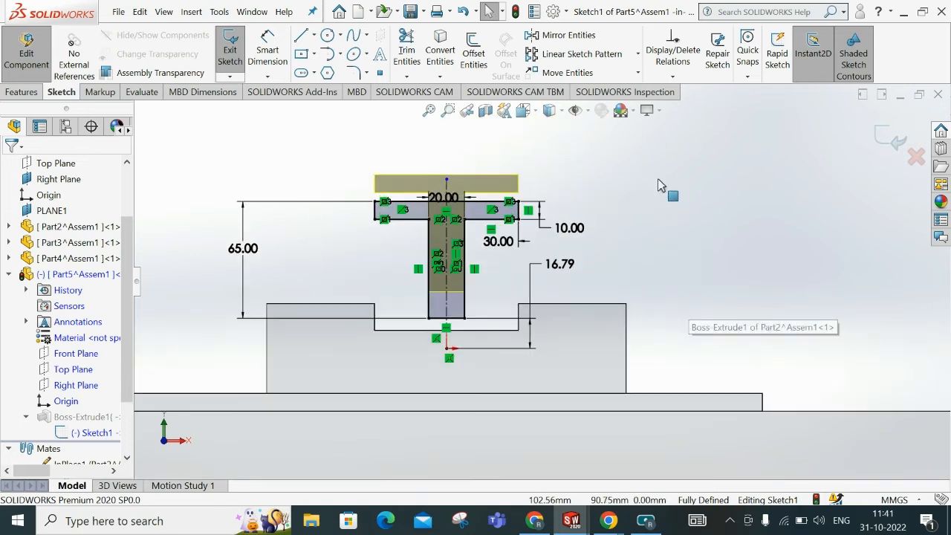
- Finish editing the T-profile sketch and rebuild the slider's extrusion
click(890, 138)
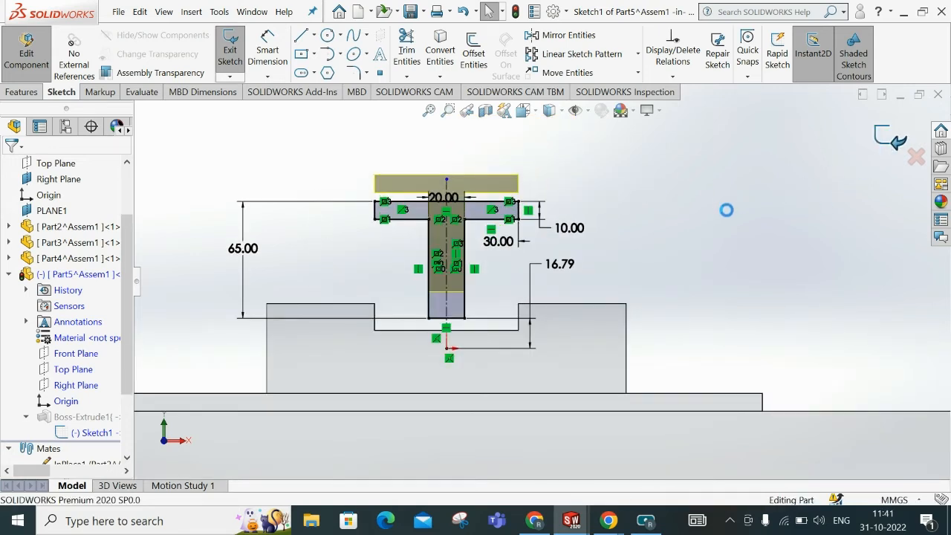
scroll(510, 263, down, 2)
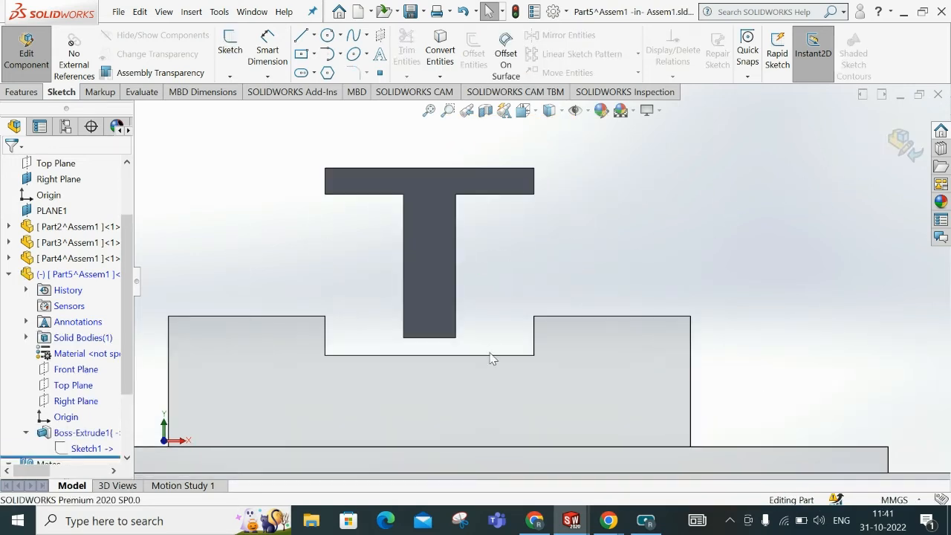
- Convert the vertical edge of the guide's slot wall into the T-profile sketch
click(91, 448)
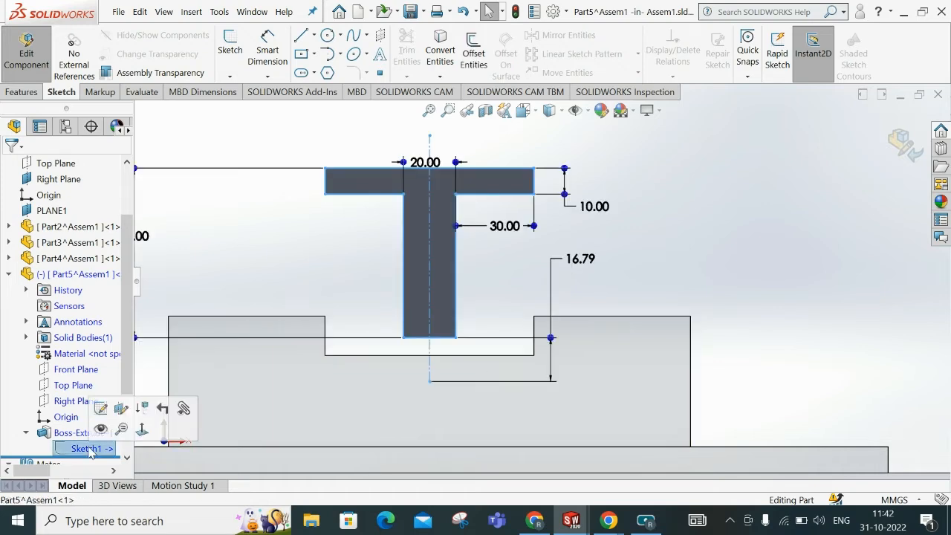
scroll(752, 211, up, 2)
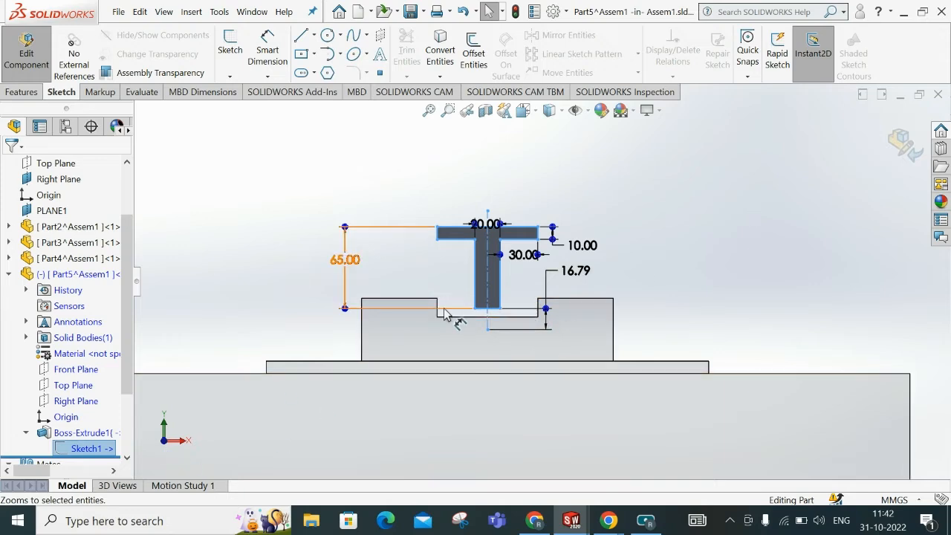
scroll(444, 319, down, 2)
middle_drag(444, 319, 466, 330)
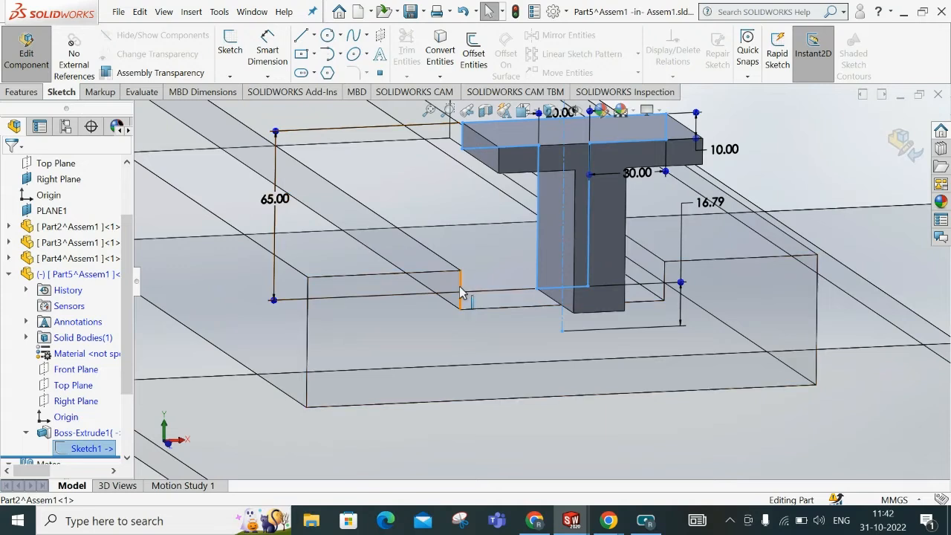
click(446, 50)
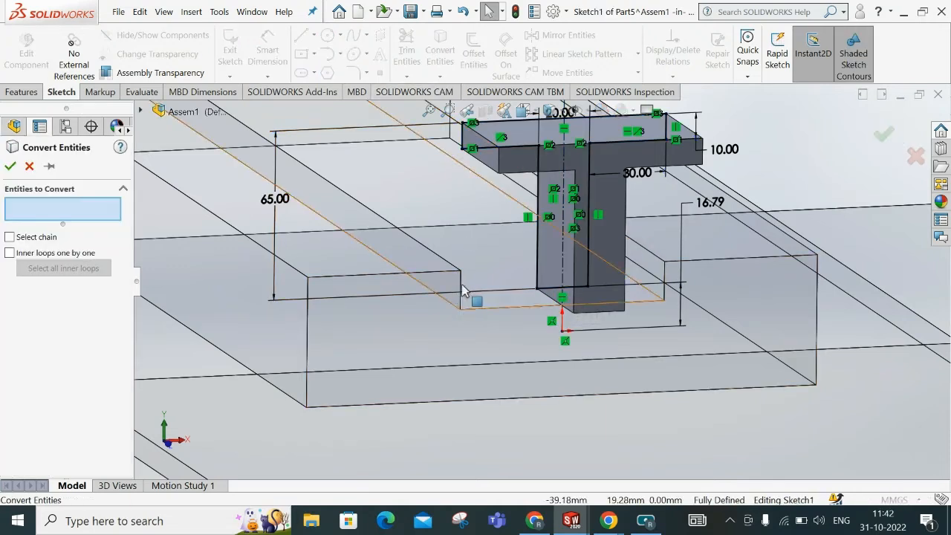
click(459, 283)
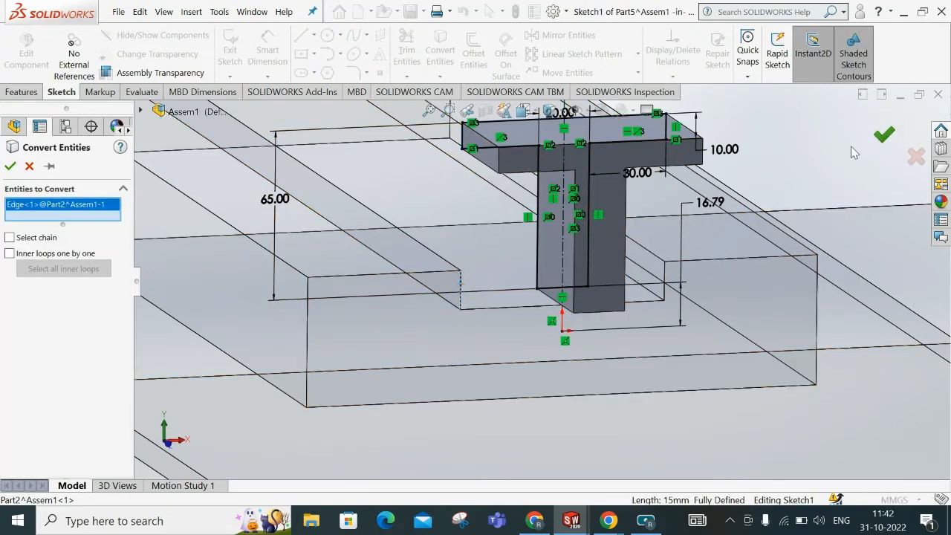
click(882, 135)
- Delete the converted slot-edge line from the T-profile sketch
scroll(520, 267, up, 1)
mouse_move(495, 278)
middle_down()
mouse_move(532, 278)
mouse_move(498, 290)
mouse_move(500, 308)
middle_up()
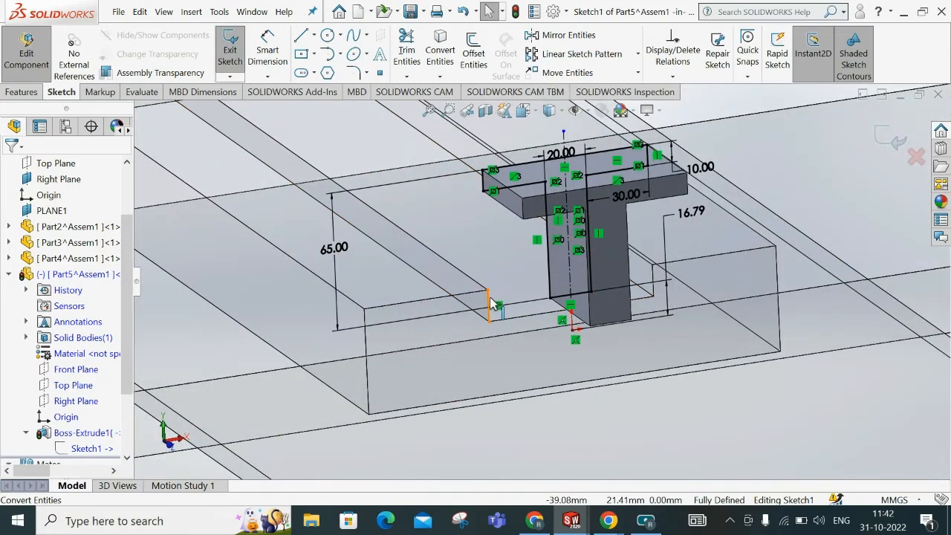
right_click(489, 305)
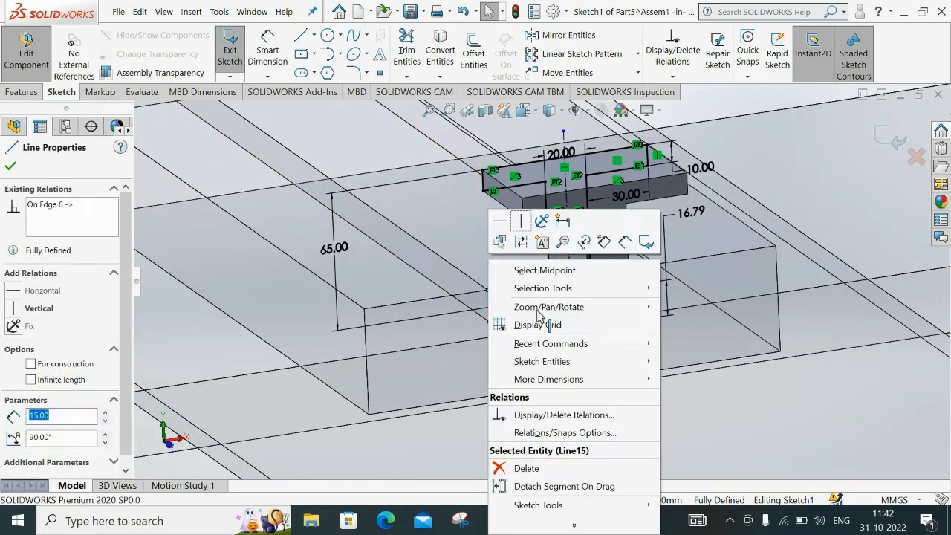
click(526, 468)
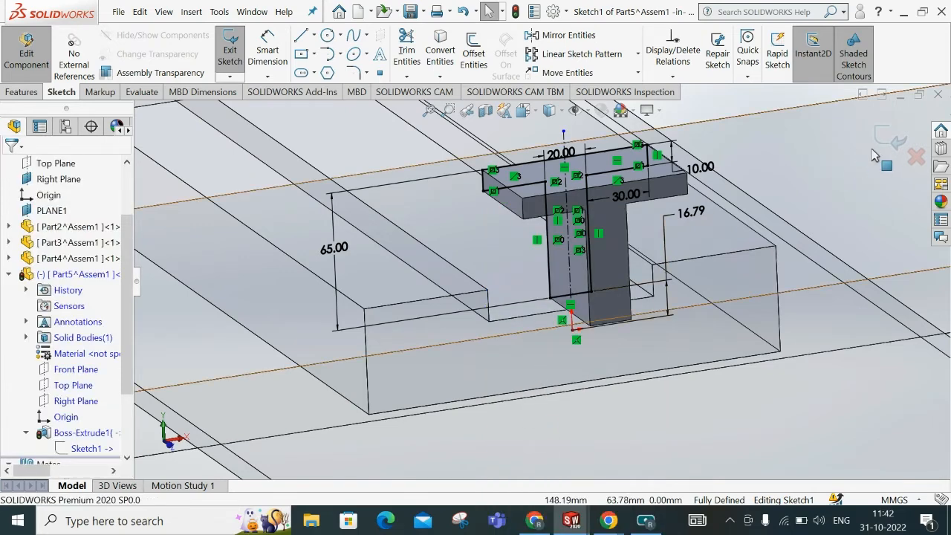
- Exit the T-profile sketch and return from part editing to the assembly
click(897, 143)
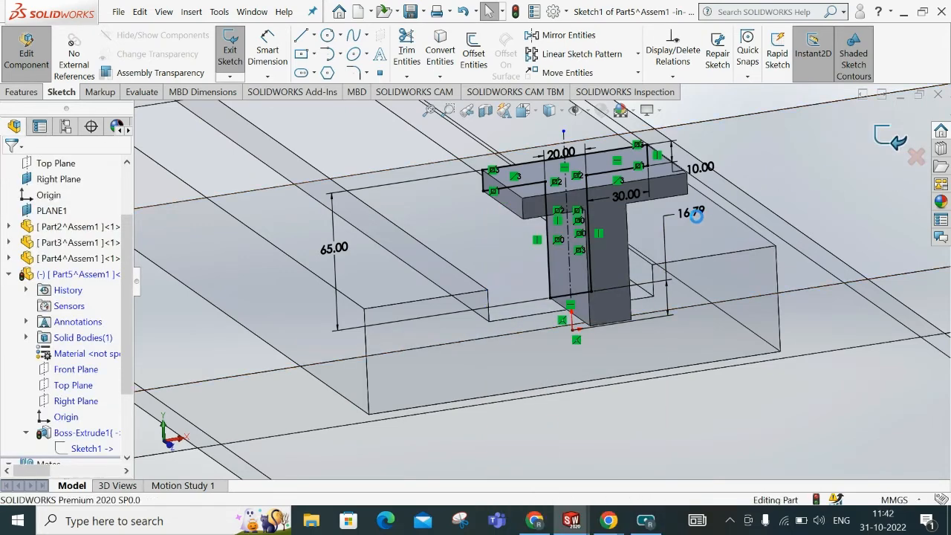
scroll(709, 248, up, 5)
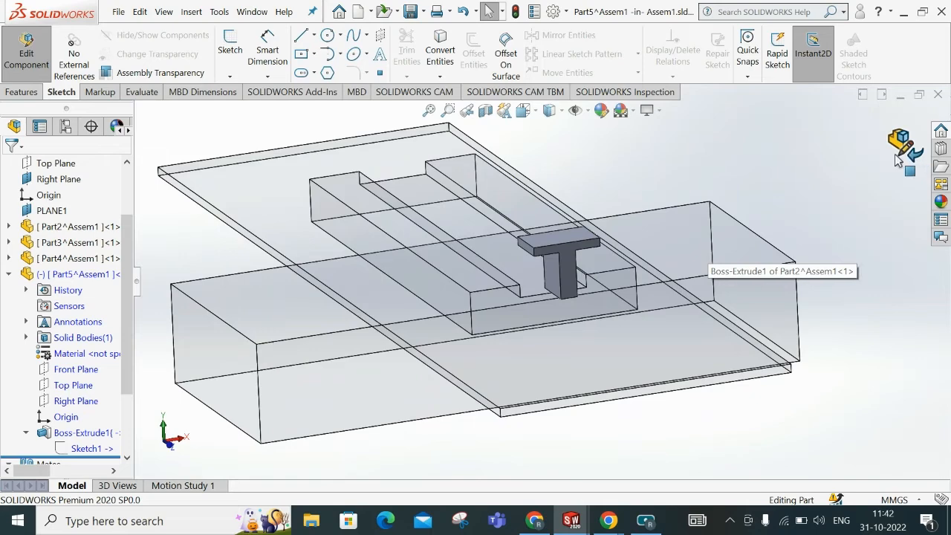
click(897, 152)
- Inspect the front faces of the slotted guide and the T-slider, and widen the feature tree to show full component names
click(493, 324)
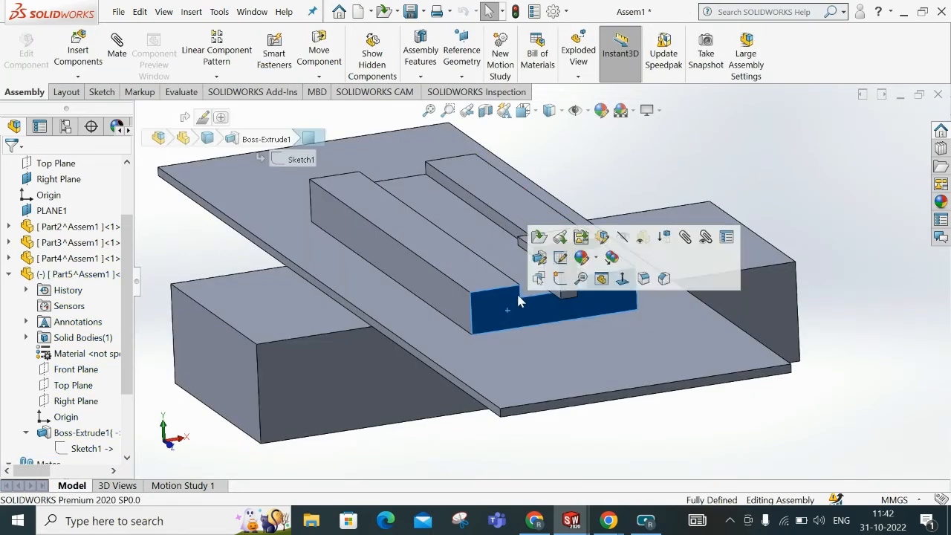
click(589, 444)
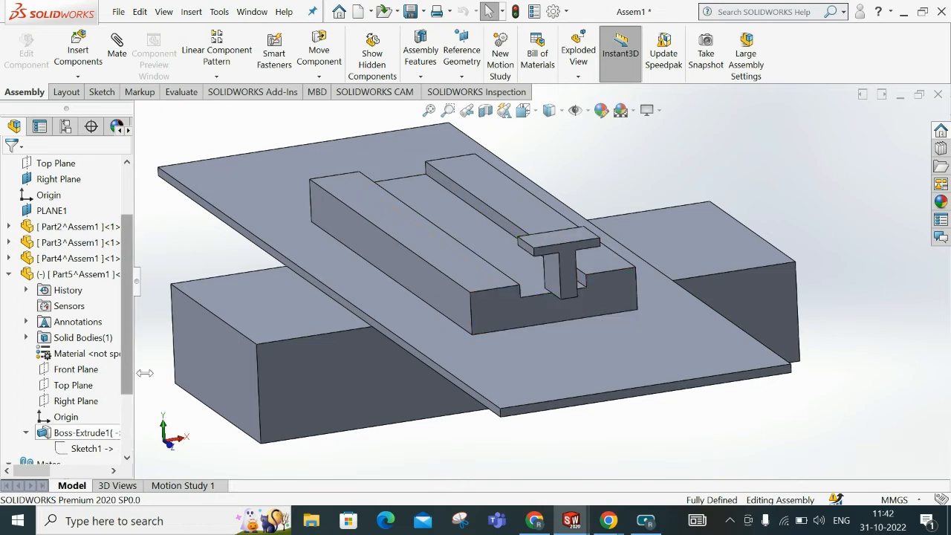
drag(144, 373, 160, 373)
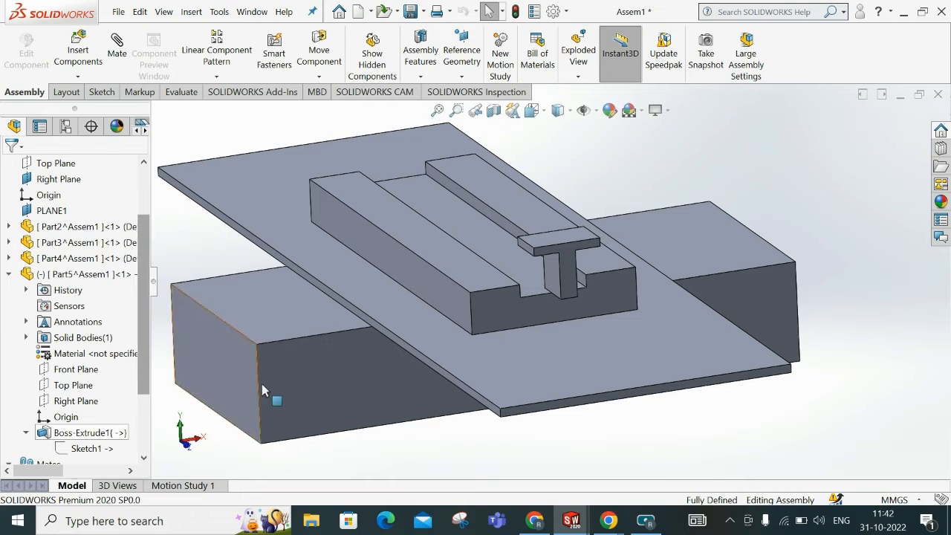
click(566, 262)
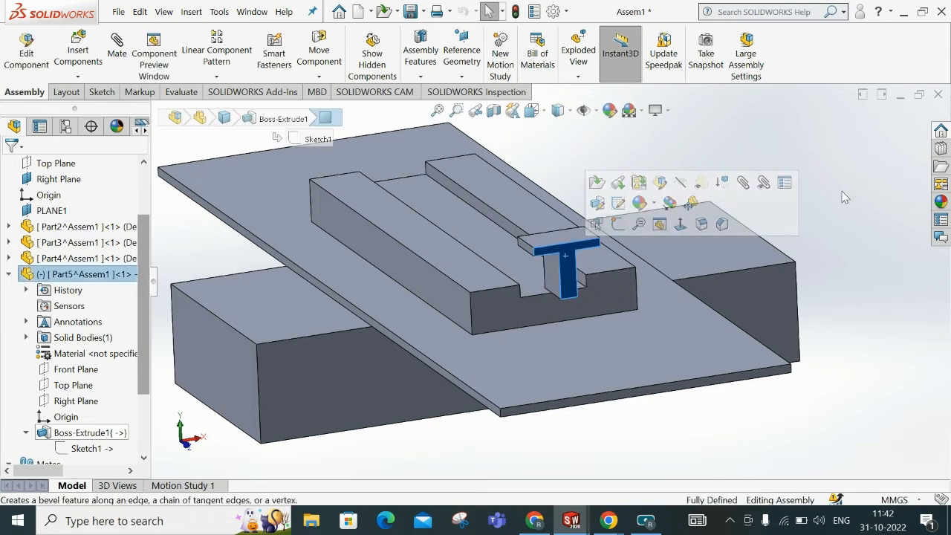
click(504, 315)
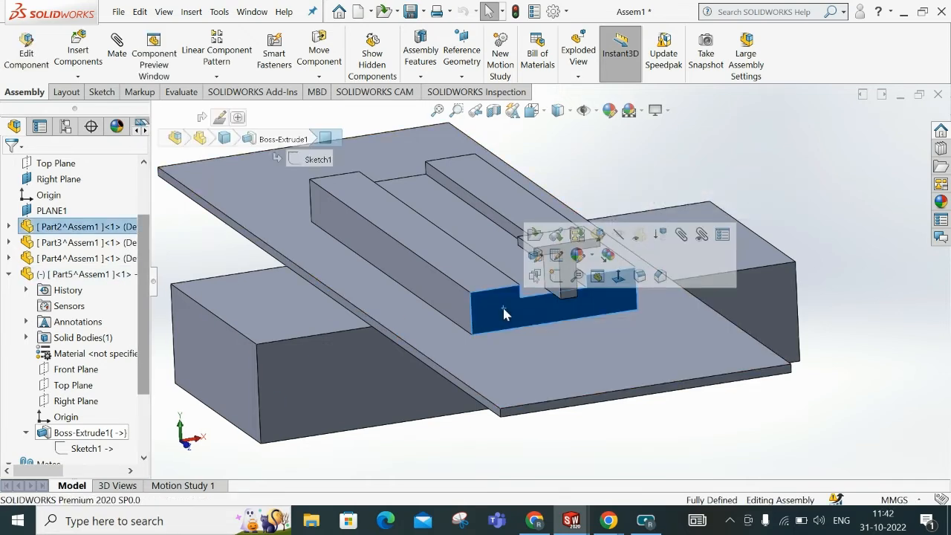
click(874, 156)
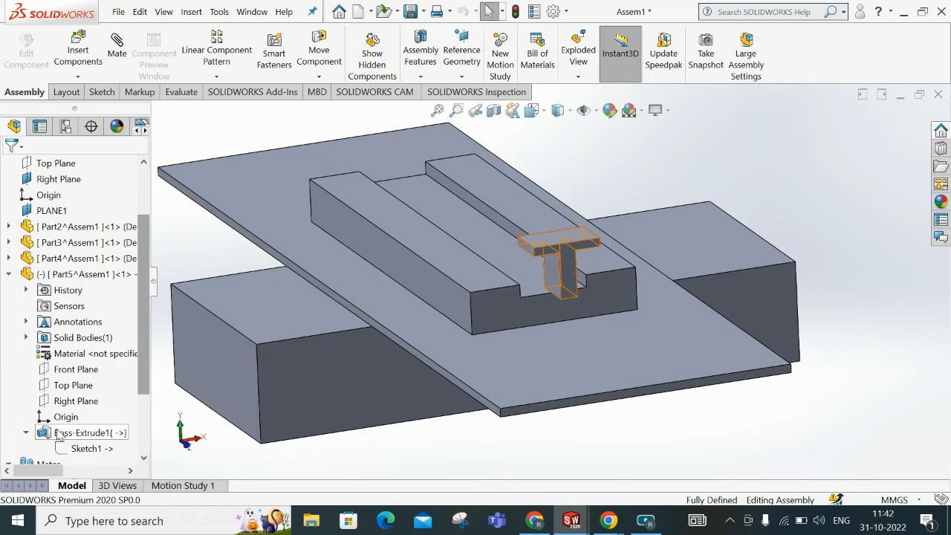
- Compare the external-reference markers on Part5's extrusion and sketch with the features of Part4 in the feature tree
click(9, 274)
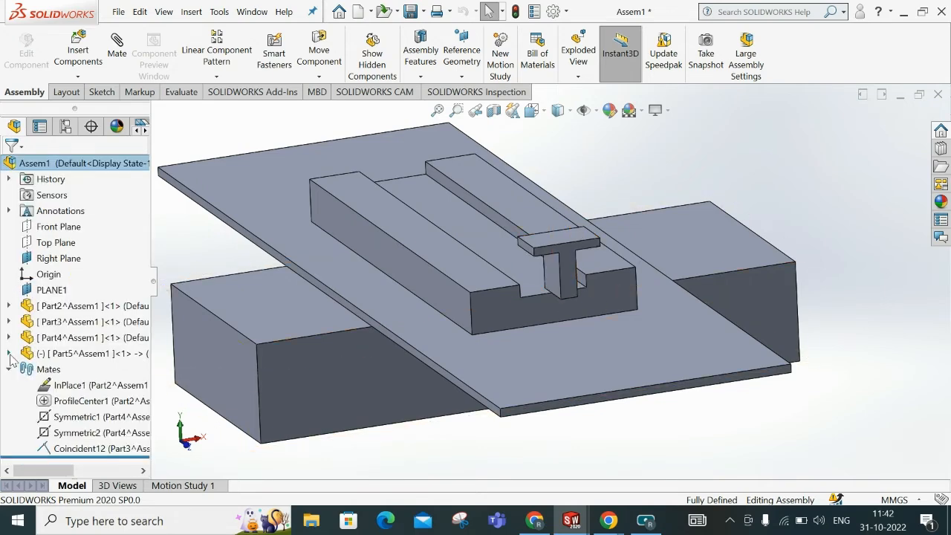
click(9, 338)
scroll(74, 372, down, 2)
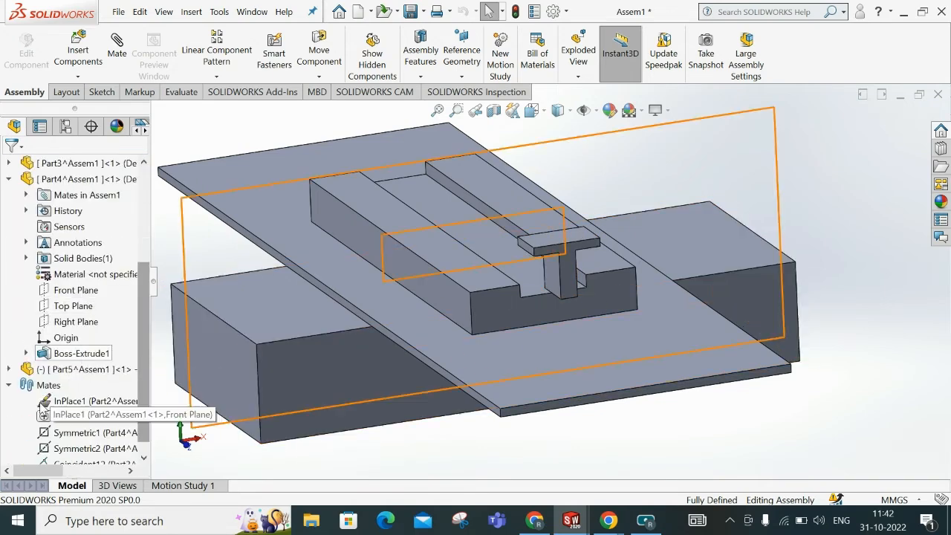
click(26, 353)
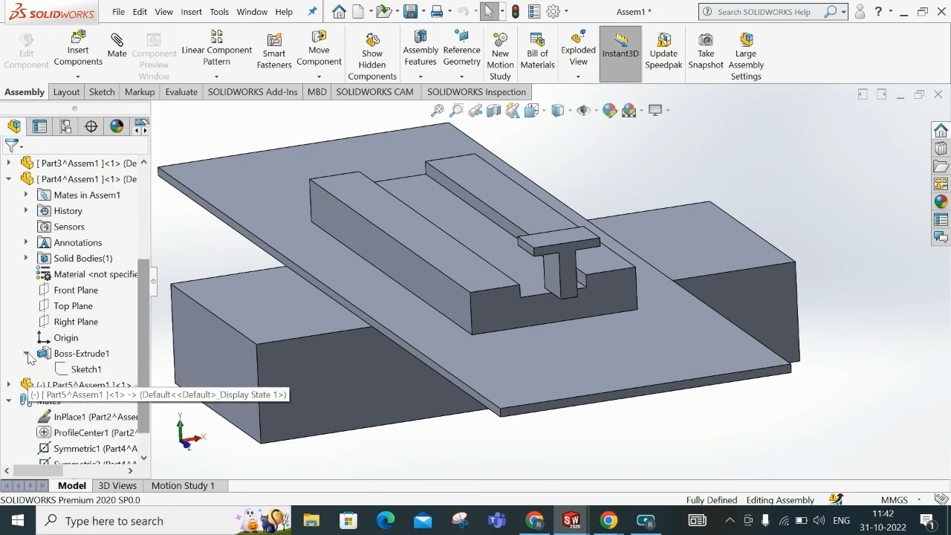
click(26, 354)
click(9, 179)
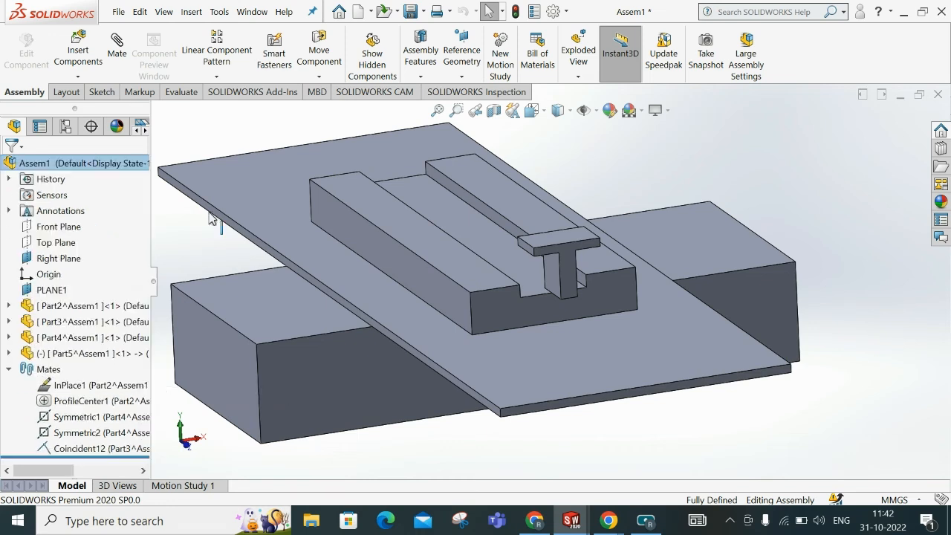
click(524, 301)
click(895, 295)
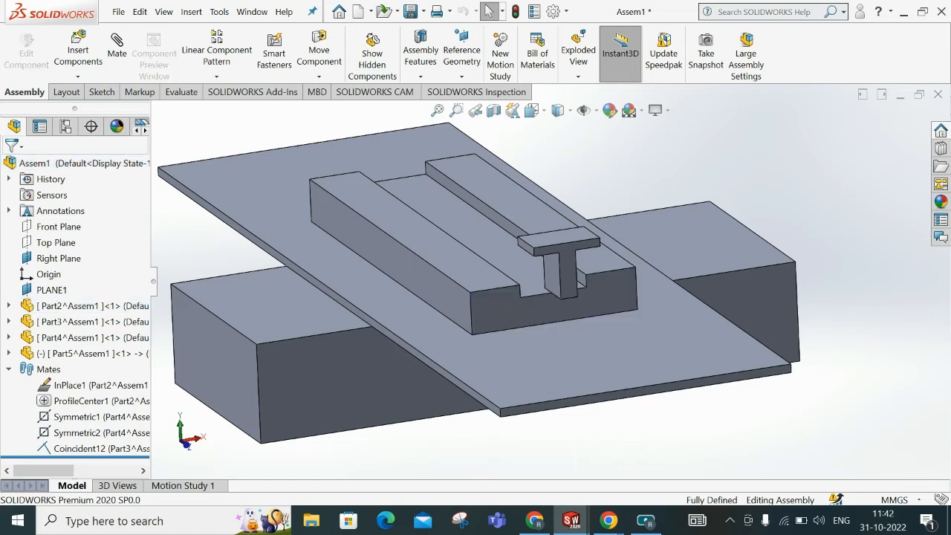
click(9, 353)
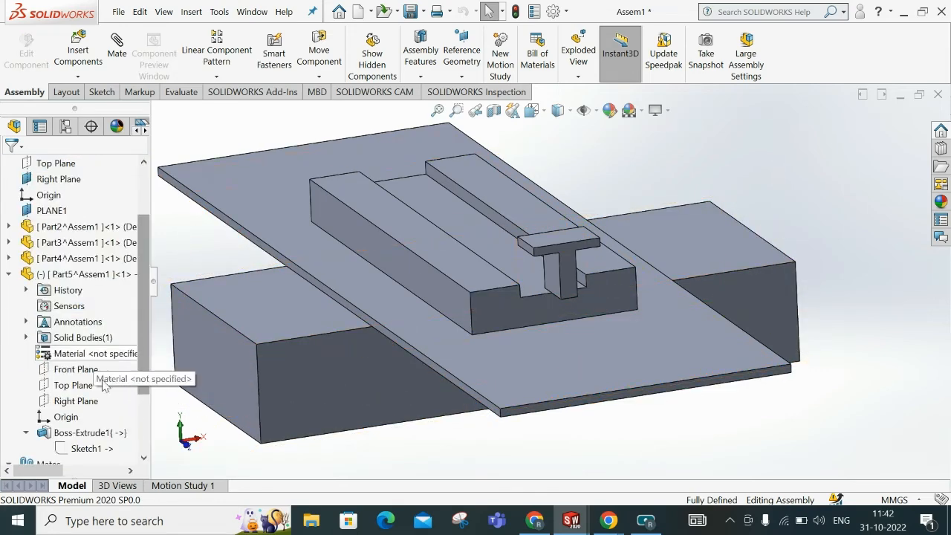
scroll(98, 448, down, 1)
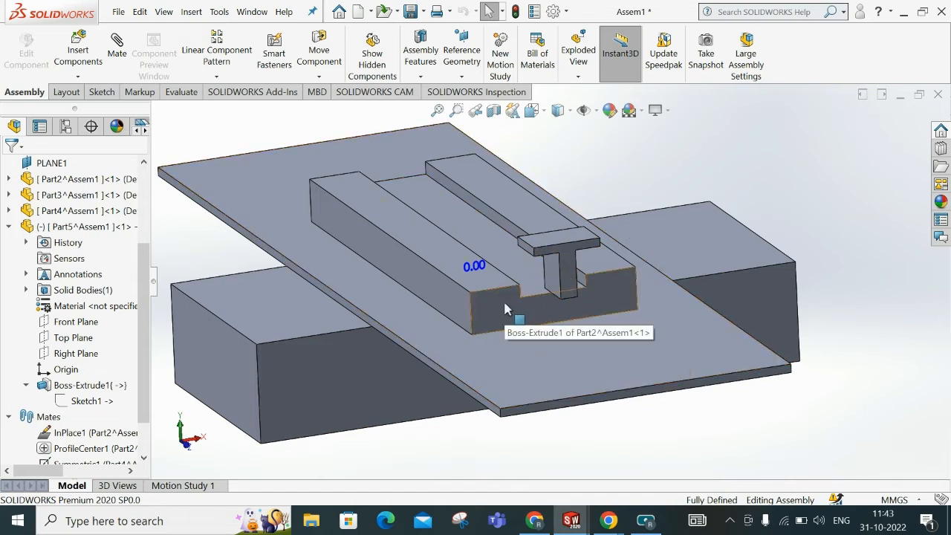
- Open the T-slider component Part5 in its own document window, checking it against the assembly window
right_click(80, 227)
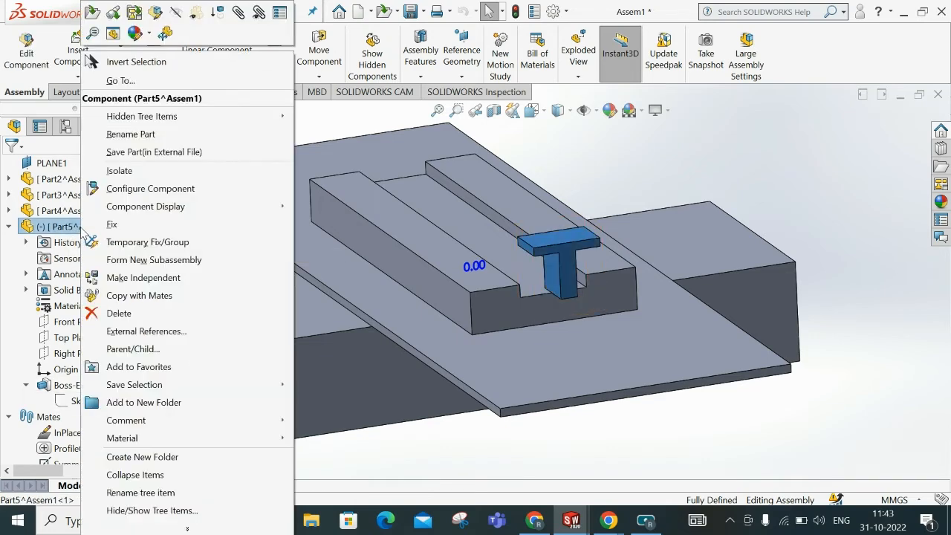
click(95, 13)
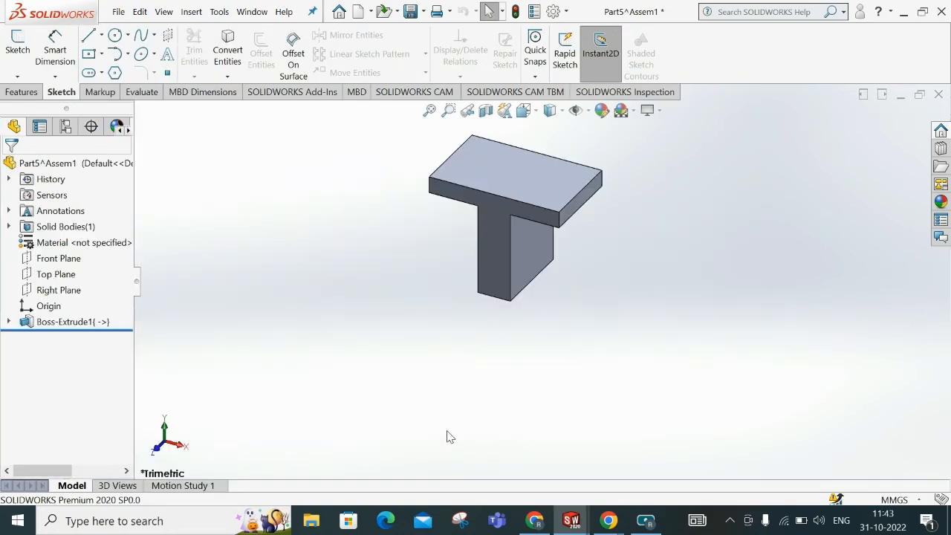
click(249, 12)
click(408, 165)
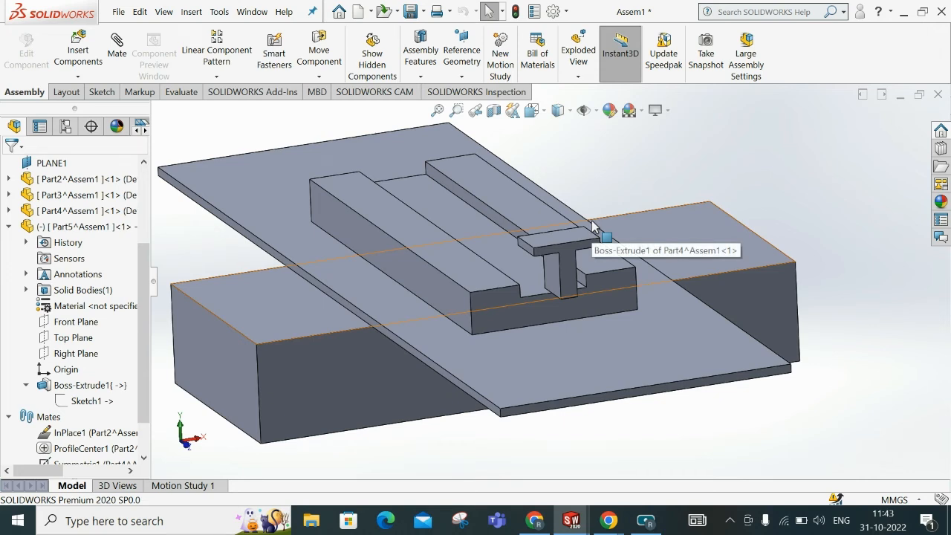
click(251, 12)
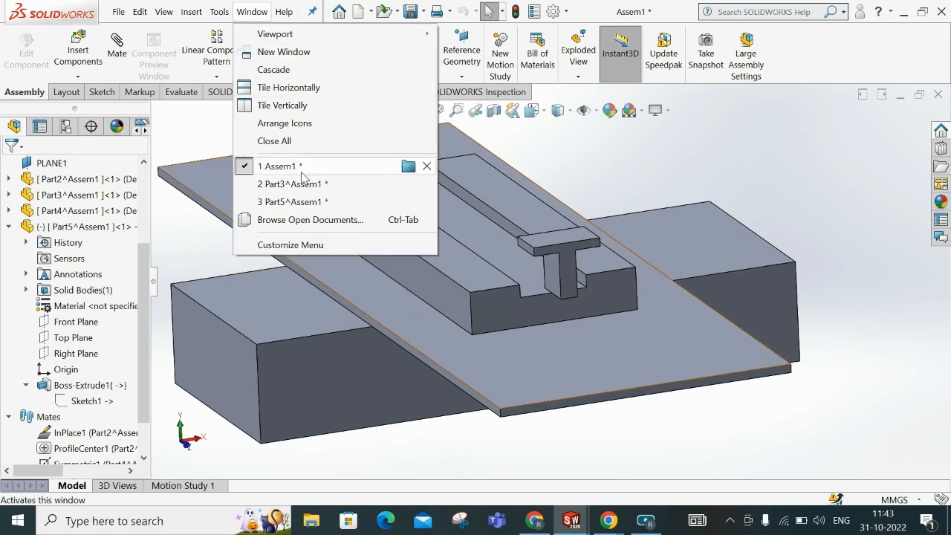
click(300, 202)
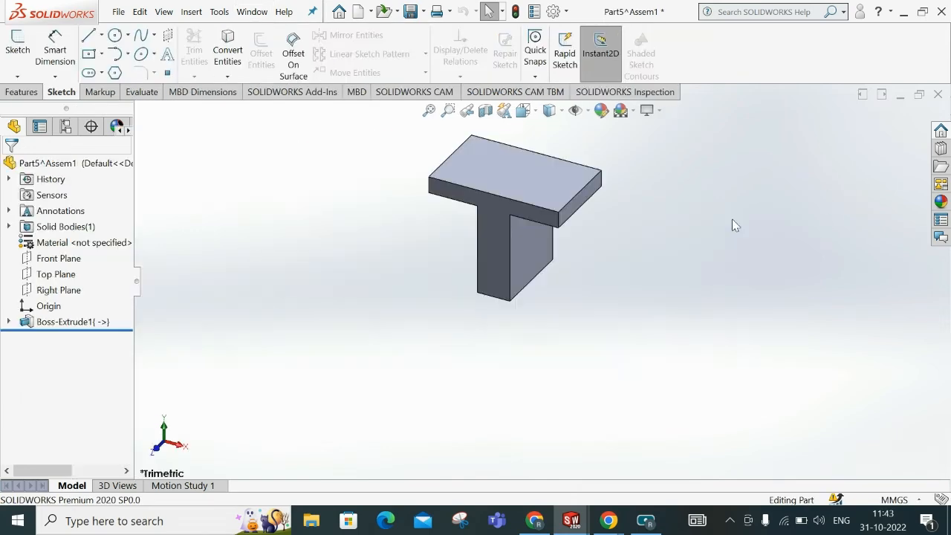
- Open Sketch1 of Boss-Extrude1 for editing in the standalone part and show it in the Front view to examine its relations
click(8, 322)
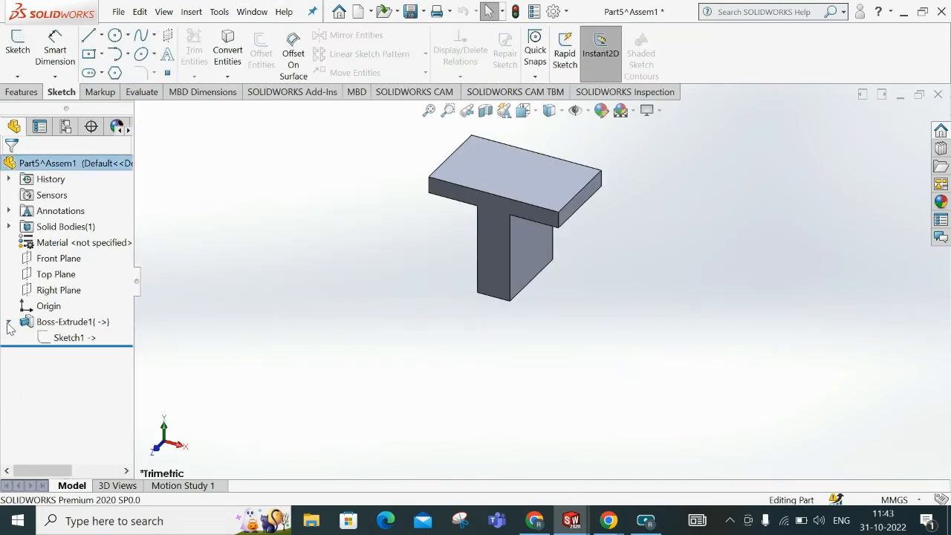
click(76, 337)
right_click(76, 337)
click(90, 206)
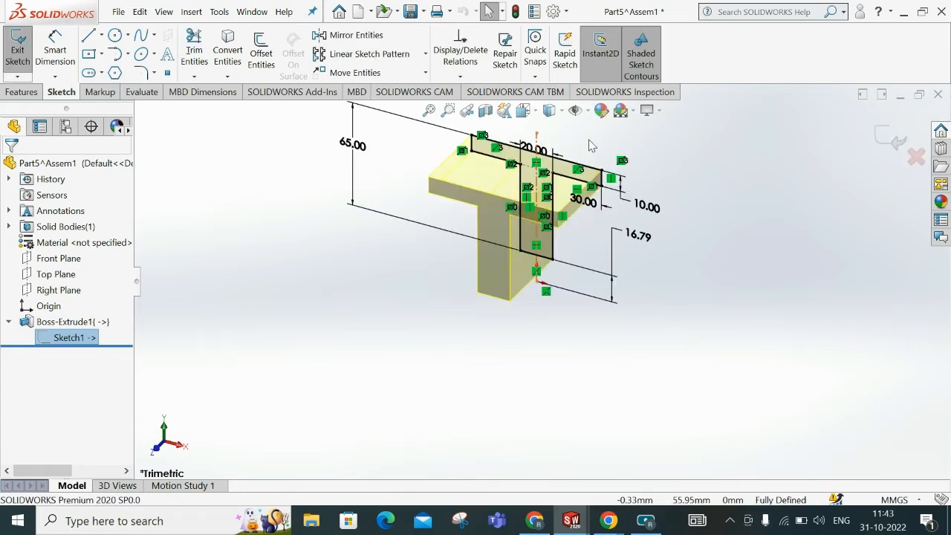
click(535, 112)
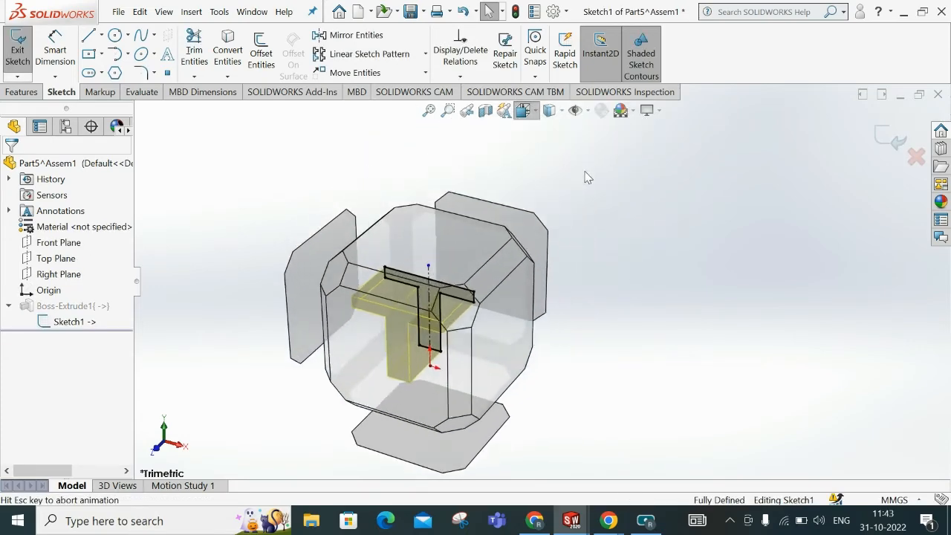
click(603, 189)
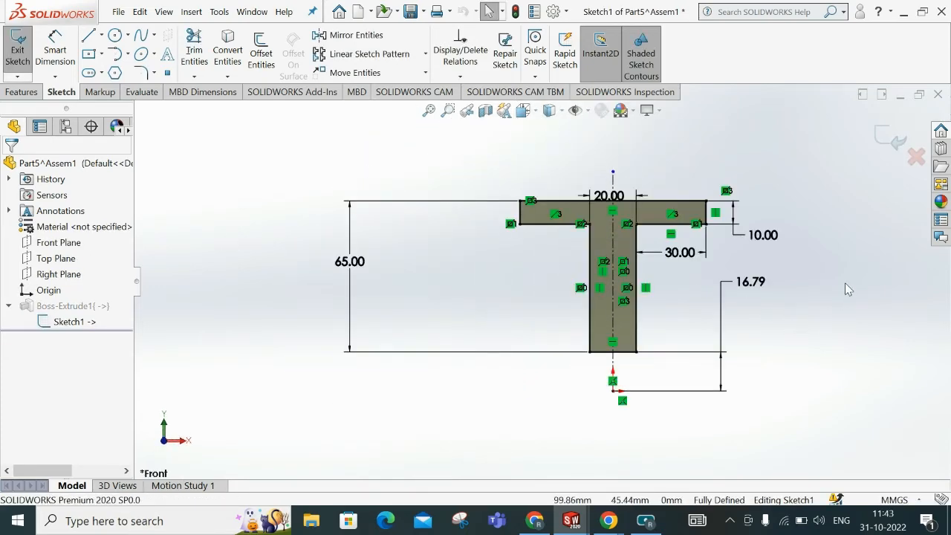
scroll(845, 283, down, 2)
scroll(731, 242, up, 2)
scroll(729, 232, down, 1)
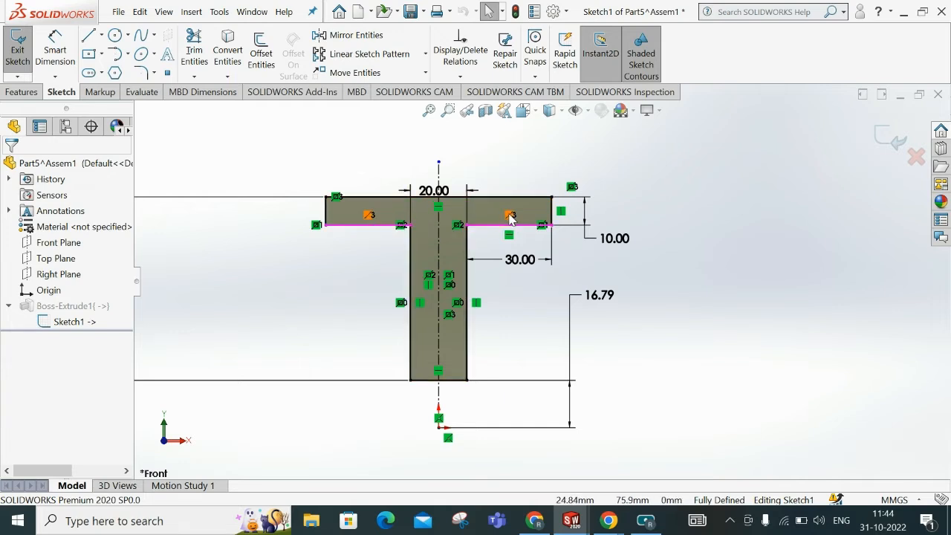
- Exit the sketch in the standalone part, return to the Assem1 window and rebuild the assembly
click(891, 138)
middle_drag(535, 297, 460, 334)
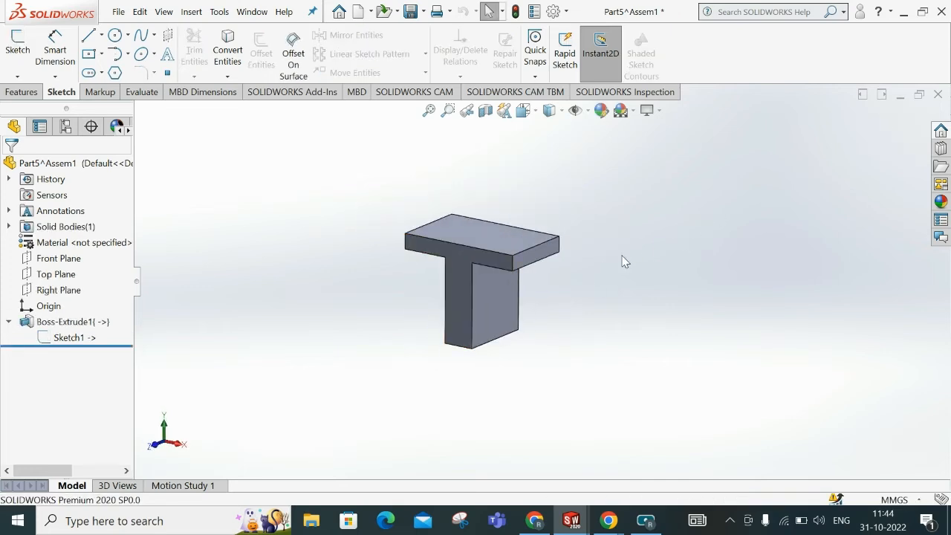
click(251, 12)
click(409, 183)
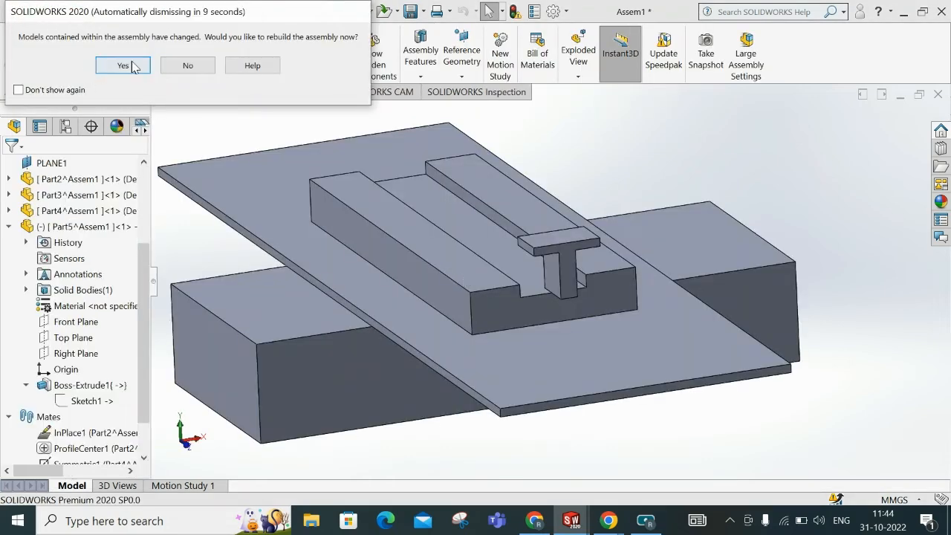
click(123, 65)
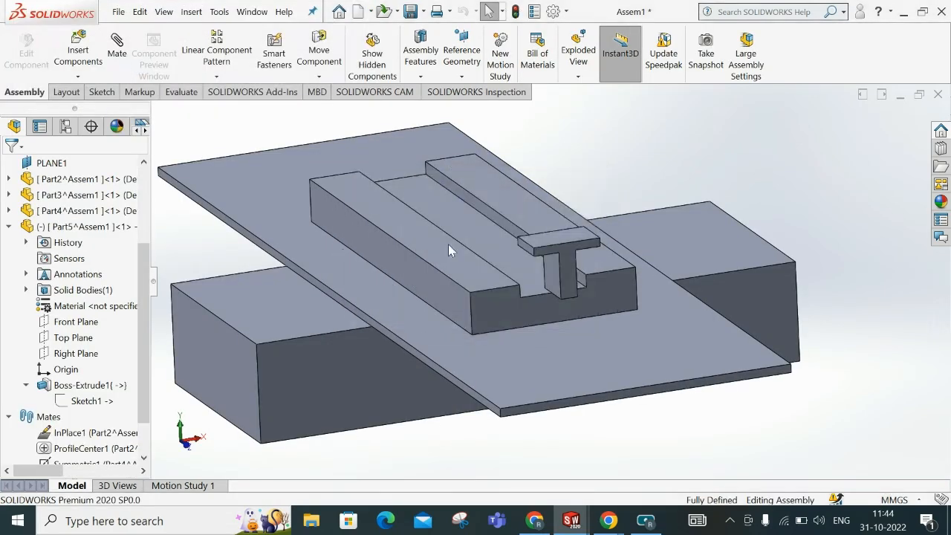
- Collapse Part5 in the feature tree, review the assembly mates and move the T-slider well clear of the slotted guide
click(10, 229)
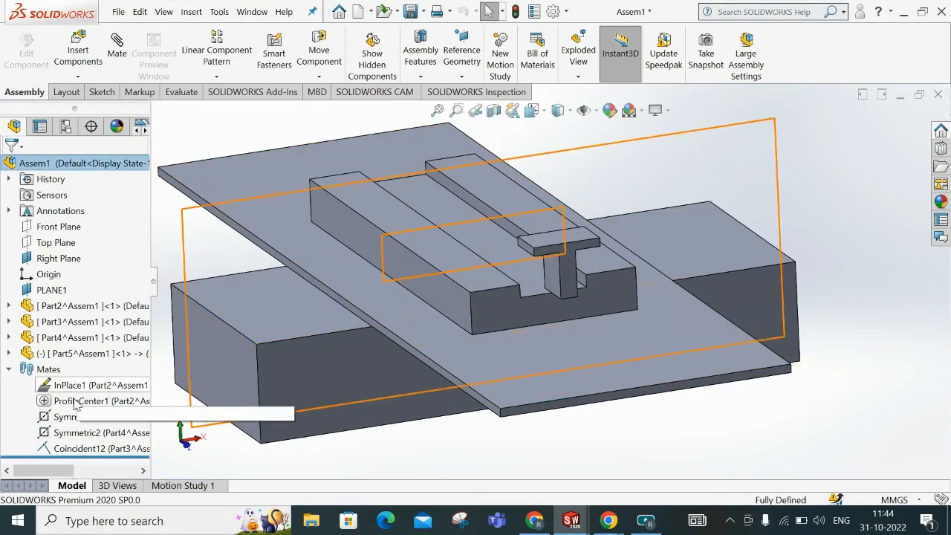
scroll(498, 286, up, 2)
middle_drag(497, 285, 498, 312)
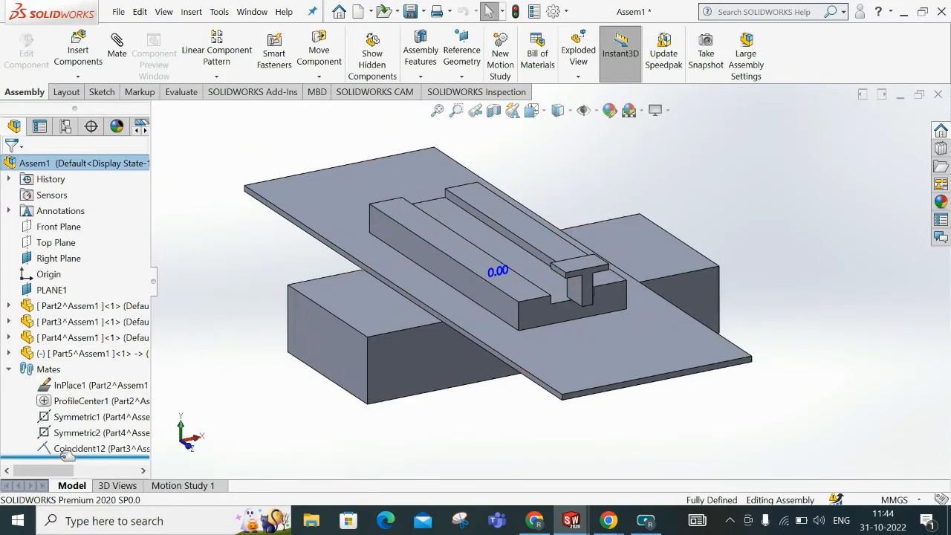
drag(559, 294, 530, 327)
key(Escape)
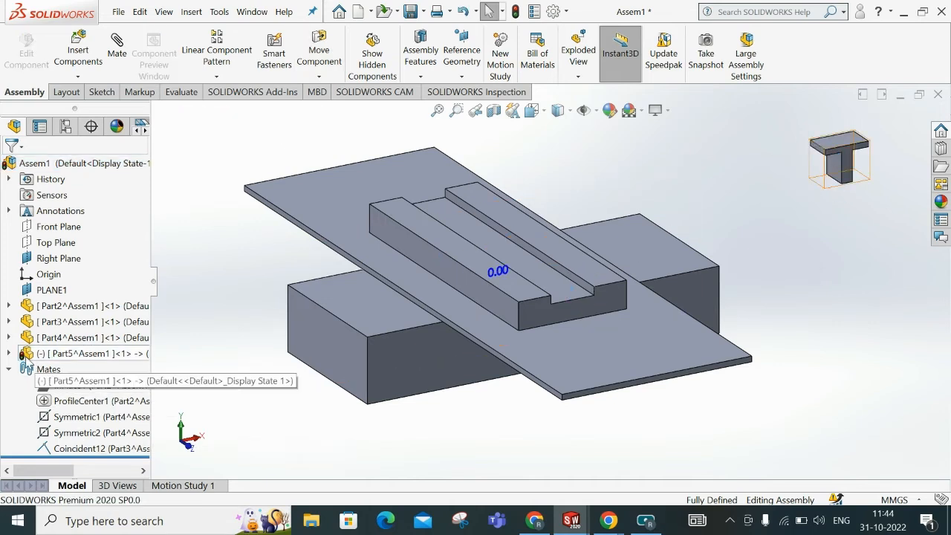
- Rebuild the assembly and dismiss the What's Wrong reports
click(517, 12)
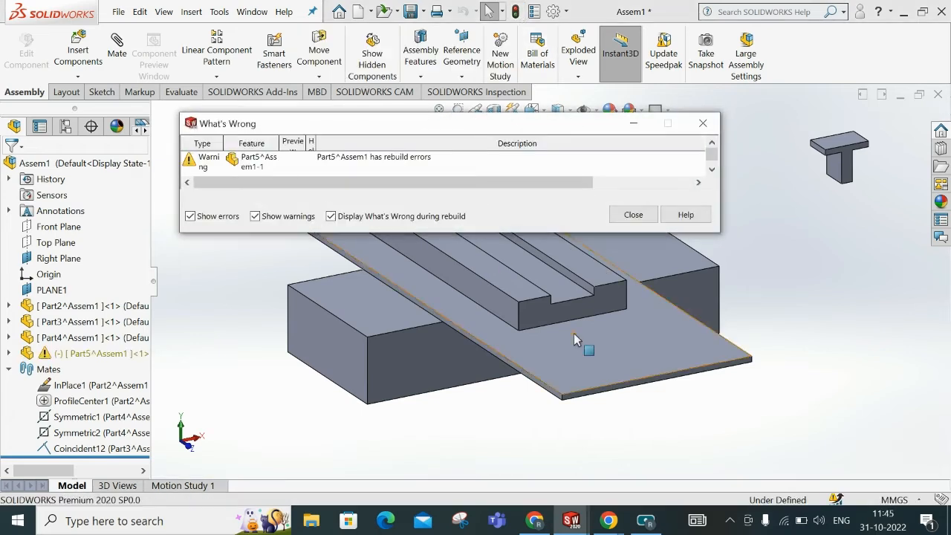
click(634, 215)
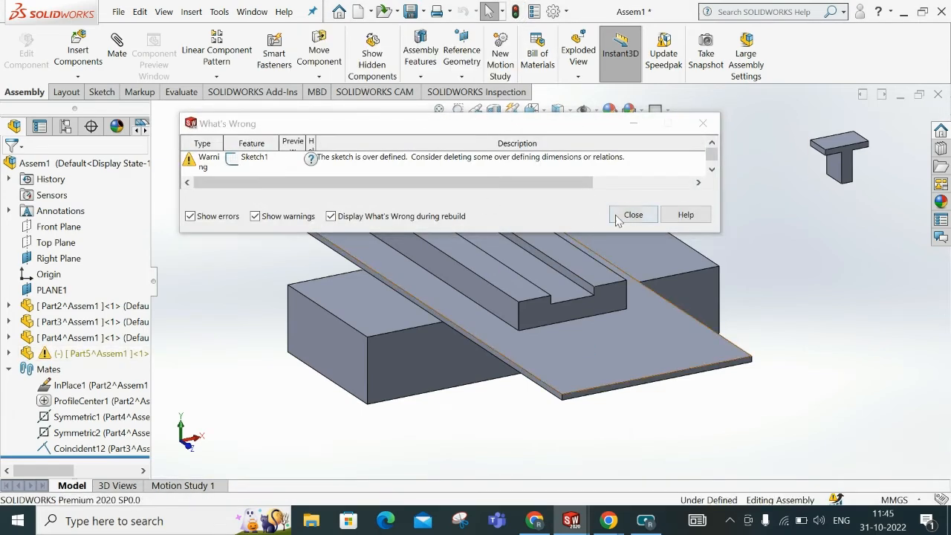
click(617, 218)
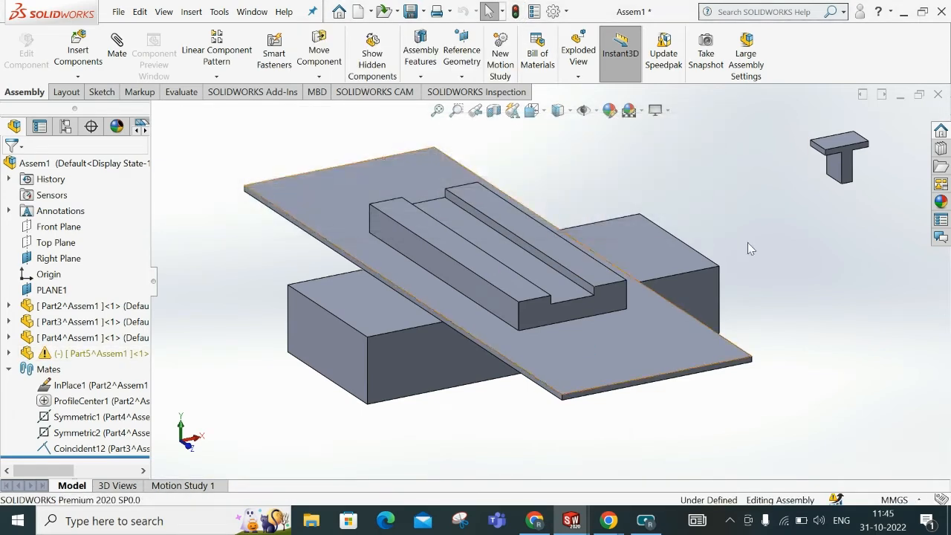
- Expand Part5 and its Boss-Extrude1 in a widened feature tree to examine the status of Sketch1
click(8, 353)
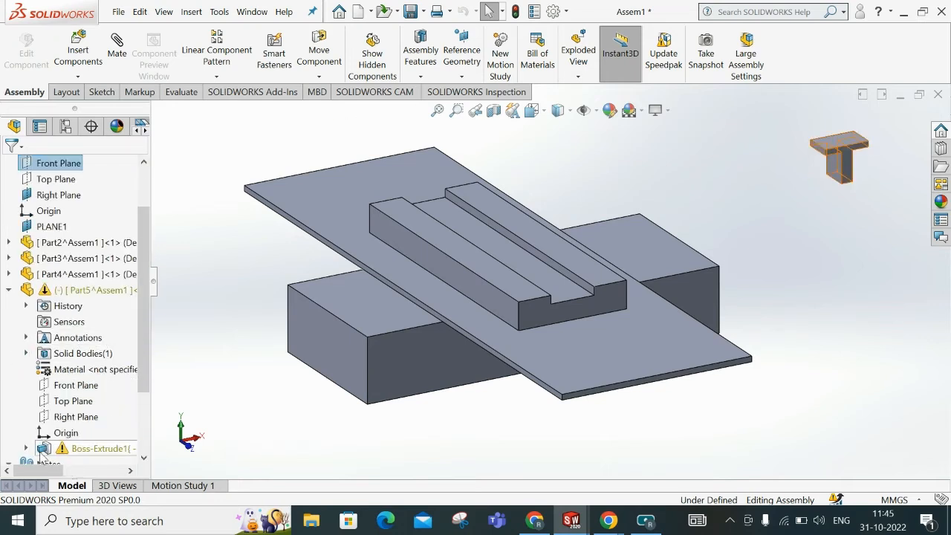
click(27, 448)
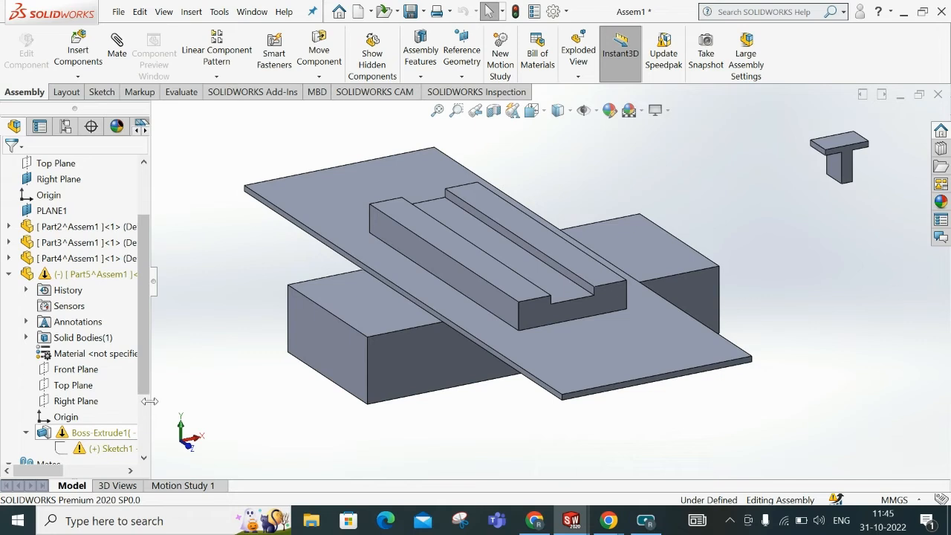
drag(149, 401, 206, 402)
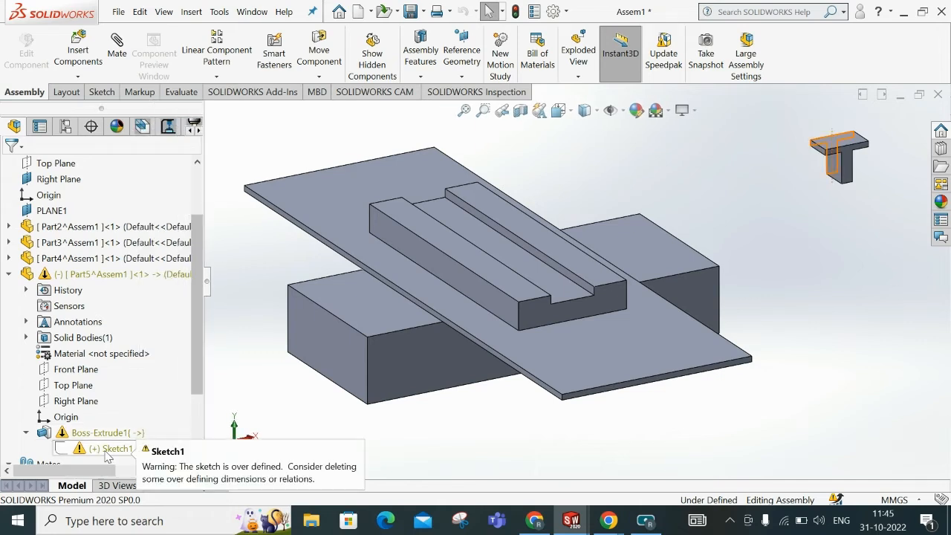
right_click(106, 452)
click(312, 421)
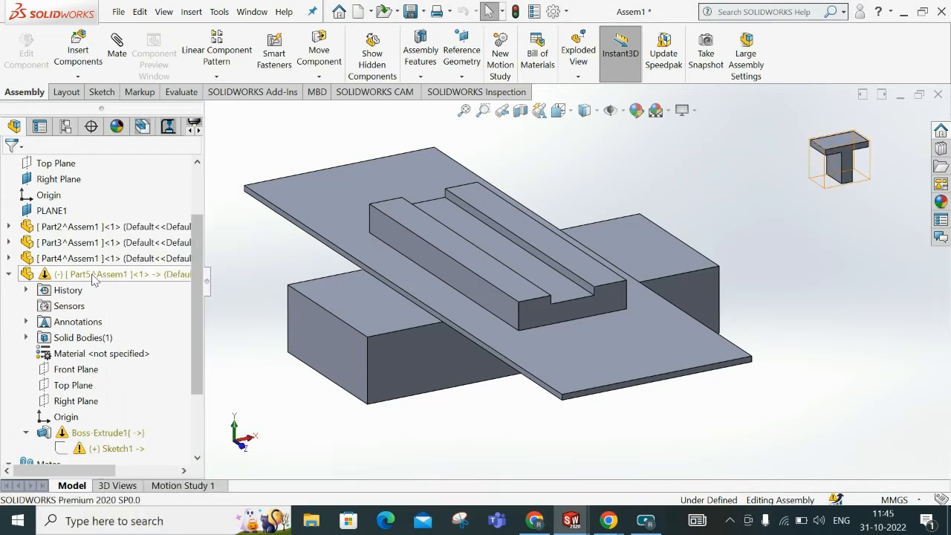
right_click(107, 448)
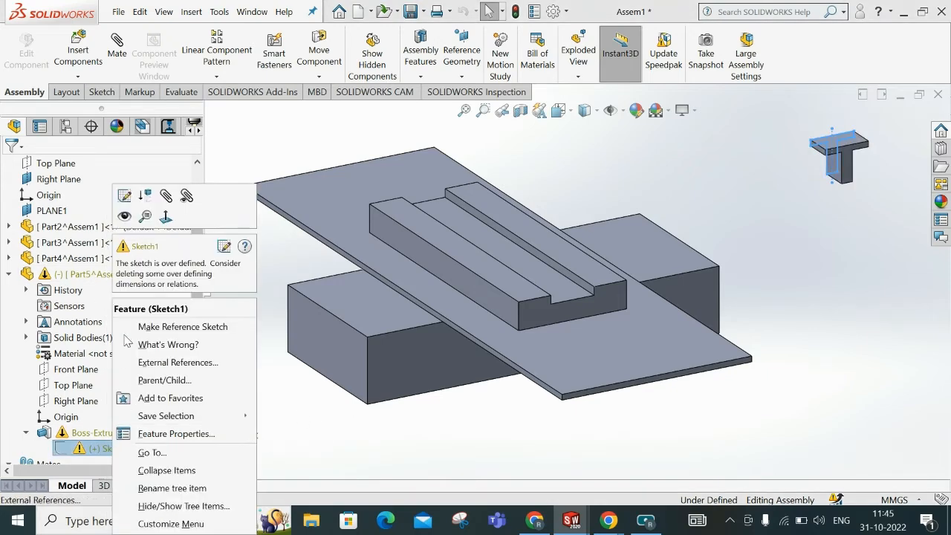
click(124, 196)
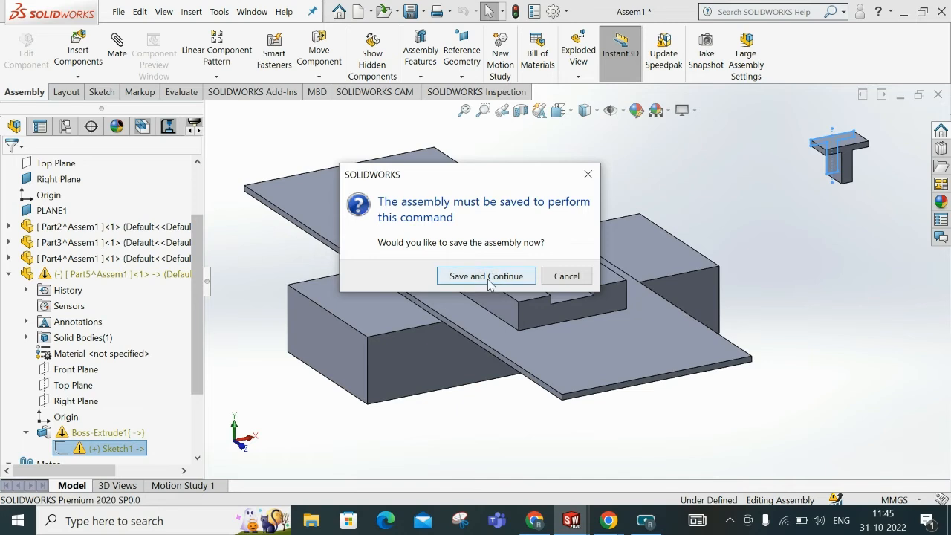
click(566, 276)
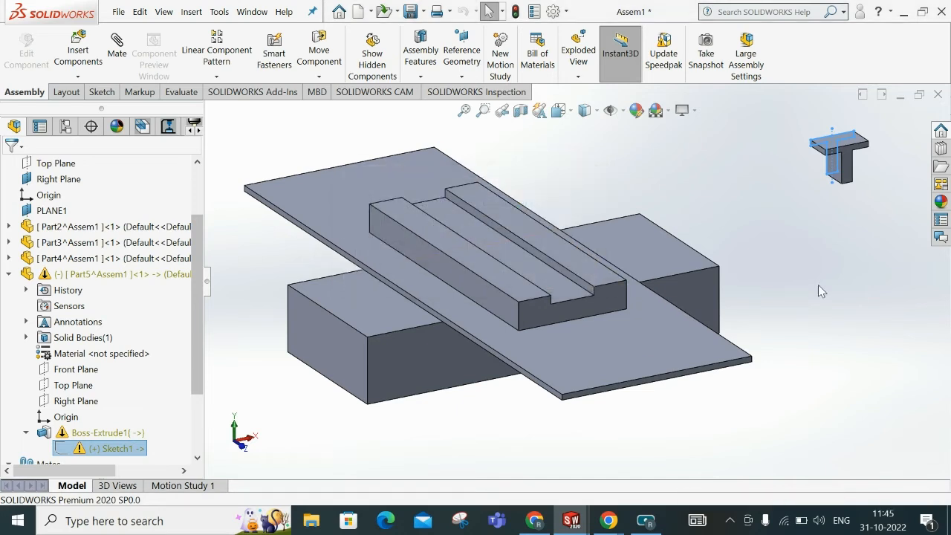
click(77, 274)
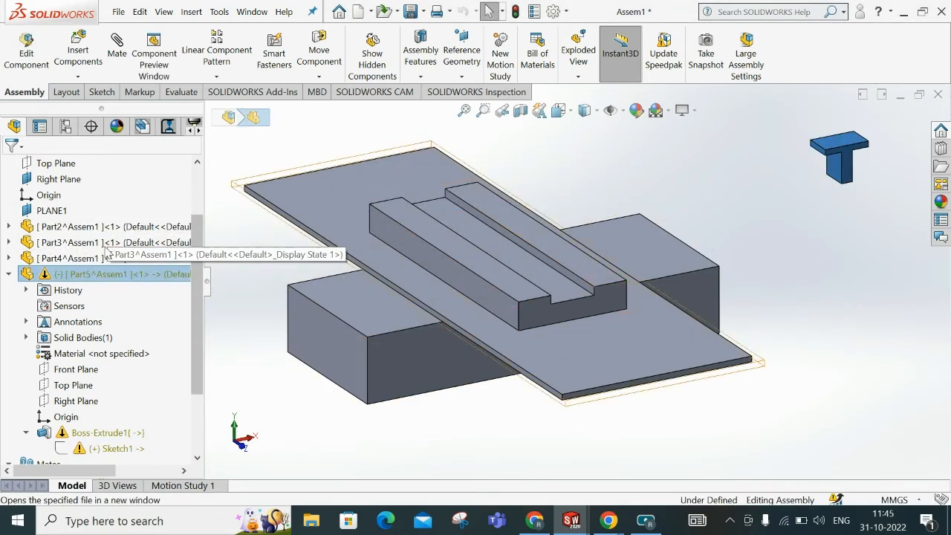
- Edit Part5's Sketch1 and try to save the assembly as 2 in Desktop\Ass bis\h with in-context references
right_click(111, 448)
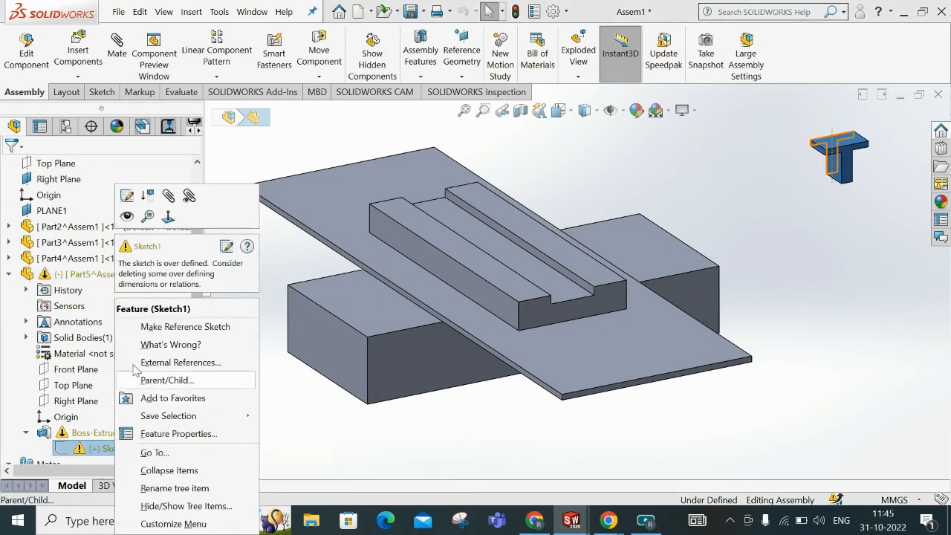
click(126, 197)
click(486, 277)
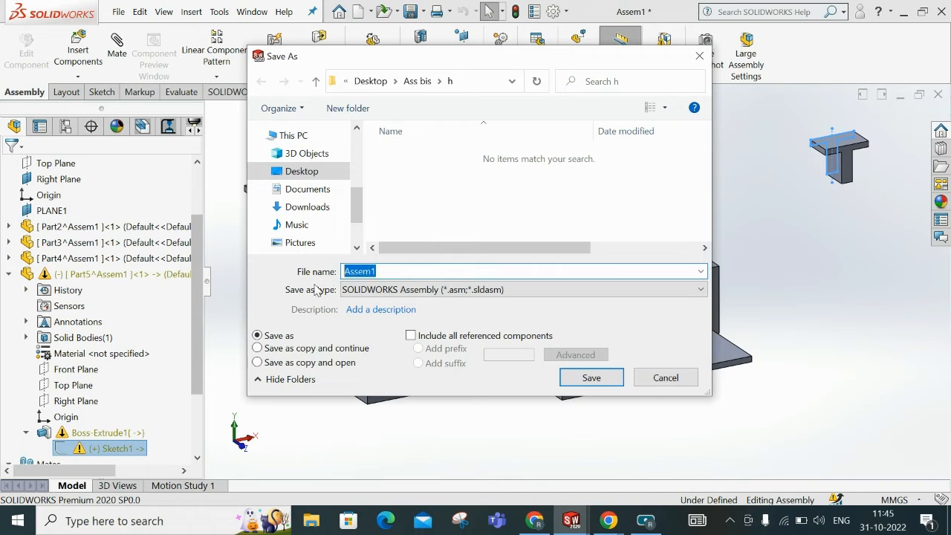
text(2)
click(591, 379)
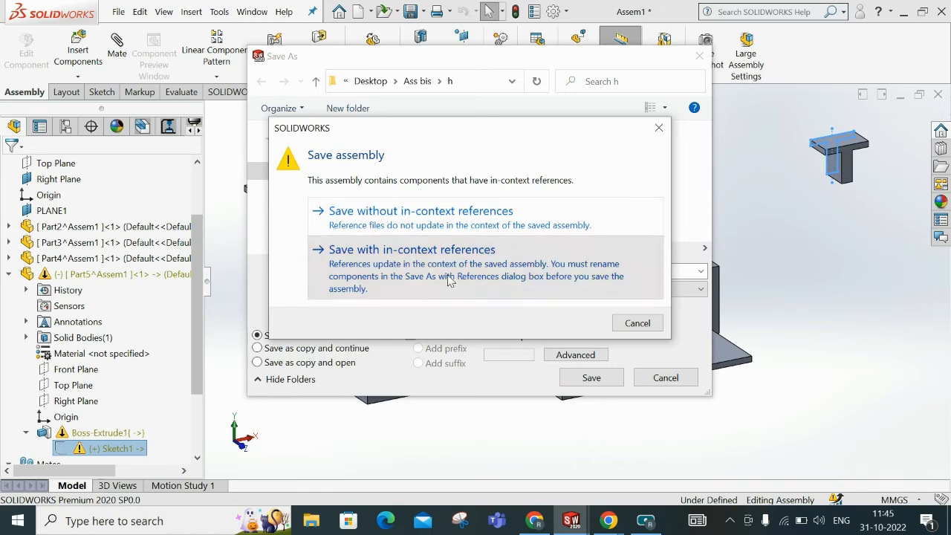
click(448, 277)
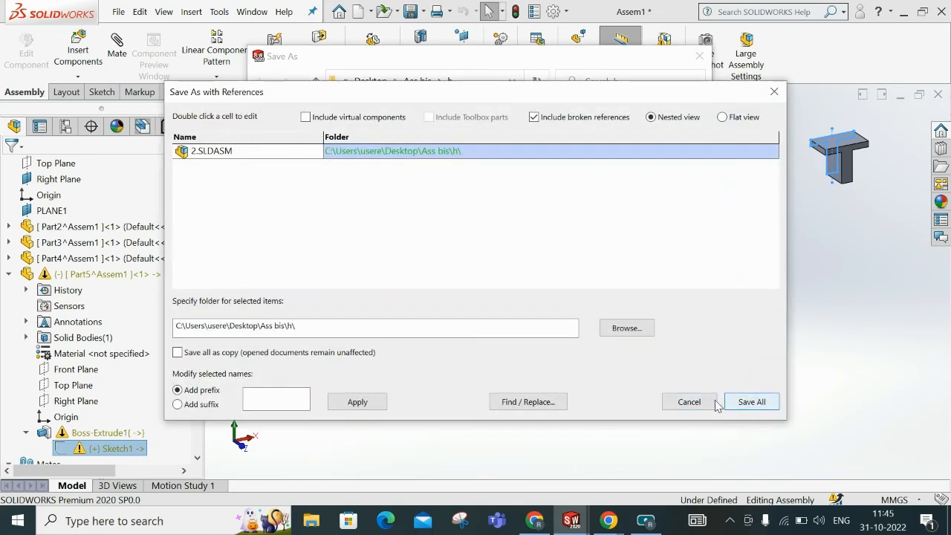
click(751, 402)
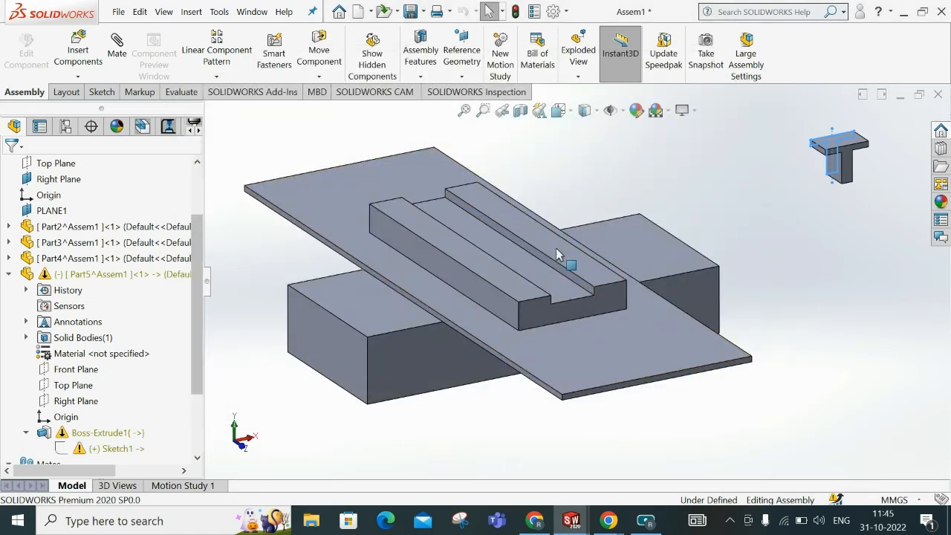
- Request editing of Sketch1 again, agree to save the assembly and choose the Ass bis folder on the Desktop
right_click(108, 448)
click(136, 197)
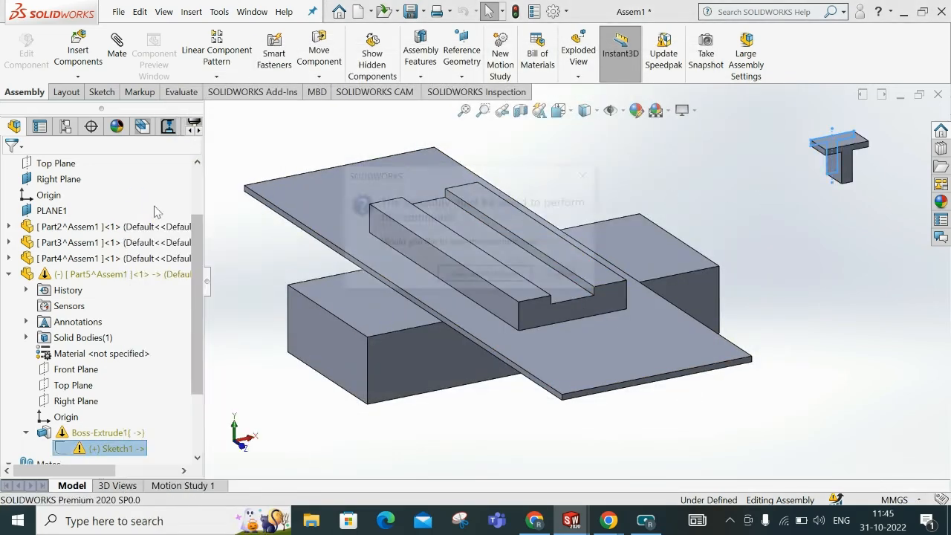
click(479, 275)
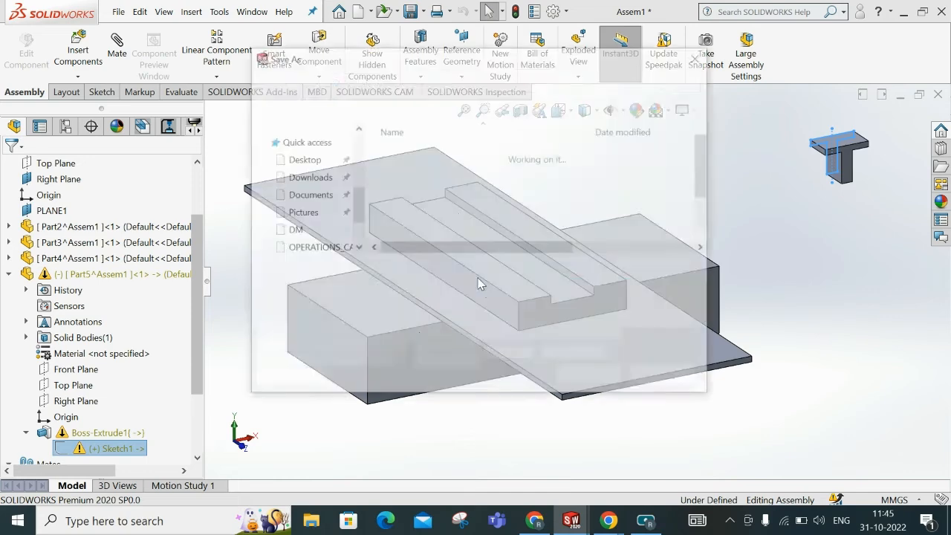
scroll(337, 173, up, 3)
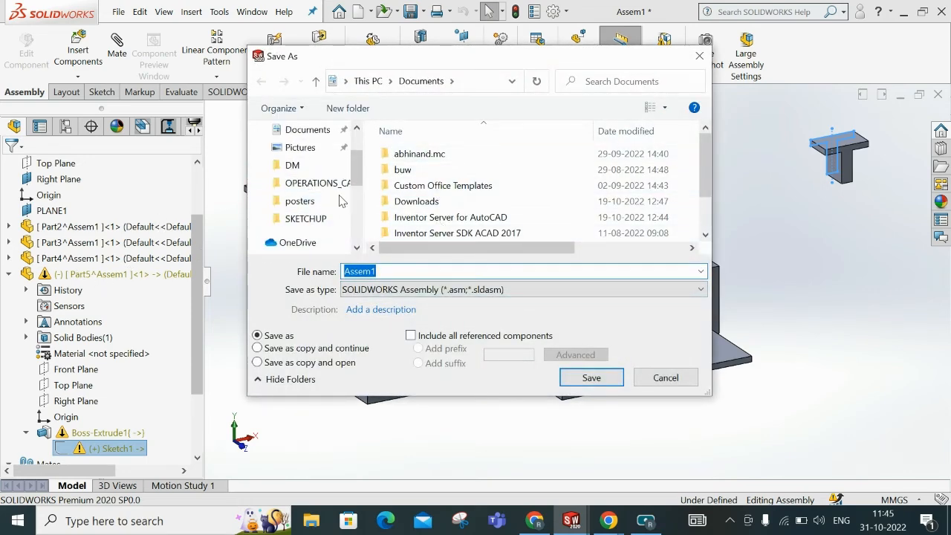
scroll(339, 198, up, 3)
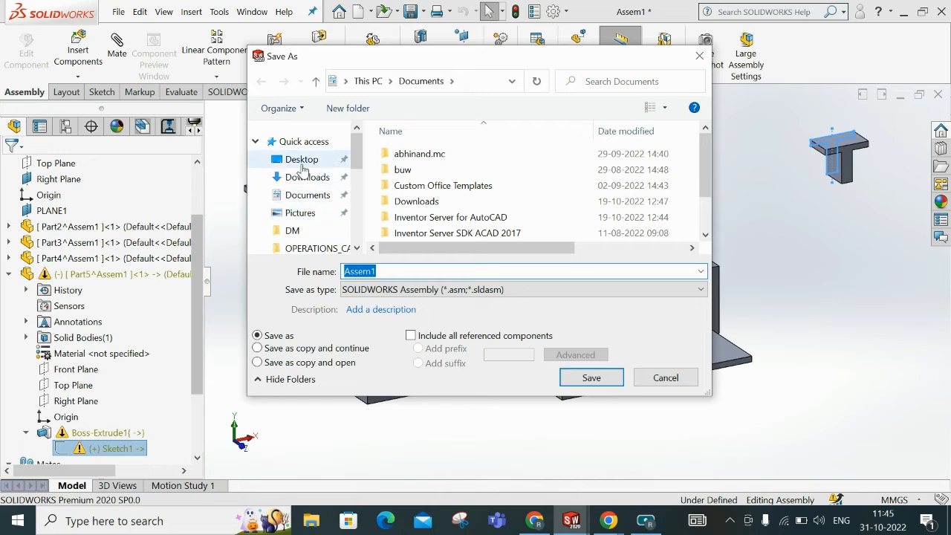
click(301, 163)
click(418, 158)
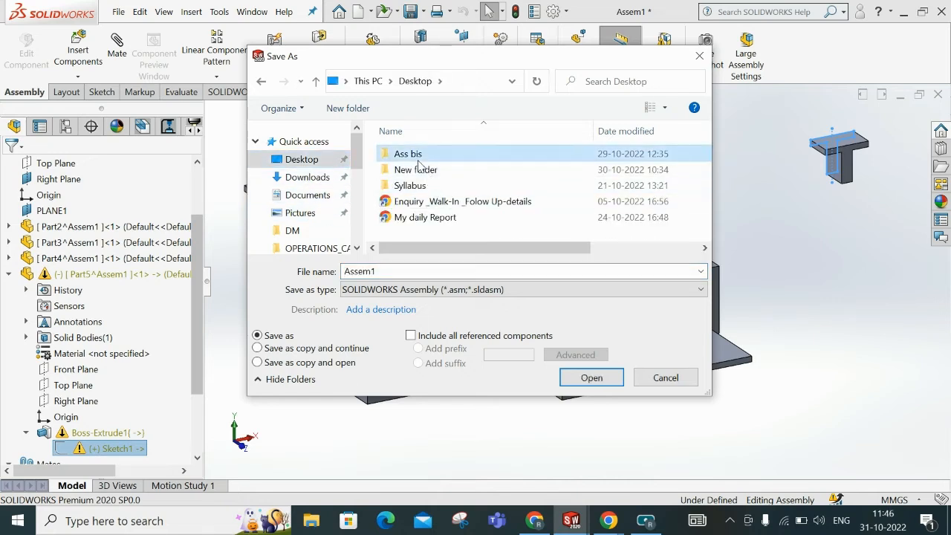
double_click(418, 159)
- Try to save the assembly as 2 without in-context references, choose external saving for its virtual components, and cancel the save
double_click(384, 272)
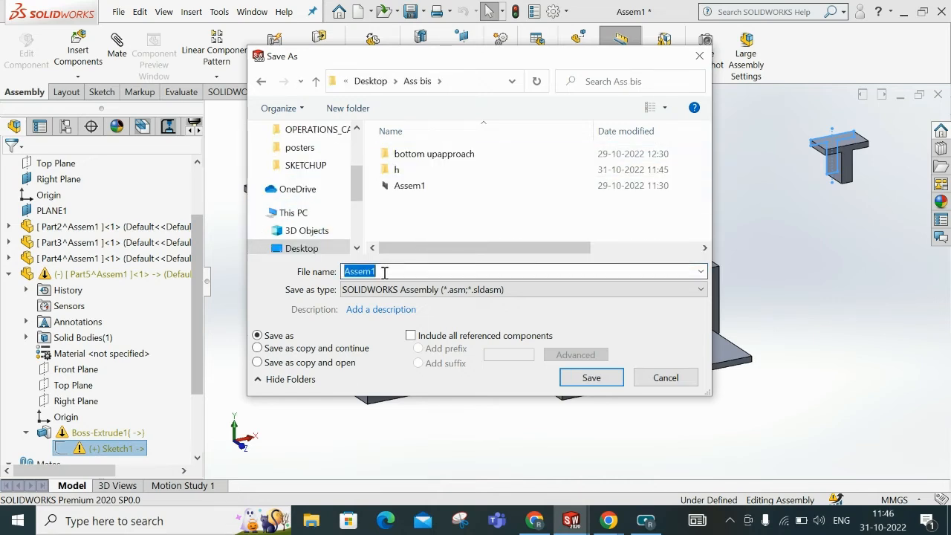
text(2)
click(600, 382)
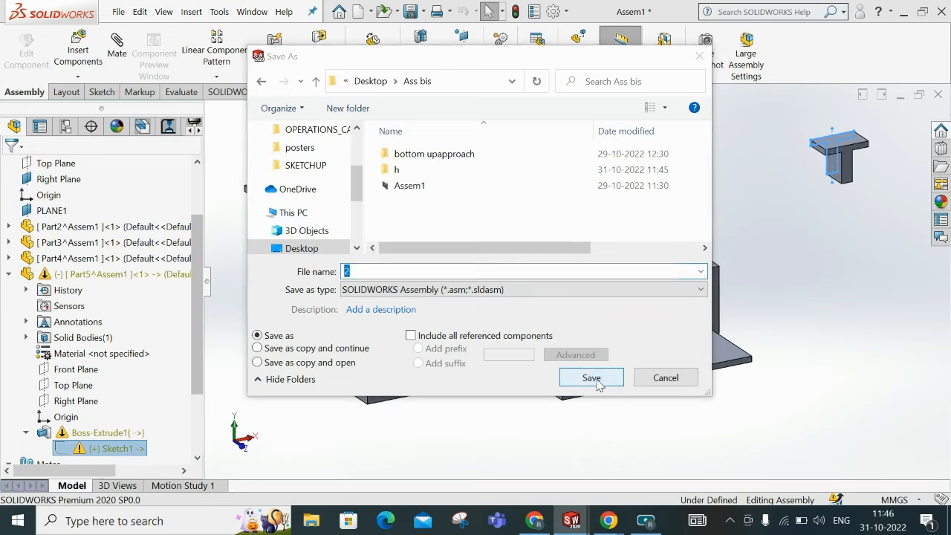
click(425, 223)
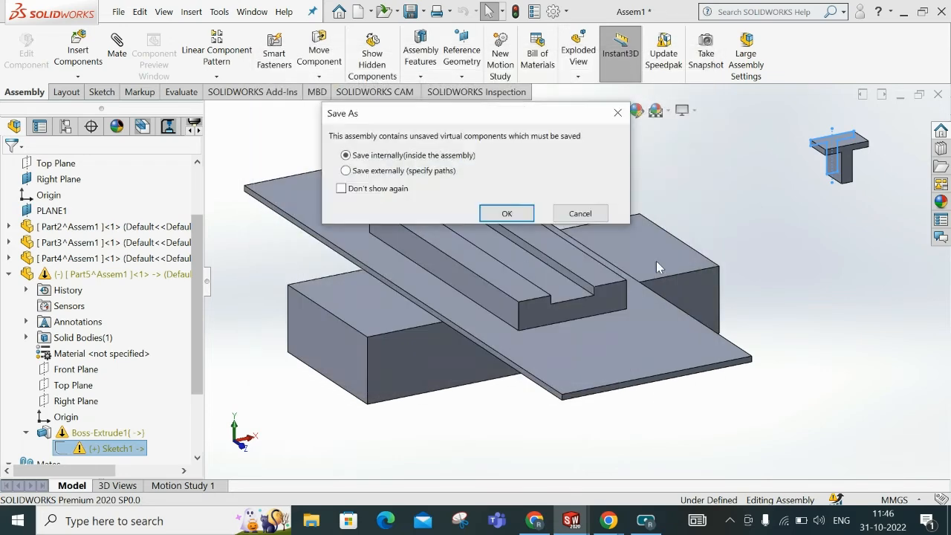
click(407, 171)
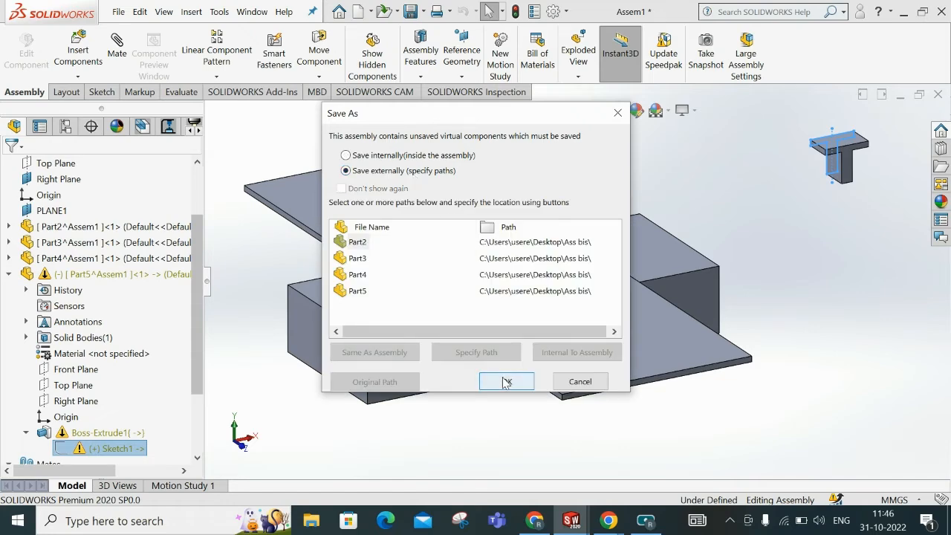
click(583, 382)
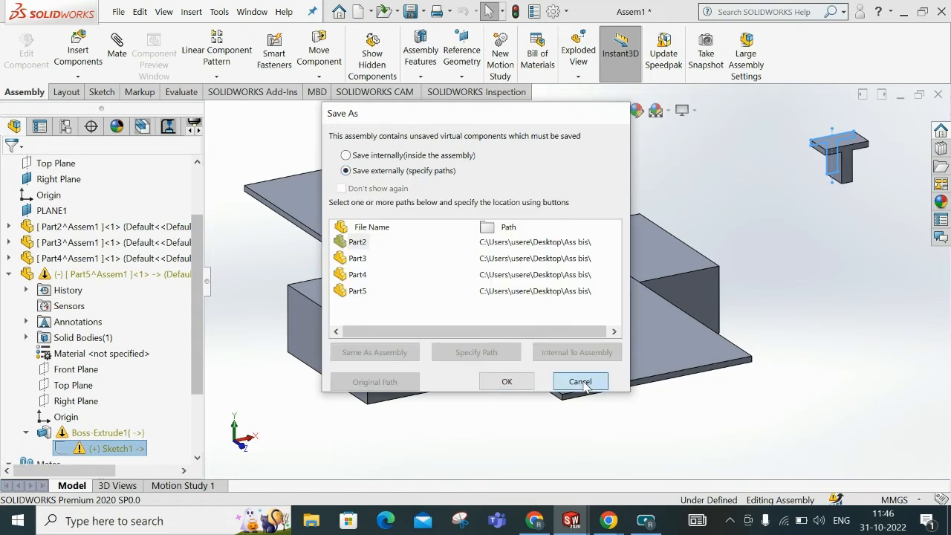
- Request editing of Part5's Sketch1, agree to save the assembly, and create a new folder inside Desktop\Ass bis as its location
right_click(119, 455)
click(133, 209)
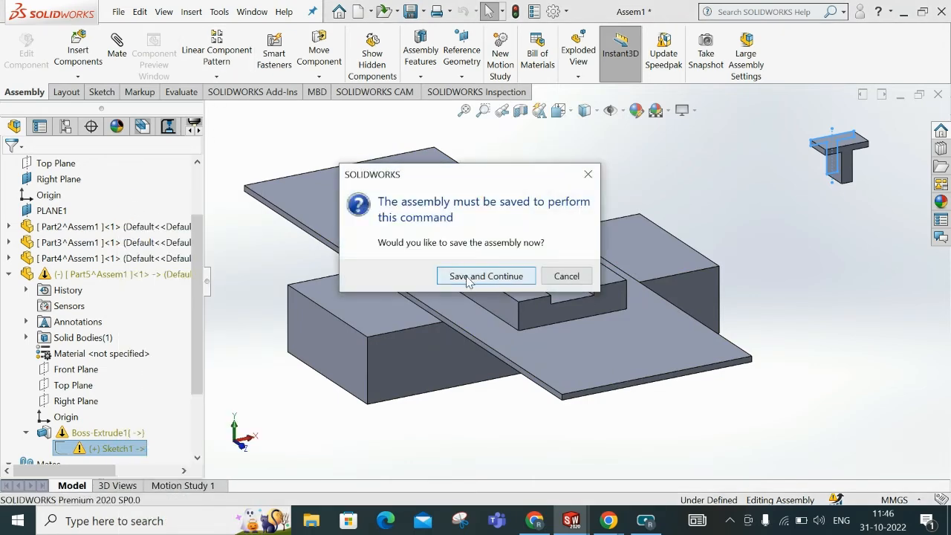
click(484, 277)
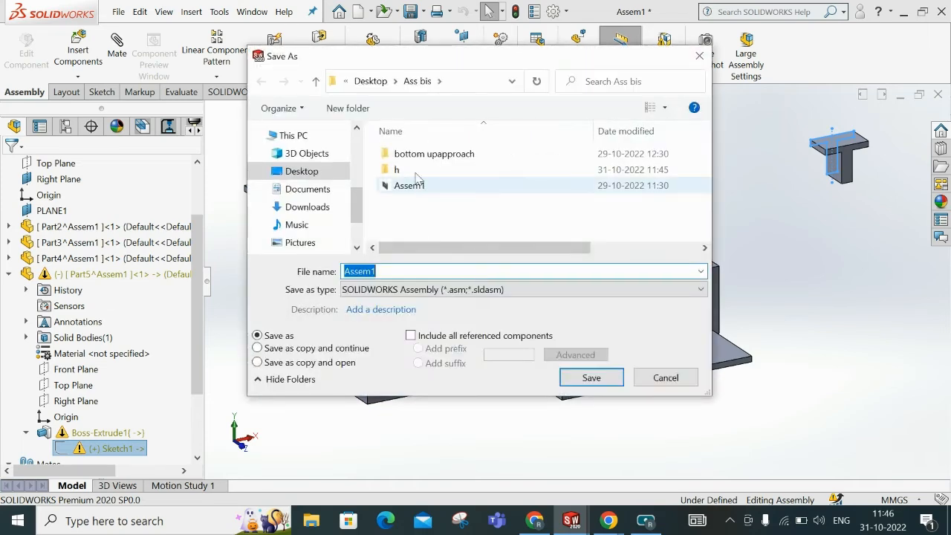
click(426, 221)
right_click(426, 220)
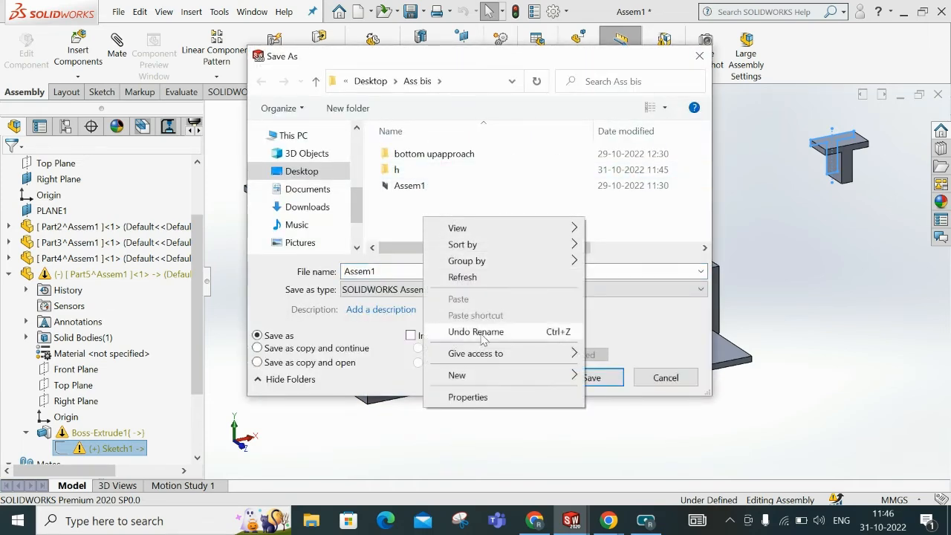
mouse_move(484, 375)
click(606, 109)
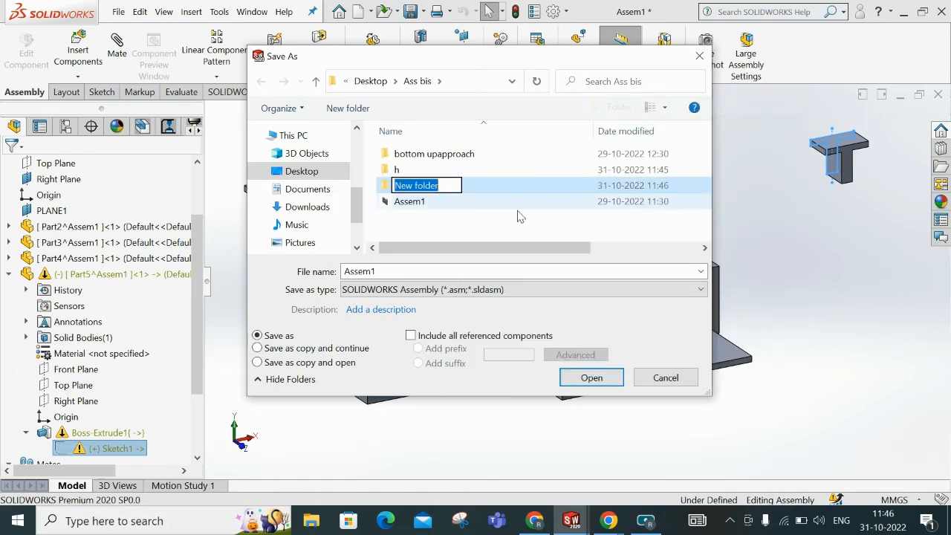
click(467, 191)
double_click(468, 191)
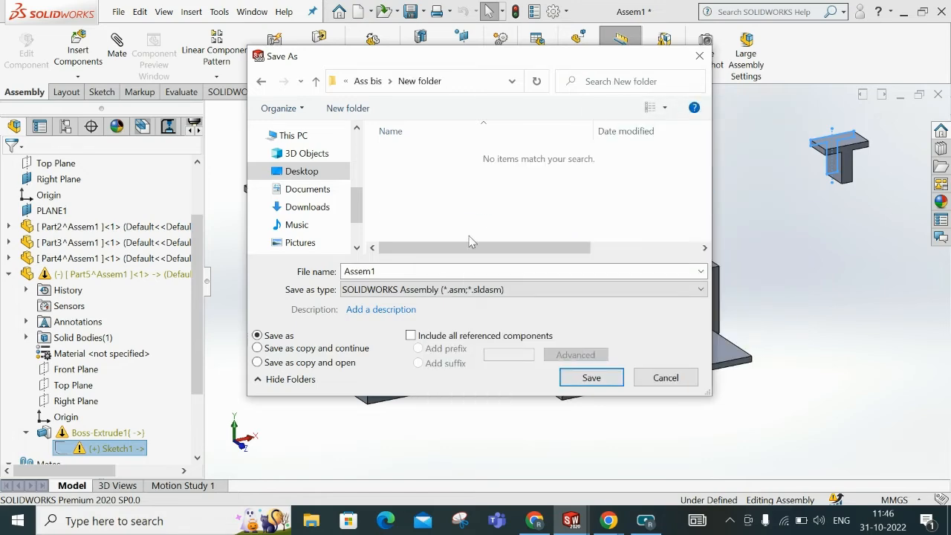
- Save the assembly as 2 without in-context references, storing its virtual components externally in New folder
double_click(385, 271)
text(2)
click(591, 378)
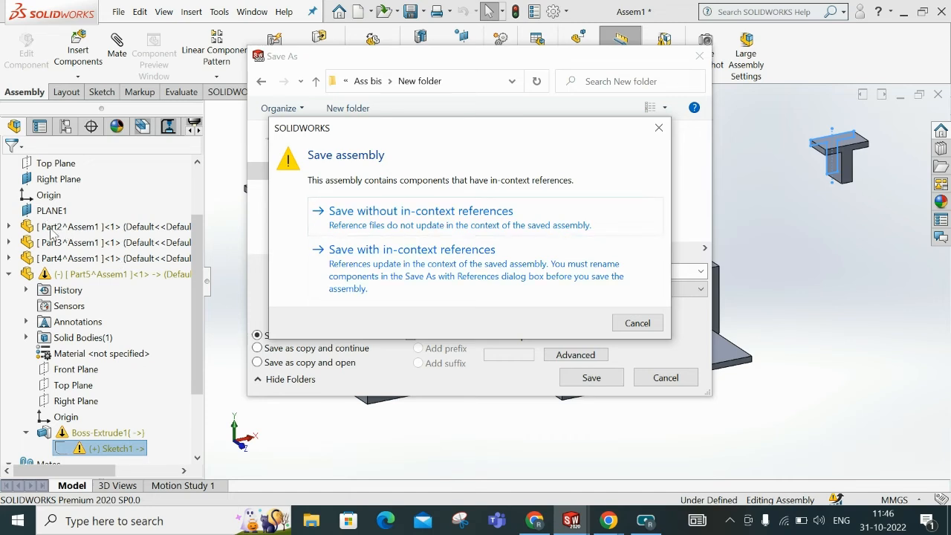
click(350, 222)
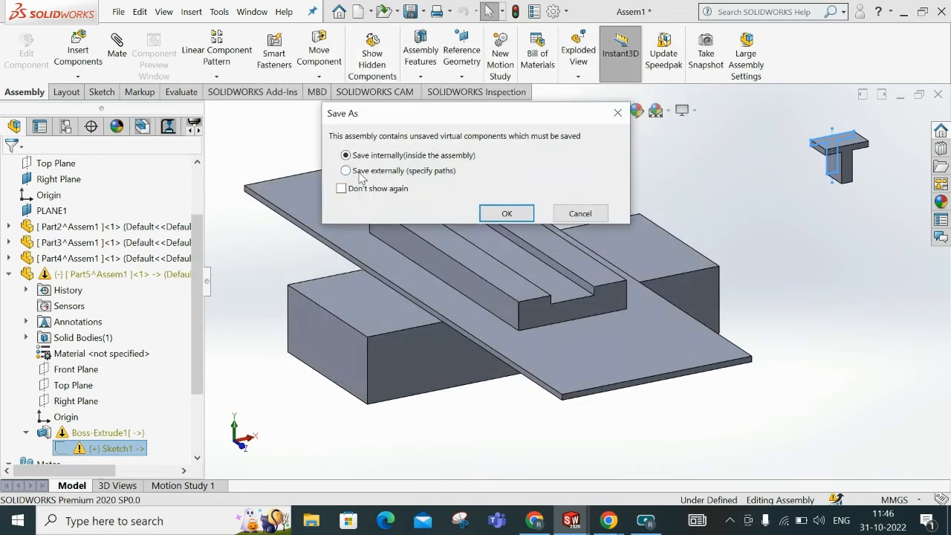
click(362, 175)
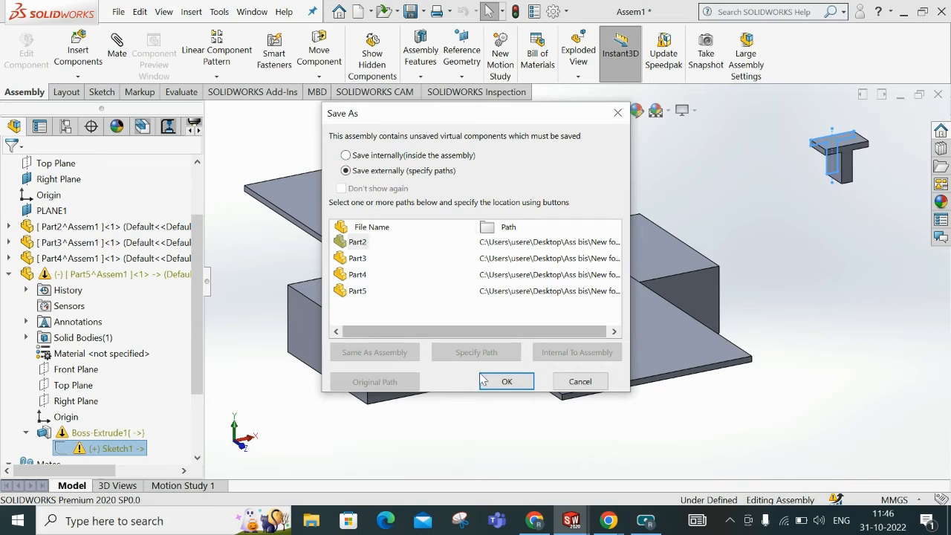
click(506, 382)
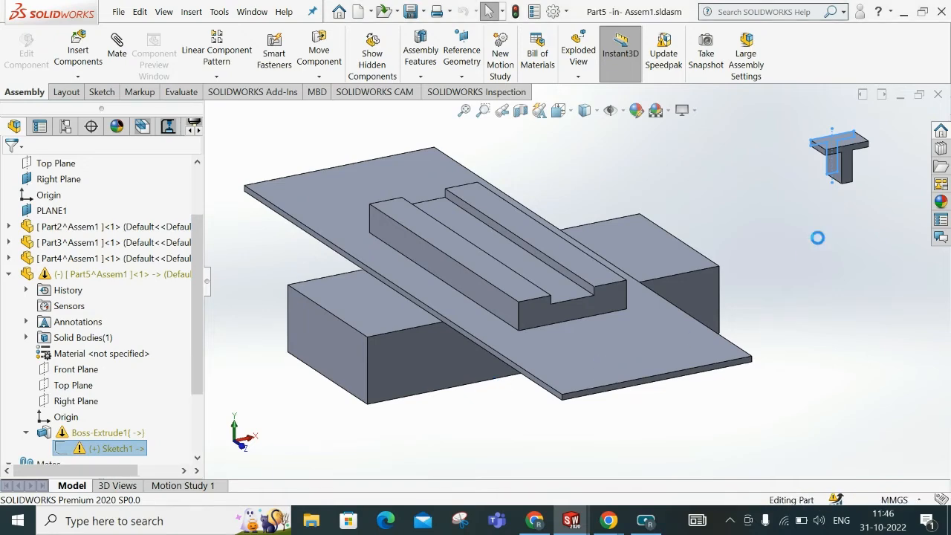
click(566, 275)
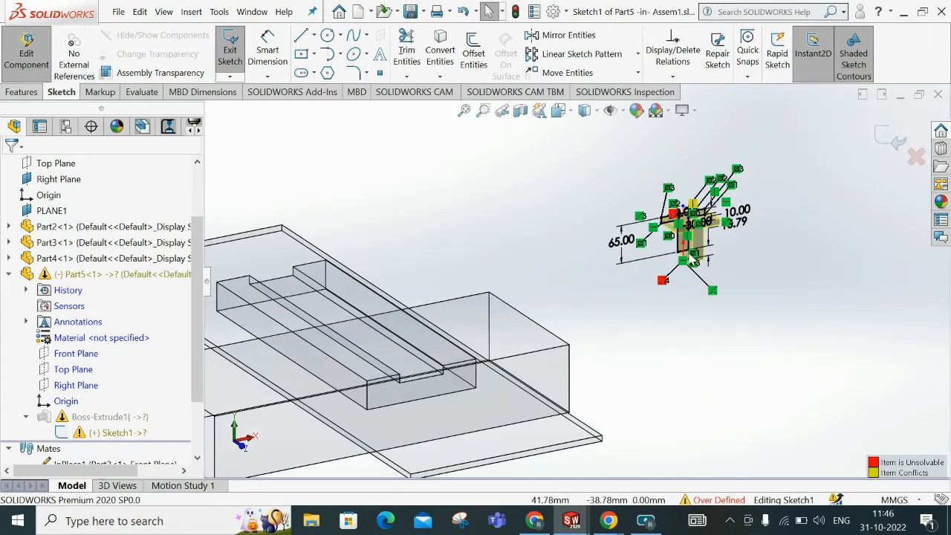
- Diagnose the over-defined Sketch1 with SketchXpert, viewed normal to its plane, and accept the solution that deletes the Coincident4 relation
middle_drag(688, 252, 619, 148)
click(564, 110)
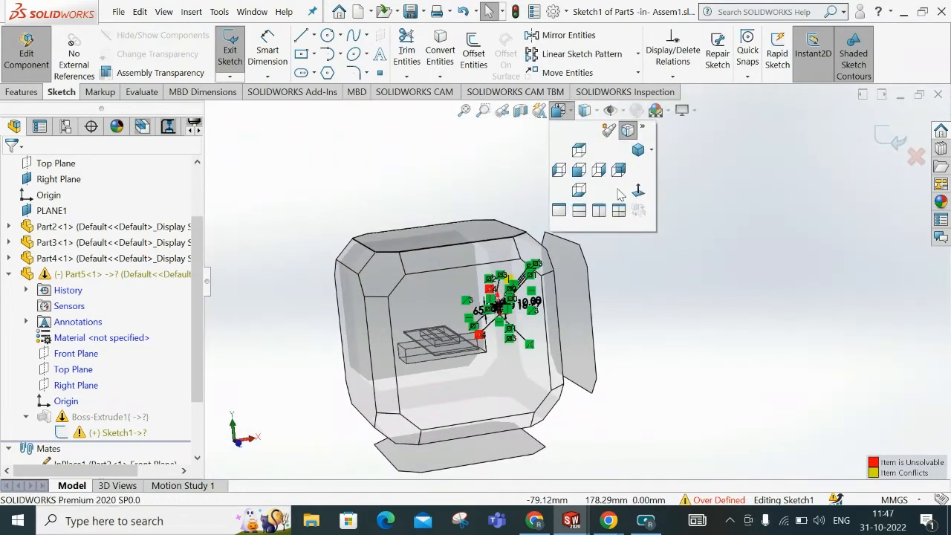
click(636, 194)
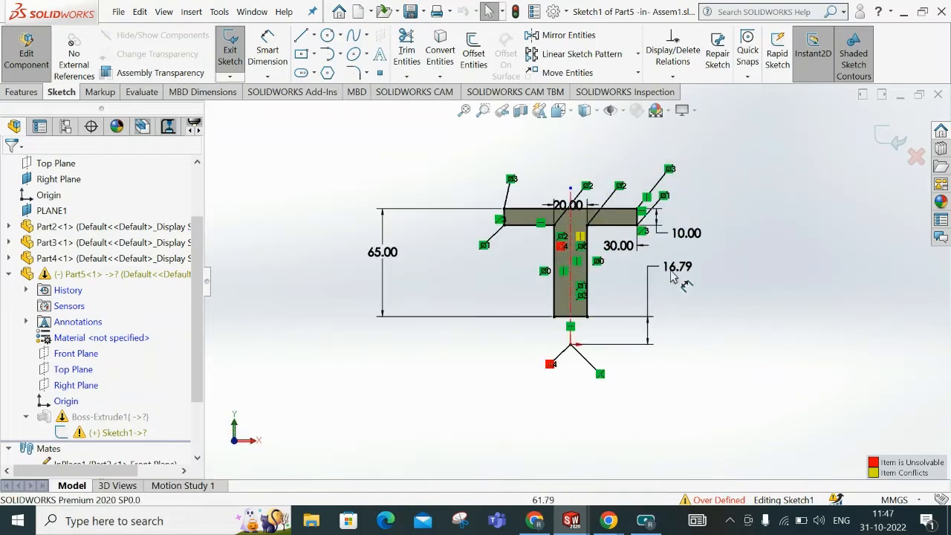
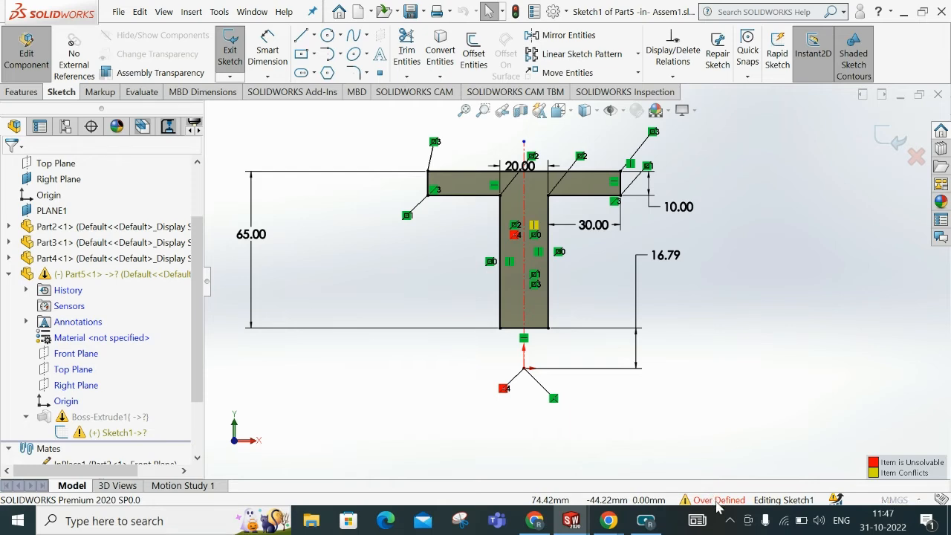
click(717, 502)
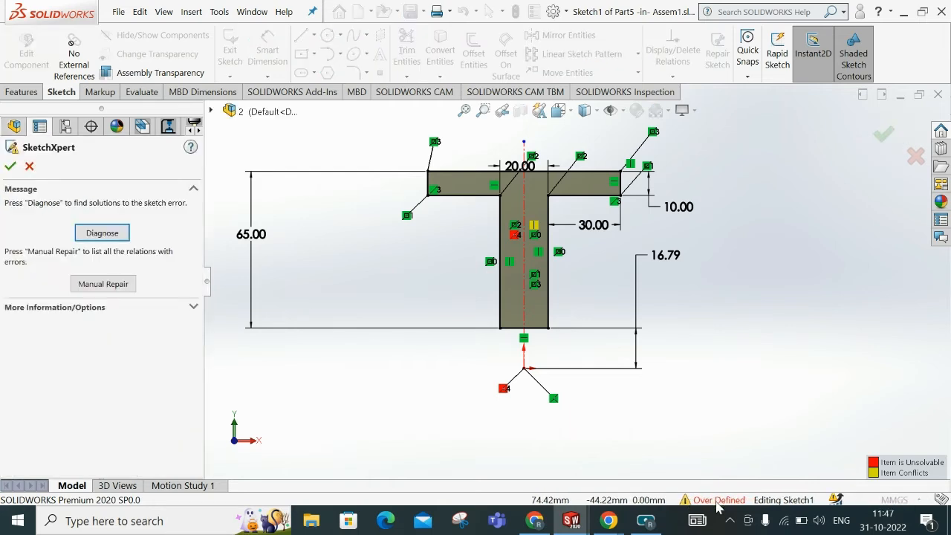
click(102, 233)
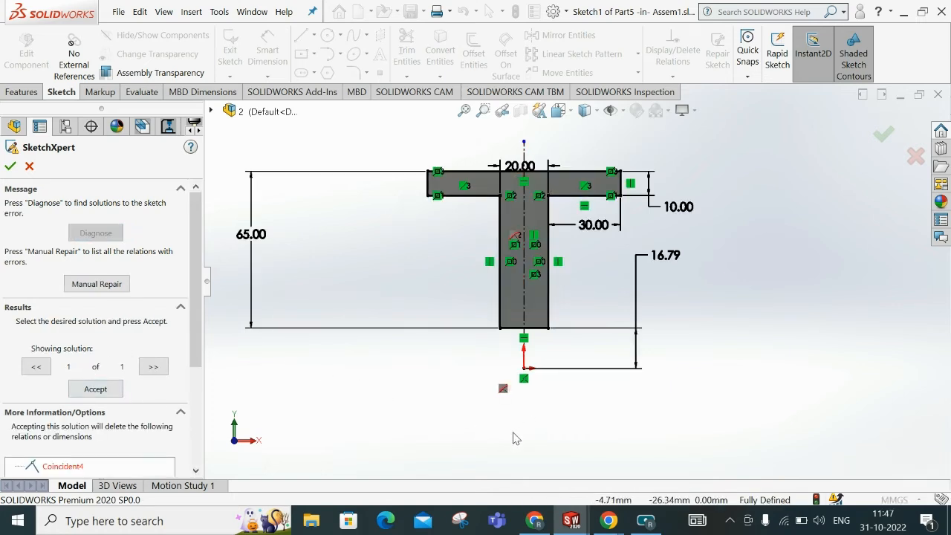
scroll(192, 325, down, 3)
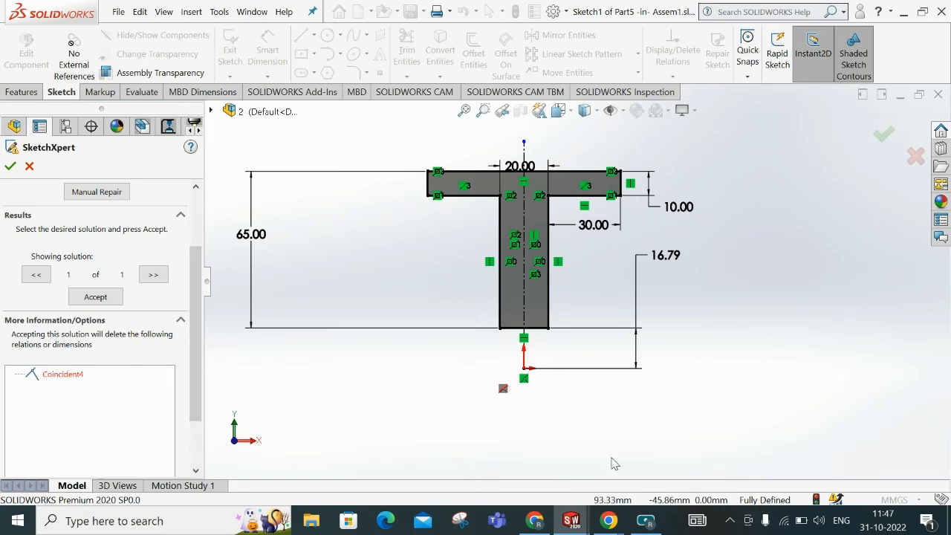
click(95, 297)
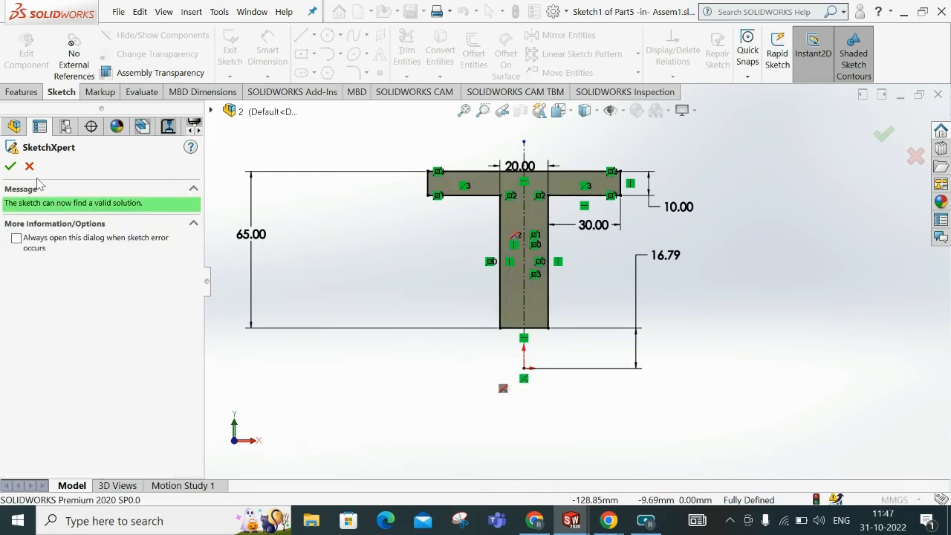
click(11, 167)
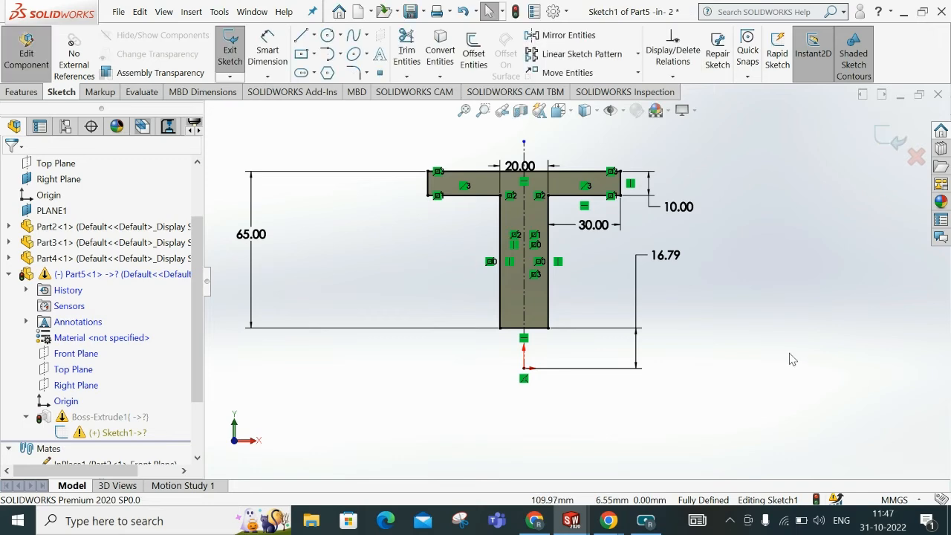
- Exit Sketch1 and finish editing Part5 to return to the assembly, collapsing Part5 in the feature tree
click(895, 146)
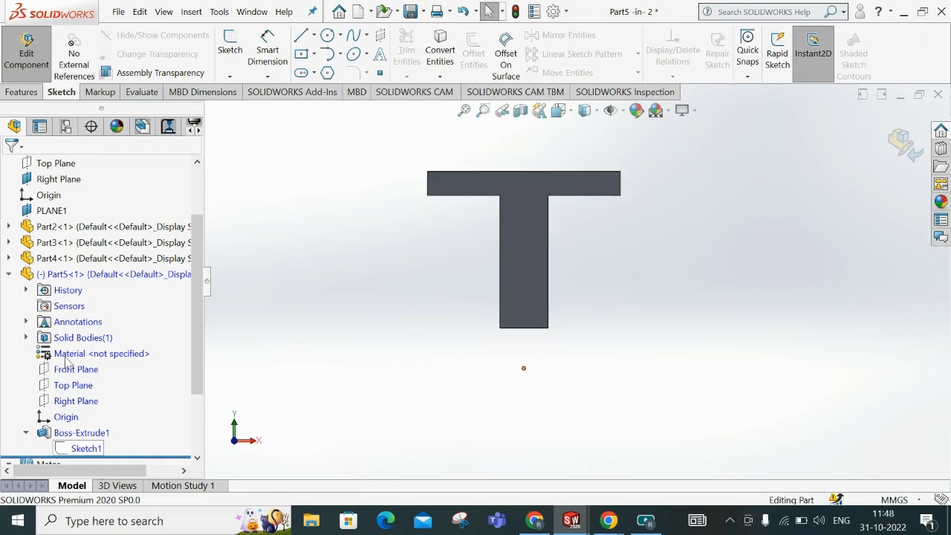
click(916, 149)
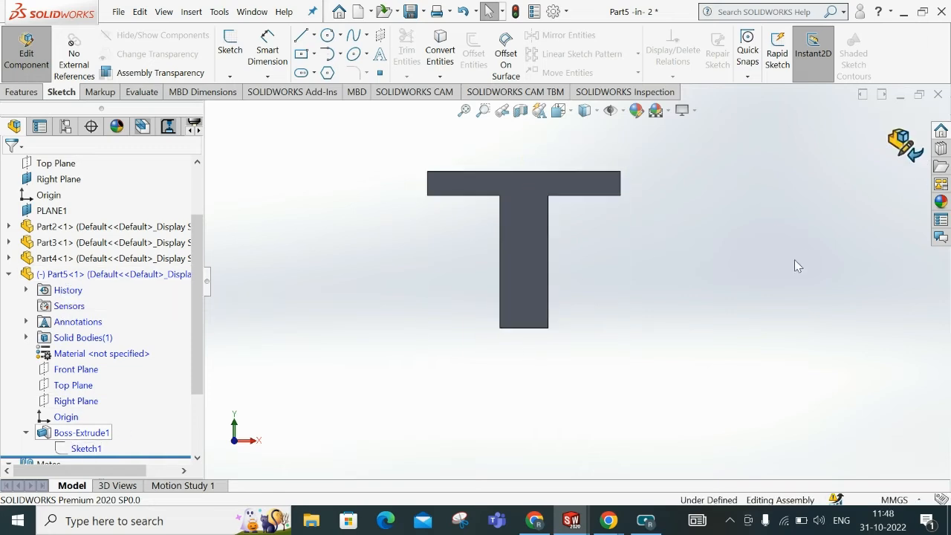
click(9, 275)
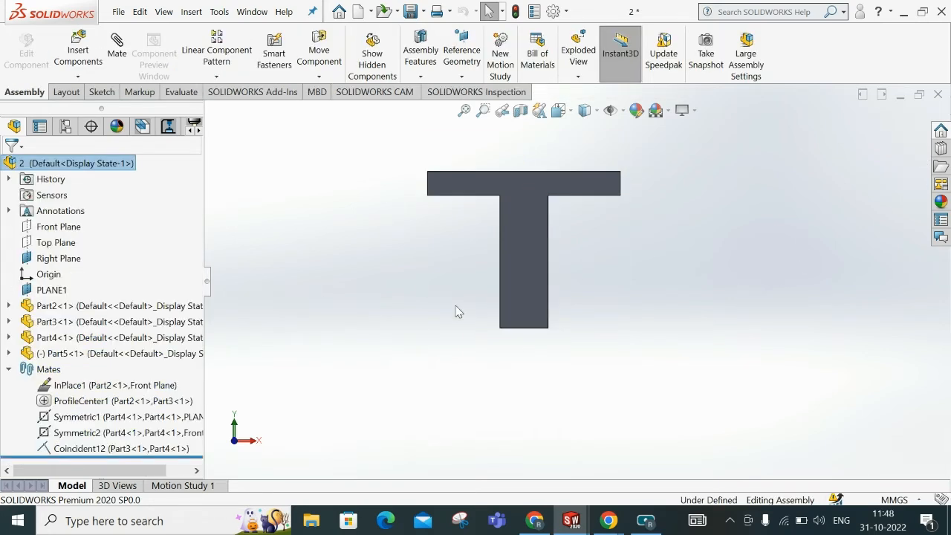
- Move the free T-slider from beside the assembly to above the far end of the slotted block
scroll(511, 288, up, 6)
middle_drag(511, 293, 416, 342)
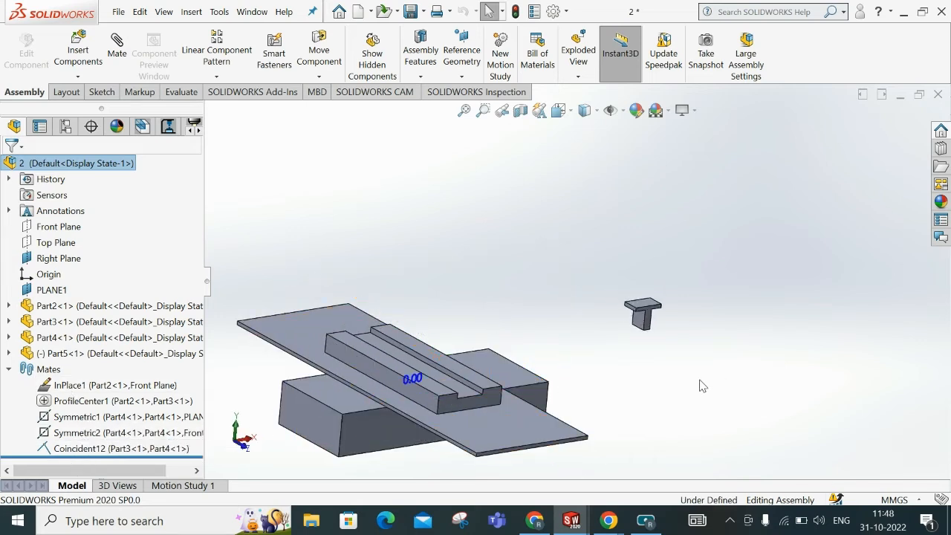
drag(651, 321, 358, 226)
click(717, 296)
scroll(581, 286, up, 3)
mouse_move(434, 363)
middle_down()
mouse_move(524, 285)
mouse_move(431, 365)
middle_up()
scroll(525, 299, down, 5)
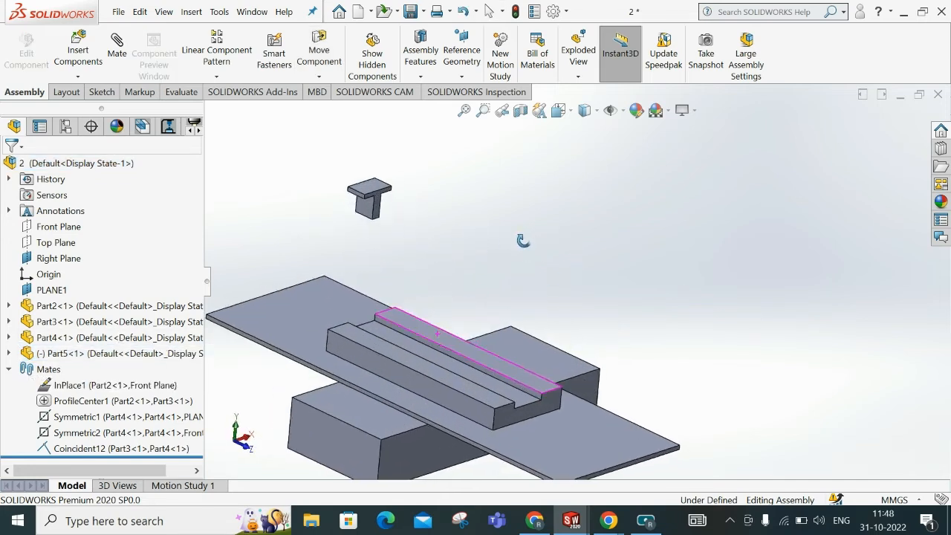
middle_drag(555, 271, 563, 281)
middle_drag(332, 200, 343, 134)
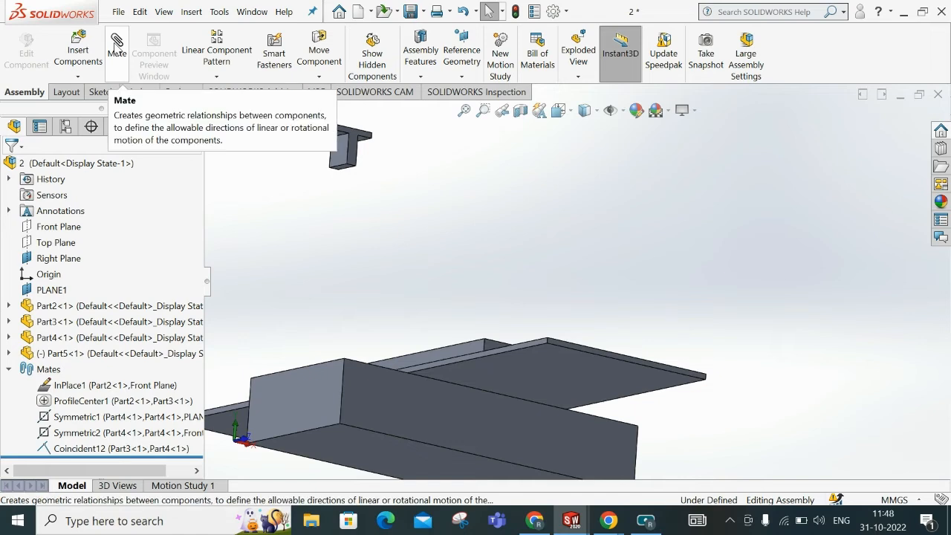
- Collapse the mates and expand Part5 in the feature tree to check Boss-Extrude1 and Sketch1 for external references
click(8, 369)
middle_drag(354, 217, 524, 327)
click(9, 354)
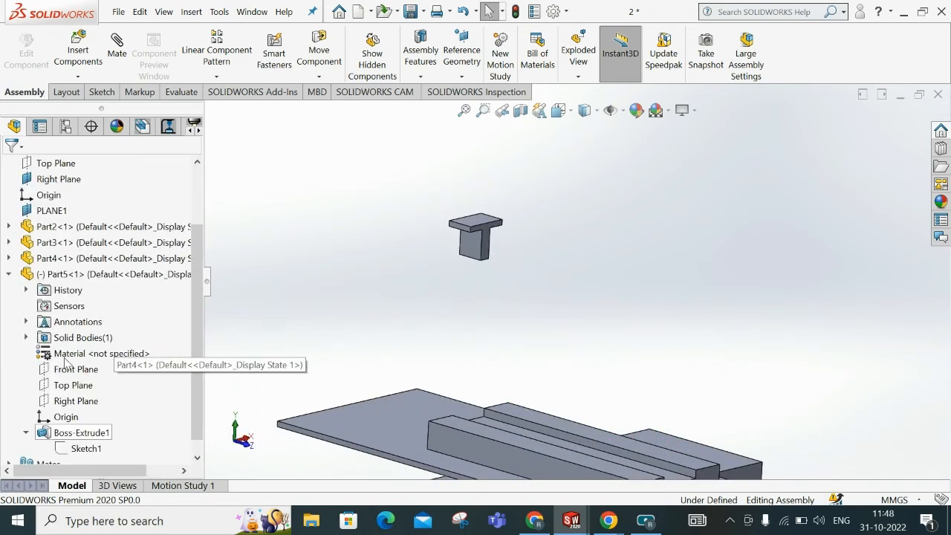
scroll(201, 286, down, 1)
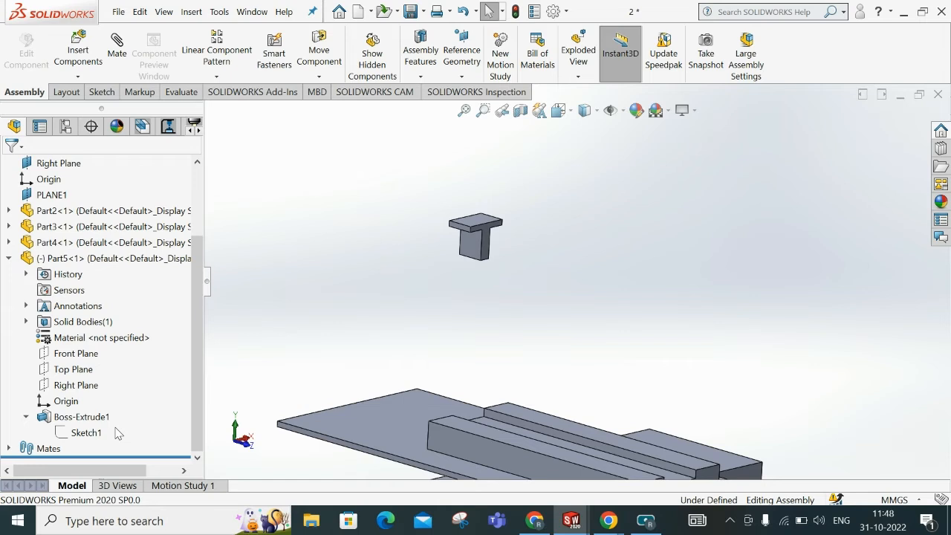
- Add a coincident mate between the slot floor of Part2 and the underside of the T-slider's stem
middle_drag(586, 372, 545, 362)
scroll(394, 239, down, 2)
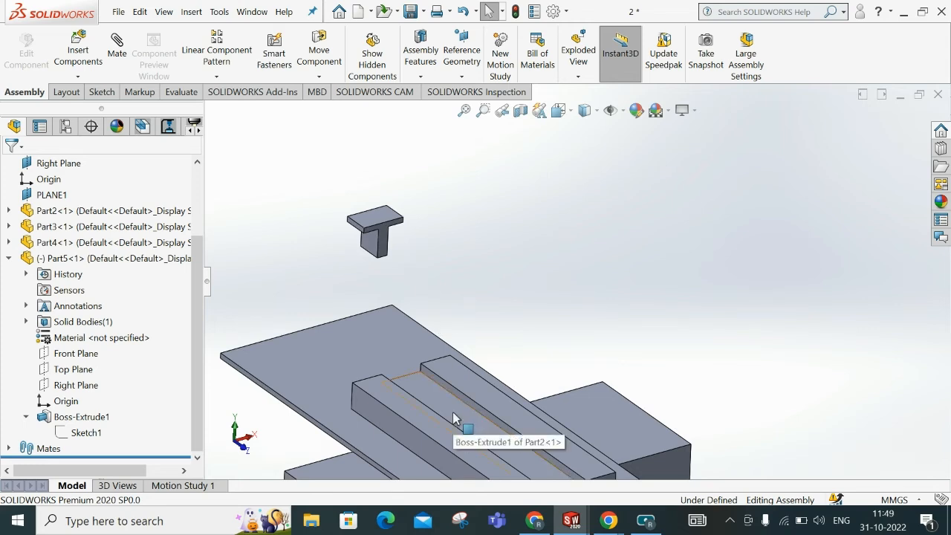
click(454, 418)
middle_drag(455, 418, 525, 256)
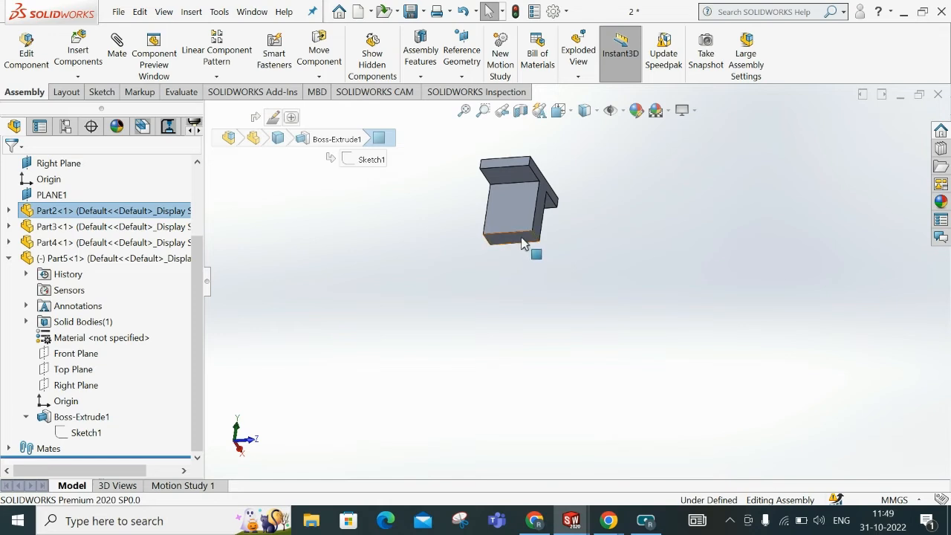
click(522, 238)
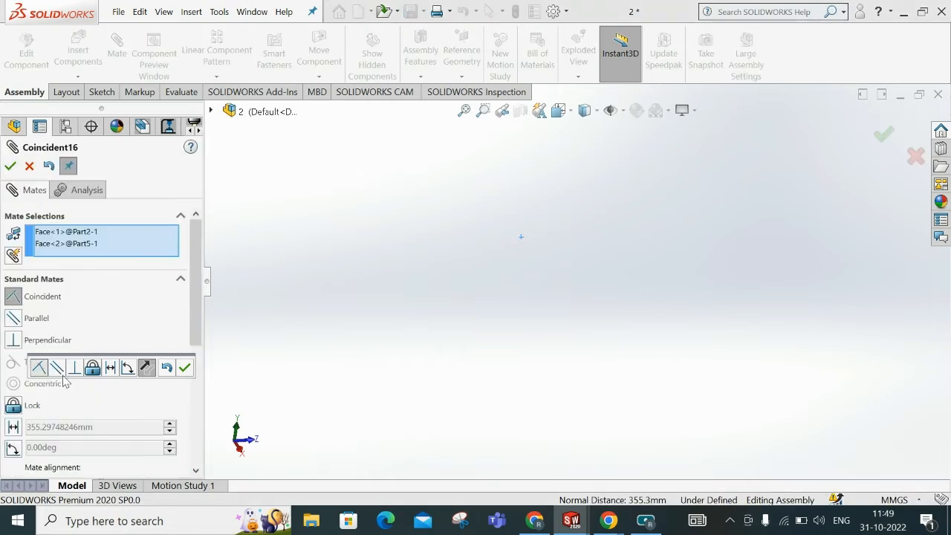
click(185, 367)
middle_drag(488, 301, 463, 446)
scroll(540, 316, down, 6)
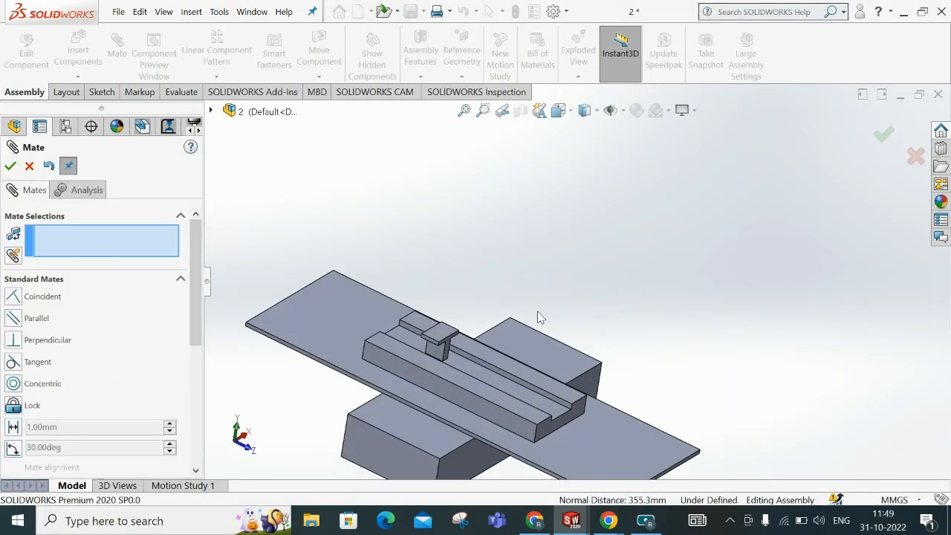
- Move the T-slider across the slot floor toward the slot's far end to test its remaining freedom
middle_drag(506, 319, 461, 397)
scroll(461, 397, up, 3)
scroll(400, 386, down, 3)
scroll(521, 296, down, 3)
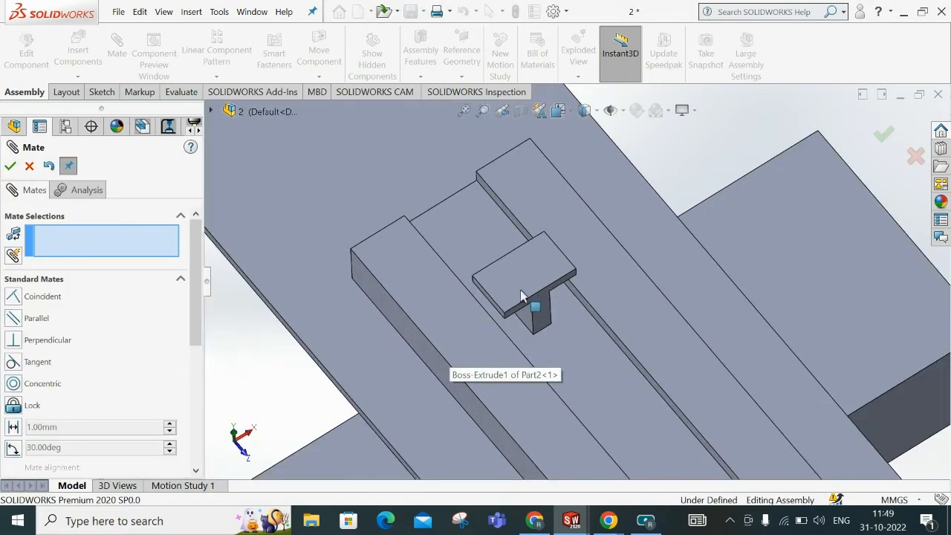
drag(556, 266, 569, 227)
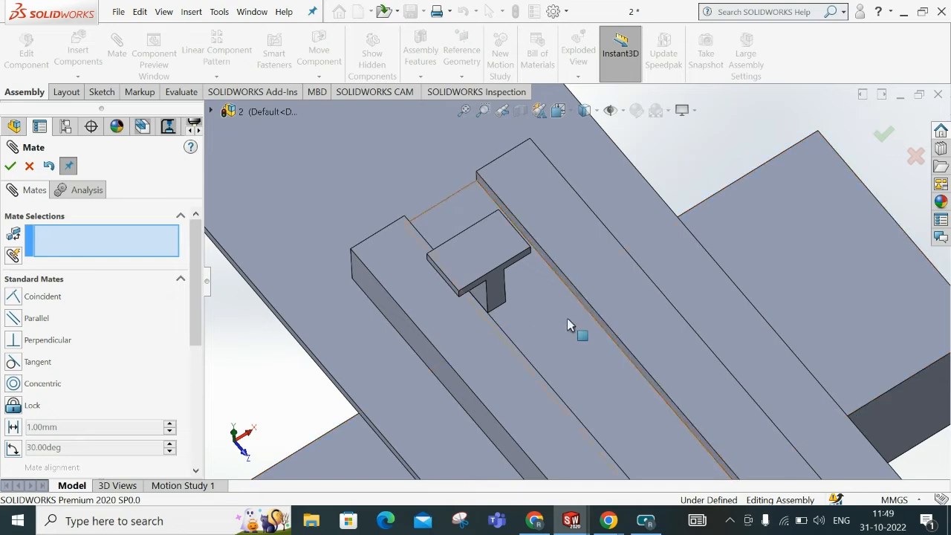
middle_drag(598, 328, 617, 349)
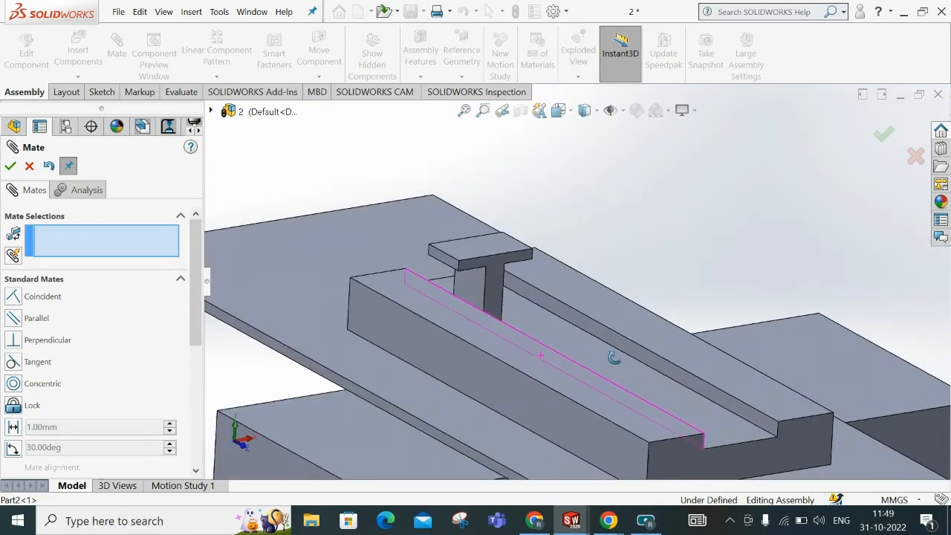
click(623, 345)
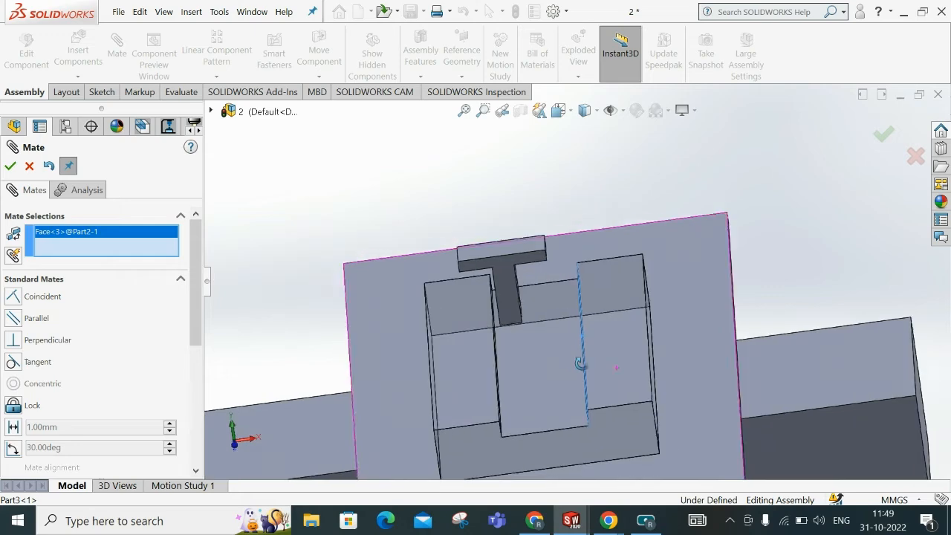
click(30, 166)
middle_drag(484, 374, 556, 388)
click(494, 378)
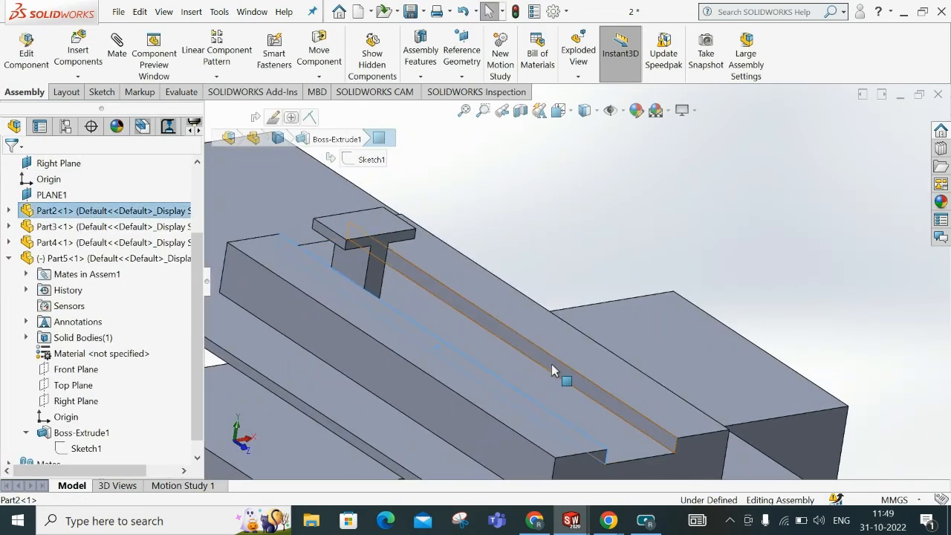
click(611, 242)
middle_drag(611, 242, 535, 230)
- Set up an advanced Width mate with the Centered constraint
click(126, 52)
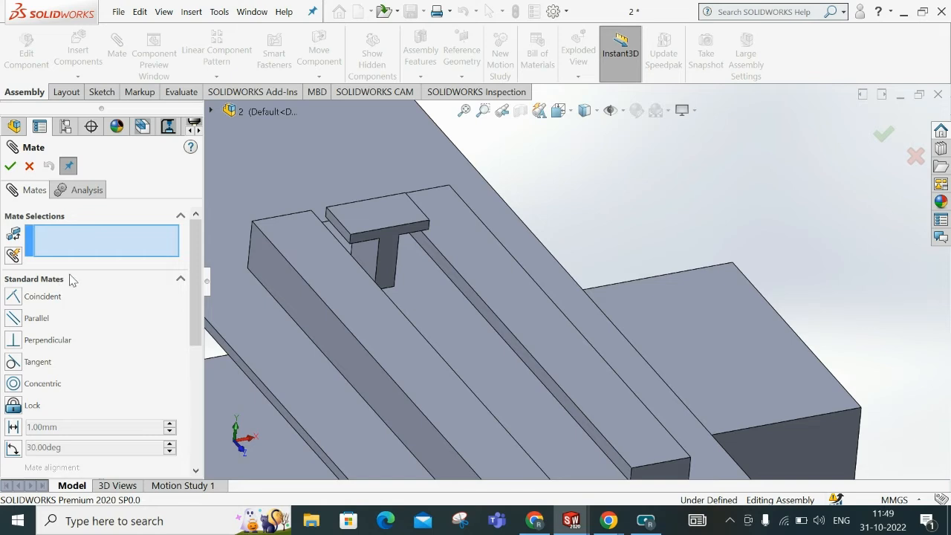
click(159, 283)
click(162, 294)
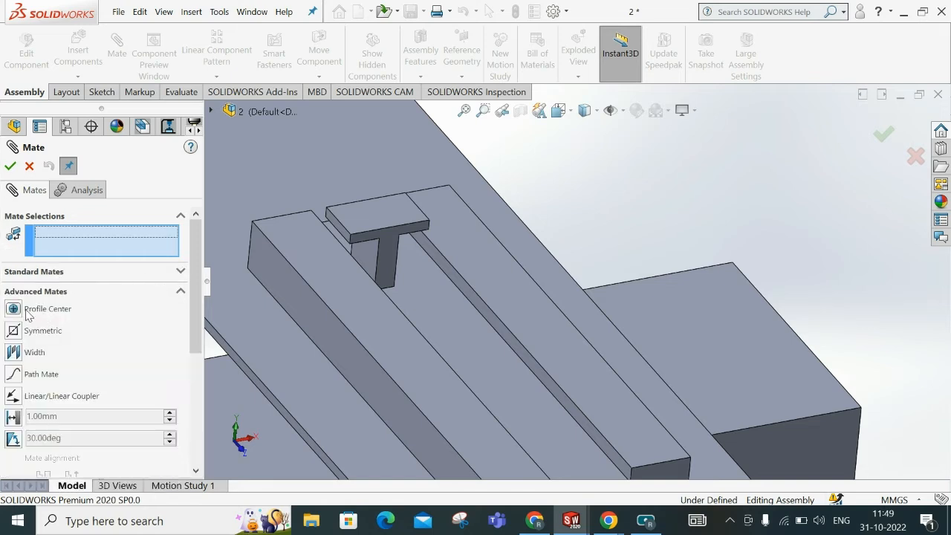
click(13, 353)
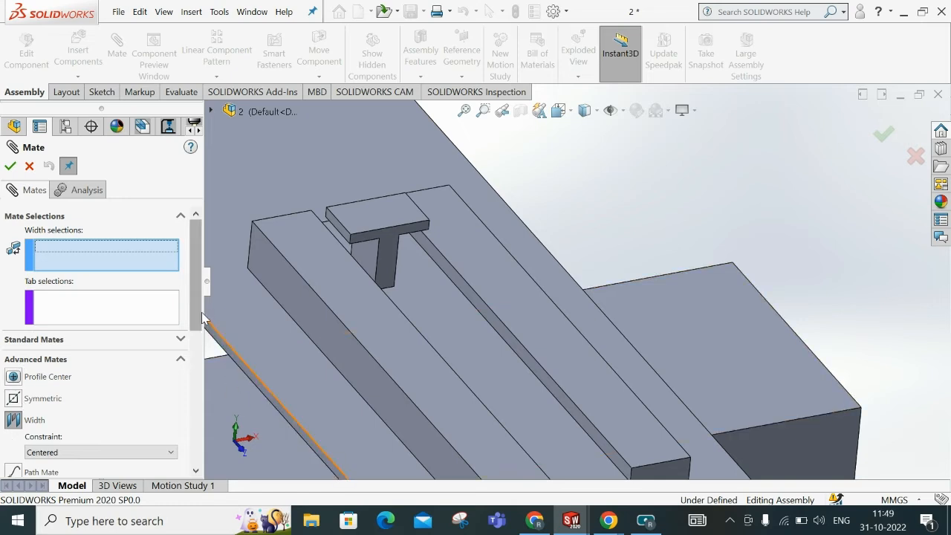
scroll(136, 362, down, 3)
click(49, 327)
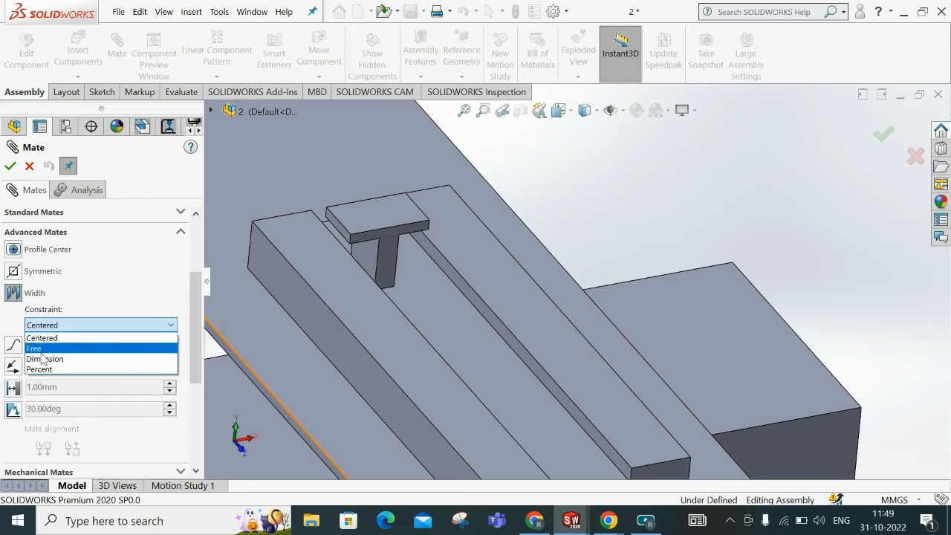
click(44, 340)
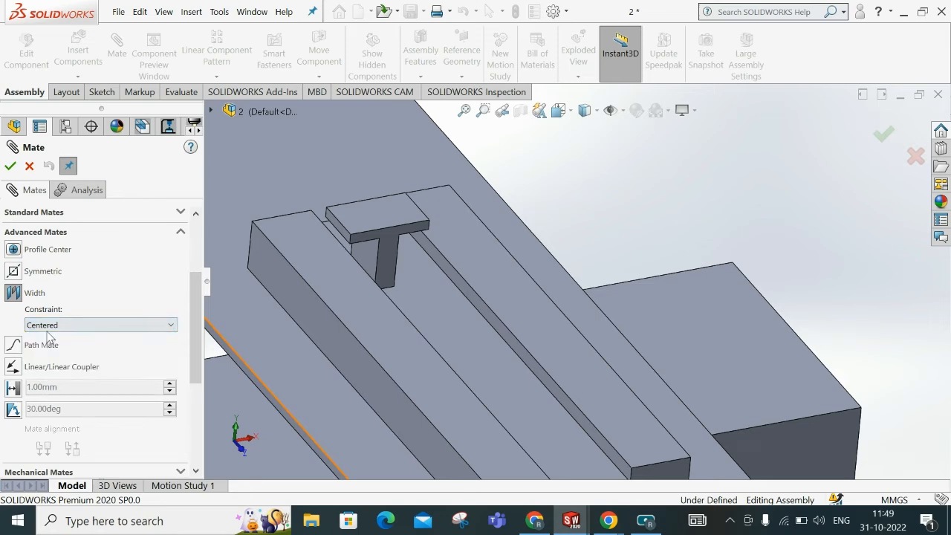
drag(197, 283, 196, 219)
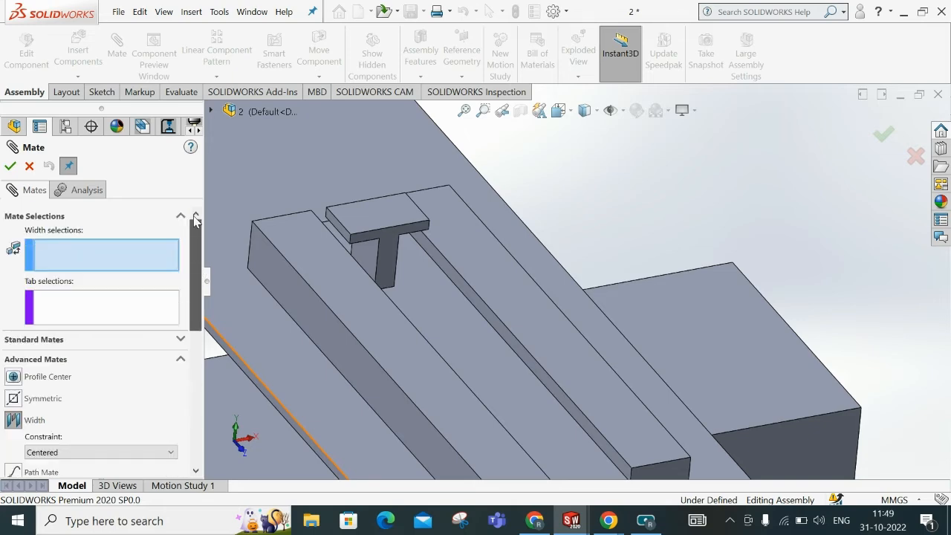
- Center the T-slider in the slot, using Part2's two slot walls as width selections and the stem's two side faces as tab selections
click(455, 301)
middle_drag(462, 348, 441, 328)
click(434, 320)
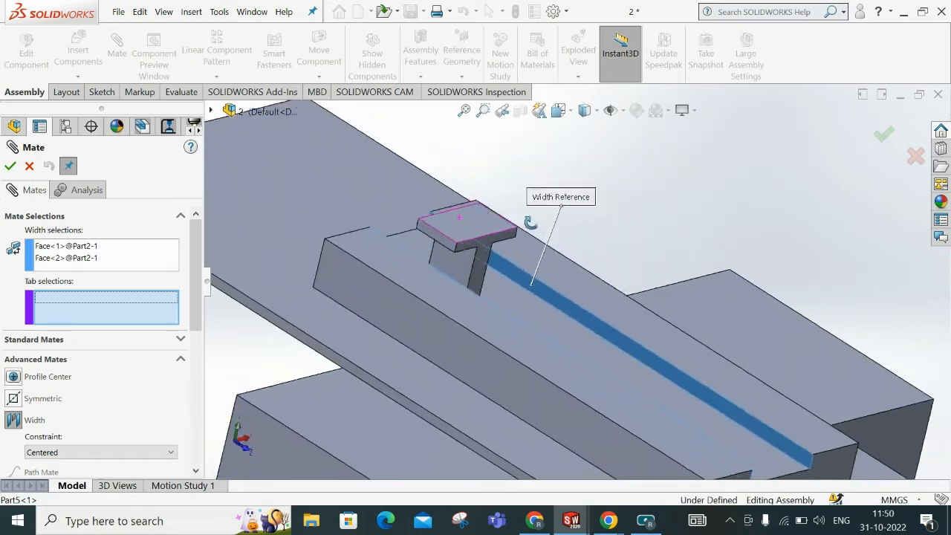
middle_drag(499, 222, 525, 280)
click(461, 274)
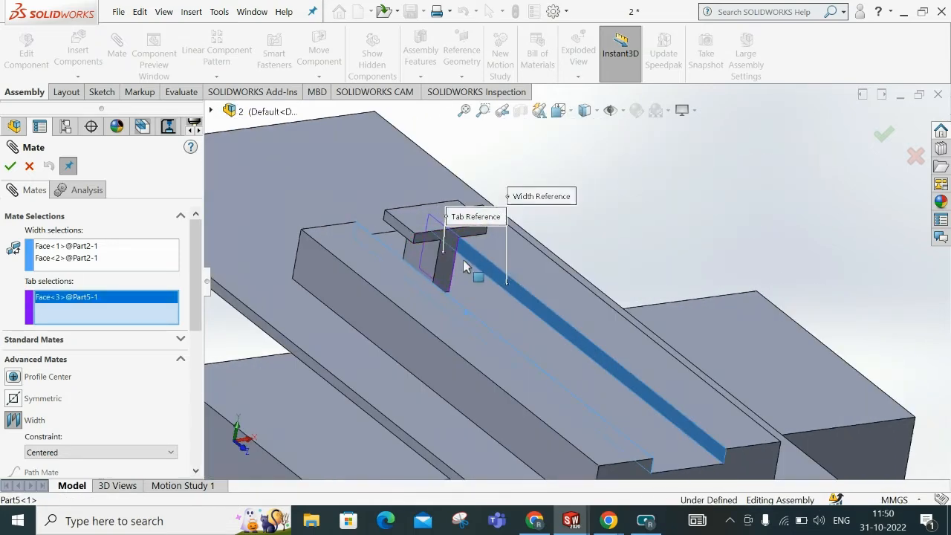
click(429, 259)
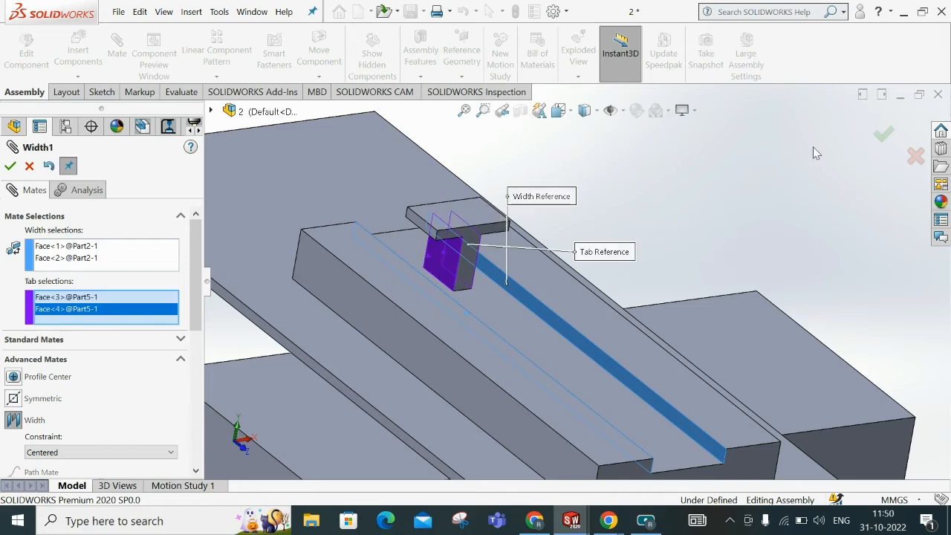
click(884, 134)
scroll(556, 284, up, 1)
middle_drag(543, 288, 509, 300)
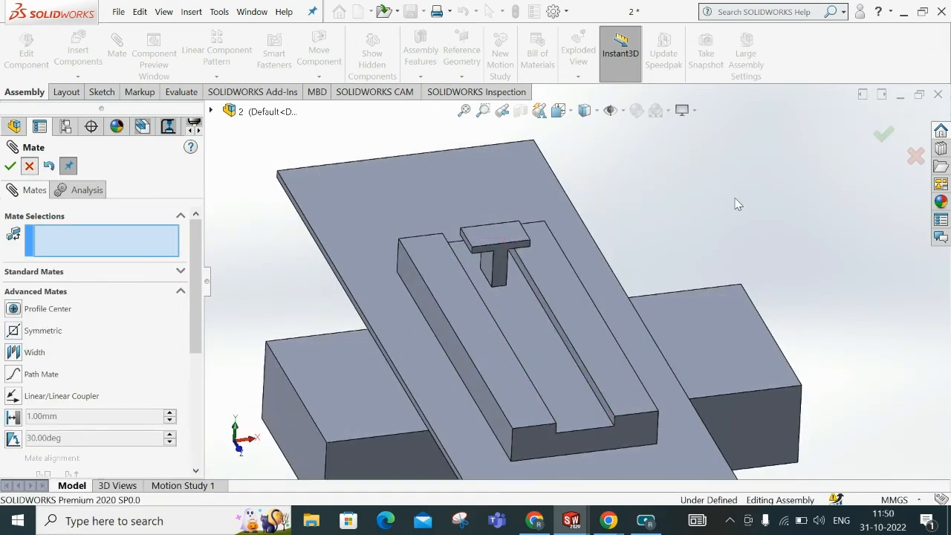
key(Escape)
- Examine the T-slider's fit between the slot walls from several sides and collapse Part5 in the feature tree
middle_drag(692, 259, 504, 323)
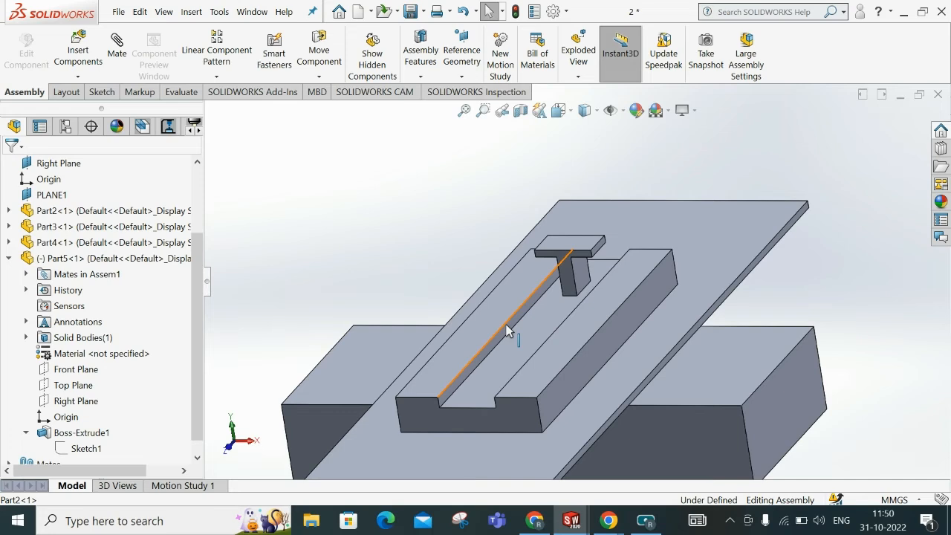
scroll(607, 249, down, 2)
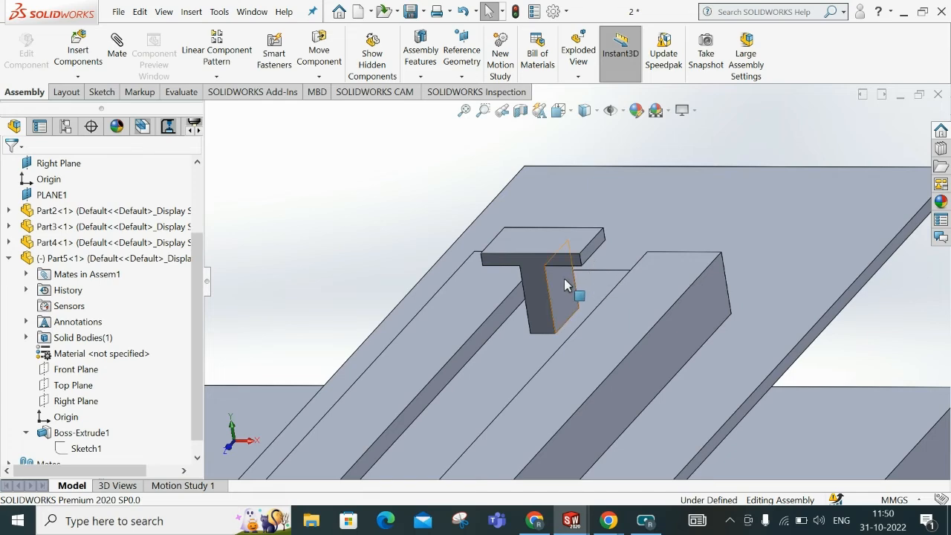
scroll(646, 331, down, 3)
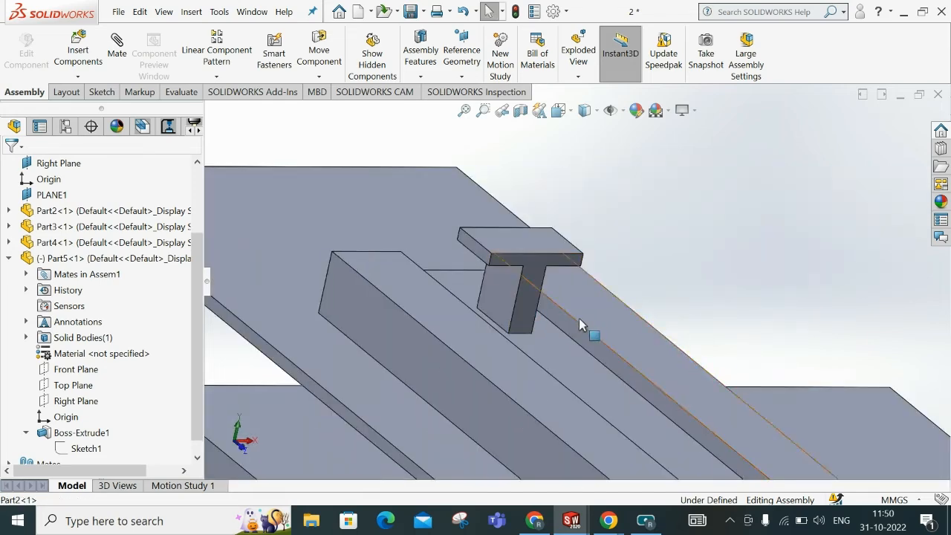
middle_drag(573, 328, 498, 344)
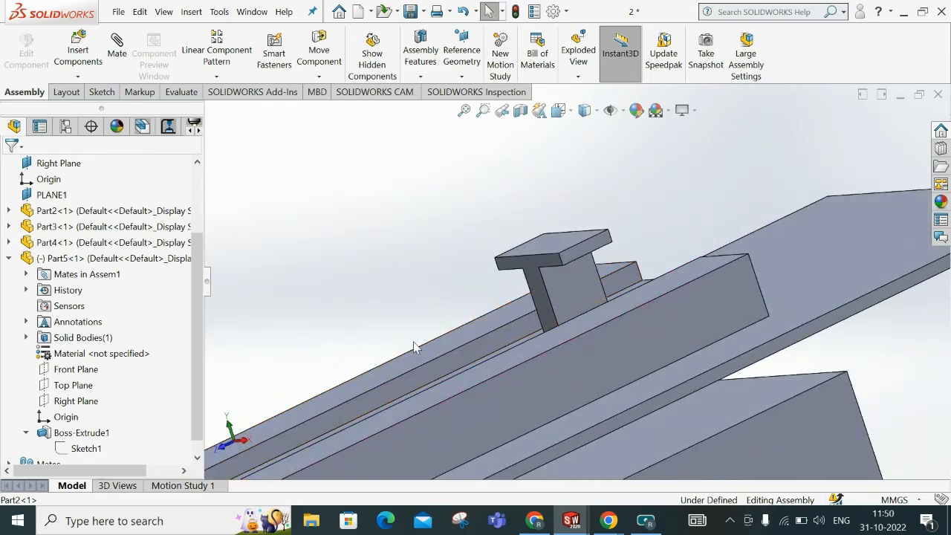
scroll(499, 344, up, 4)
click(9, 258)
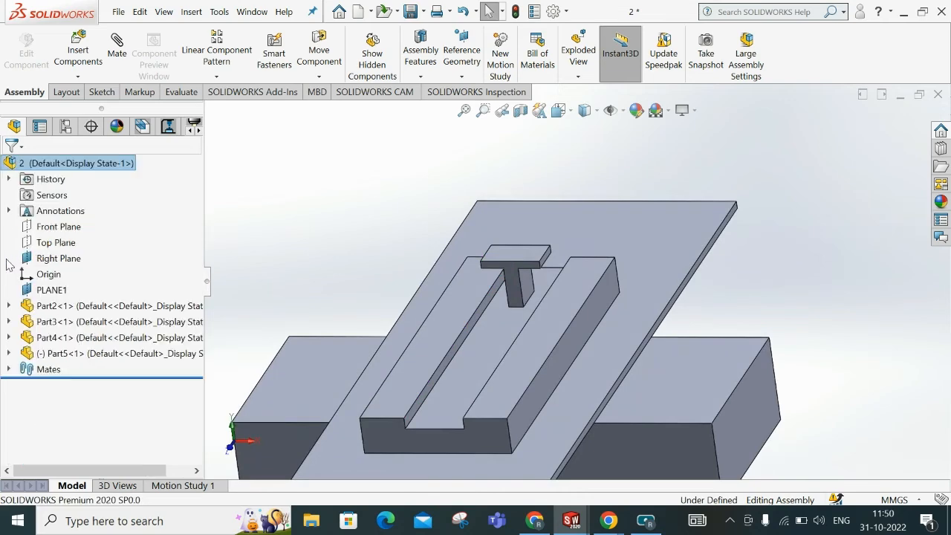
- Look over the available advanced mate types without adding a mate
middle_drag(346, 278, 442, 330)
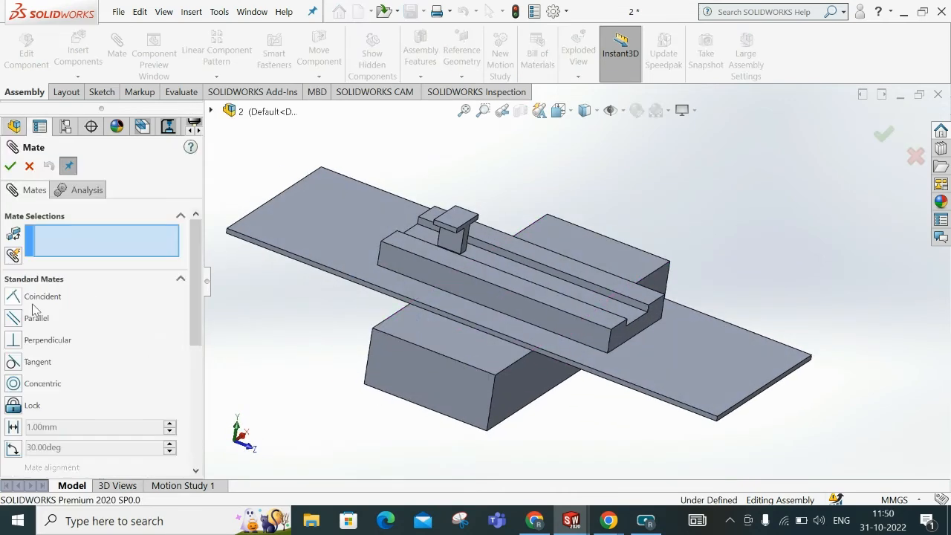
click(63, 280)
click(63, 299)
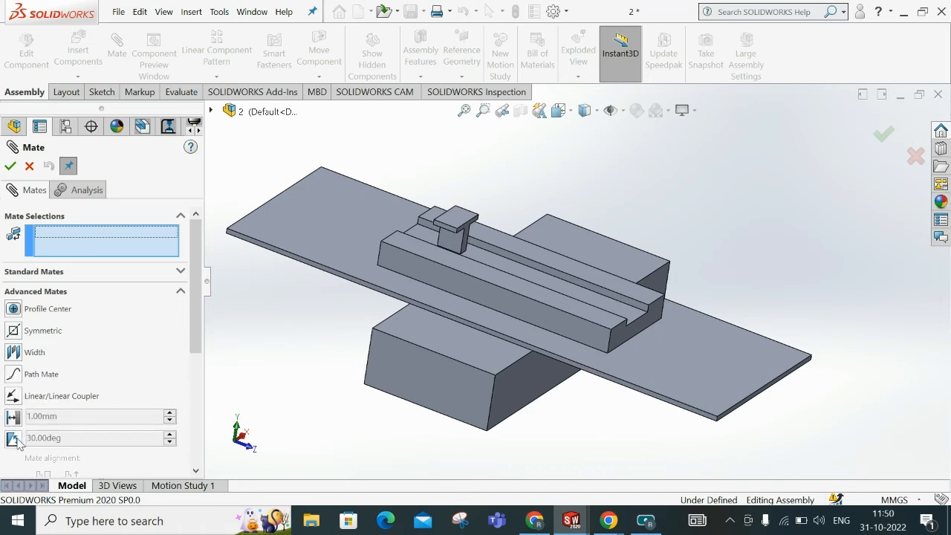
middle_drag(456, 307, 289, 258)
click(32, 169)
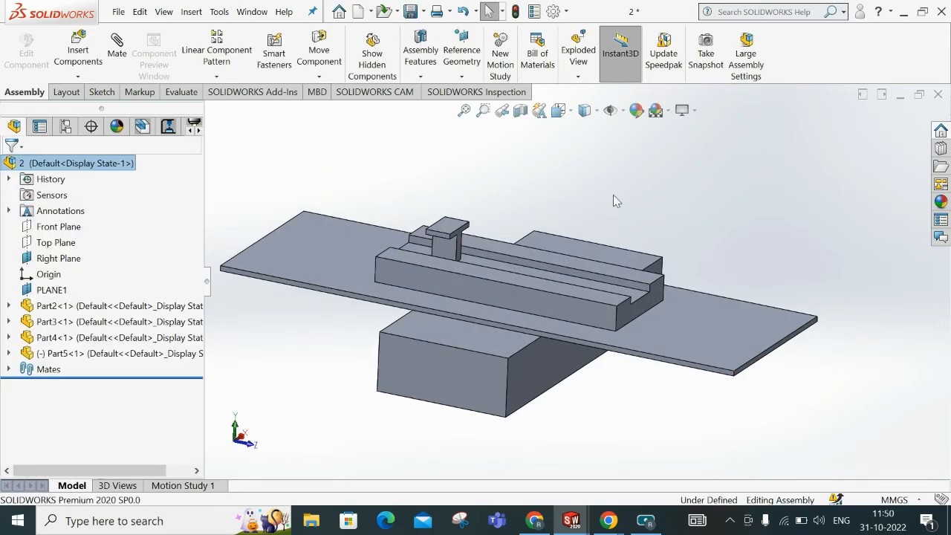
middle_drag(613, 194, 617, 213)
scroll(483, 238, down, 3)
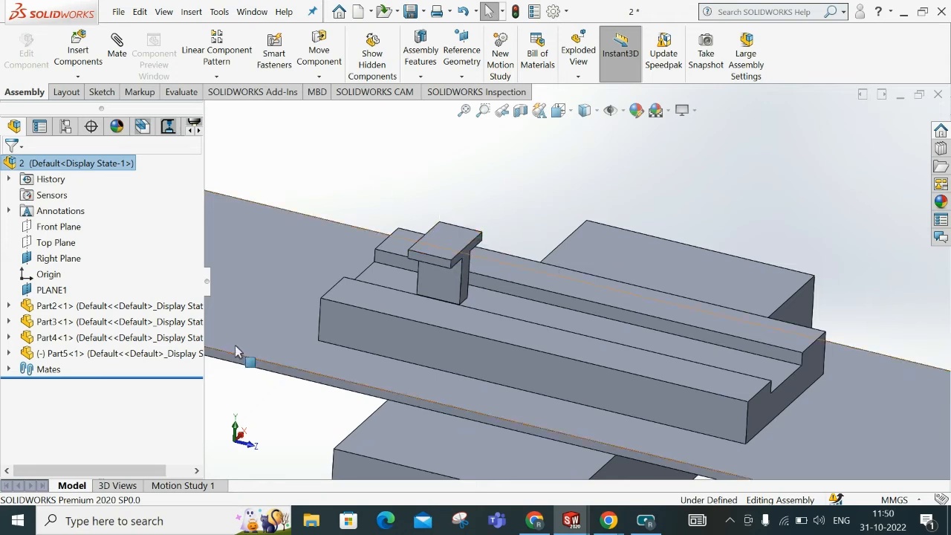
click(75, 353)
key(Escape)
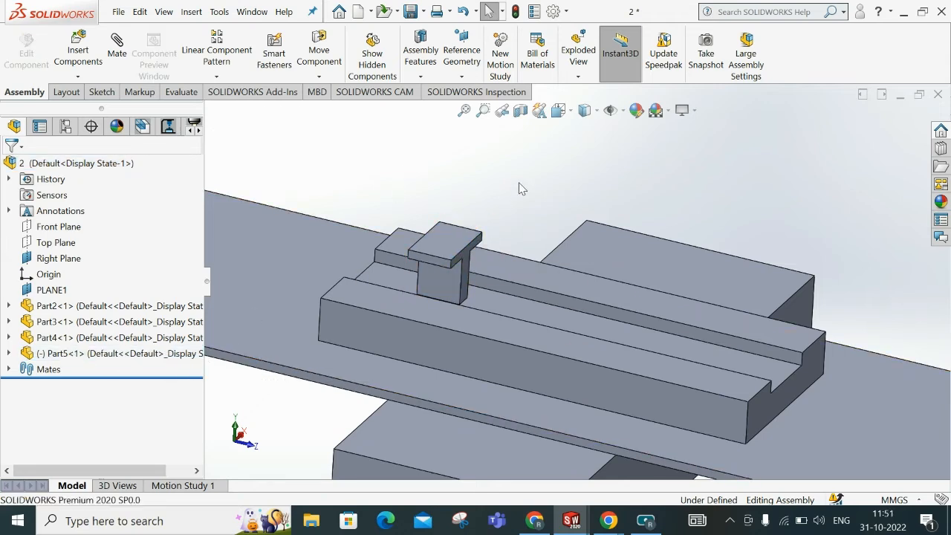
click(8, 353)
click(9, 258)
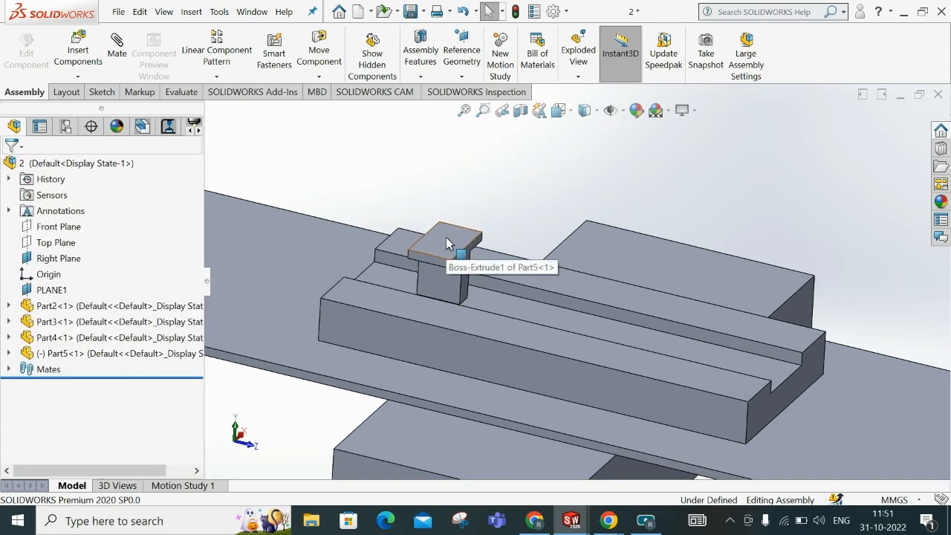
- Copy the T-slider (Part5) within the assembly, placing the second instance in the empty space beside the slotted block
ctrl+drag(447, 239, 830, 199)
scroll(818, 220, up, 3)
middle_drag(765, 238, 724, 257)
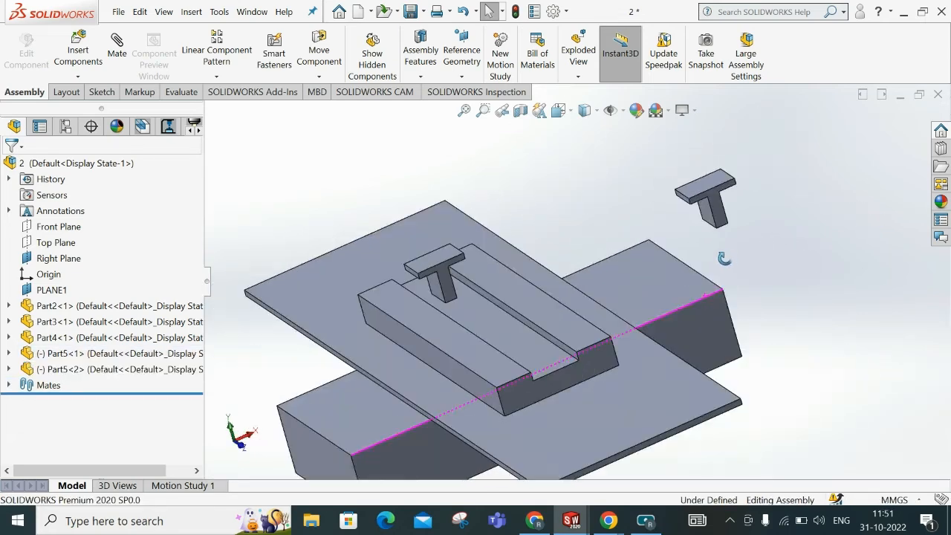
- Add a coincident mate between the slot floor of Part2 and the underside of the copied T-slider's stem
click(559, 348)
middle_drag(616, 382, 736, 286)
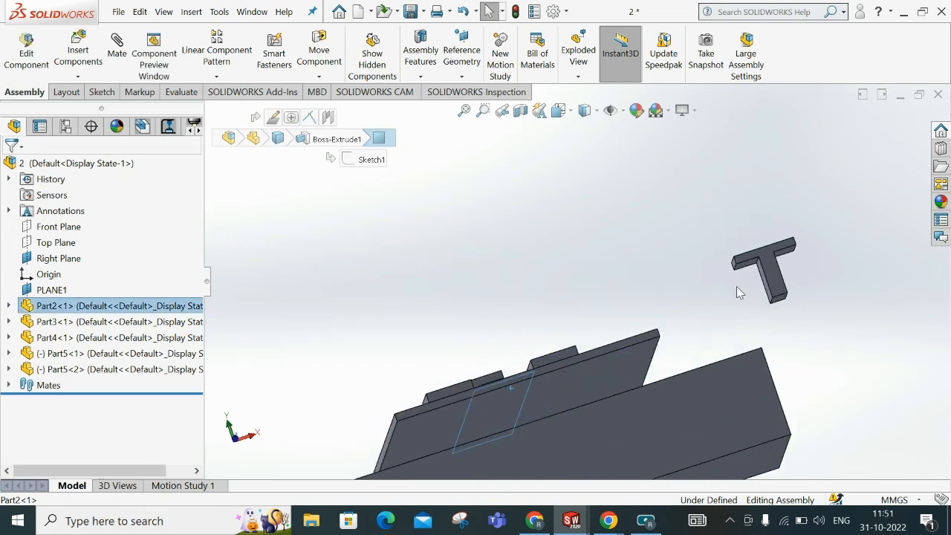
scroll(736, 286, down, 3)
ctrl+click(734, 311)
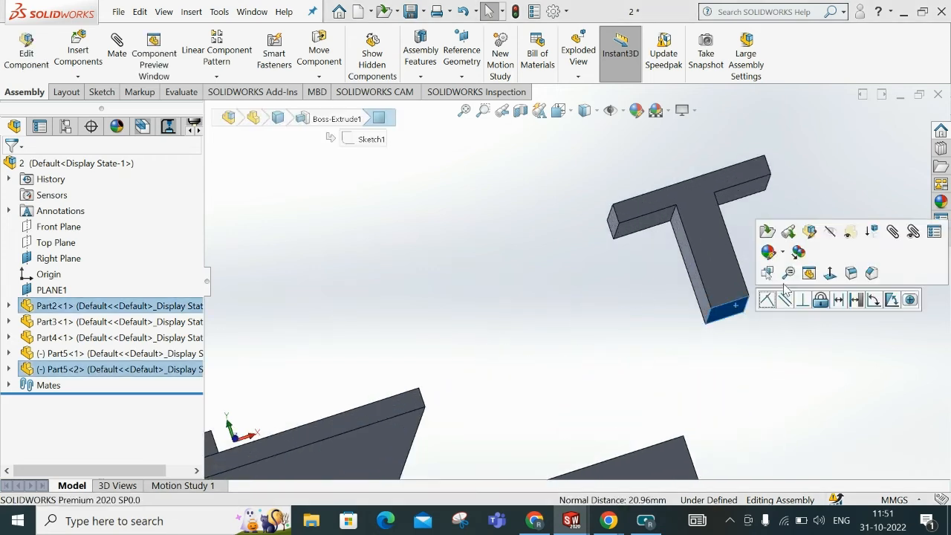
click(770, 300)
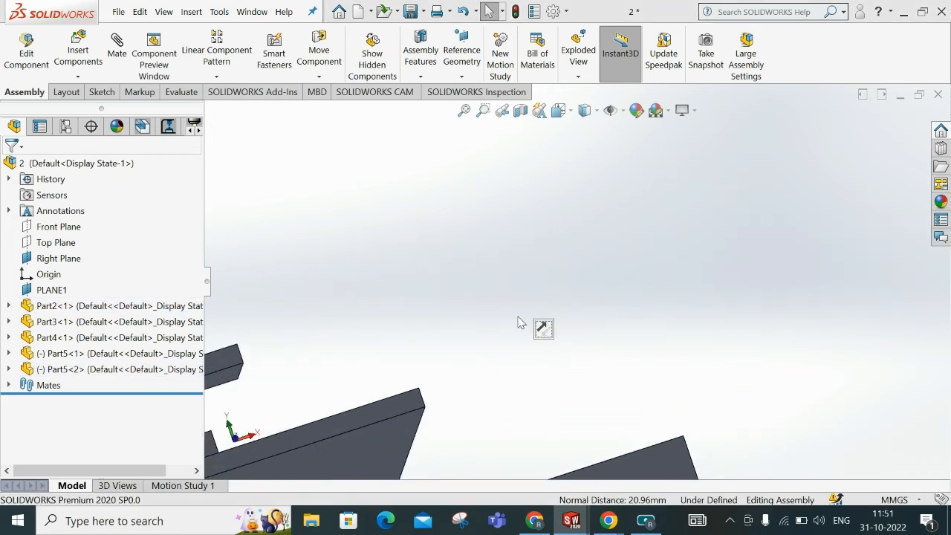
scroll(454, 334, up, 5)
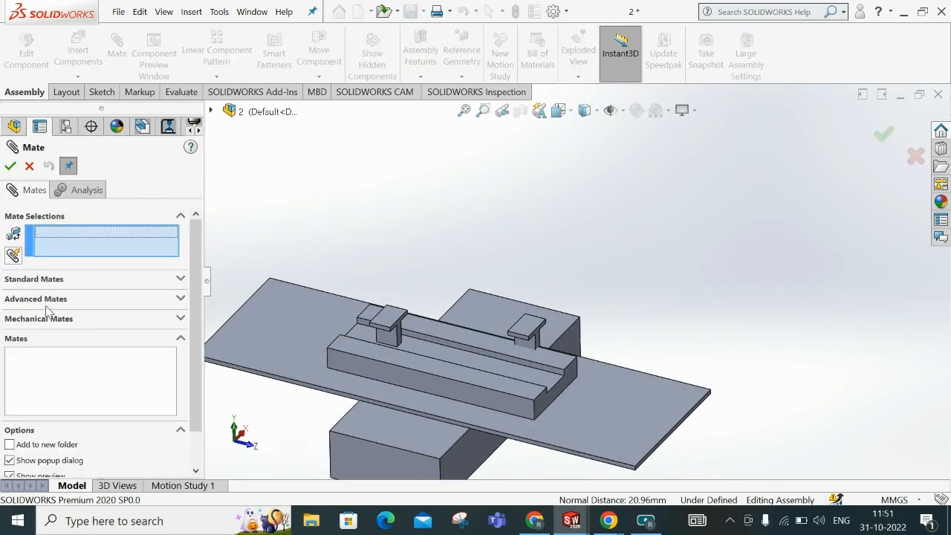
- Add a centered Width mate with the copied T-slider's stem sides as width selections and Part2's two slot walls as tab selections
click(50, 301)
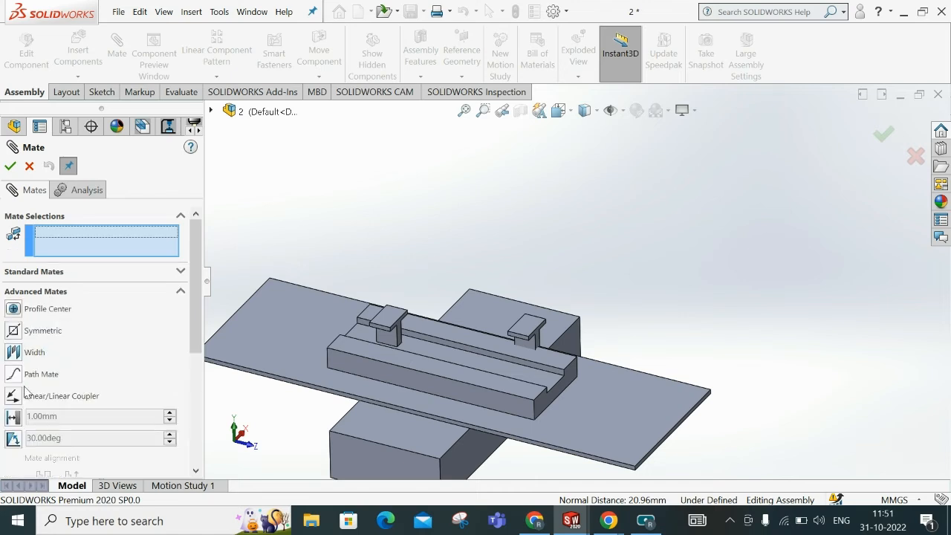
click(13, 352)
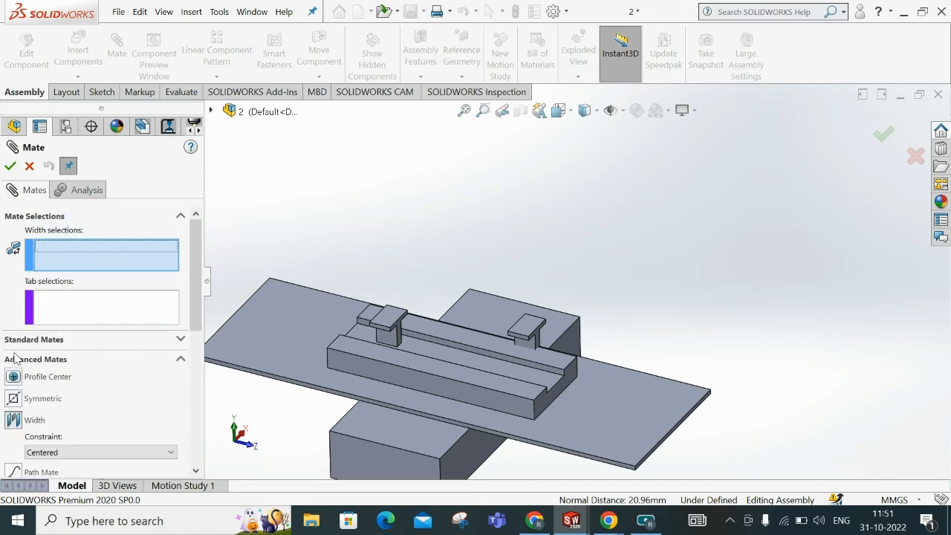
scroll(483, 364, down, 2)
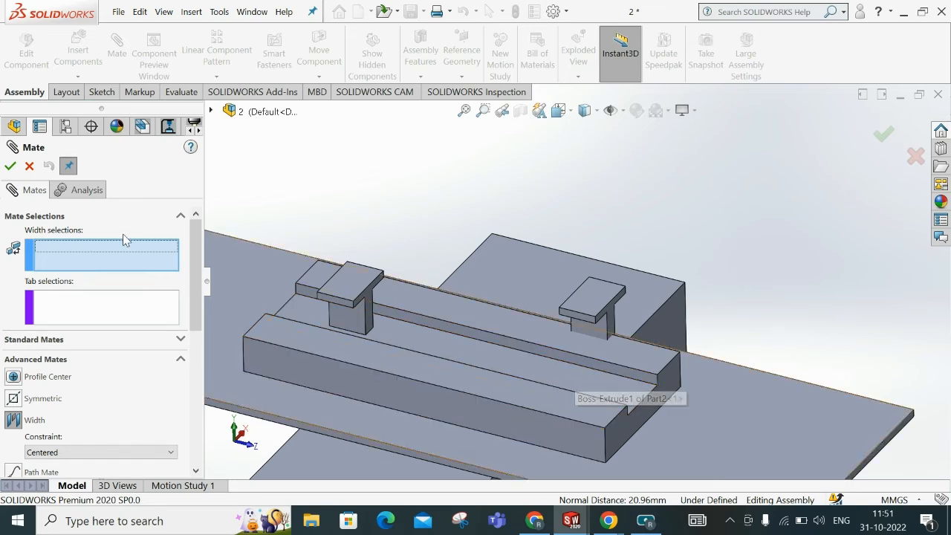
scroll(595, 327, down, 3)
click(591, 330)
middle_drag(591, 330, 673, 293)
click(673, 293)
middle_drag(276, 330, 632, 396)
click(558, 388)
middle_drag(556, 419, 542, 383)
click(531, 399)
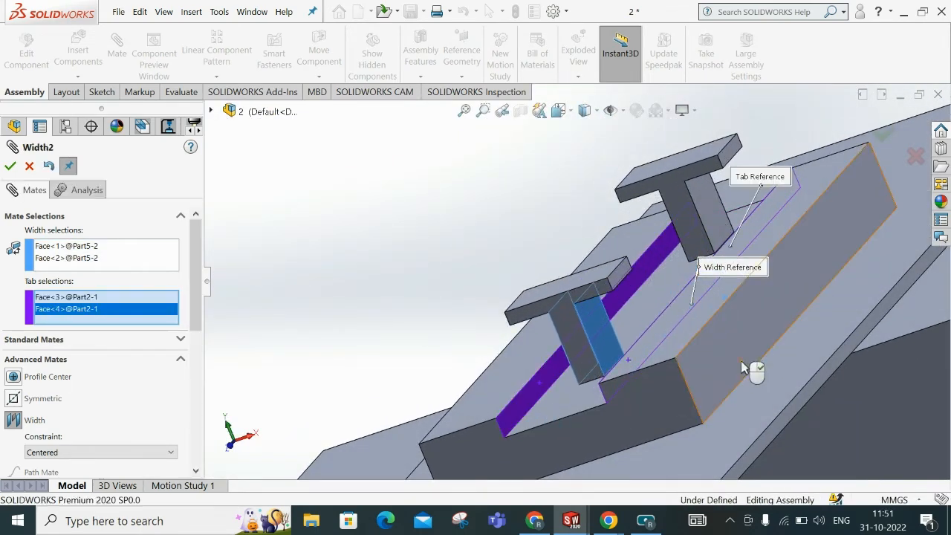
click(883, 135)
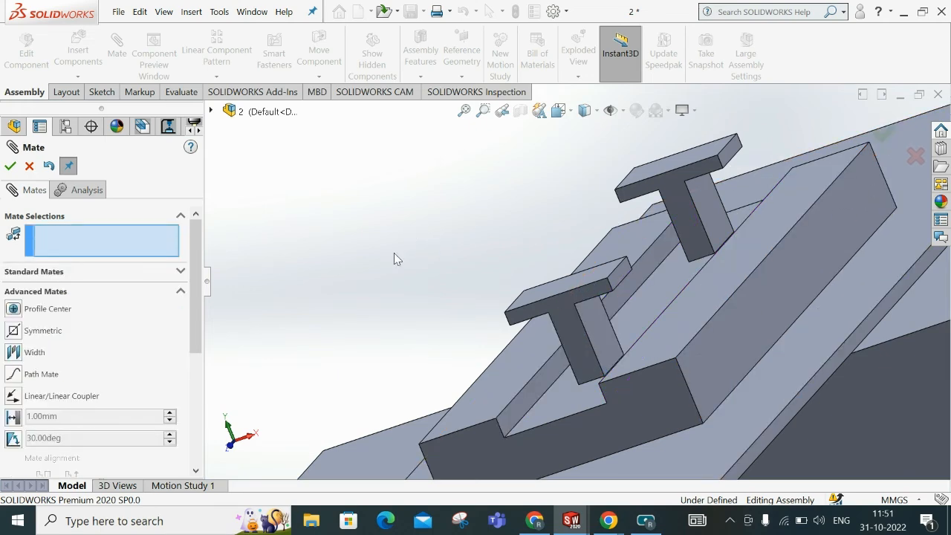
middle_drag(394, 254, 468, 291)
scroll(468, 291, up, 3)
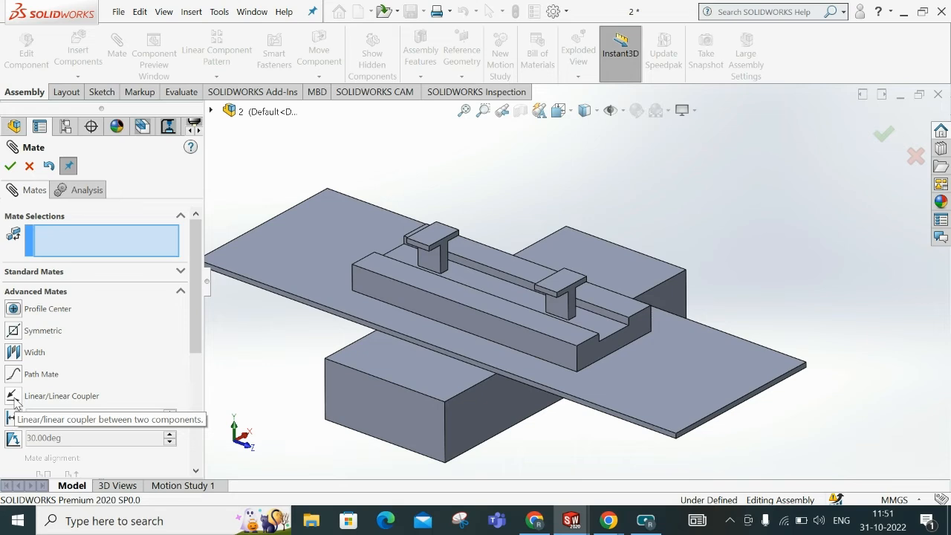
- Slide the copied T-slider along Part2's slot, leaving a small gap between it and the first T-slider
scroll(498, 290, down, 2)
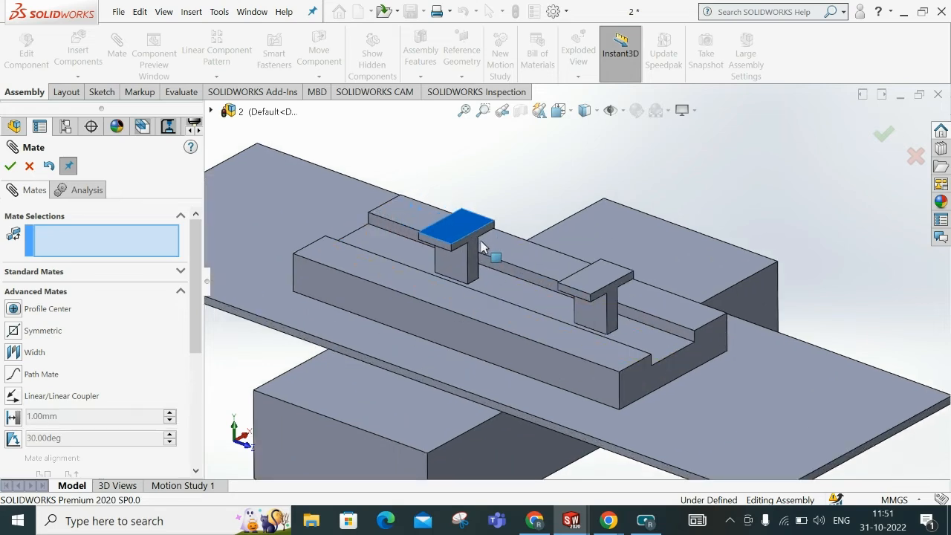
scroll(520, 260, down, 2)
scroll(525, 261, down, 1)
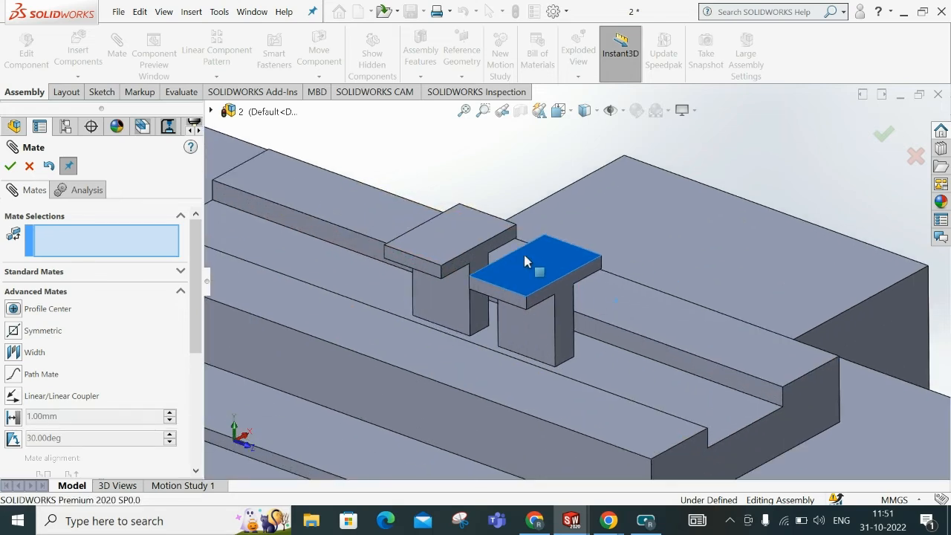
drag(526, 261, 548, 280)
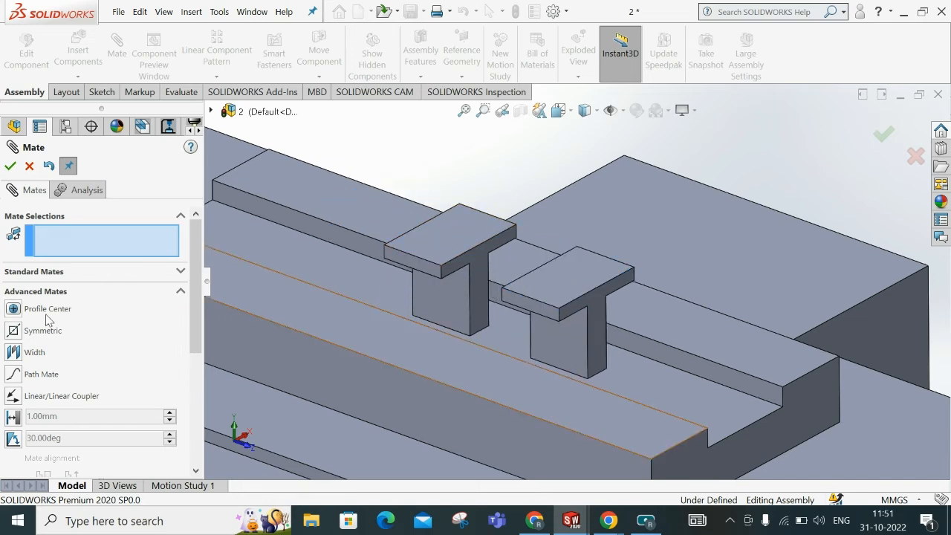
click(18, 399)
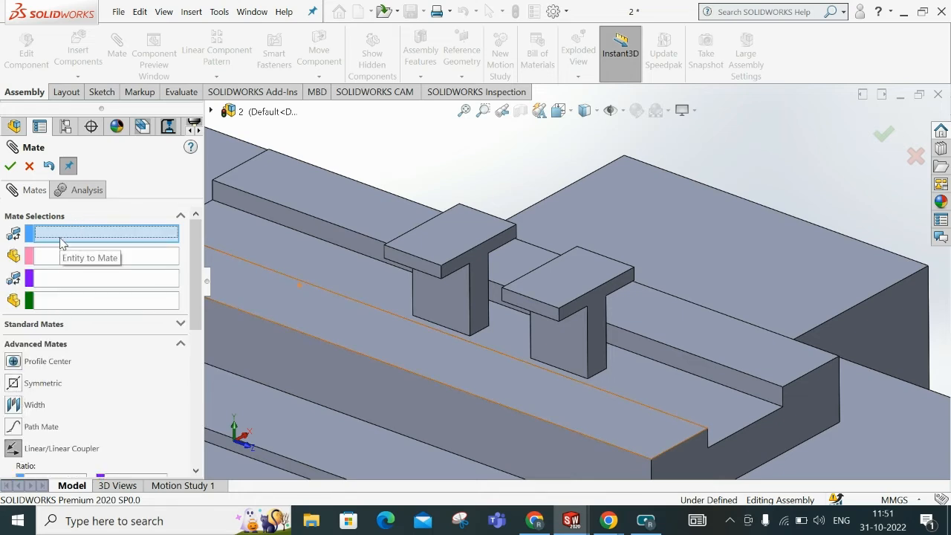
click(72, 258)
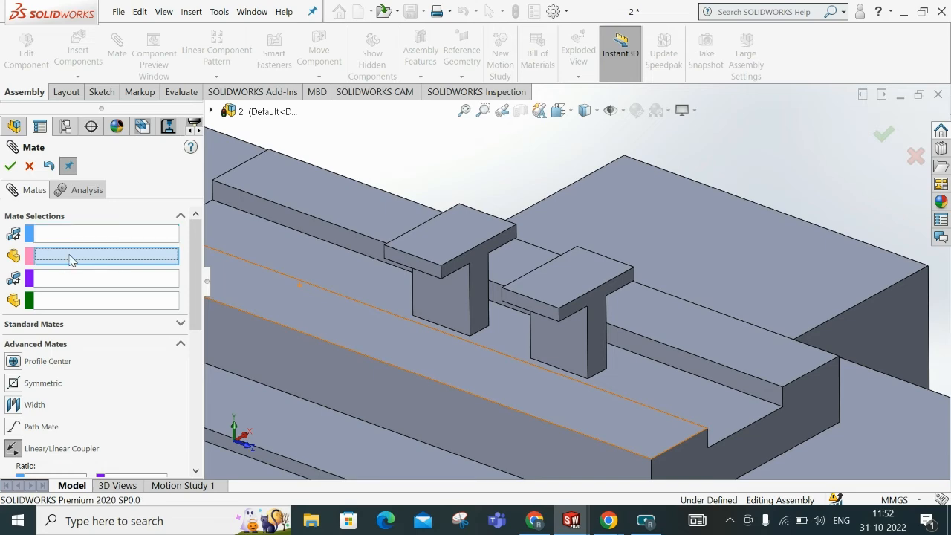
click(480, 260)
middle_drag(480, 260, 193, 319)
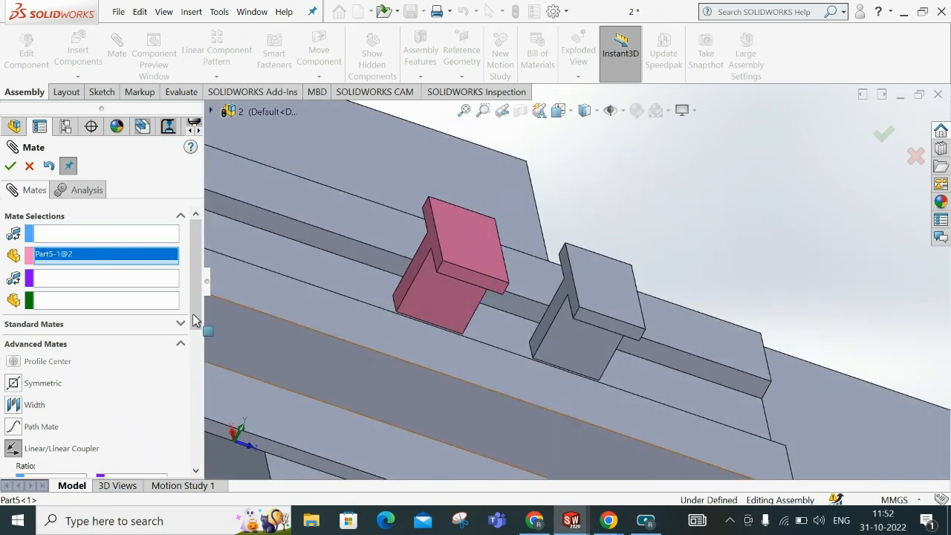
click(67, 286)
click(566, 343)
middle_drag(566, 344, 512, 325)
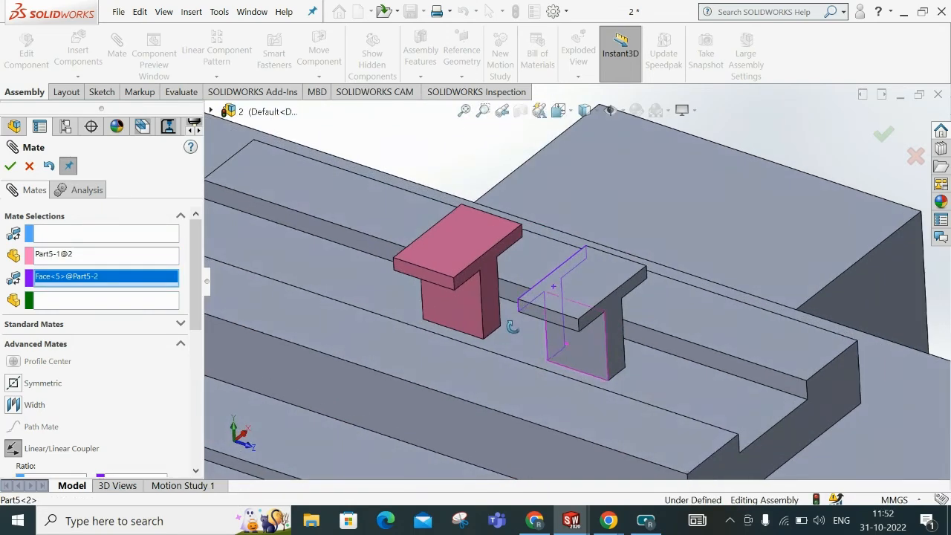
click(13, 166)
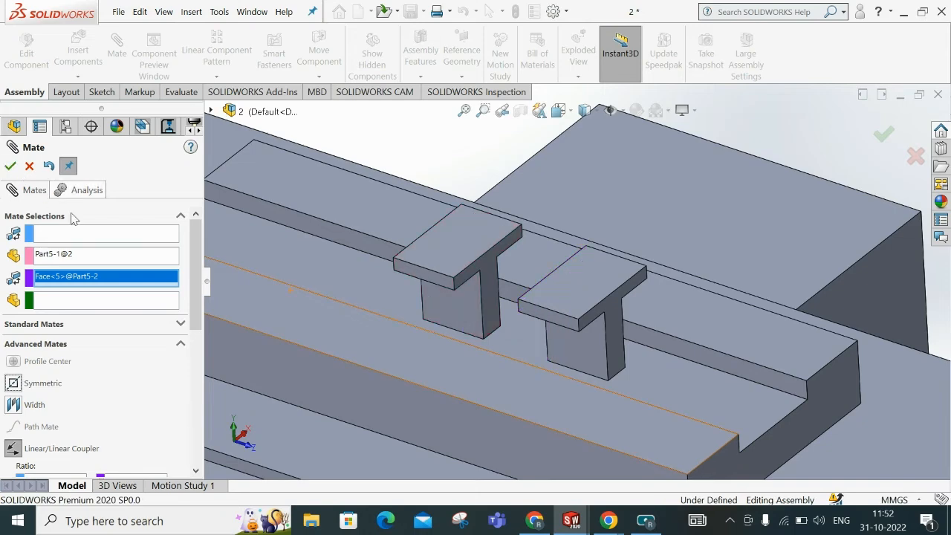
click(29, 165)
click(9, 384)
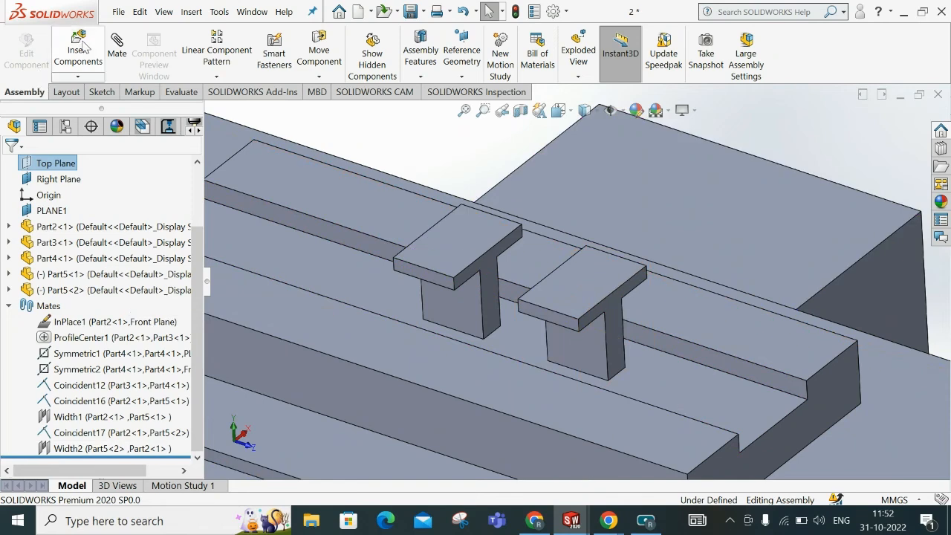
- Add a Linear/Linear Coupler mate between the facing T-shaped end faces of the first and copied T-sliders
click(117, 46)
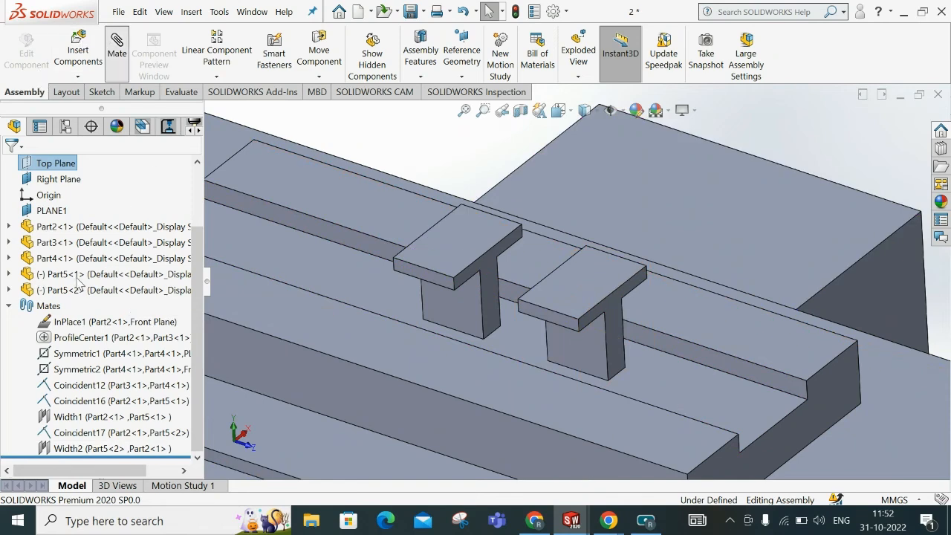
click(46, 281)
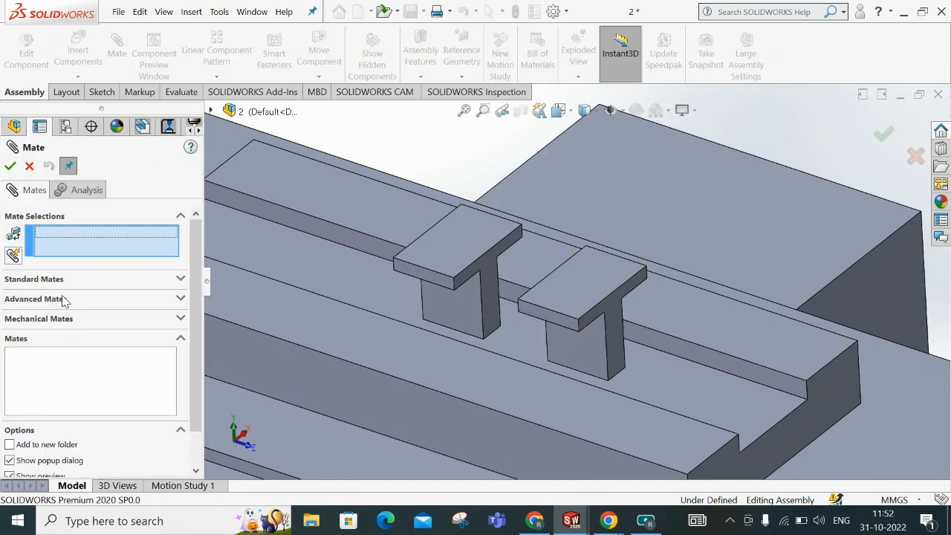
click(49, 299)
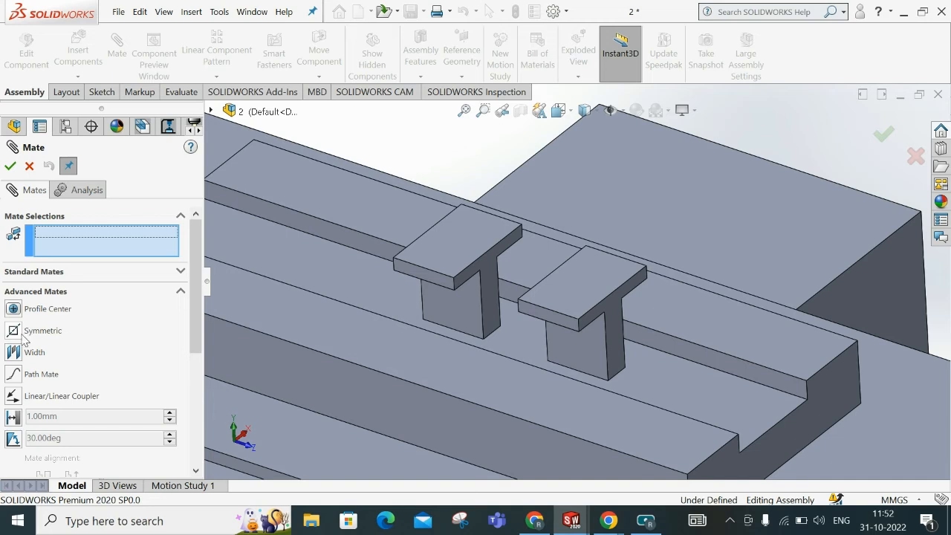
click(12, 397)
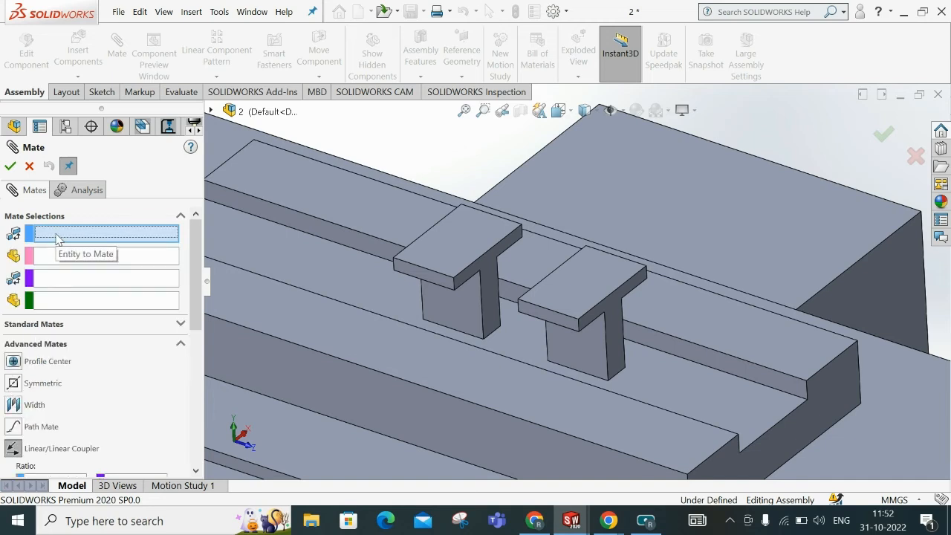
click(452, 315)
middle_drag(452, 314, 495, 301)
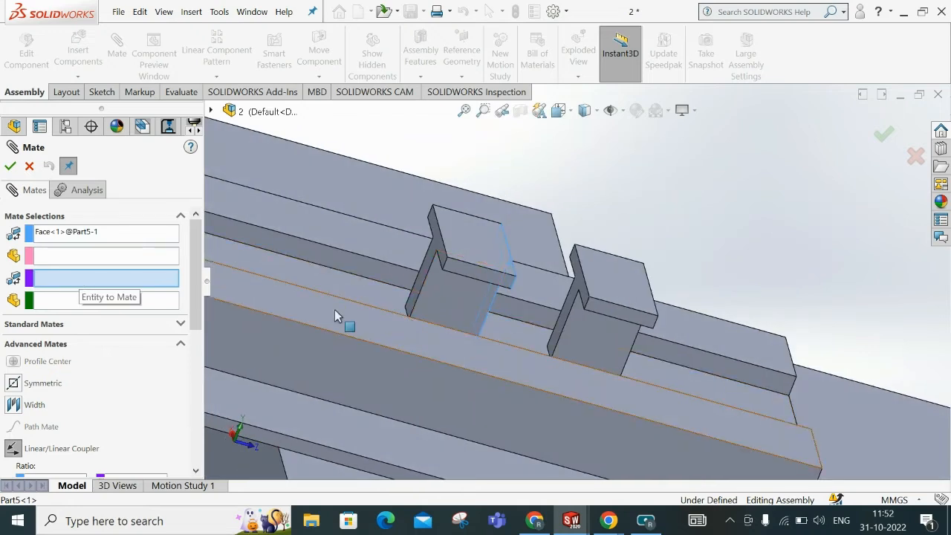
click(584, 307)
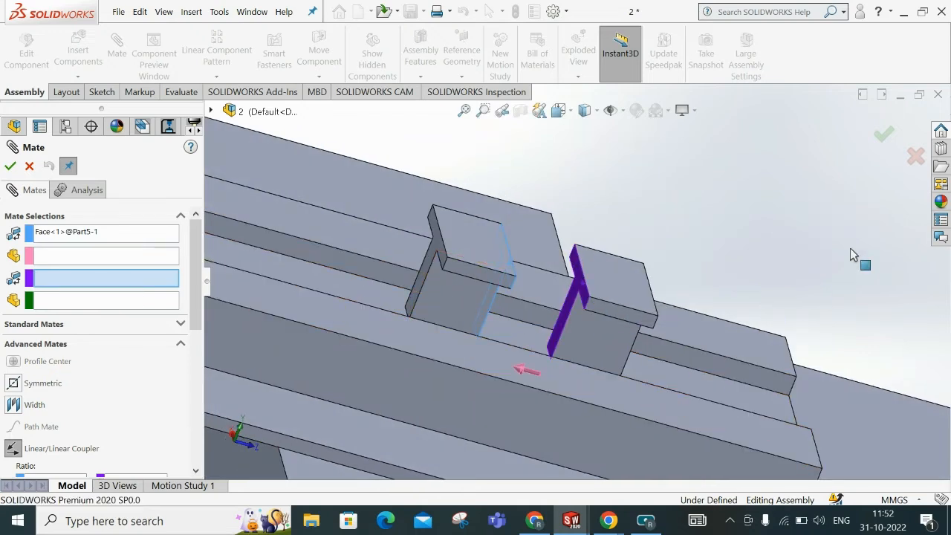
click(883, 136)
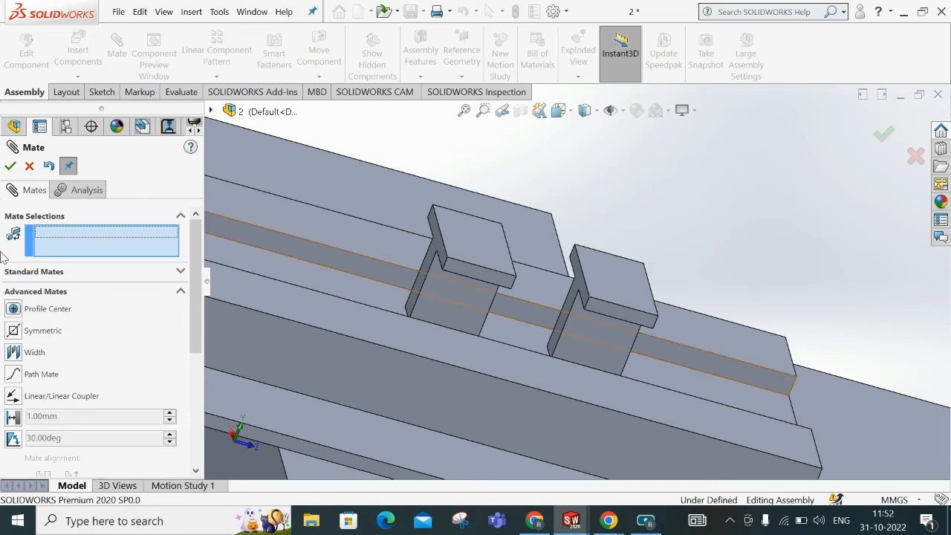
click(10, 166)
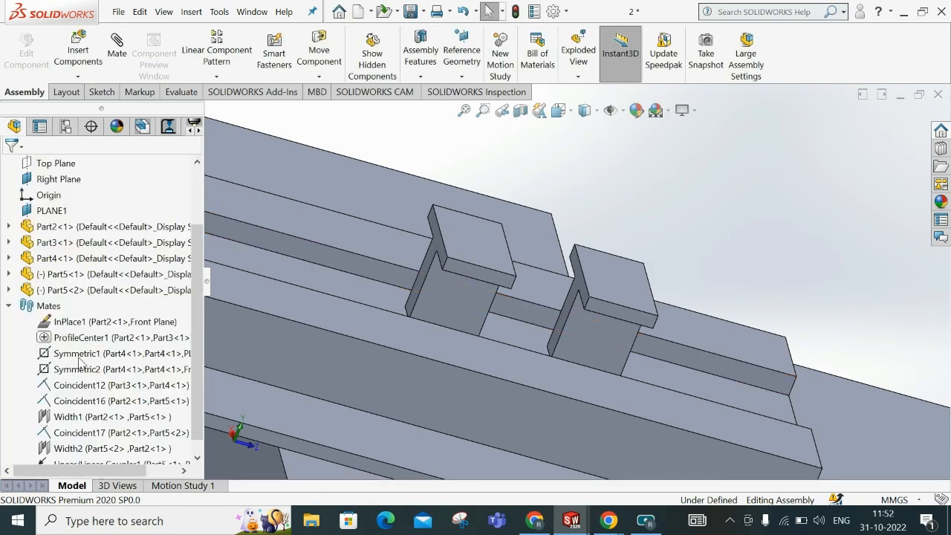
- Move the copied T-slider along the slot to test how the coupler mate drives the first one
scroll(89, 446, down, 1)
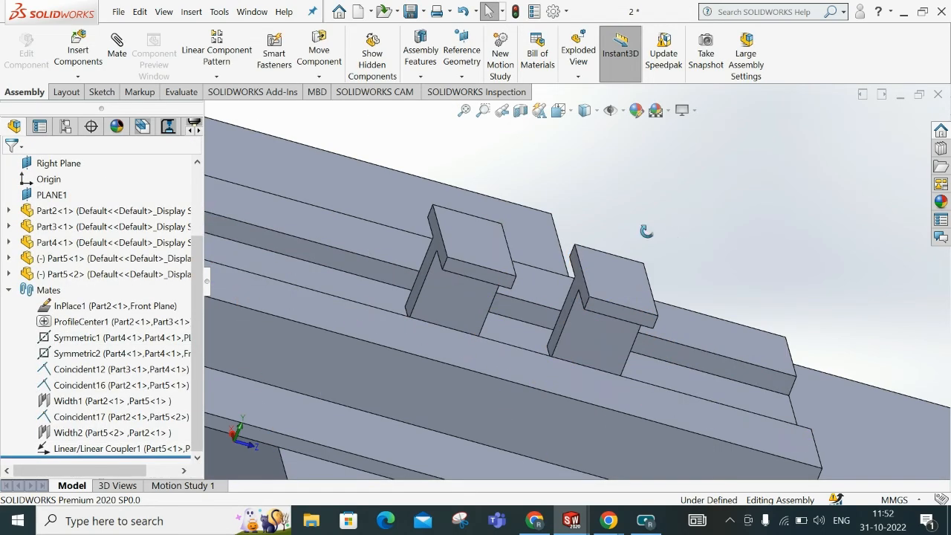
middle_drag(647, 228, 611, 221)
mouse_move(610, 272)
mouse_down()
mouse_move(573, 270)
mouse_move(650, 290)
mouse_move(599, 280)
mouse_move(608, 282)
mouse_up()
click(825, 137)
scroll(573, 282, up, 2)
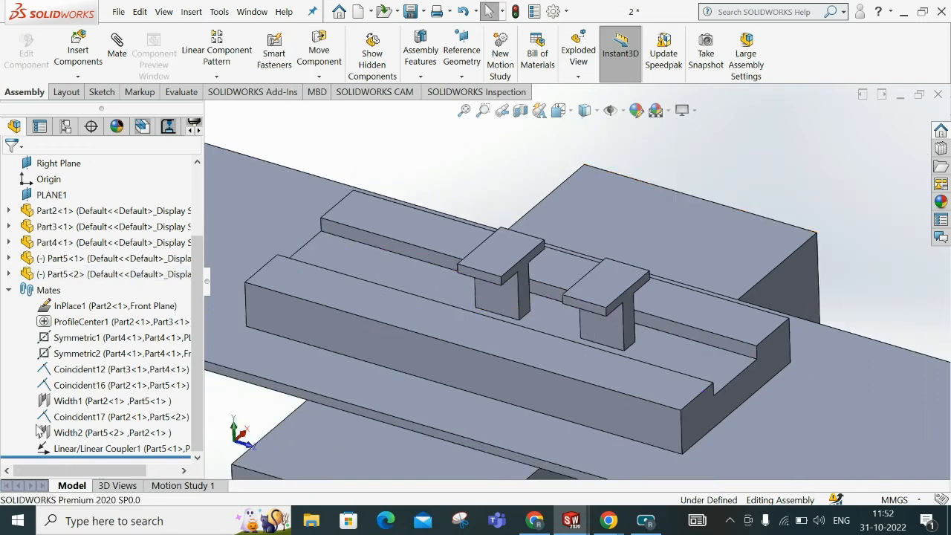
- Turn on Reverse for the Linear/Linear Coupler mate and test it by sliding the copied T-slider toward the slot's near end
right_click(97, 450)
click(114, 191)
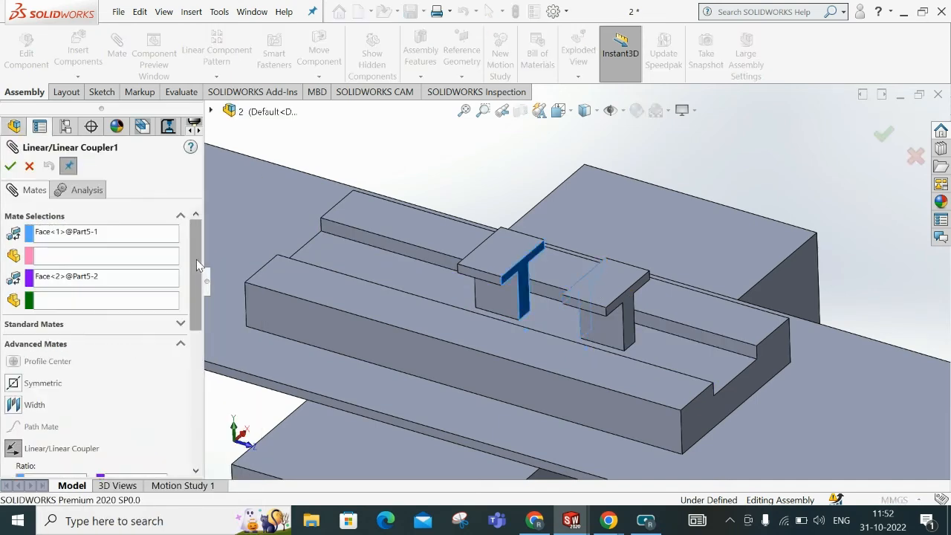
drag(191, 254, 199, 313)
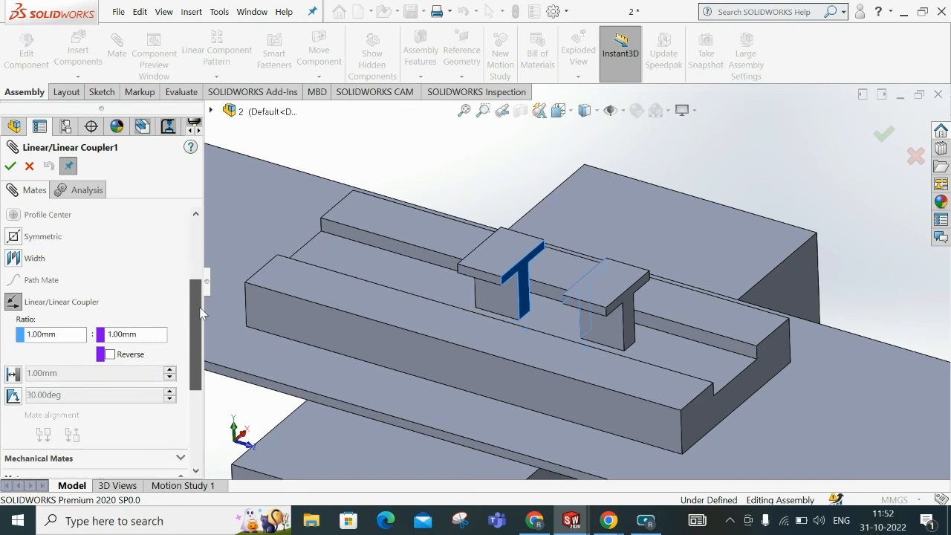
click(110, 354)
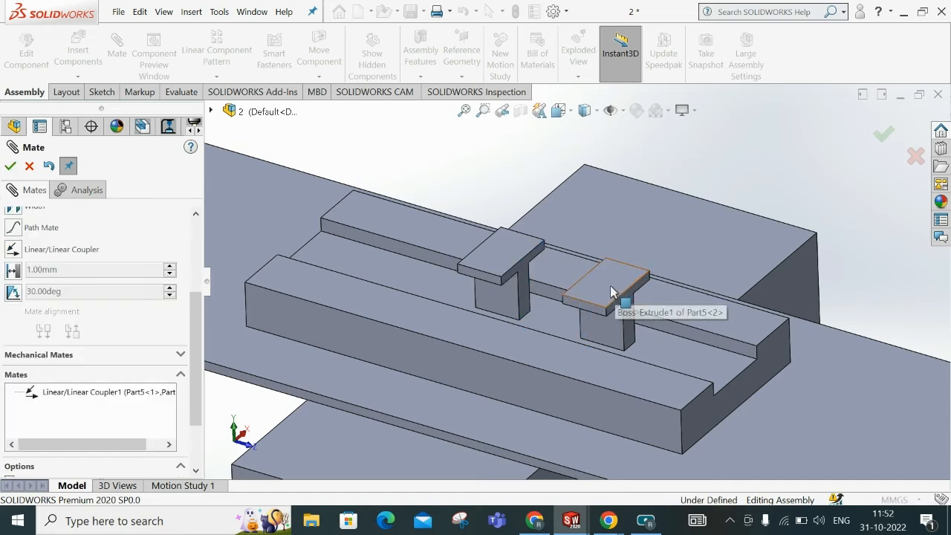
drag(603, 286, 695, 335)
click(29, 166)
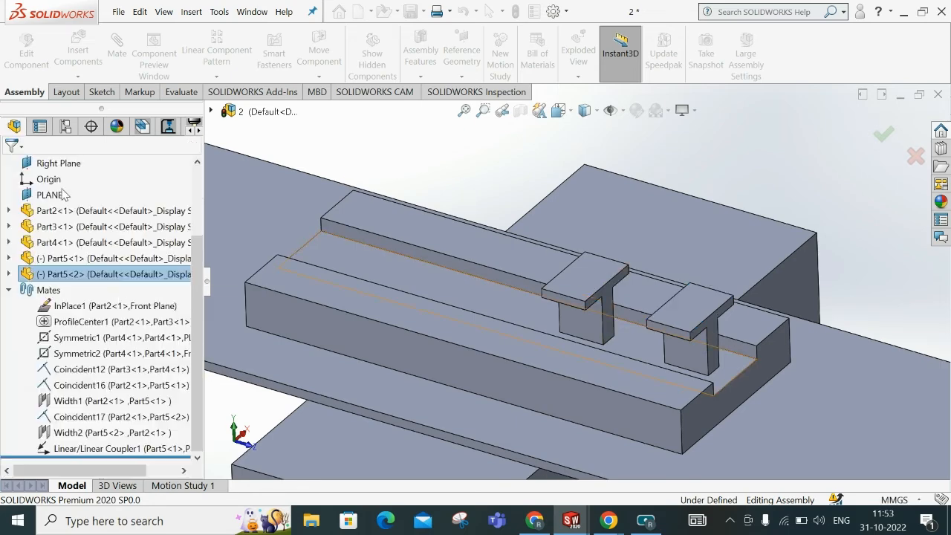
- Edit the Linear/Linear Coupler mate and set the ratio value of the copied T-slider (Part5-2) to 3 mm
right_click(84, 448)
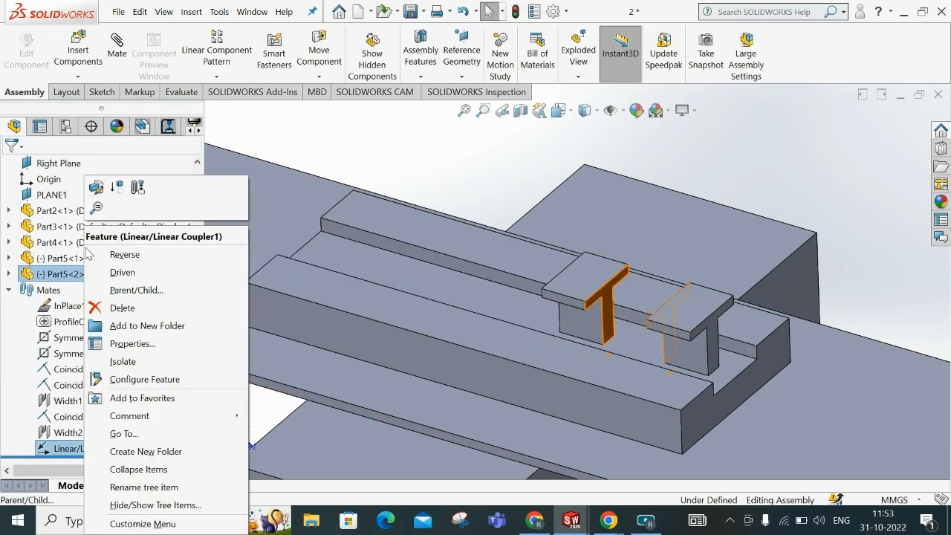
click(98, 189)
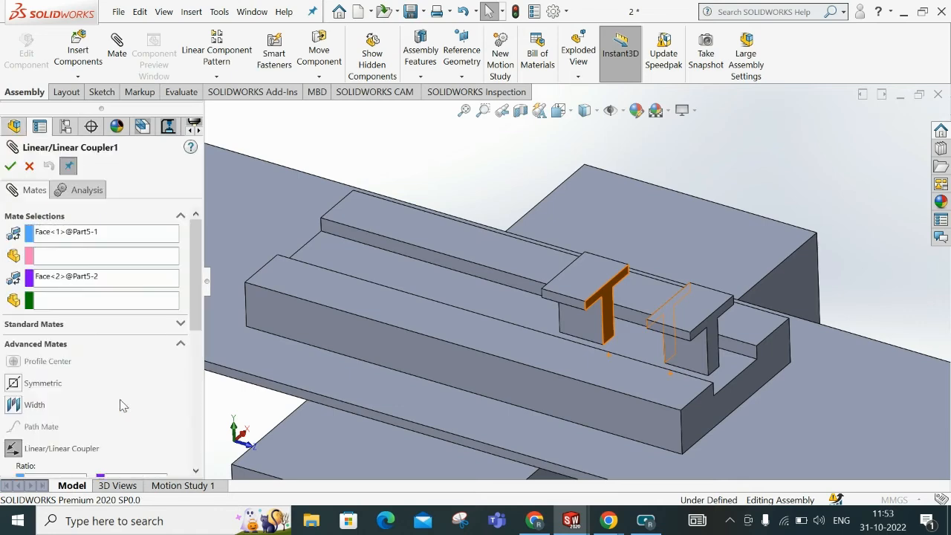
drag(195, 318, 205, 413)
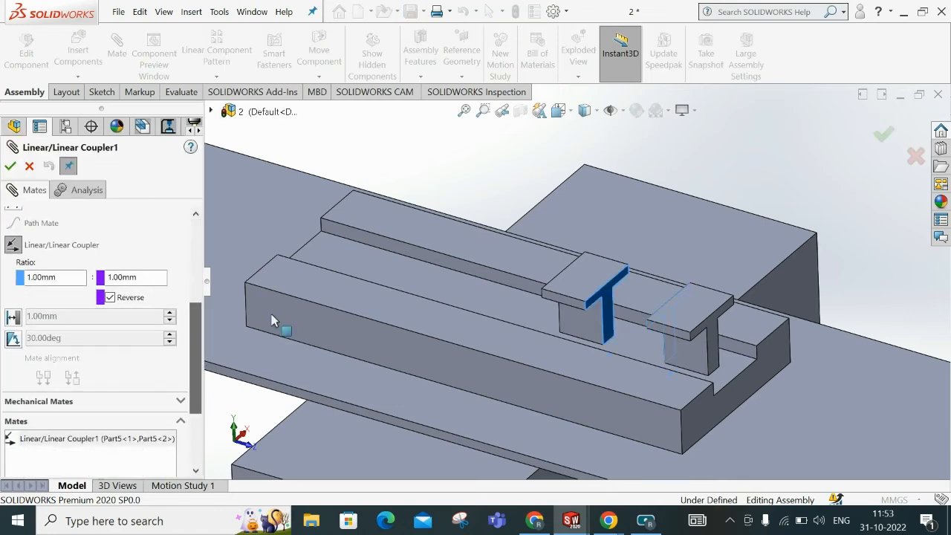
mouse_move(586, 278)
middle_down()
mouse_move(618, 304)
mouse_move(572, 302)
mouse_move(520, 276)
mouse_move(579, 294)
middle_up()
scroll(57, 278, up, 5)
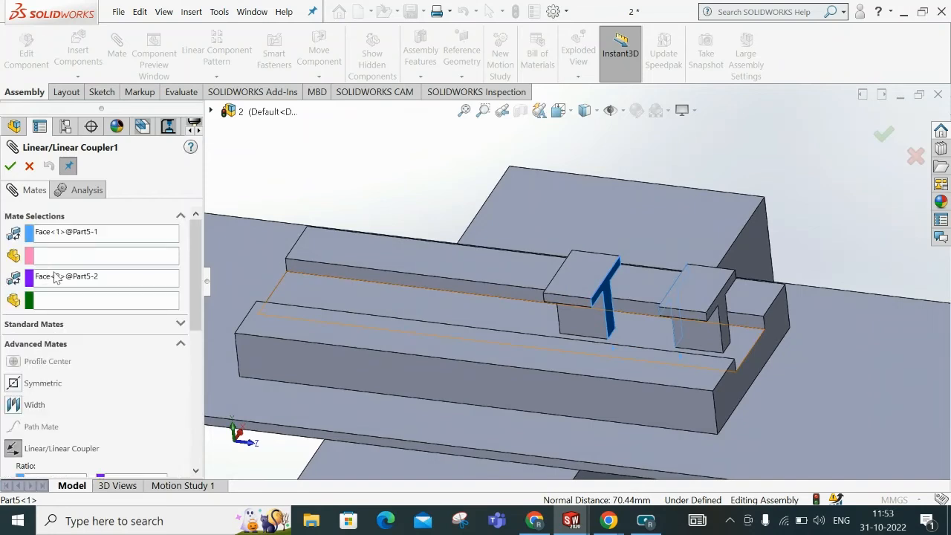
click(74, 232)
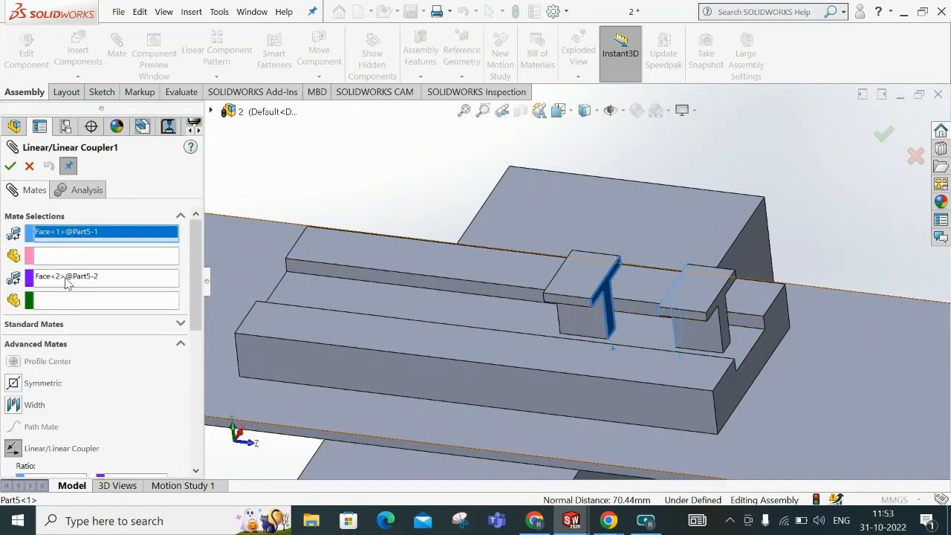
scroll(476, 324, down, 4)
scroll(144, 339, down, 5)
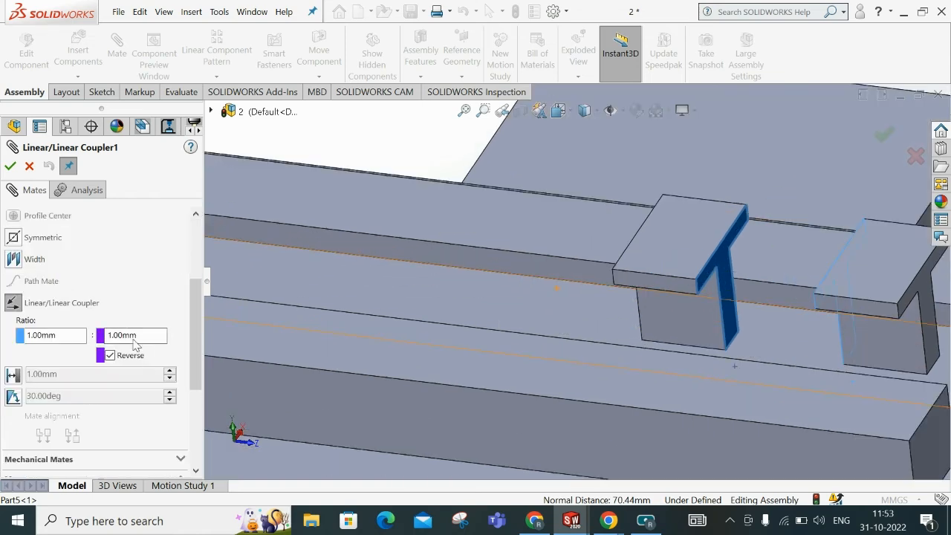
scroll(564, 289, up, 2)
scroll(597, 272, up, 2)
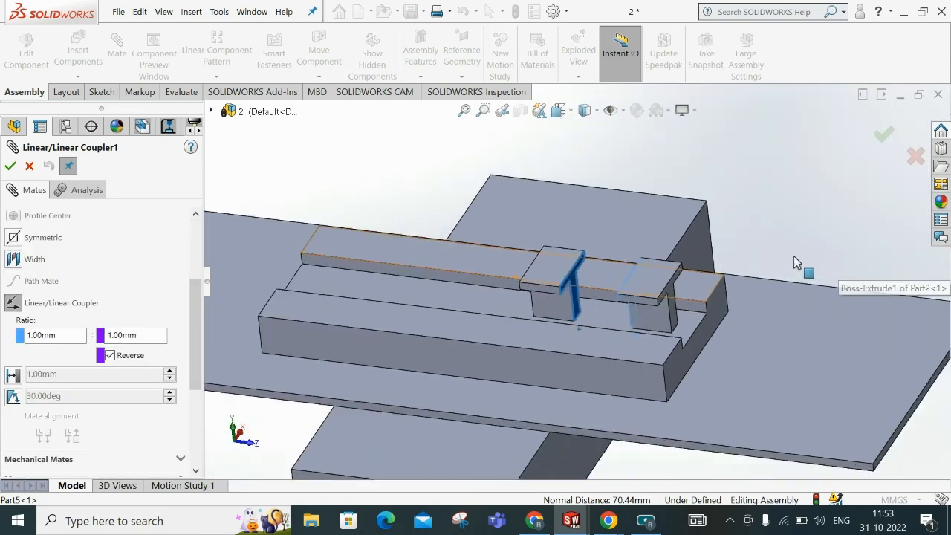
click(149, 336)
double_click(123, 336)
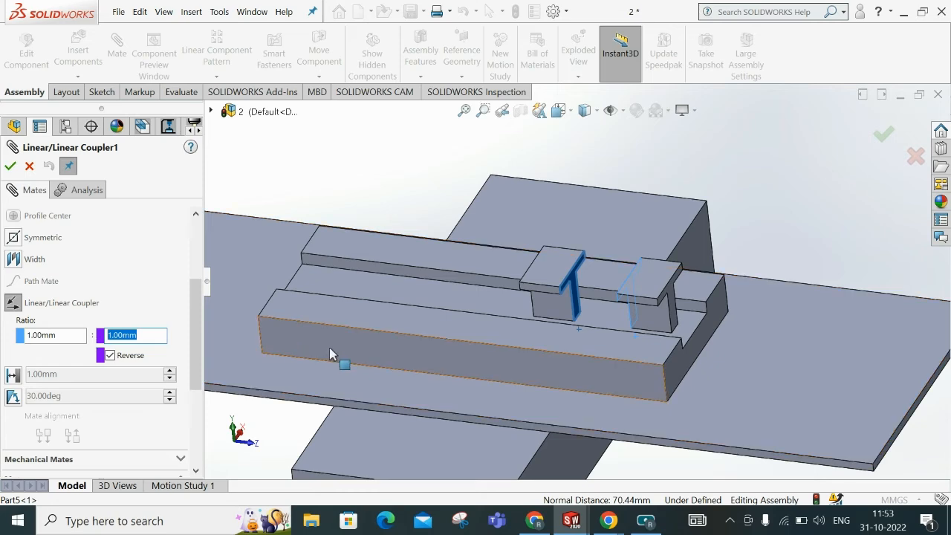
text(3)
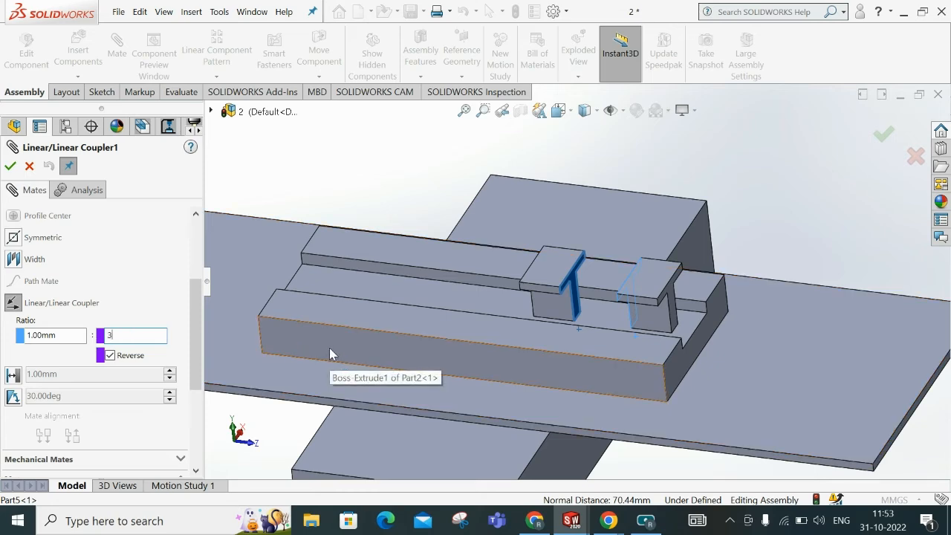
click(10, 165)
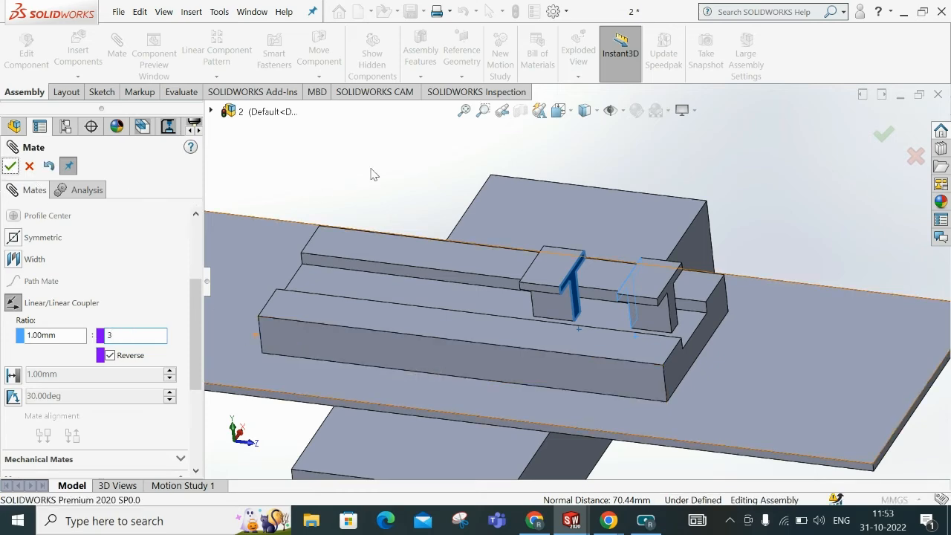
click(9, 166)
- Slide the copied T-slider and the first T-slider along the slot to test the 1 mm : 3 mm coupler ratio
scroll(614, 287, up, 1)
middle_drag(618, 293, 637, 293)
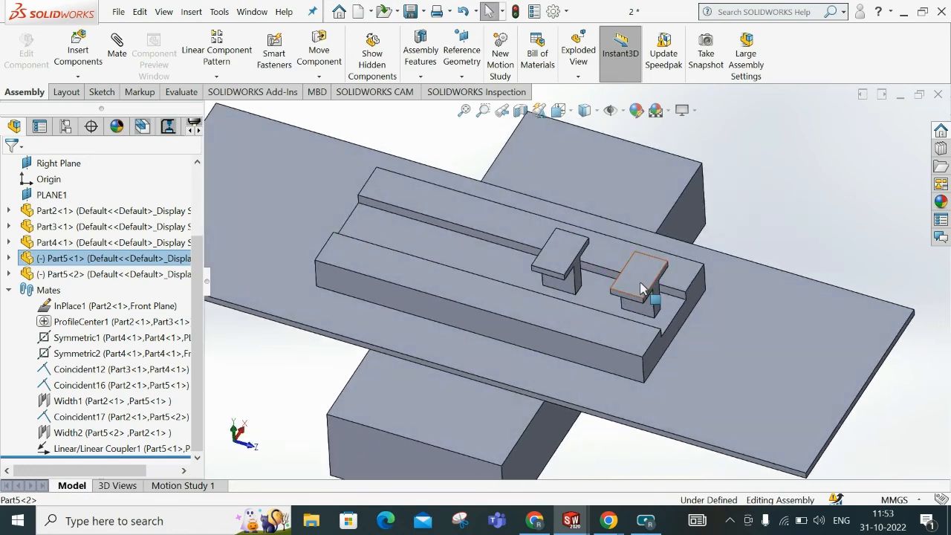
click(637, 284)
drag(637, 283, 636, 285)
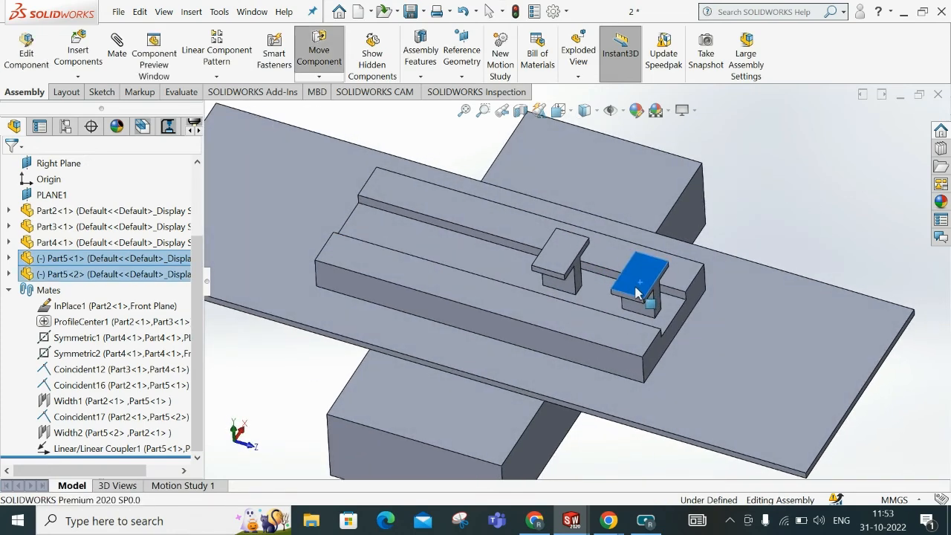
click(565, 253)
mouse_move(564, 257)
mouse_down()
mouse_move(547, 257)
mouse_move(558, 258)
mouse_up()
- Edit the Linear/Linear Coupler mate and set its ratio to 3 mm for the first T-slider and 1 mm for the copied one
click(82, 448)
right_click(81, 448)
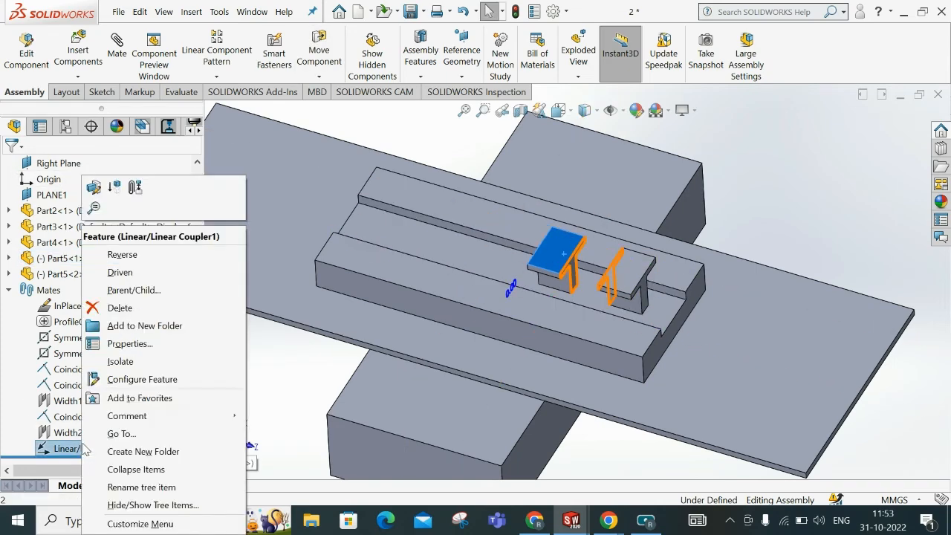
click(95, 186)
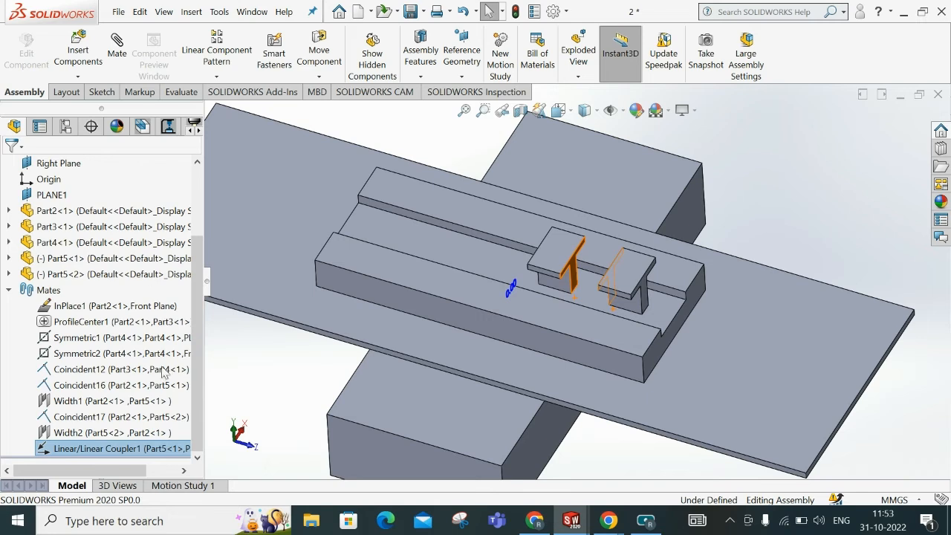
drag(199, 313, 199, 389)
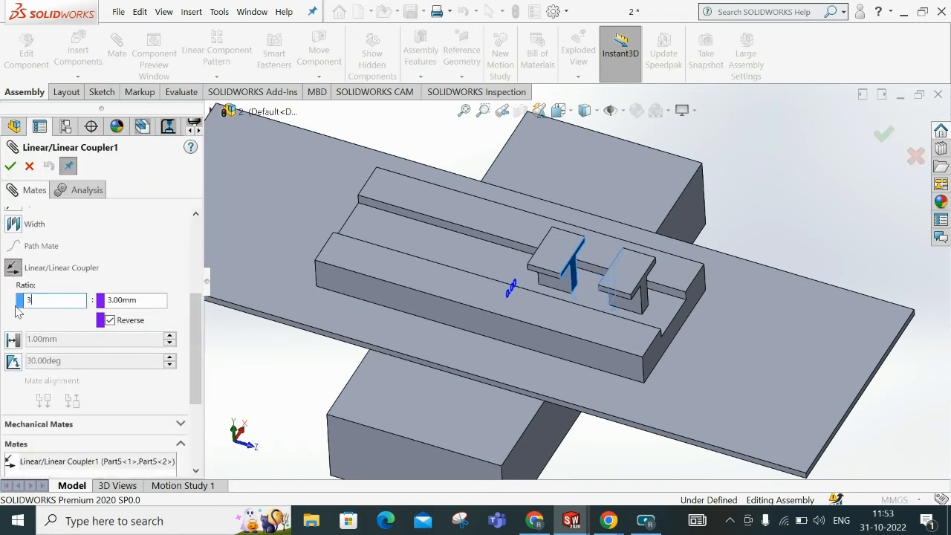
key(Tab)
text(1)
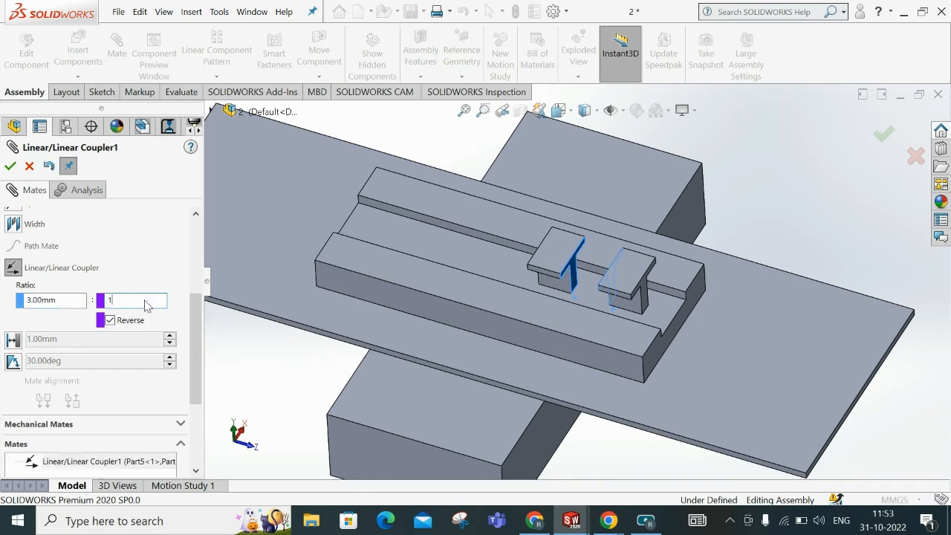
click(11, 166)
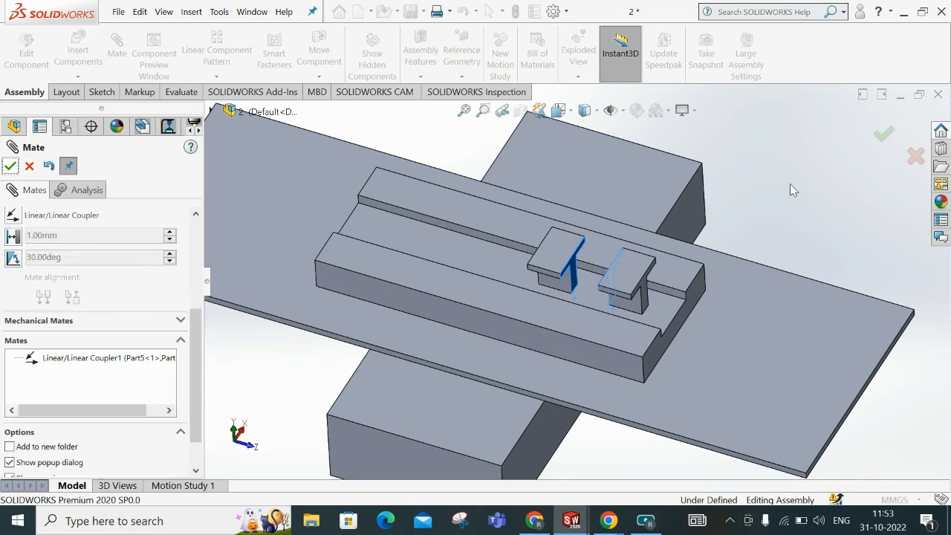
- Move the copied T-slider along the slot to test the 3 mm : 1 mm coupler ratio, and finish editing mates
mouse_move(634, 274)
mouse_down()
mouse_move(611, 266)
mouse_move(632, 276)
mouse_up()
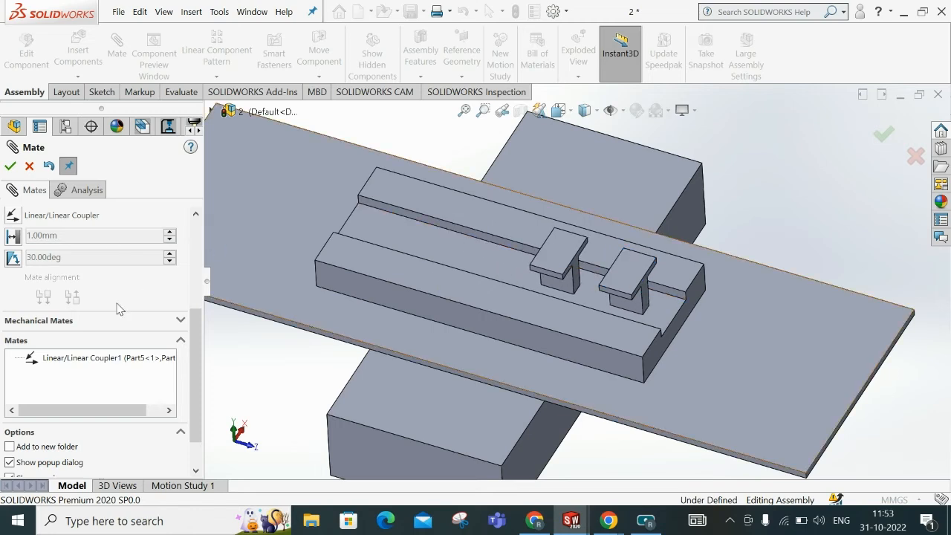
scroll(50, 247, up, 4)
click(10, 166)
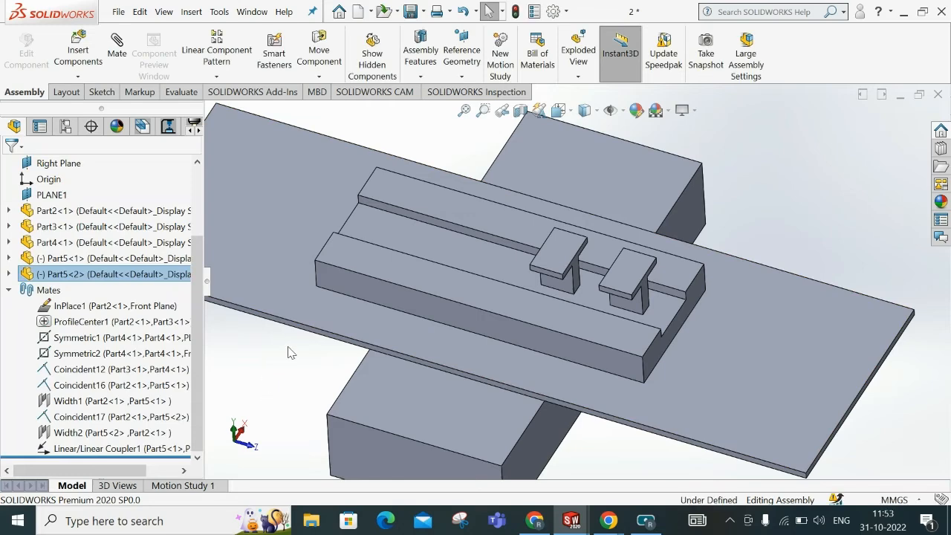
- Open the copied T-slider's Width mate (Width2), check its constraint options and accept it with Centered kept
middle_drag(338, 353, 407, 349)
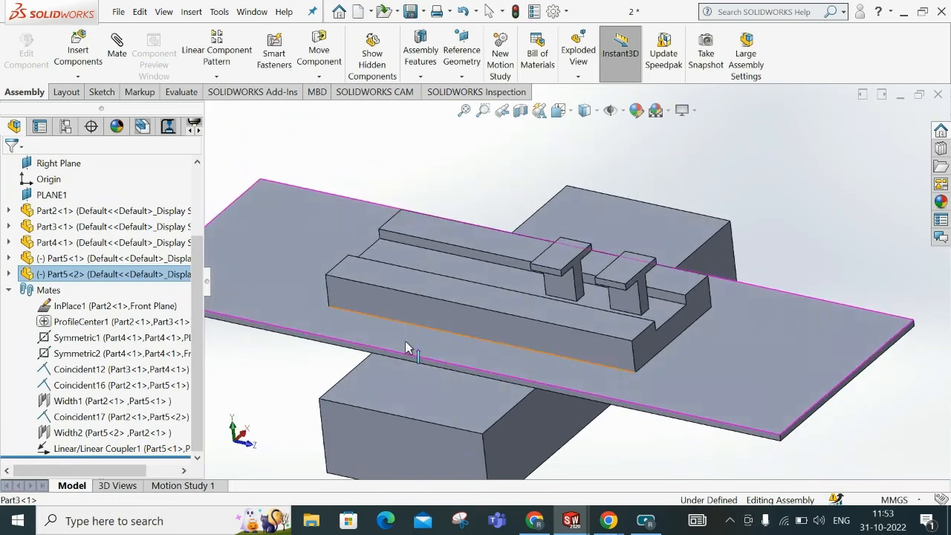
right_click(74, 432)
click(96, 207)
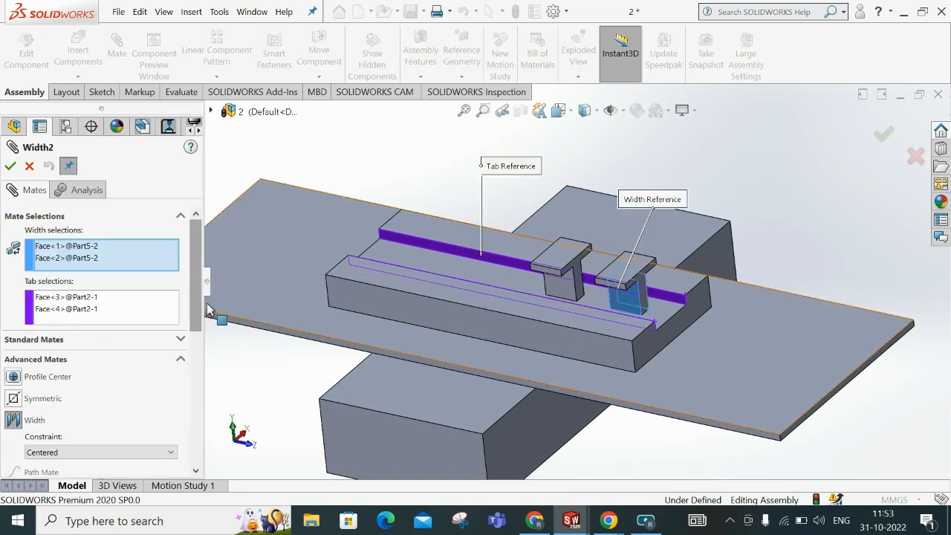
scroll(202, 283, down, 3)
click(110, 354)
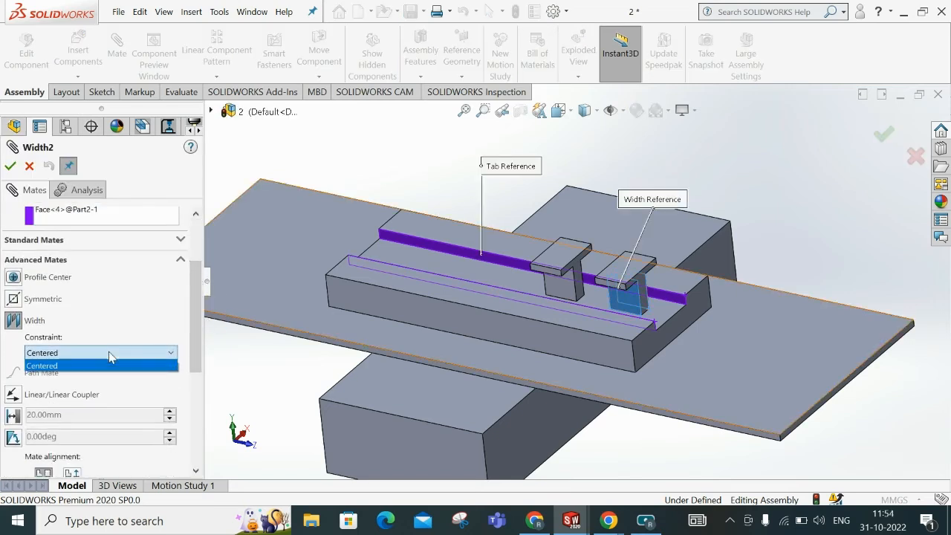
click(110, 354)
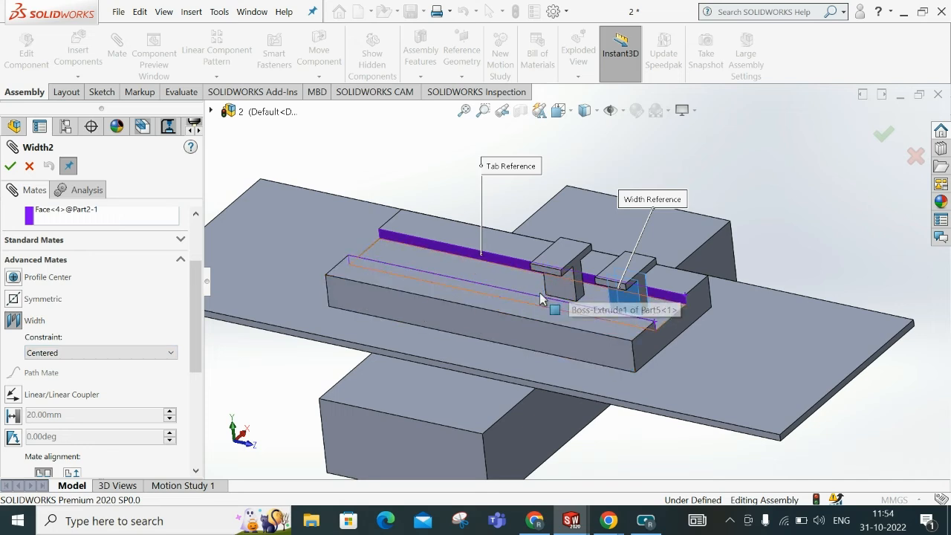
click(10, 167)
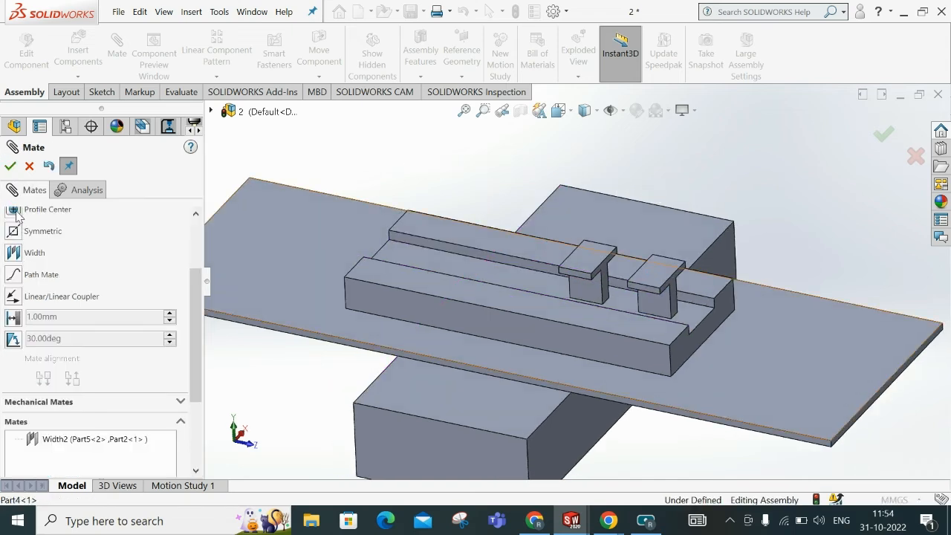
- Look over the advanced mate types, shift the copied T-slider slightly along the slot, and leave mate editing
scroll(32, 252, up, 3)
scroll(48, 348, down, 3)
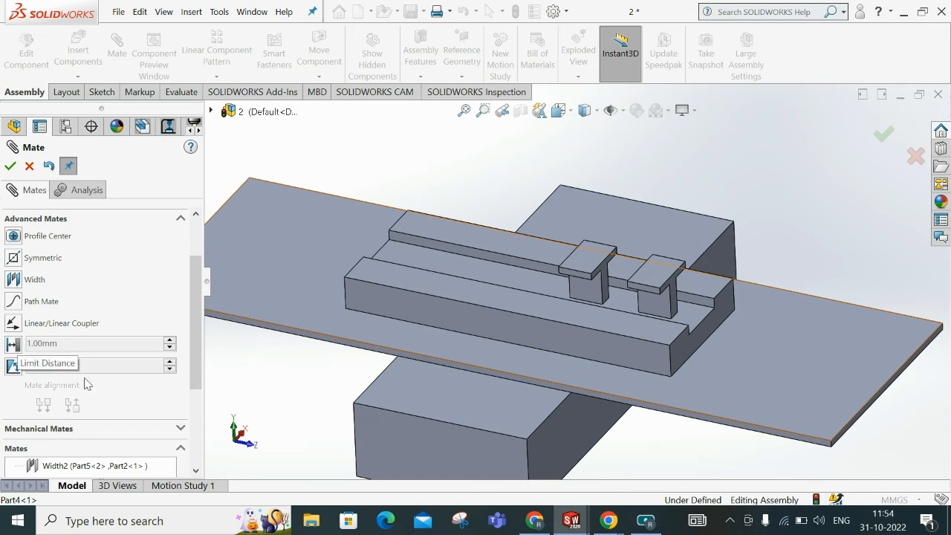
mouse_move(657, 278)
mouse_down()
mouse_move(683, 289)
mouse_move(662, 284)
mouse_up()
click(32, 168)
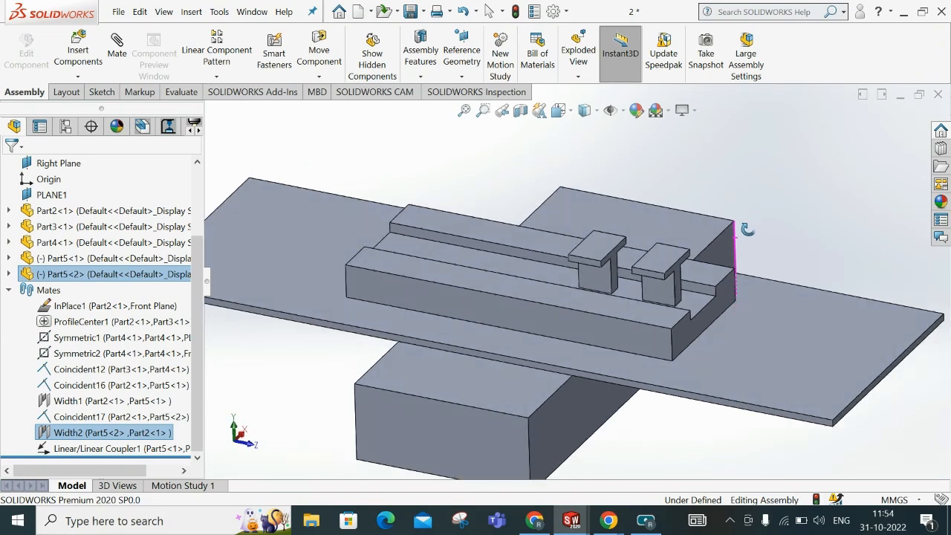
- Measure the area and perimeter of the copied T-slider's outer T-shaped end face
scroll(773, 236, down, 3)
scroll(773, 231, down, 1)
middle_drag(472, 270, 495, 280)
scroll(531, 298, up, 3)
scroll(531, 297, down, 2)
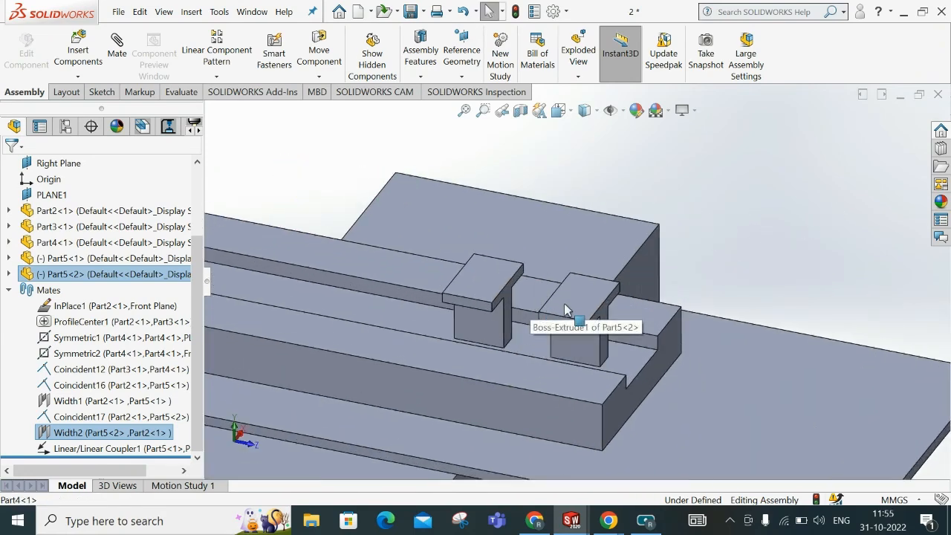
middle_click(626, 296)
middle_drag(626, 296, 619, 314)
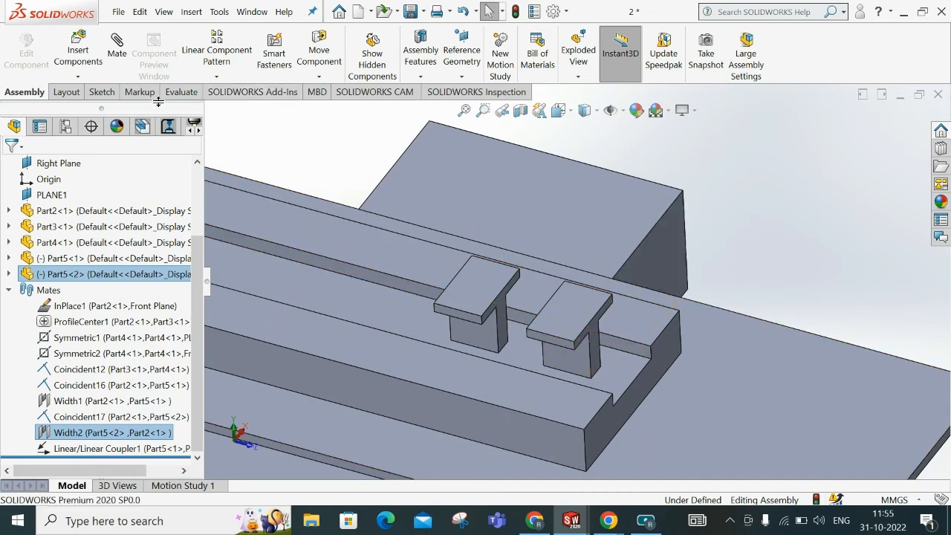
click(186, 93)
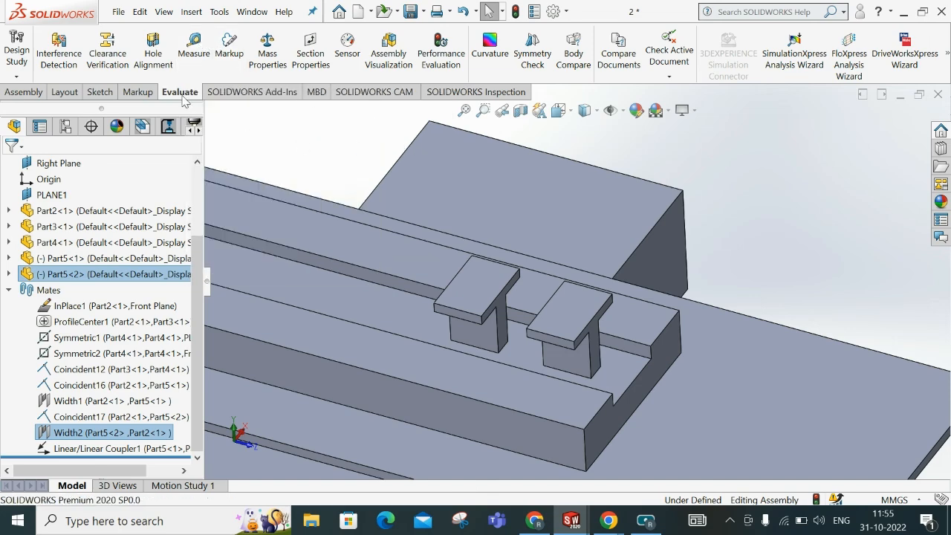
click(195, 46)
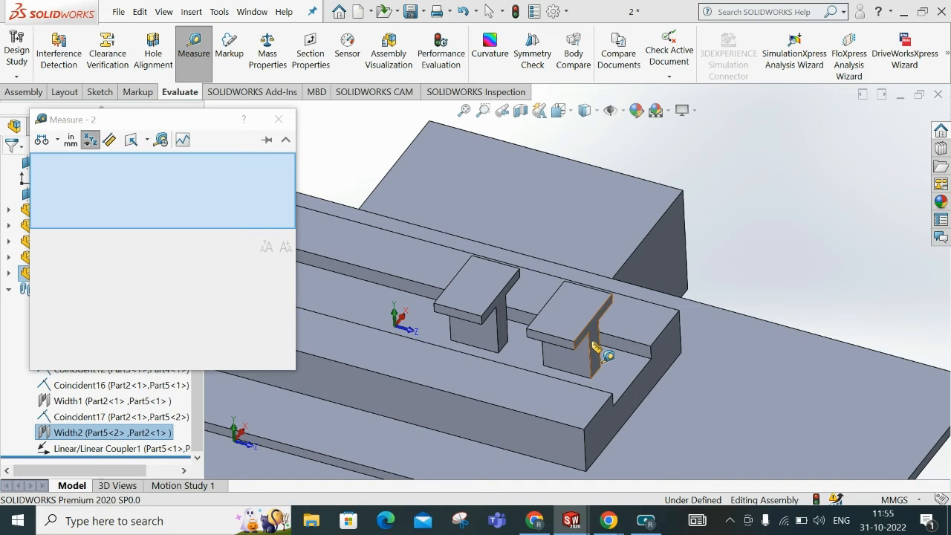
click(599, 341)
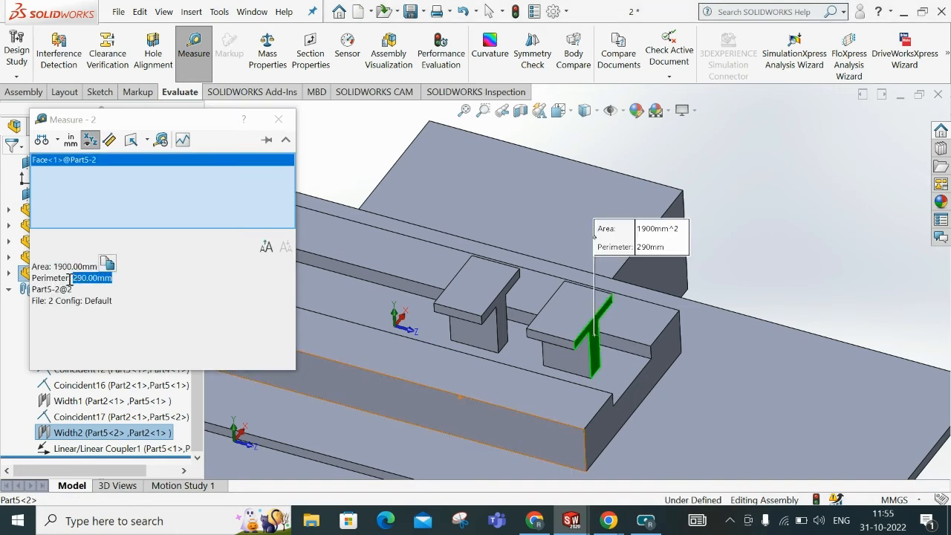
double_click(101, 280)
drag(48, 300, 80, 301)
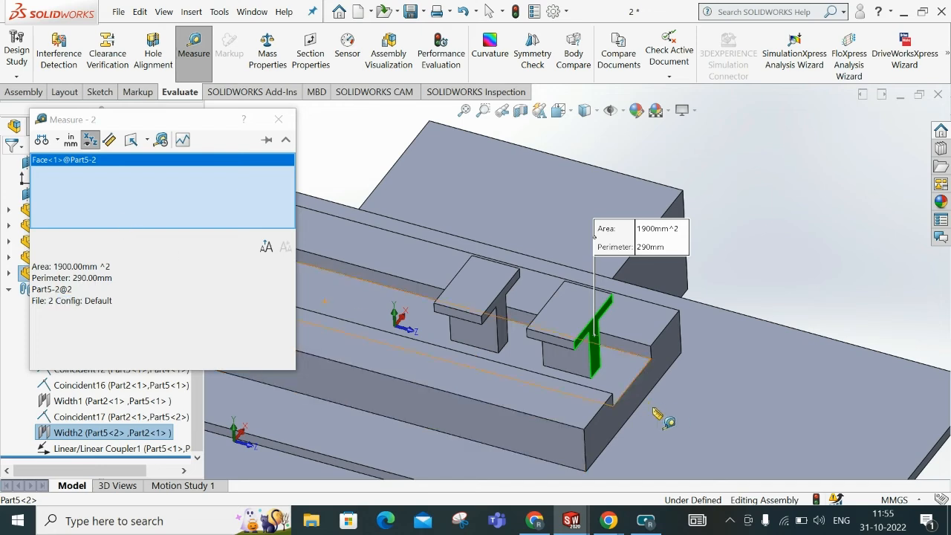
- Measure the distance from the copied T-slider's end face to Part2's near end face, moving the area callout clear of the model
click(648, 383)
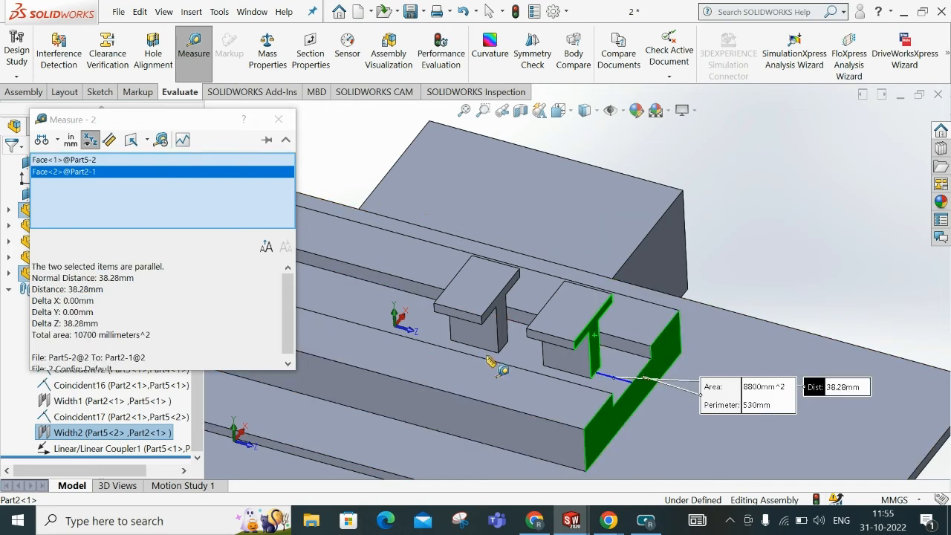
double_click(81, 301)
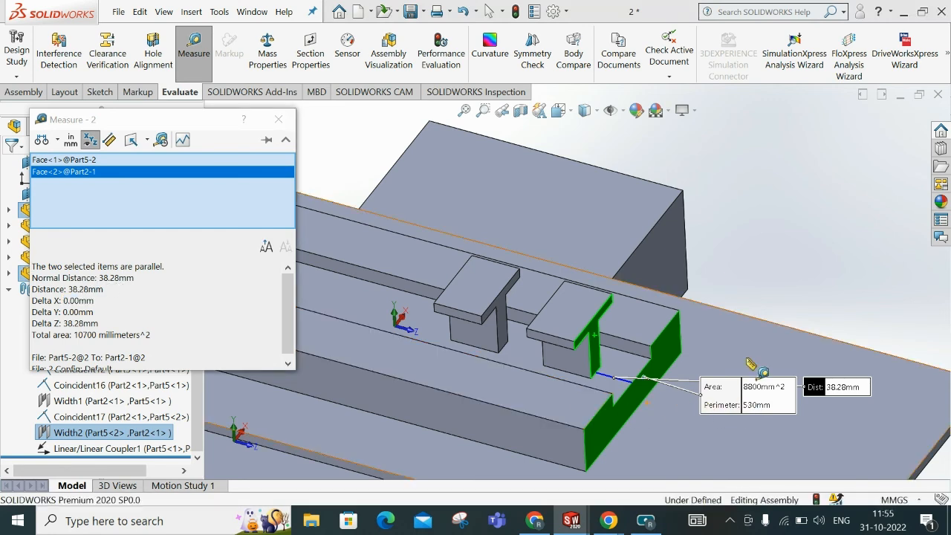
drag(715, 405, 769, 232)
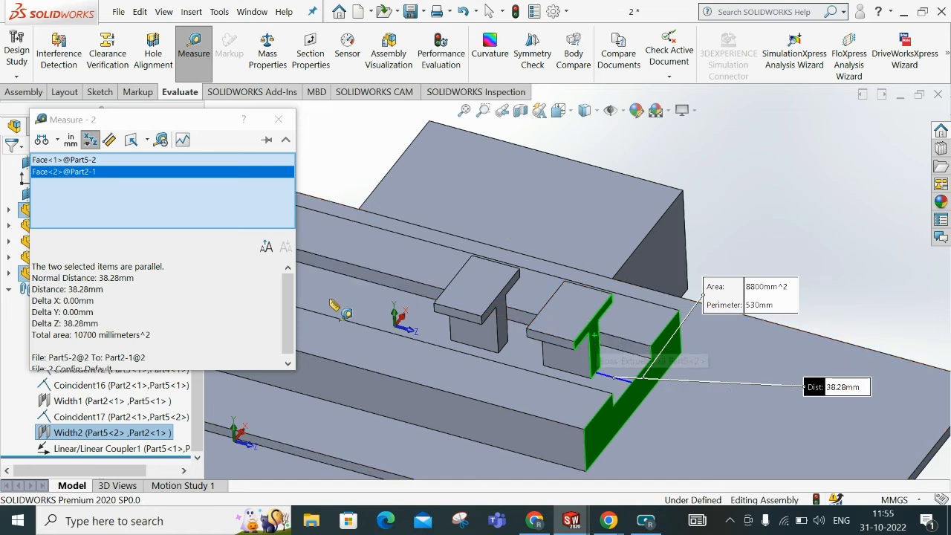
- Examine each measured face's area and perimeter, the delta distances and the total area, and end the measurement
click(82, 161)
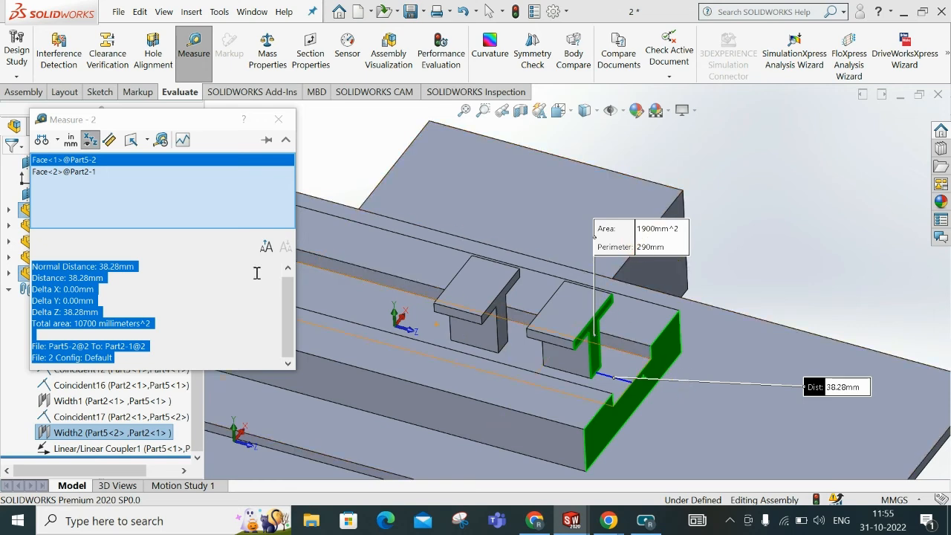
click(74, 172)
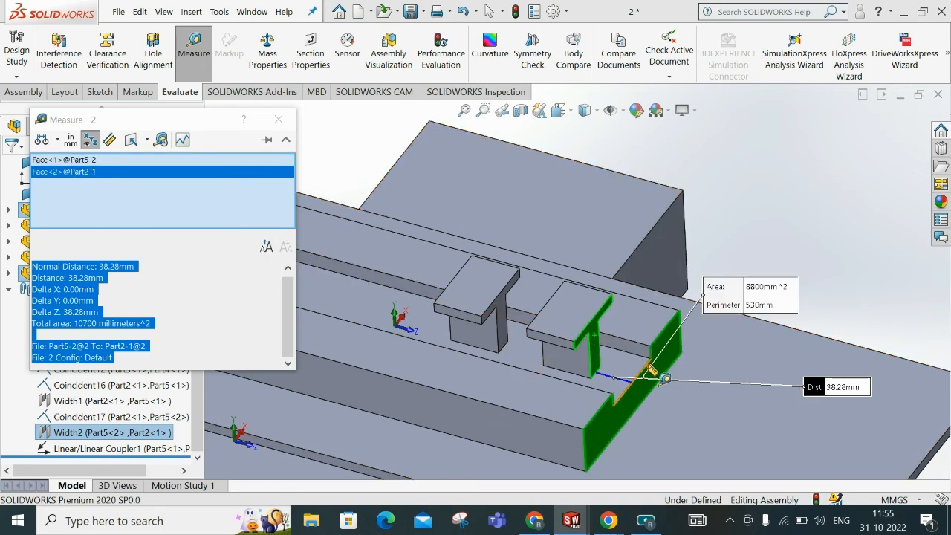
click(61, 161)
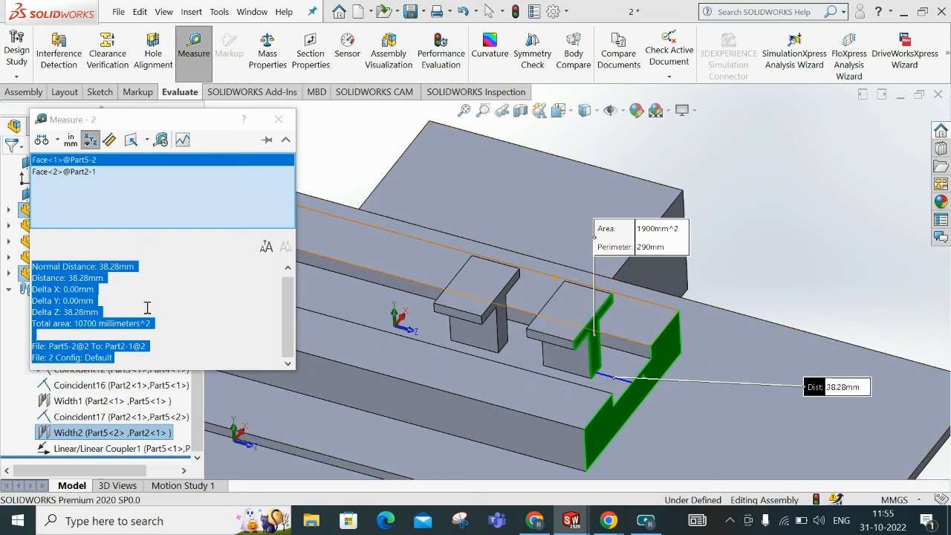
drag(159, 321, 125, 324)
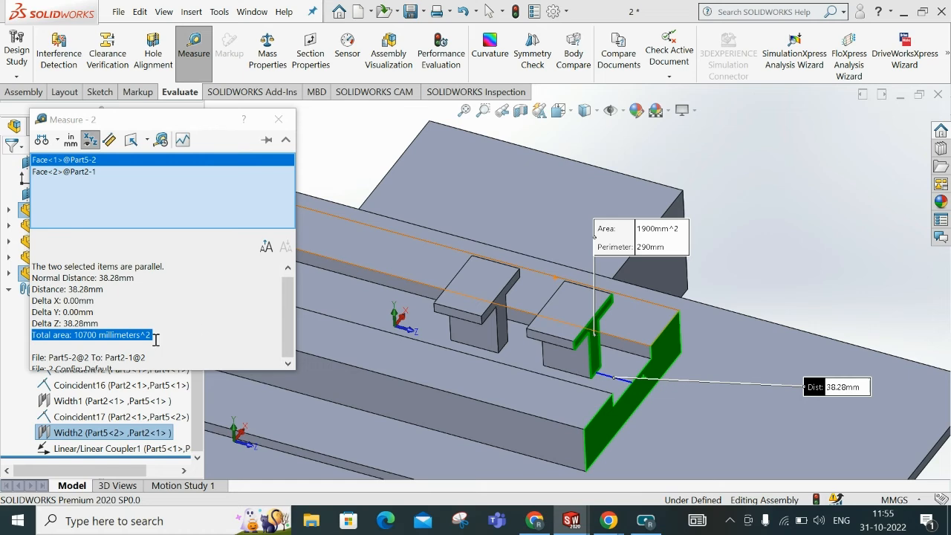
click(158, 334)
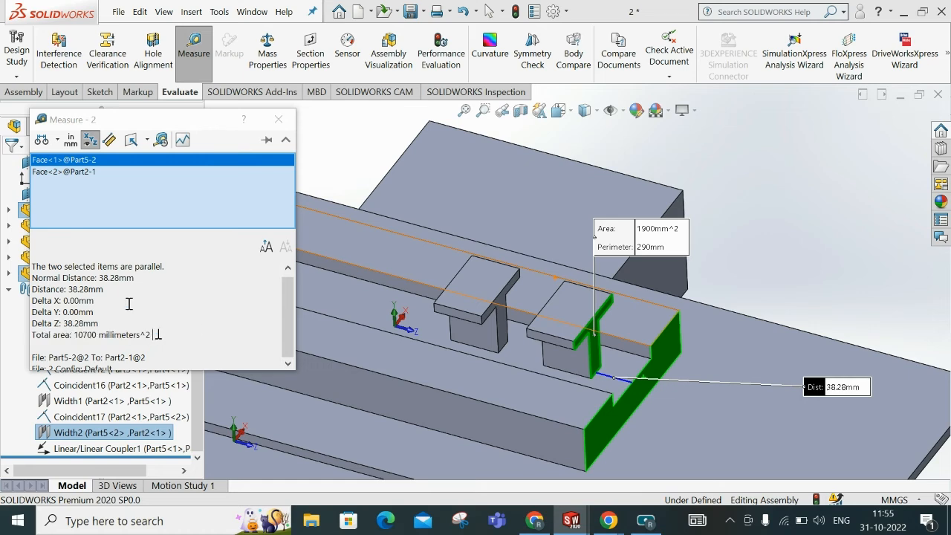
drag(151, 334, 73, 334)
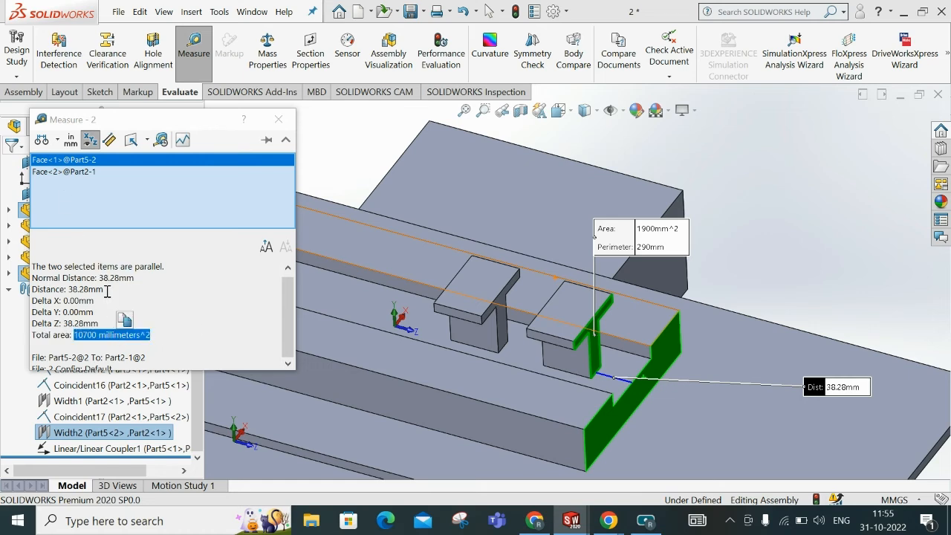
drag(32, 265, 144, 302)
click(131, 323)
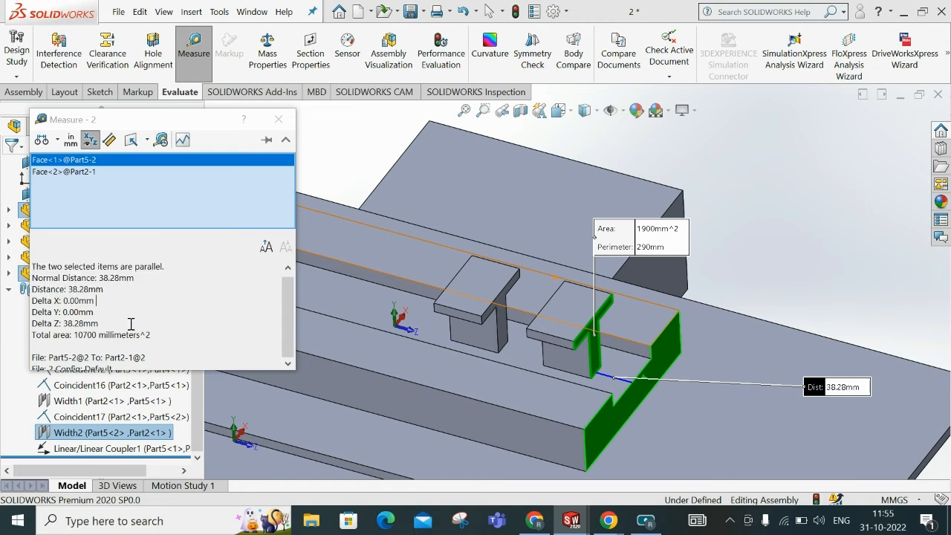
click(107, 314)
click(123, 337)
click(278, 119)
- Clear the selection and slide the copied T-slider slightly along the slot toward Part2's near end
click(796, 208)
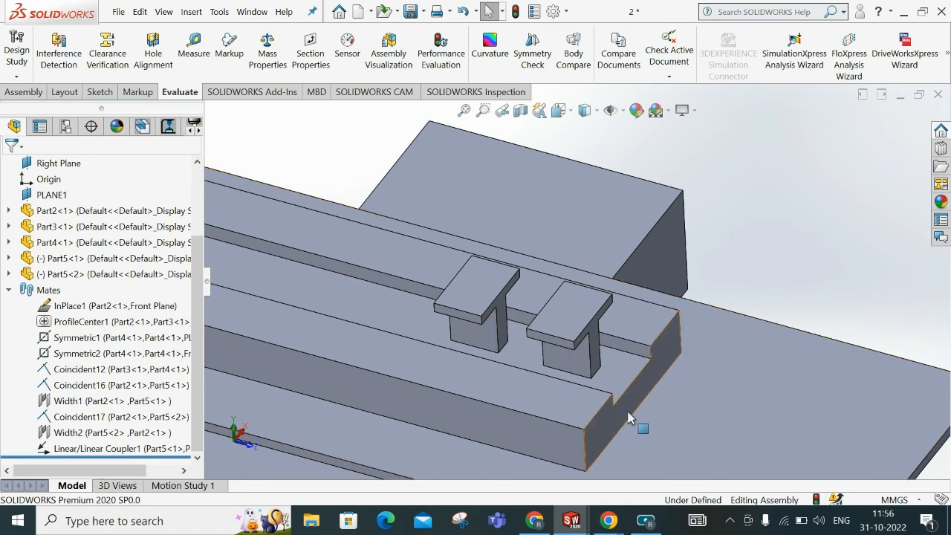
drag(573, 323, 579, 323)
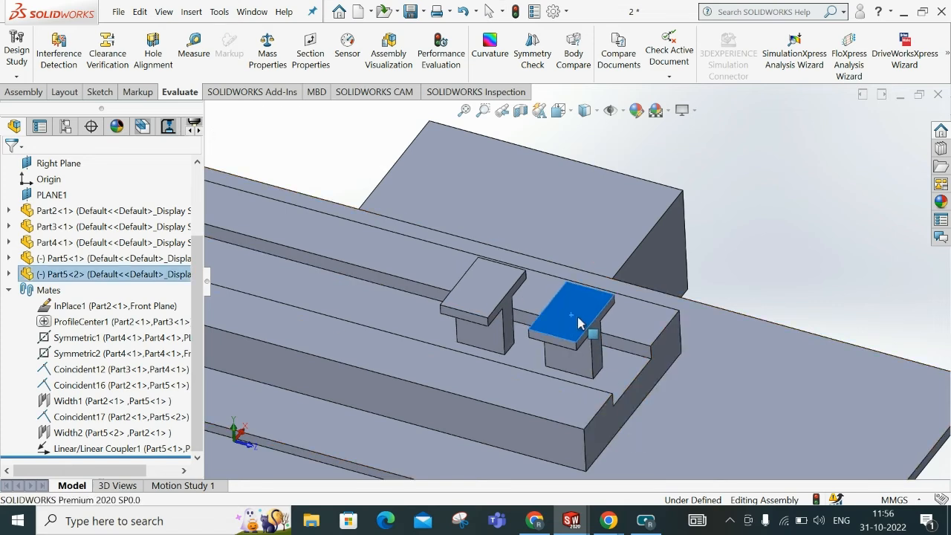
click(722, 296)
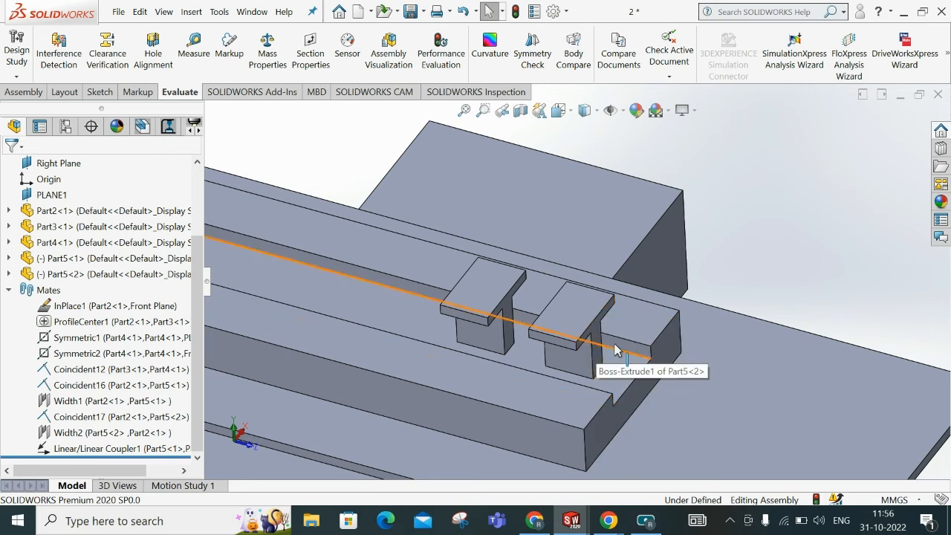
- Slide the copied T-slider further along Part2's slot, pick out Part2's near end face, and clear the selection
drag(571, 325, 512, 303)
click(630, 409)
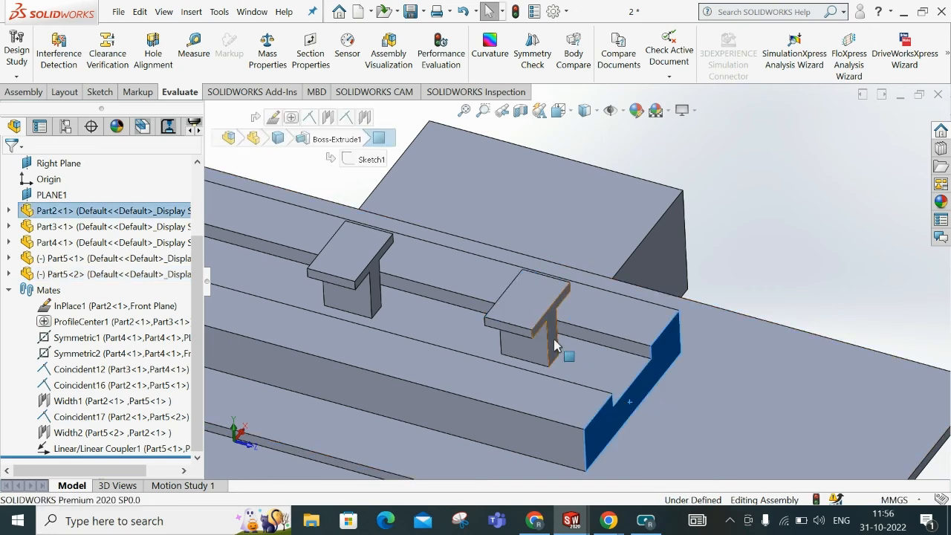
click(764, 252)
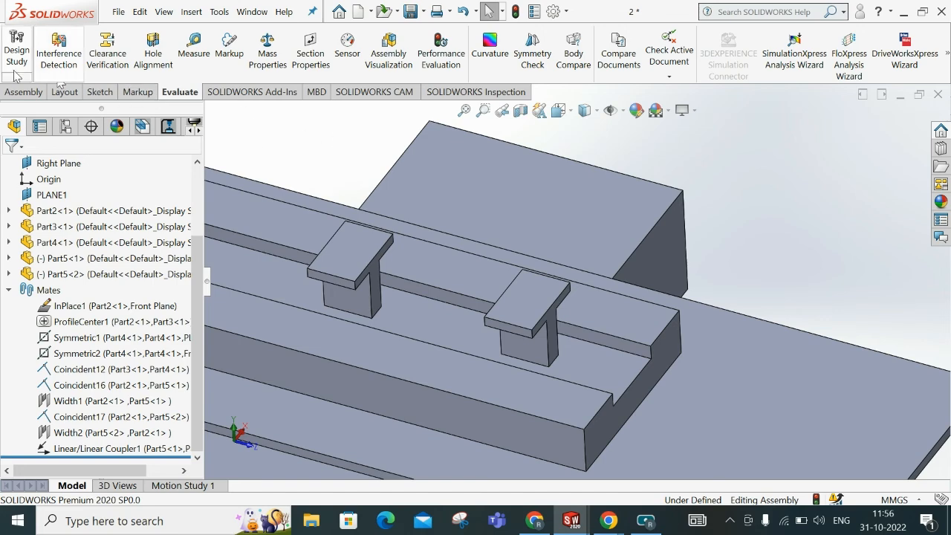
- Start an advanced Limit Distance mate between the copied T-slider's end face and Part2's near end face
click(24, 92)
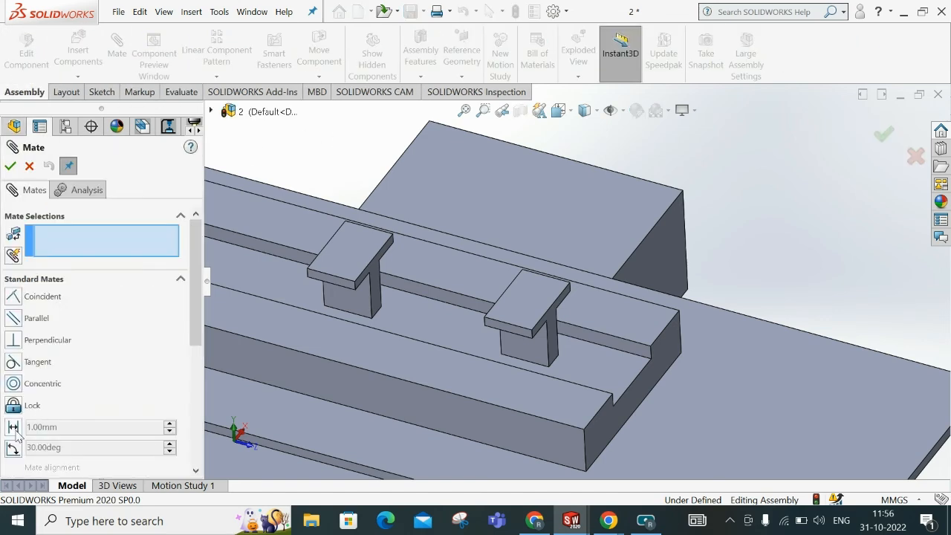
click(70, 282)
click(66, 301)
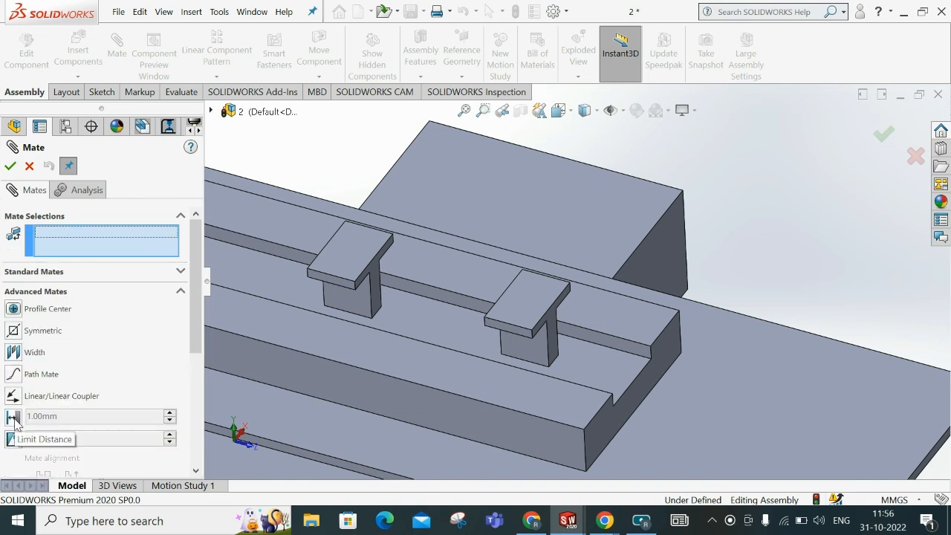
click(30, 273)
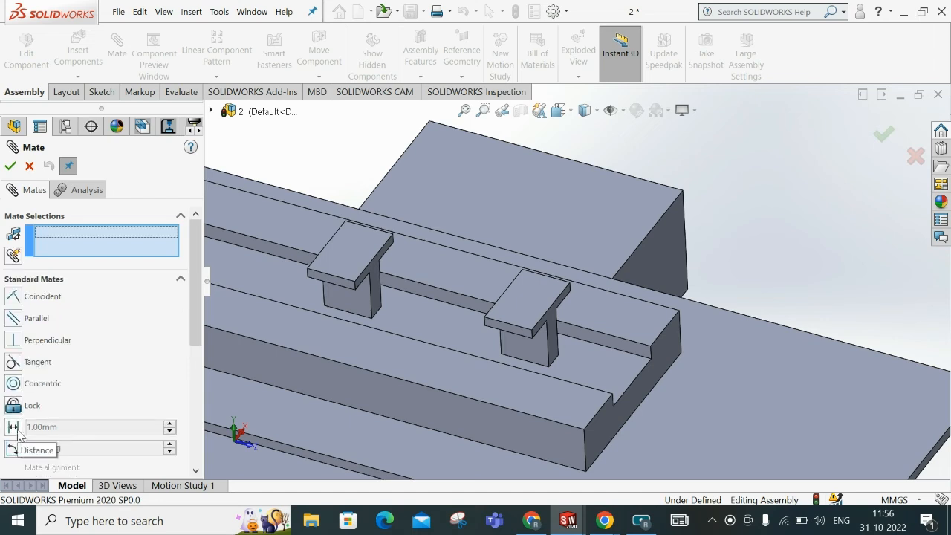
click(82, 281)
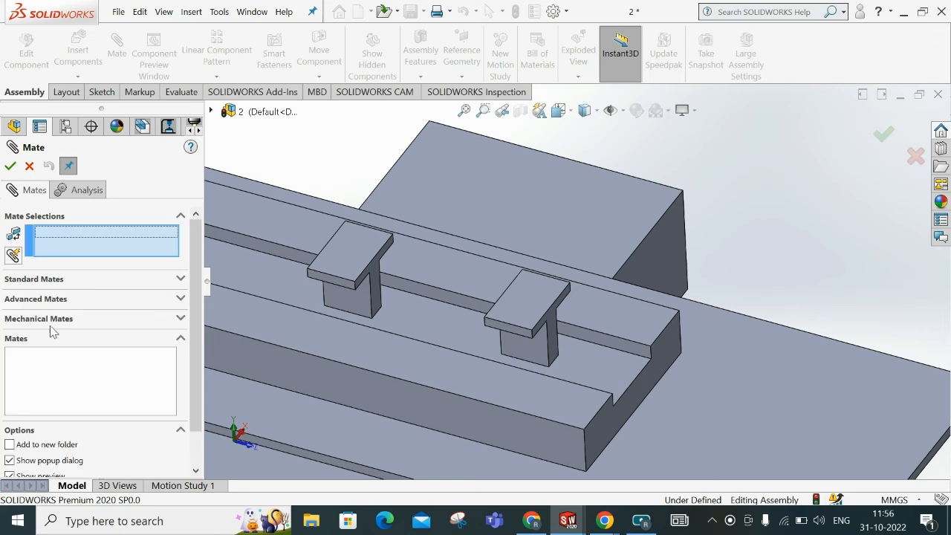
click(30, 299)
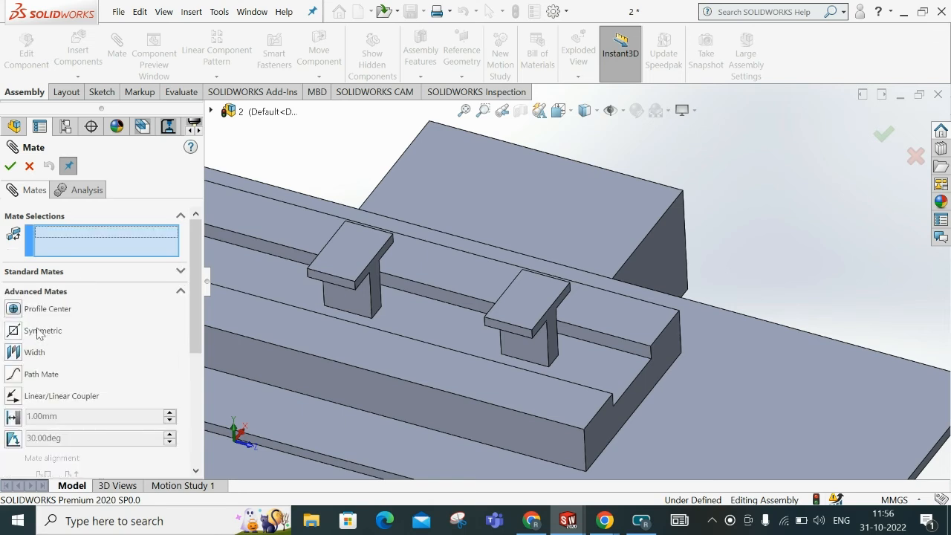
click(15, 417)
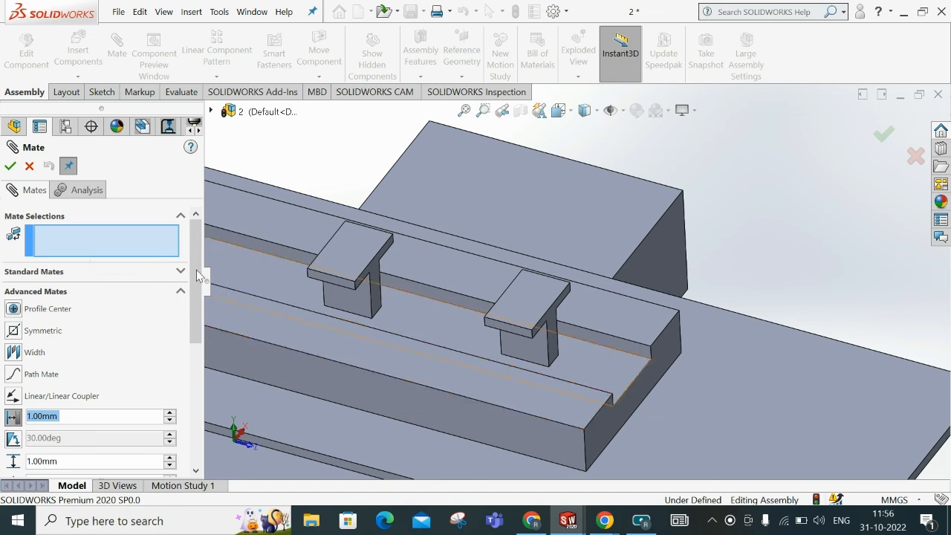
mouse_move(196, 270)
mouse_down()
mouse_move(203, 310)
mouse_move(198, 270)
mouse_up()
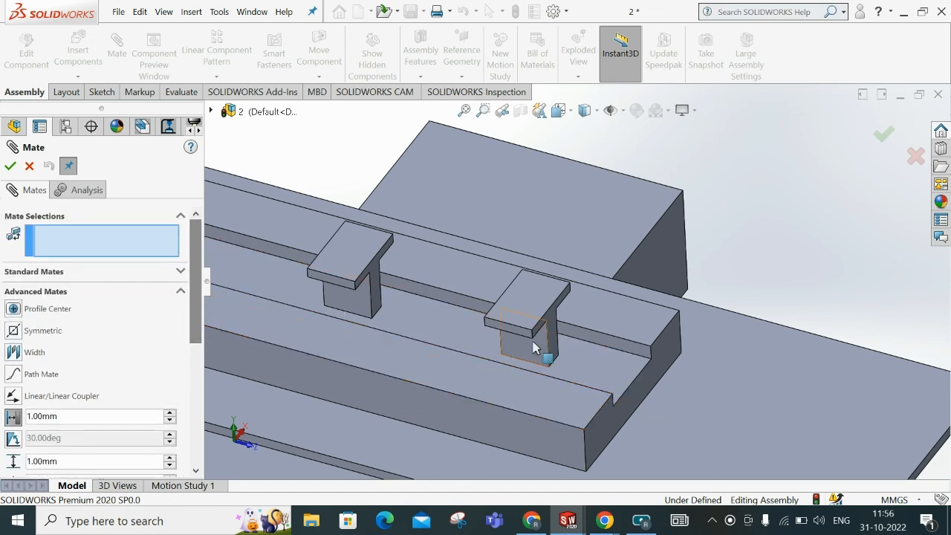
click(551, 328)
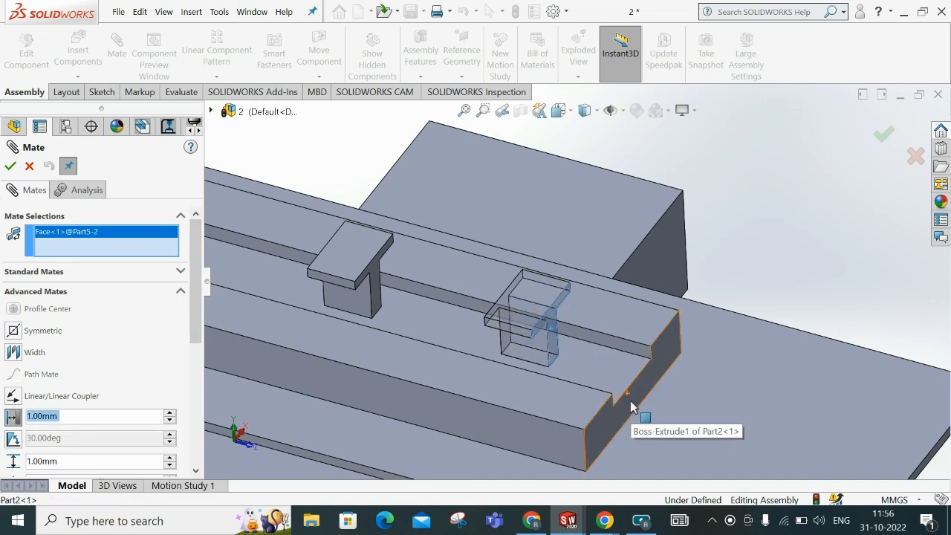
click(631, 406)
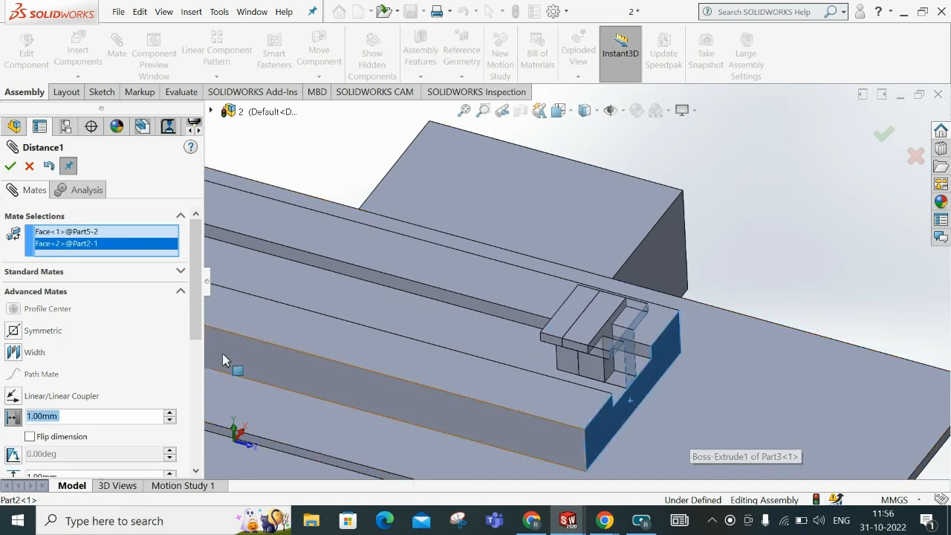
- Set the limit distance mate's minimum to 38 mm and maximum to 150 mm, and accept the mate
drag(195, 280, 195, 332)
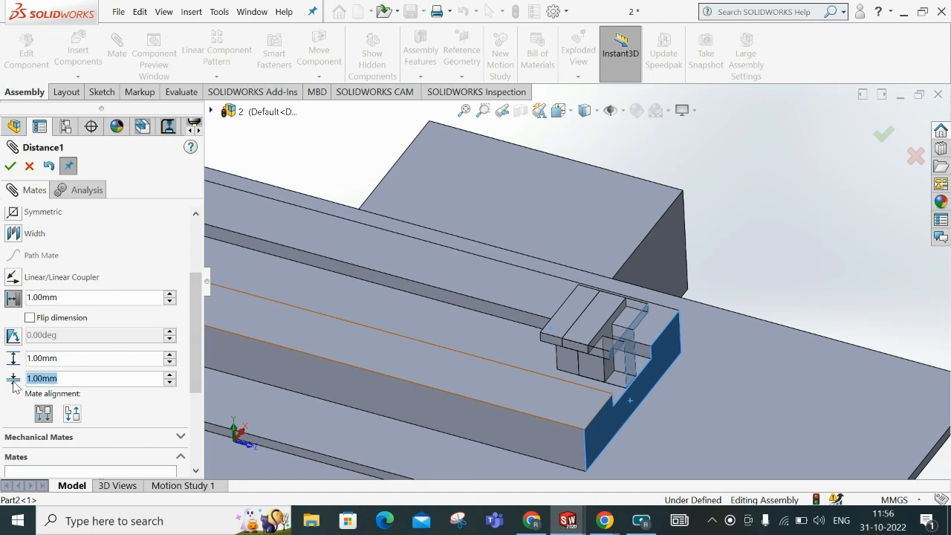
text(3)
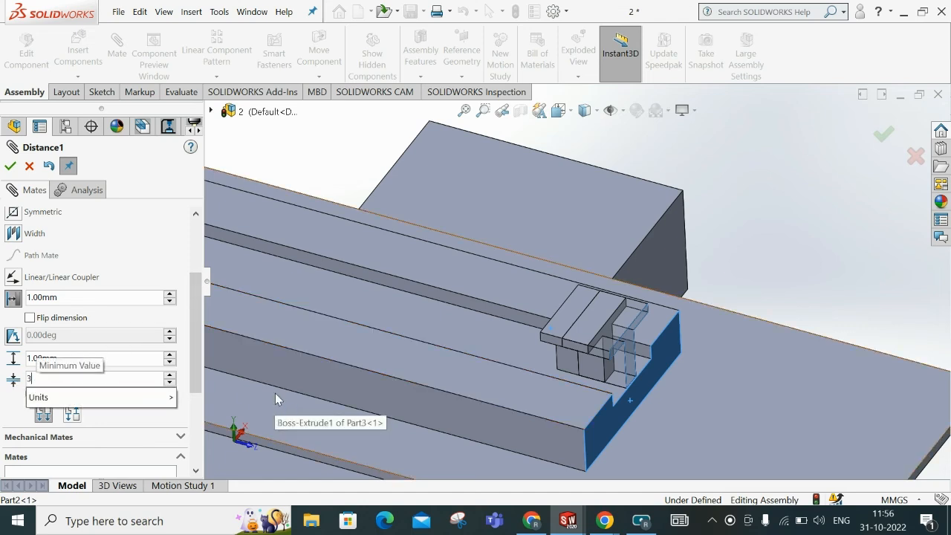
text(8)
key(Return)
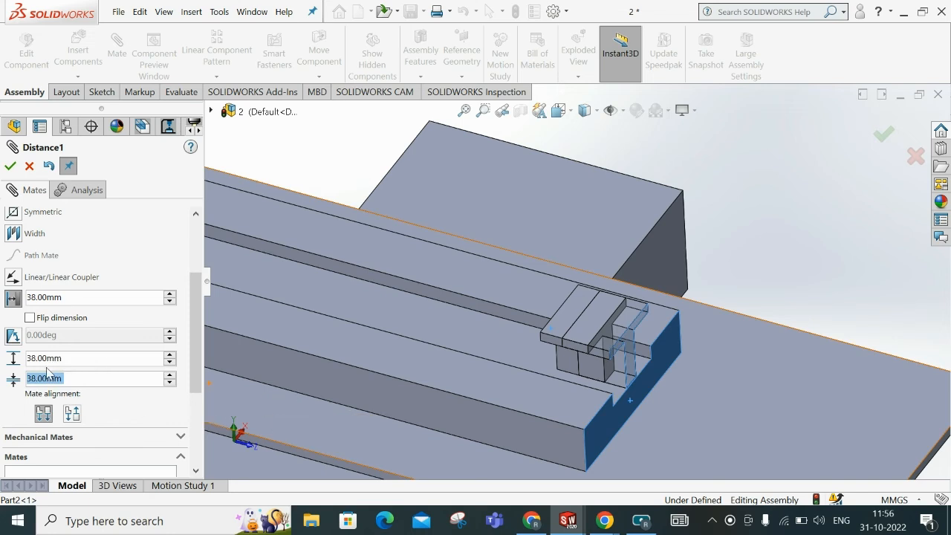
click(88, 359)
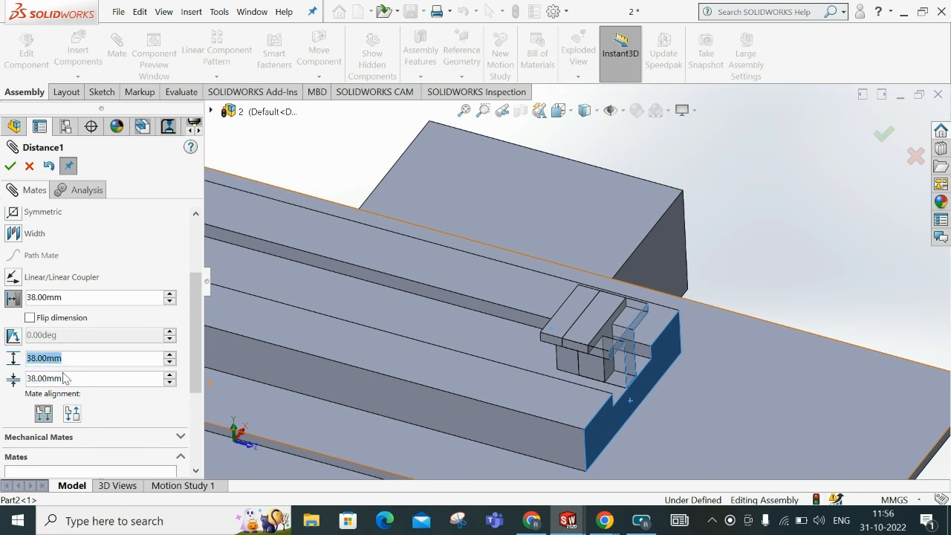
text(150)
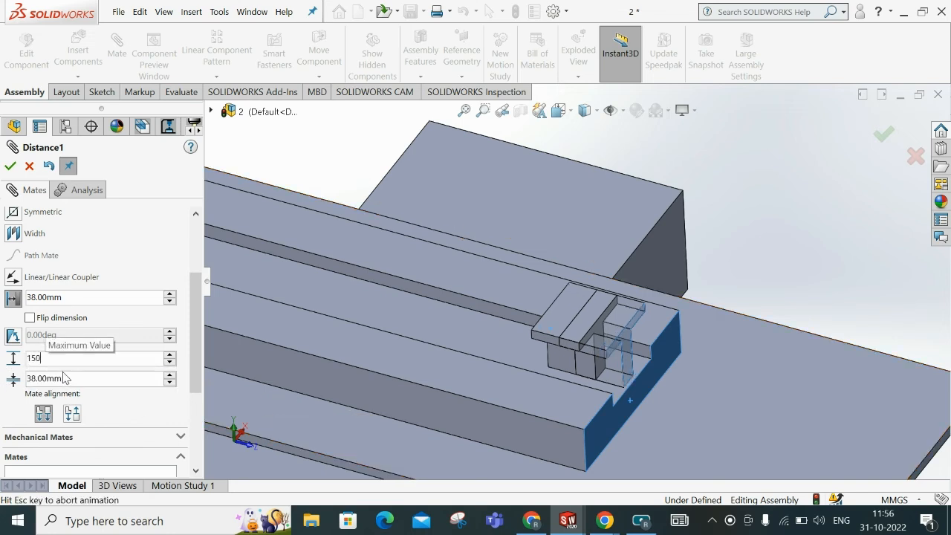
key(Return)
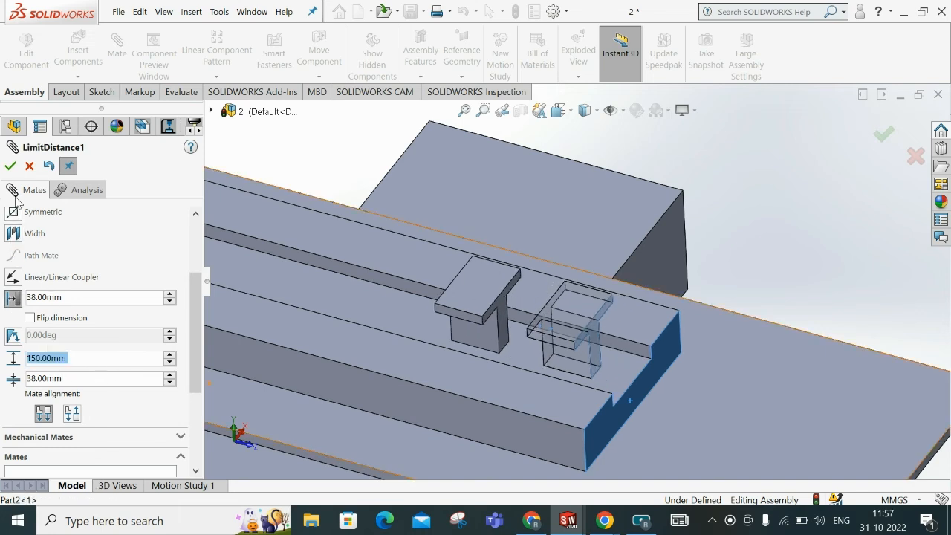
click(10, 167)
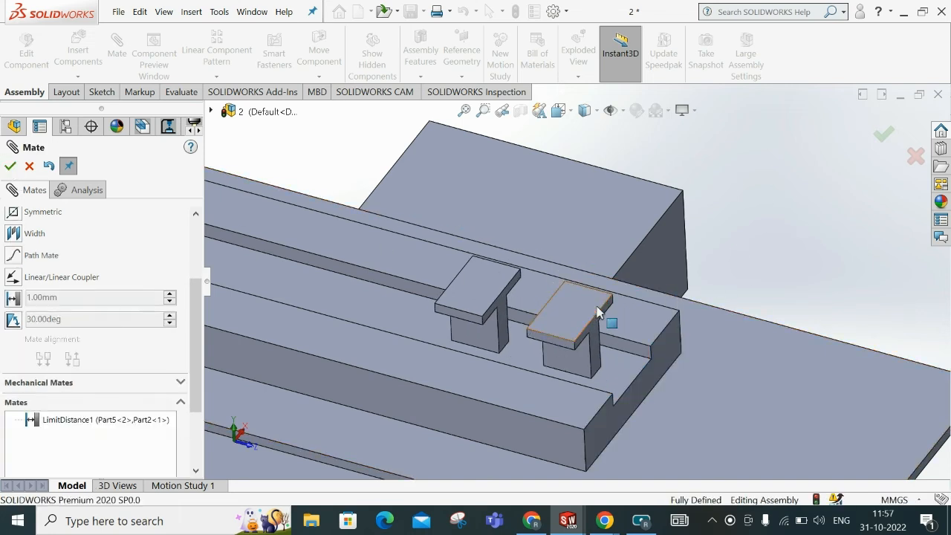
- Test the distance limits by sliding the copied T-slider along Part2's slot, and finish the Mate command
click(581, 322)
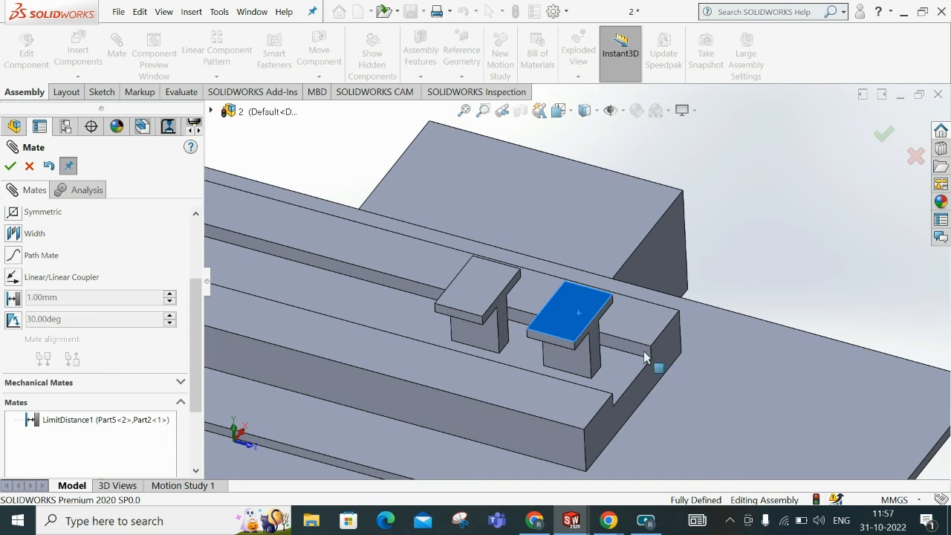
drag(592, 334, 432, 277)
scroll(564, 305, up, 4)
middle_drag(340, 245, 349, 276)
click(554, 312)
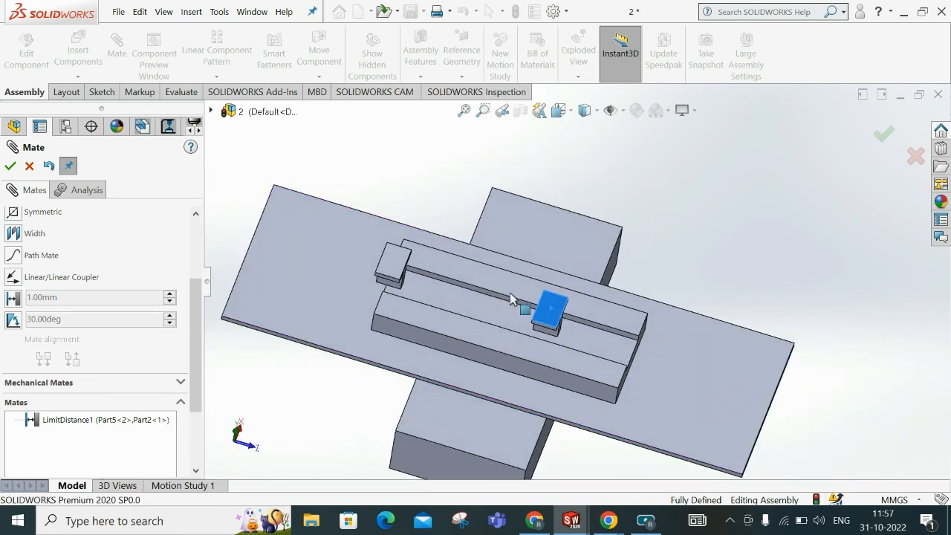
drag(554, 314, 520, 303)
middle_drag(699, 271, 538, 264)
scroll(510, 253, down, 1)
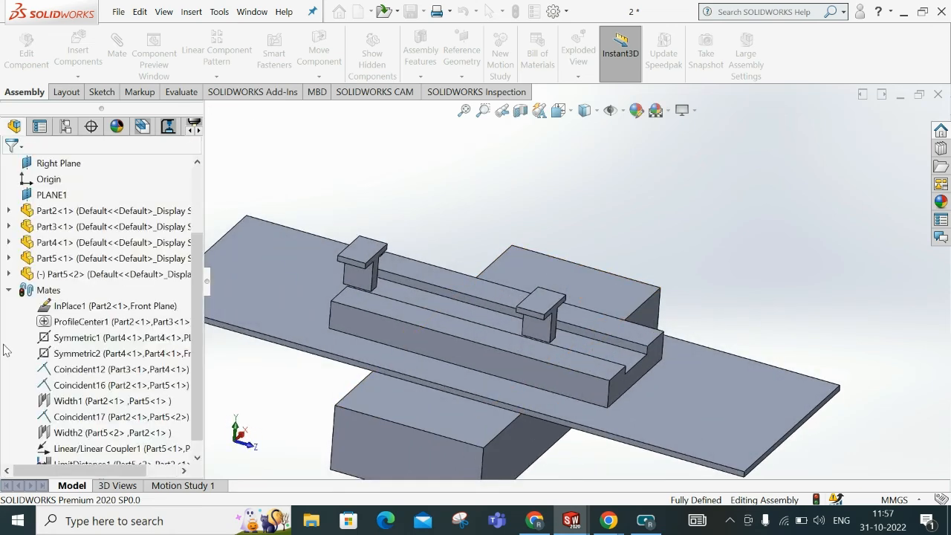
- Rebuild the assembly, slide the original T-slider along the slot to test the coupled motion, and clear the selection
scroll(110, 308, down, 1)
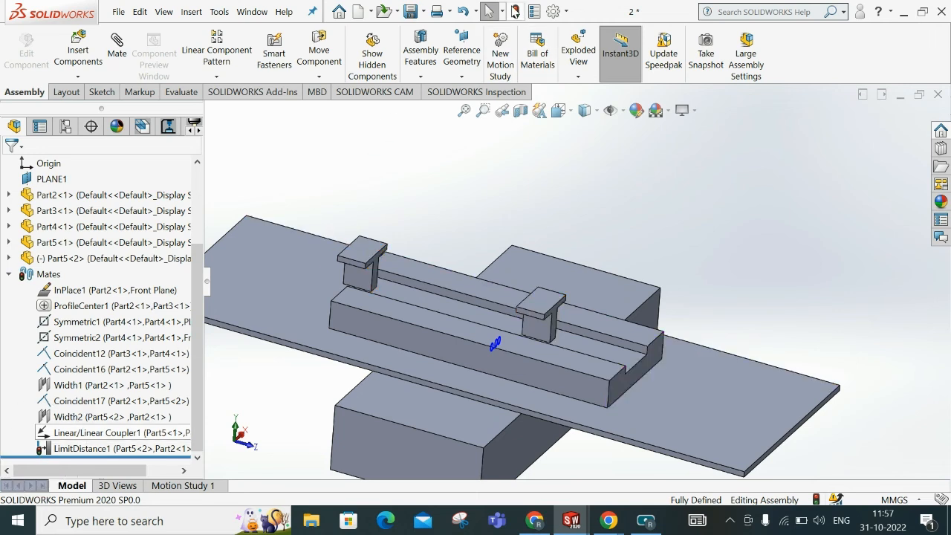
click(516, 13)
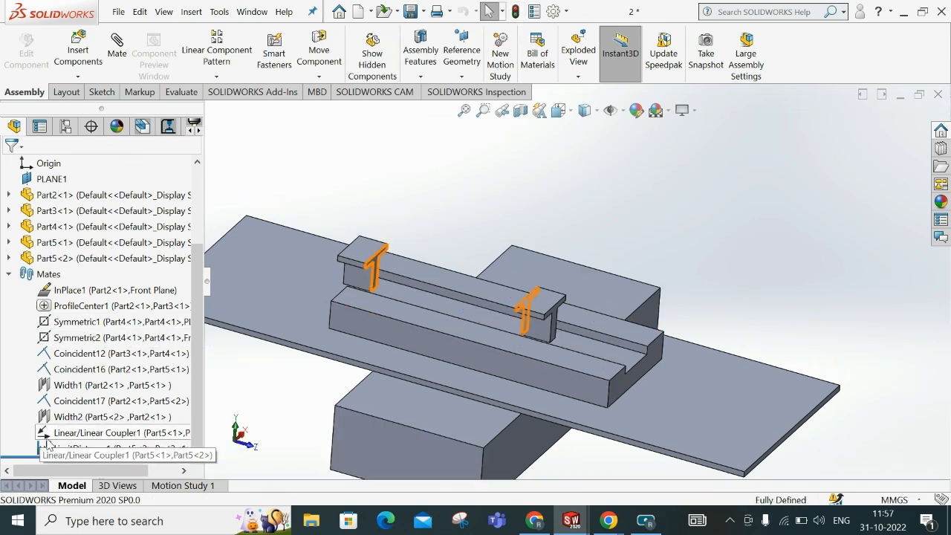
drag(372, 282, 523, 311)
scroll(649, 281, down, 1)
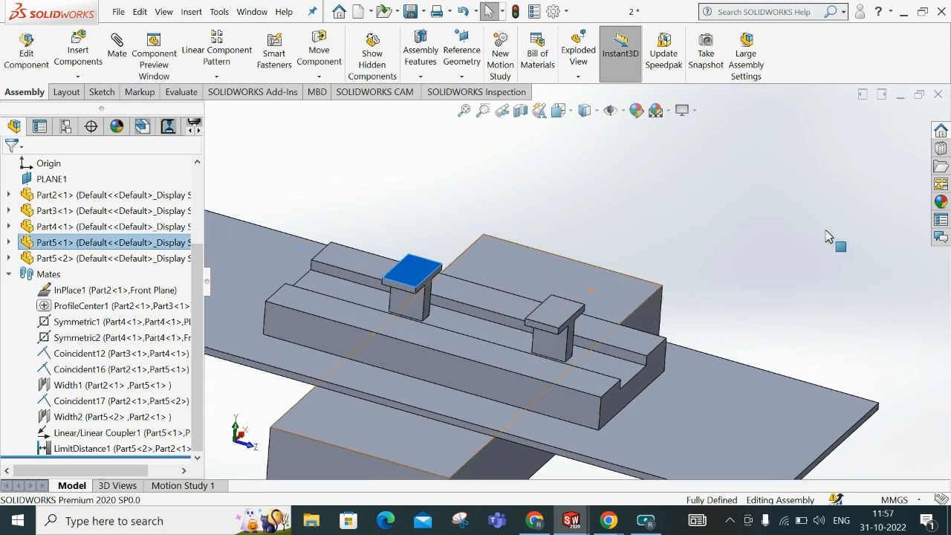
click(826, 230)
middle_drag(750, 365, 758, 384)
click(648, 521)
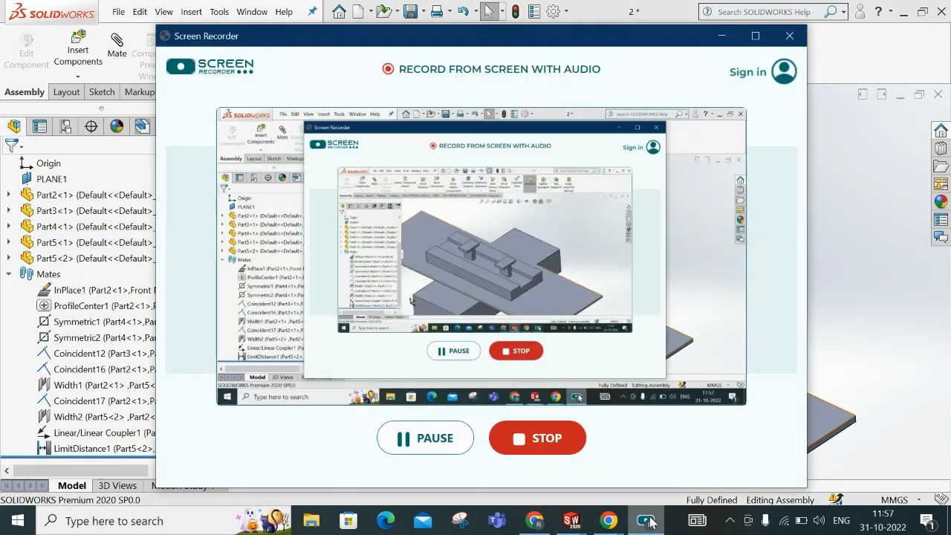
click(650, 523)
- Copy the T-slider nearest Part2's near end and place the new instance in free space beside the assembly
scroll(776, 256, up, 2)
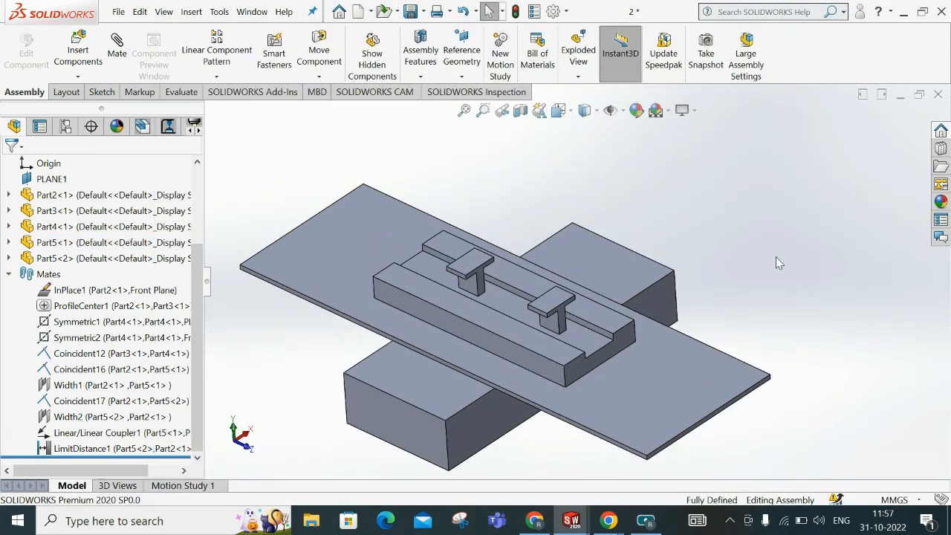
scroll(715, 242, down, 4)
mouse_move(645, 237)
middle_down()
mouse_move(653, 225)
mouse_move(641, 242)
middle_up()
scroll(637, 302, up, 1)
scroll(577, 344, down, 2)
middle_drag(577, 344, 558, 344)
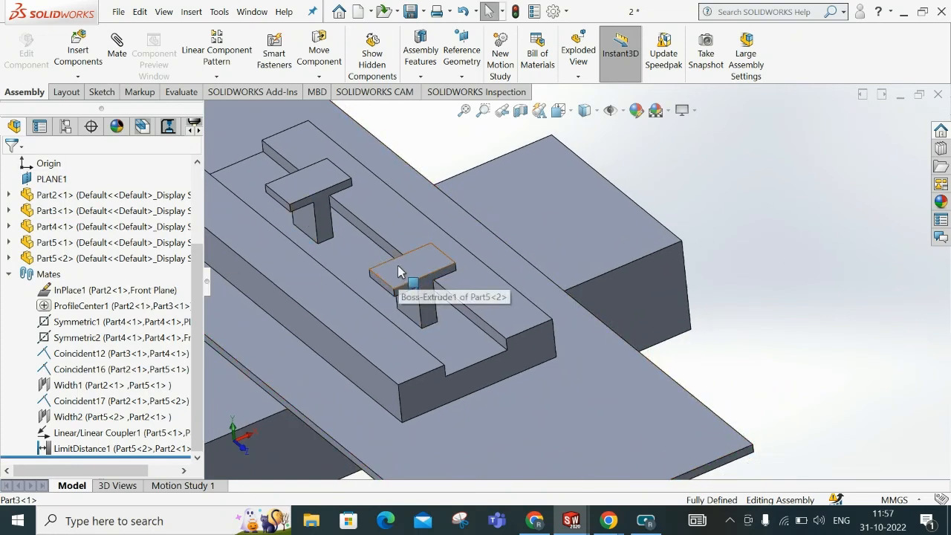
drag(399, 272, 756, 165)
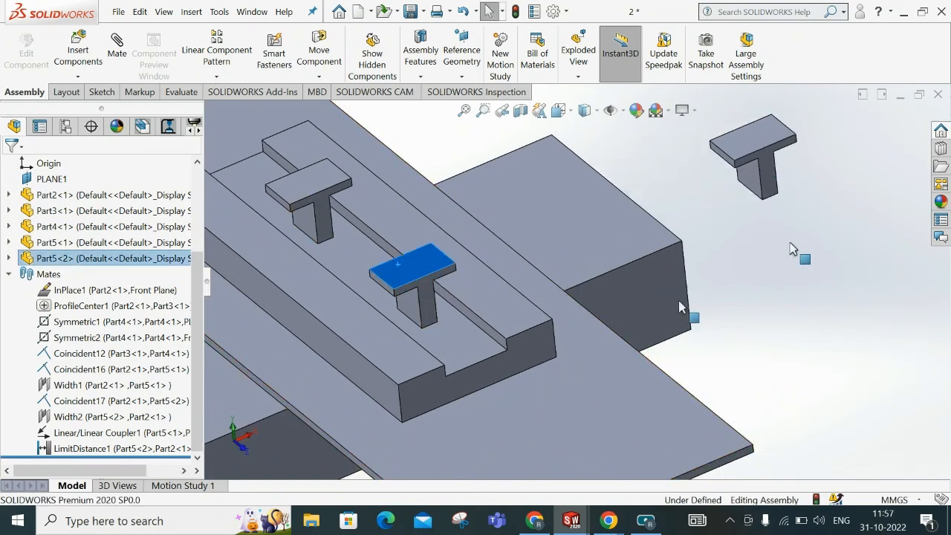
- Add a Coincident mate between Part2's long outer top edge and the new T-slider's flange edge
scroll(638, 251, down, 2)
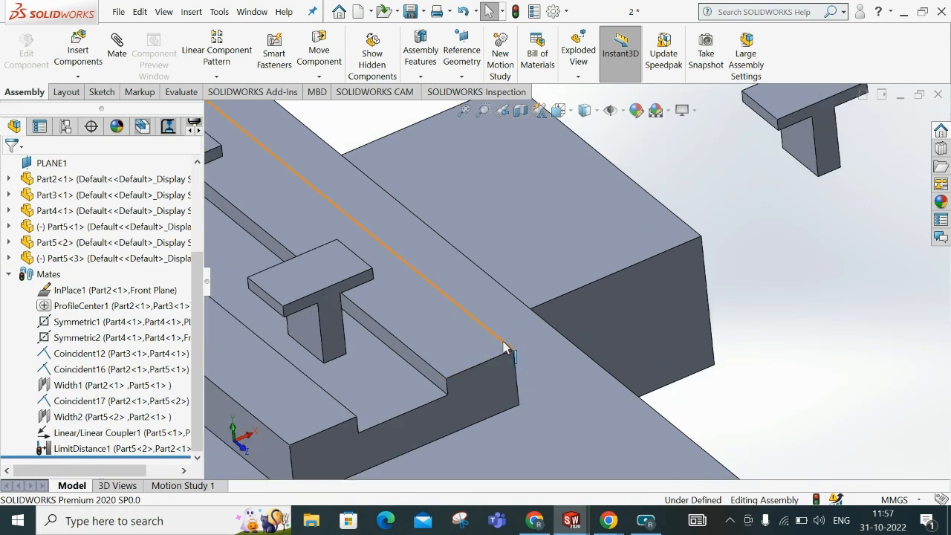
click(117, 45)
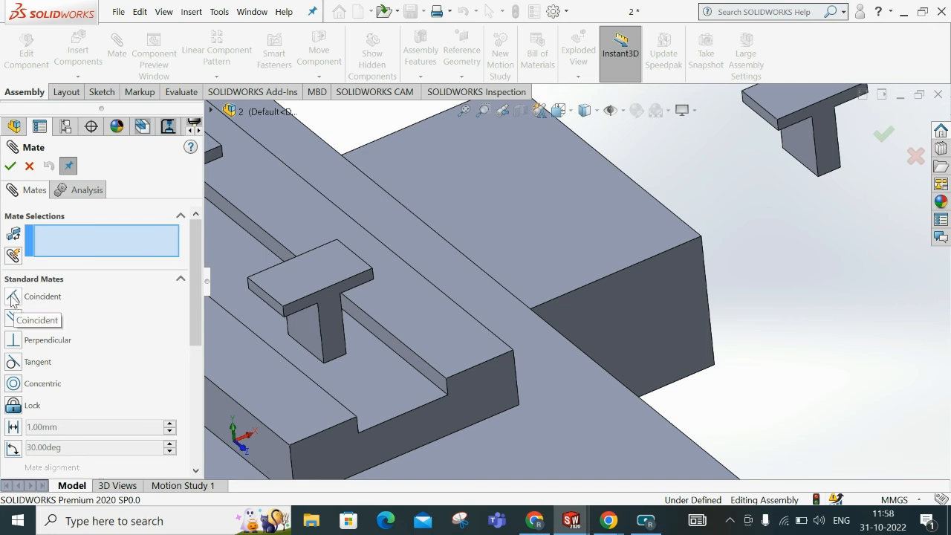
click(488, 340)
scroll(743, 273, up, 3)
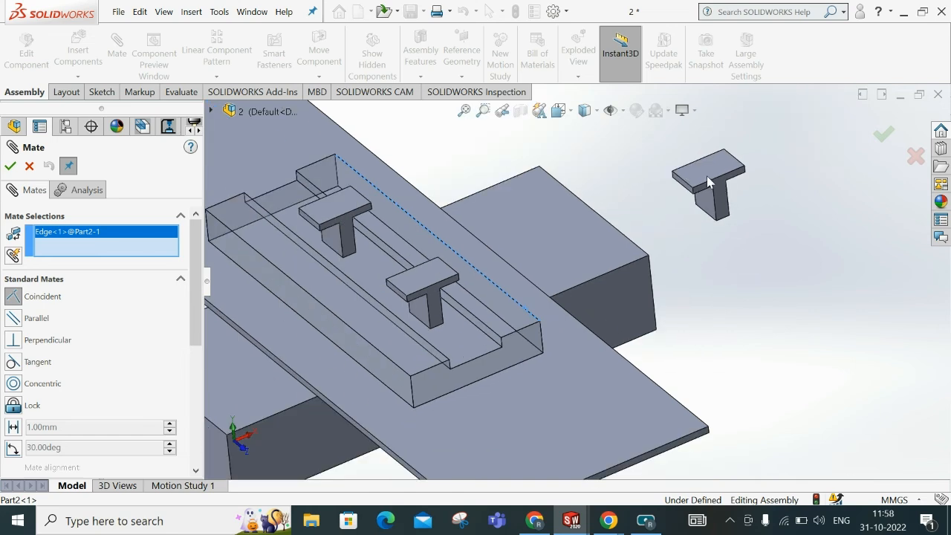
click(685, 188)
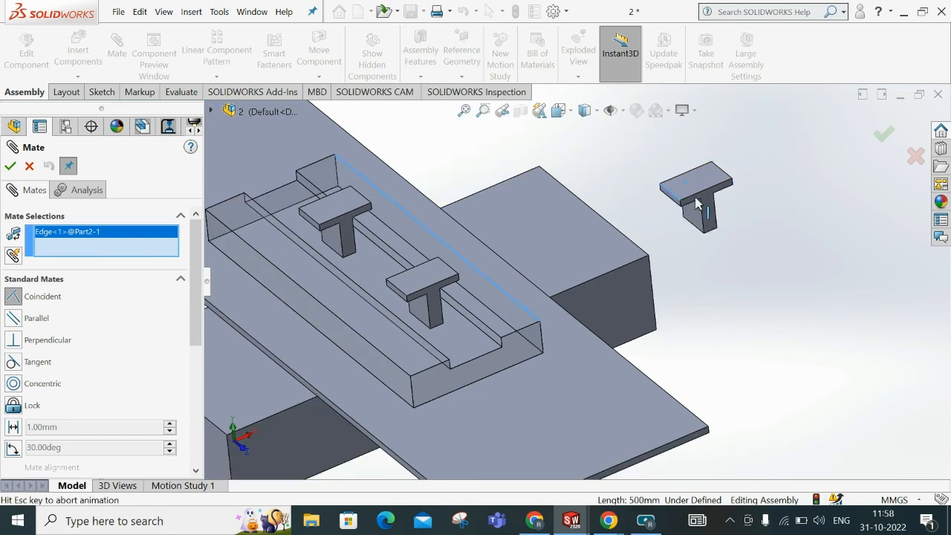
click(10, 167)
- Move and swing the new T-slider about Part2's top edge to test its remaining freedom under the edge mate
drag(593, 342, 567, 241)
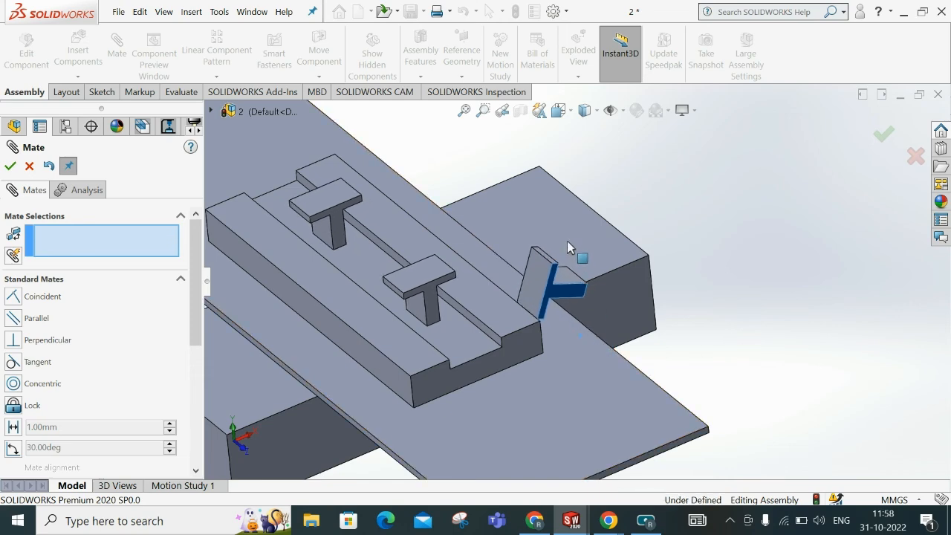
middle_drag(740, 298, 639, 336)
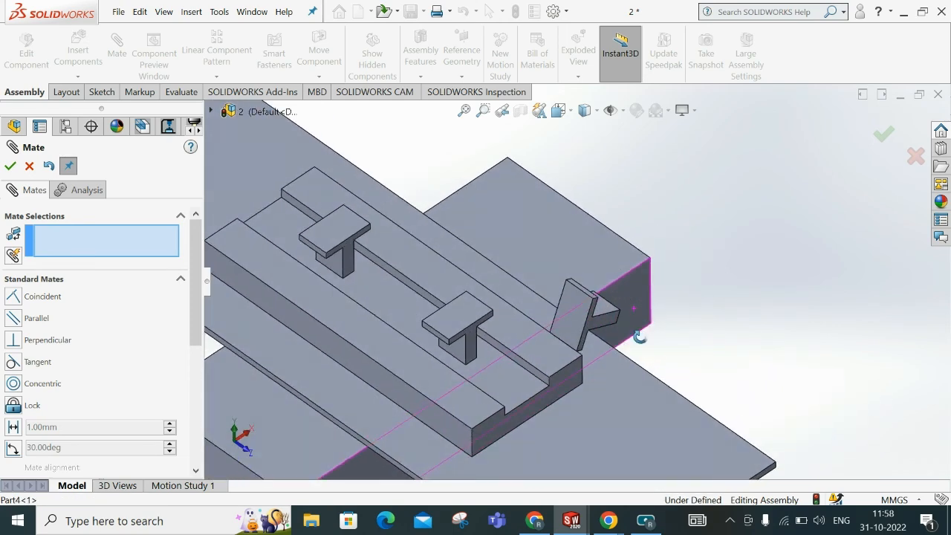
drag(599, 329, 589, 320)
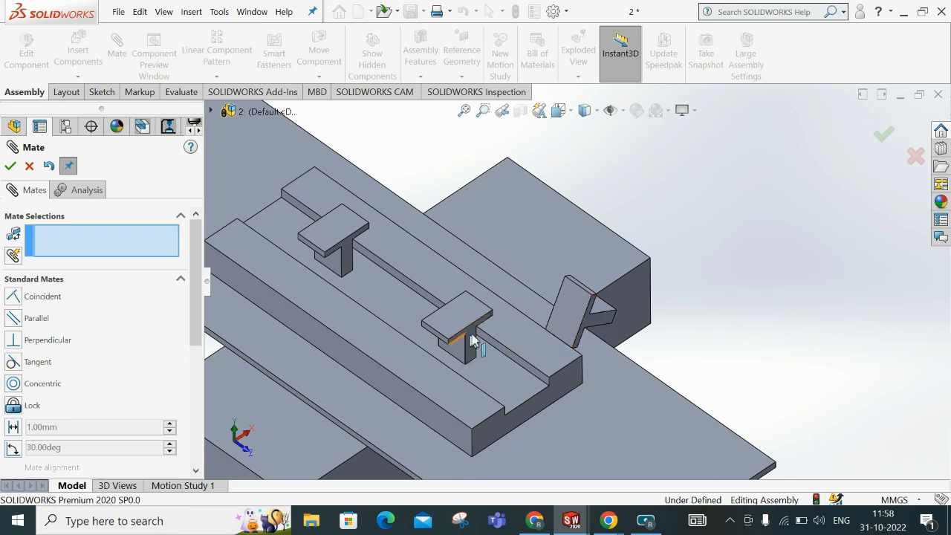
- Swing the edge-mated T-slider about Part2's long top edge and rebuild the assembly
key(Escape)
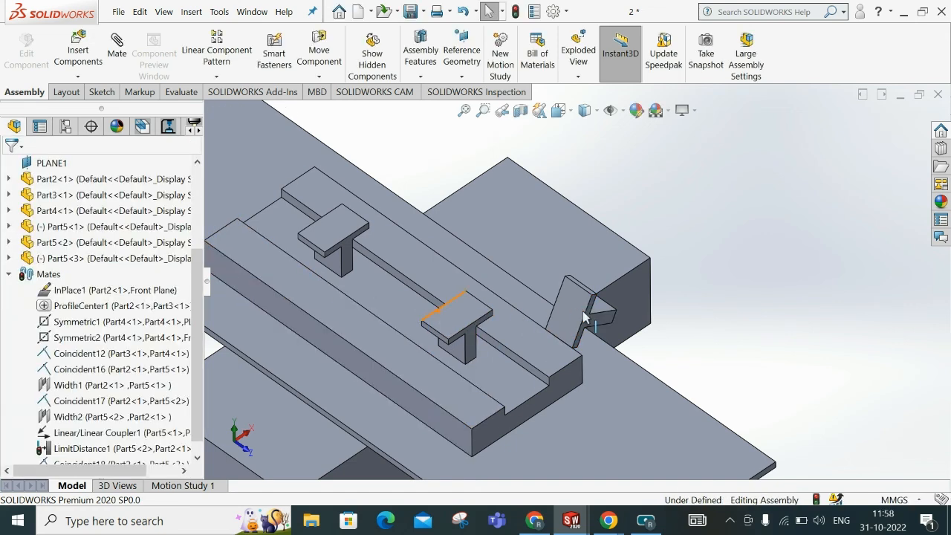
drag(576, 314, 544, 305)
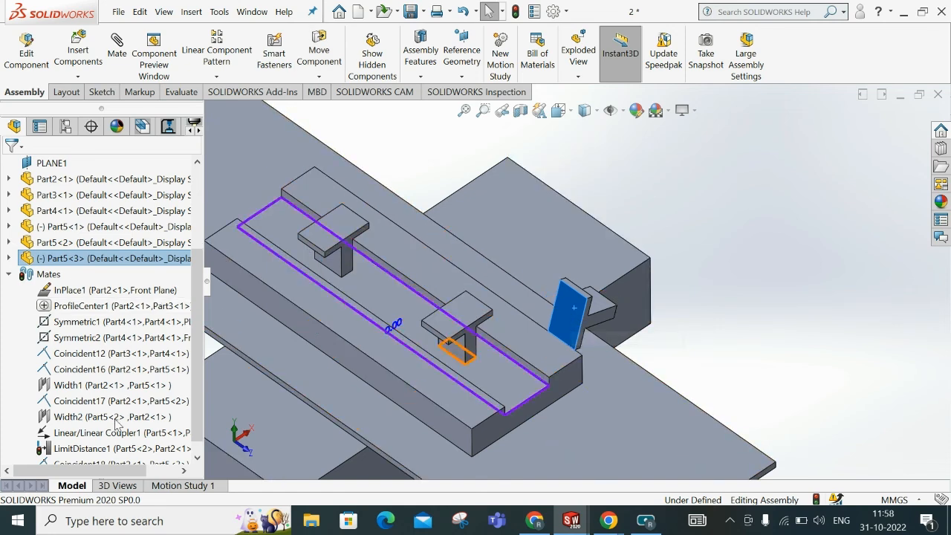
click(514, 12)
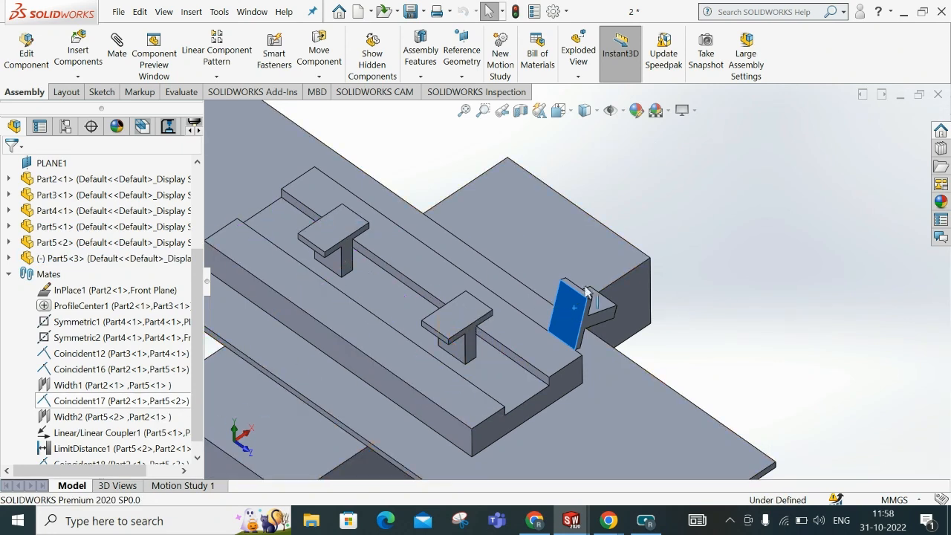
- Suppress the Linear/Linear Coupler and Limit Distance mates between the T-sliders and Part2
scroll(77, 439, down, 1)
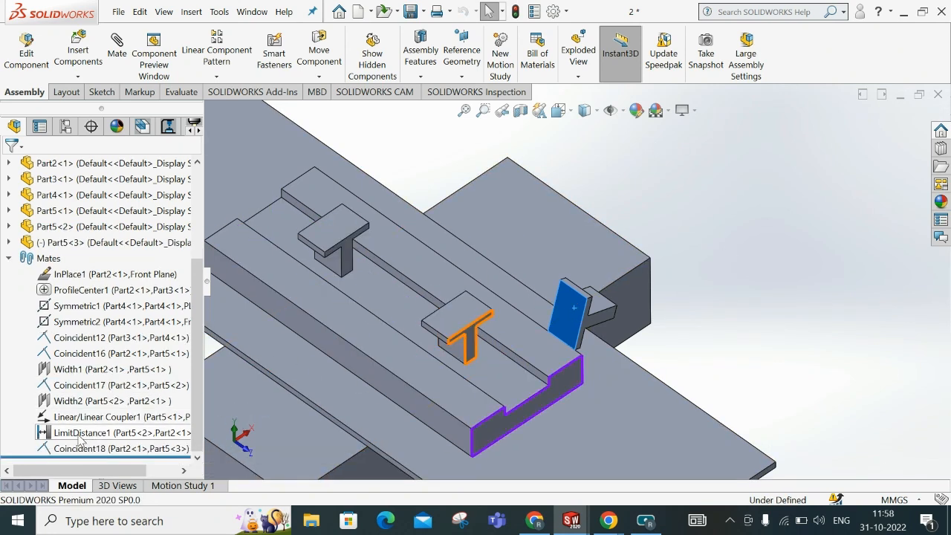
click(77, 435)
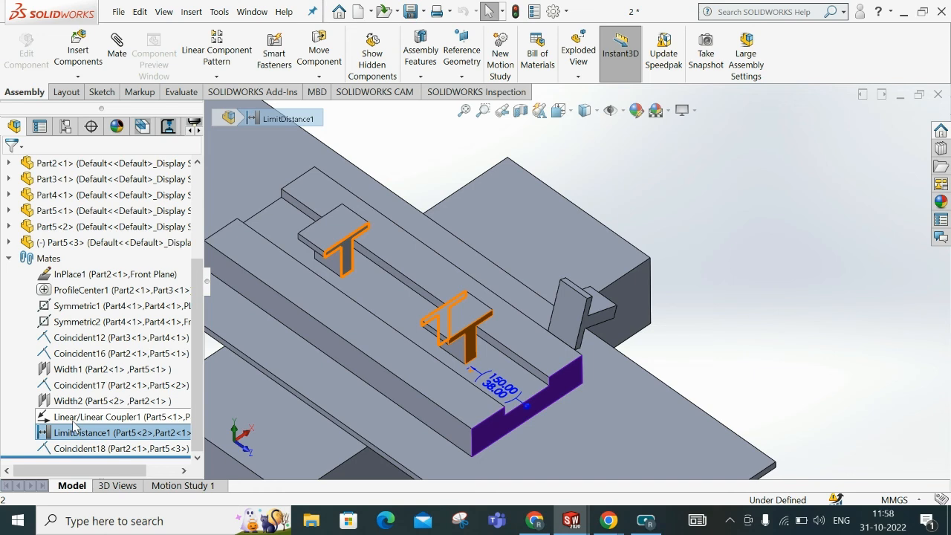
ctrl+click(74, 418)
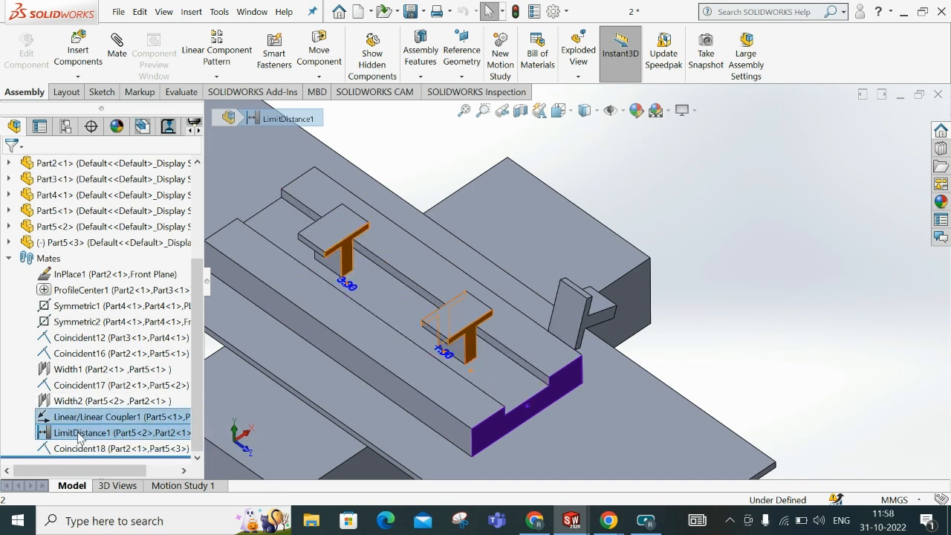
click(80, 432)
right_click(81, 433)
ctrl+click(62, 417)
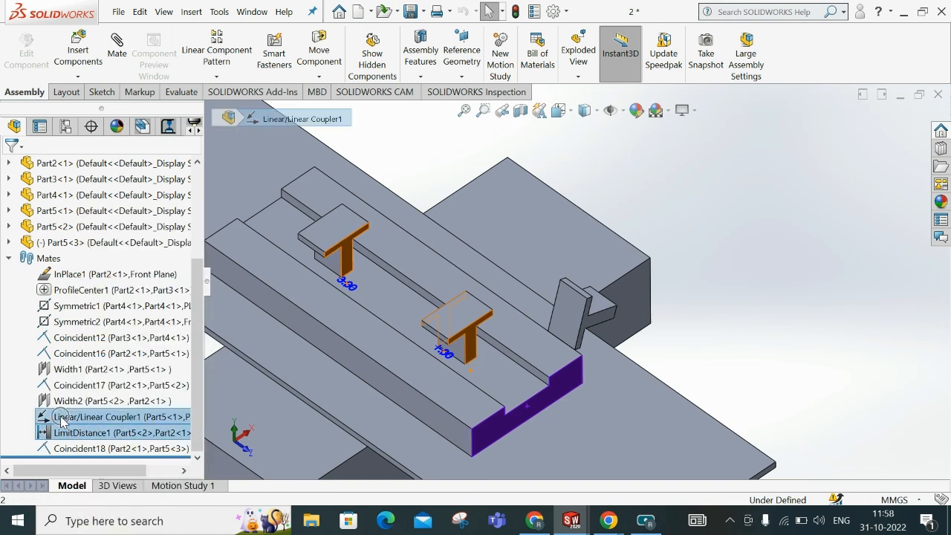
right_click(63, 420)
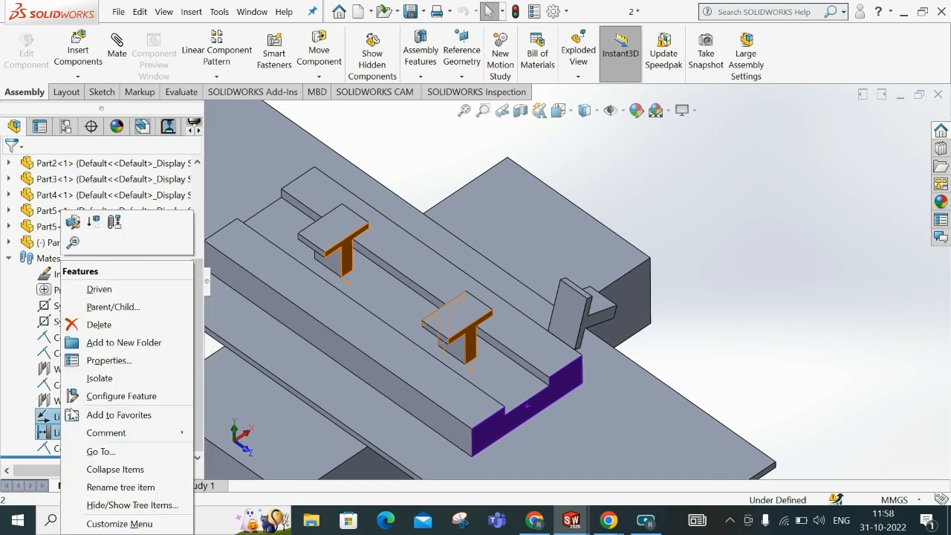
click(94, 223)
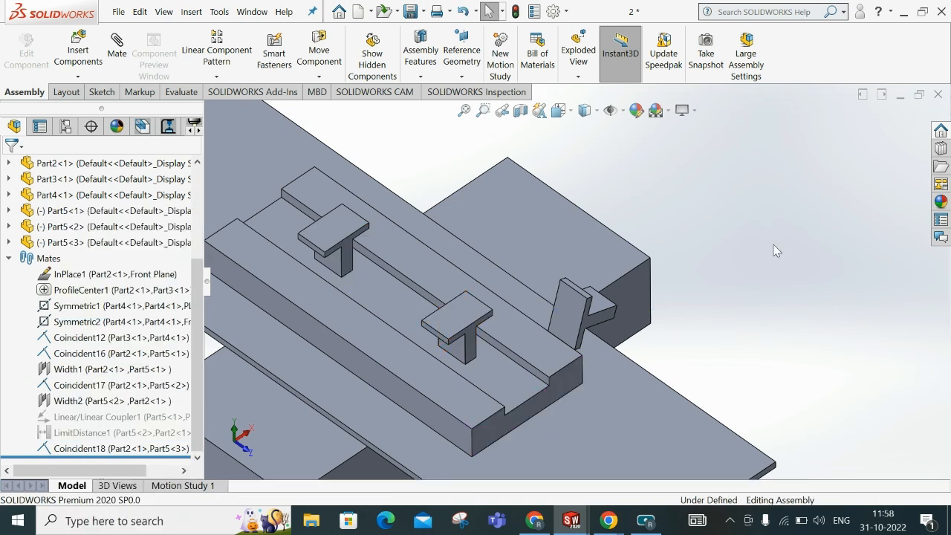
- Move the edge-mated T-slider slightly and examine its flange edge against Part2's top edge up close
drag(597, 323, 571, 318)
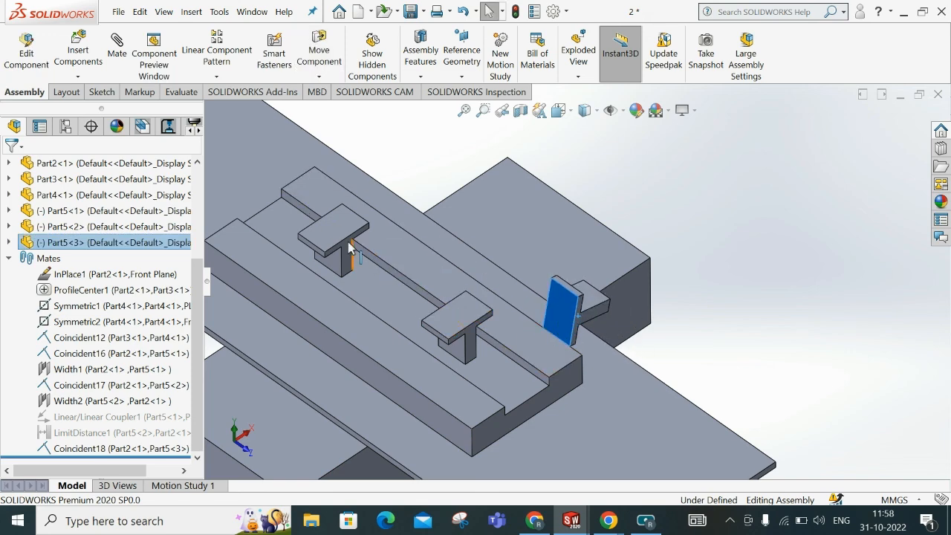
middle_drag(559, 336, 583, 279)
scroll(712, 338, down, 2)
click(730, 332)
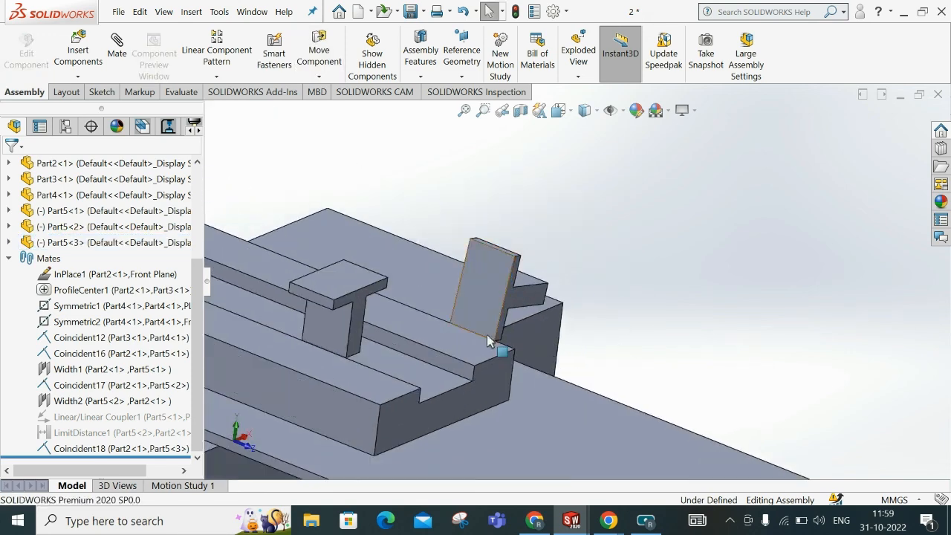
scroll(486, 343, down, 3)
click(249, 299)
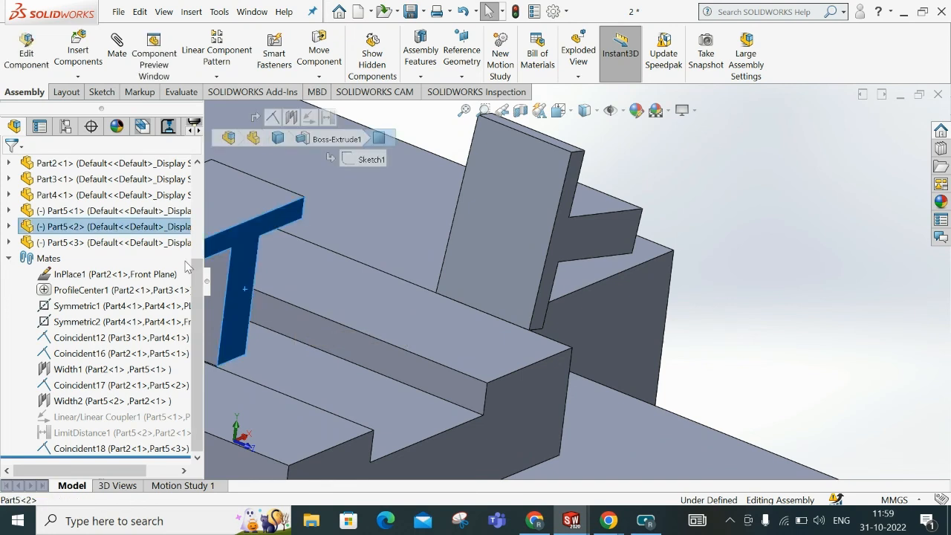
click(817, 286)
scroll(583, 280, up, 1)
middle_drag(613, 281, 570, 280)
scroll(451, 293, down, 4)
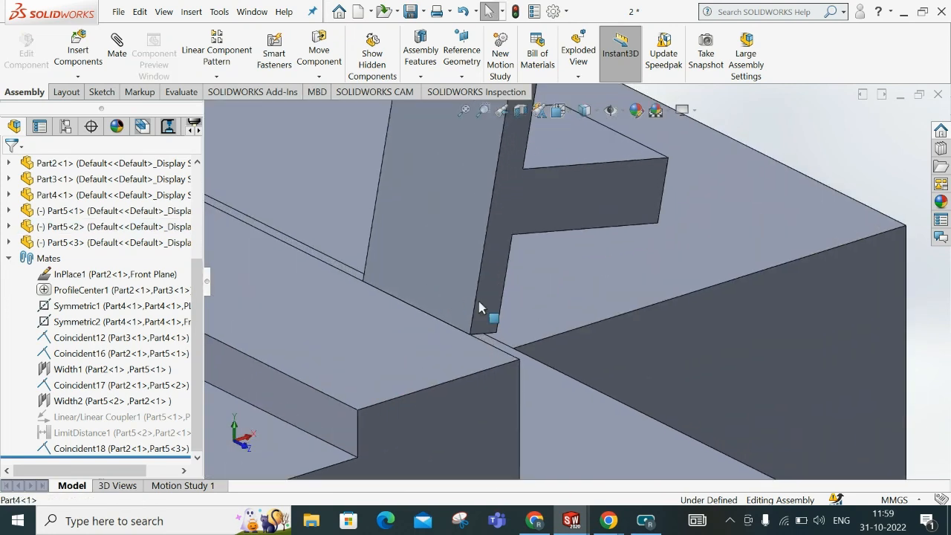
click(115, 52)
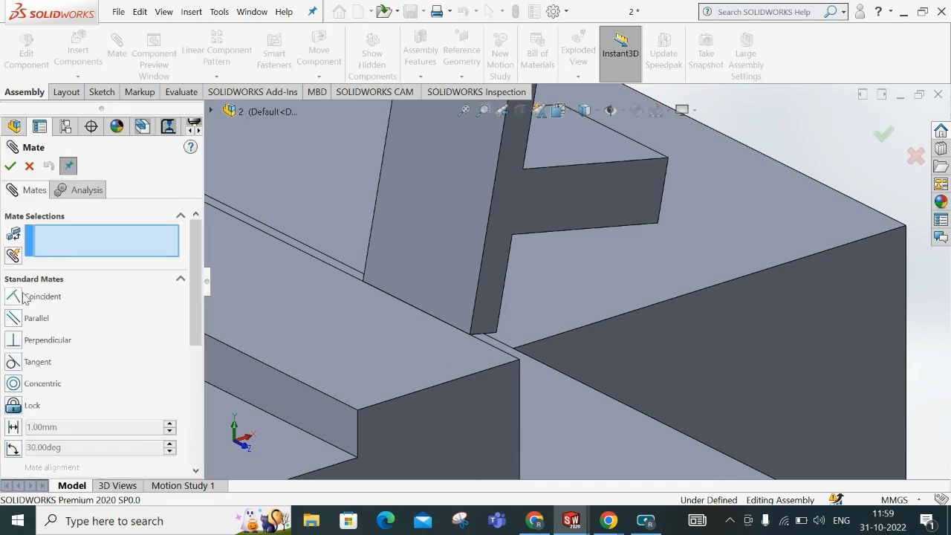
click(29, 166)
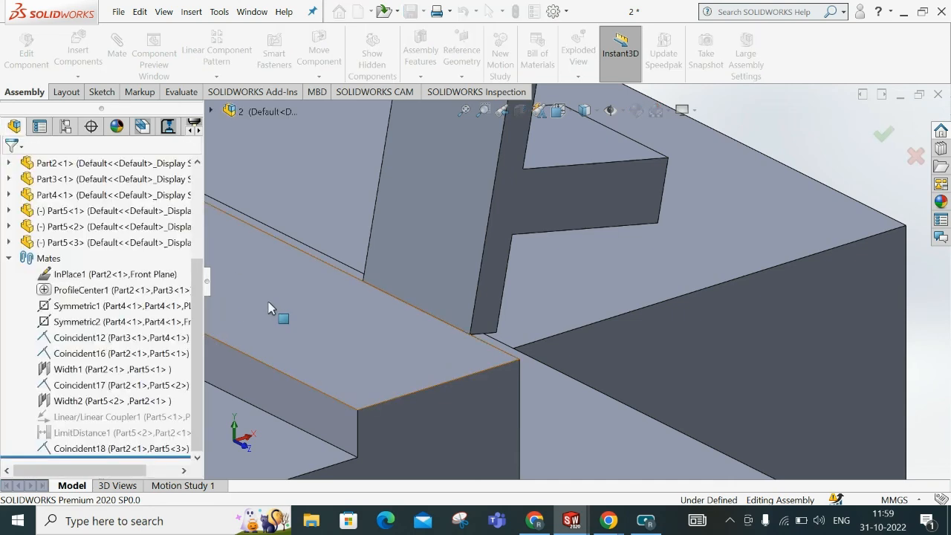
scroll(305, 320, up, 5)
scroll(518, 247, down, 6)
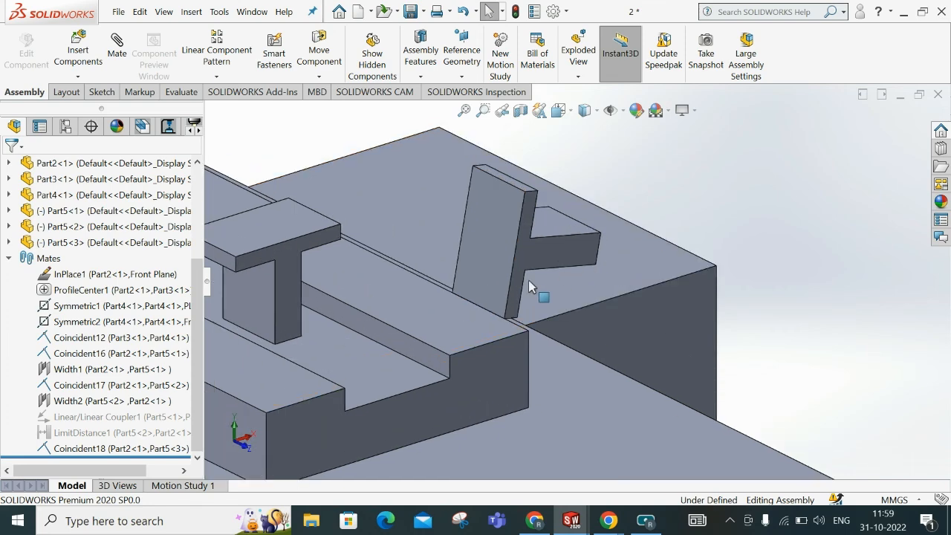
scroll(780, 318, up, 4)
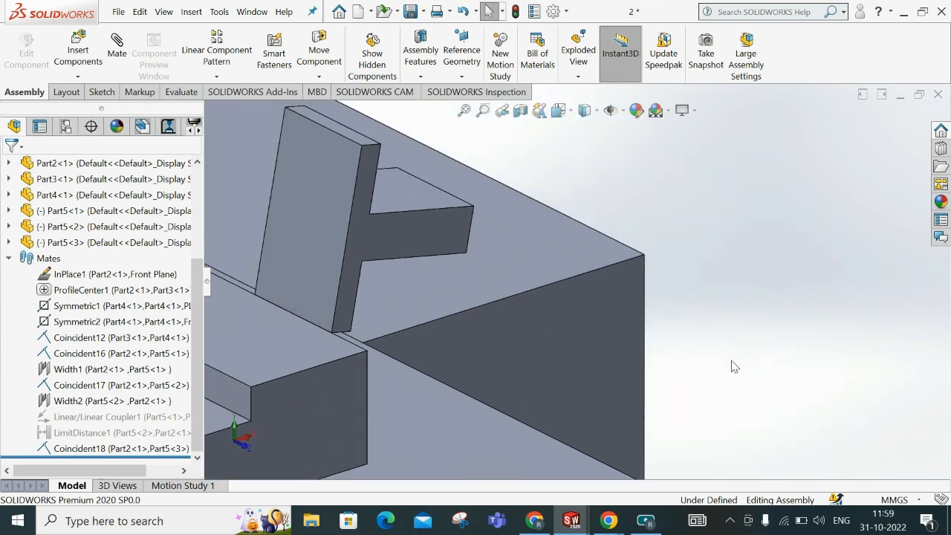
- Review the mates belonging to the edge-mated T-slider Part5<3> and to the slot T-slider Part5<2>
click(336, 220)
click(9, 243)
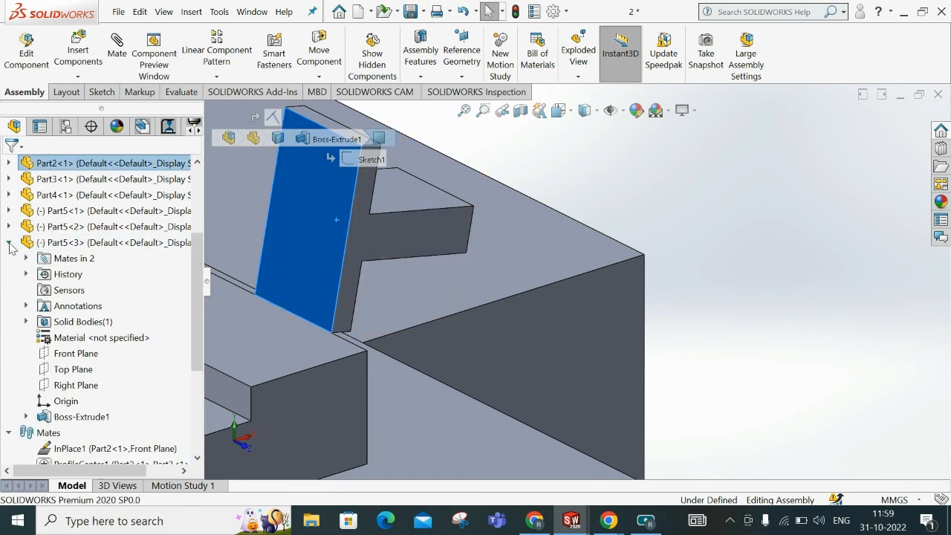
click(26, 259)
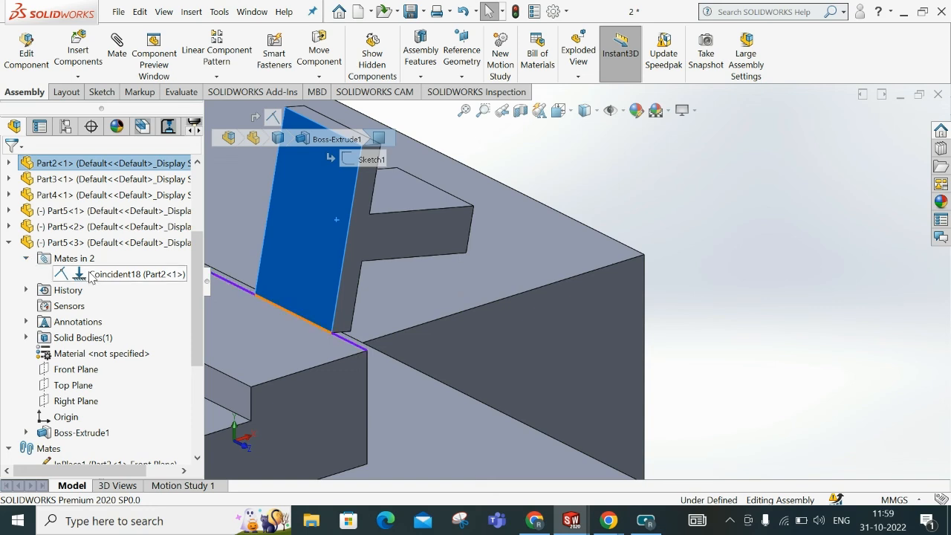
click(27, 259)
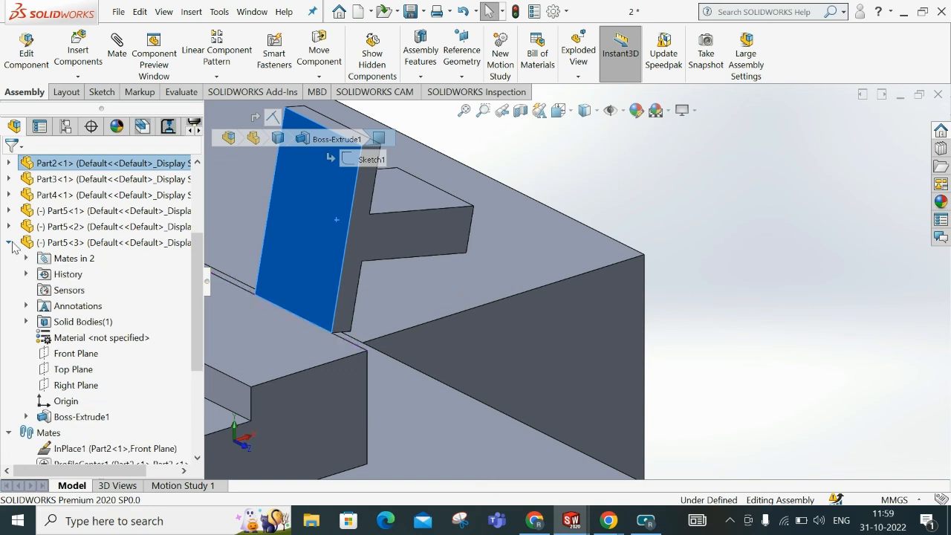
click(8, 243)
click(8, 226)
click(26, 242)
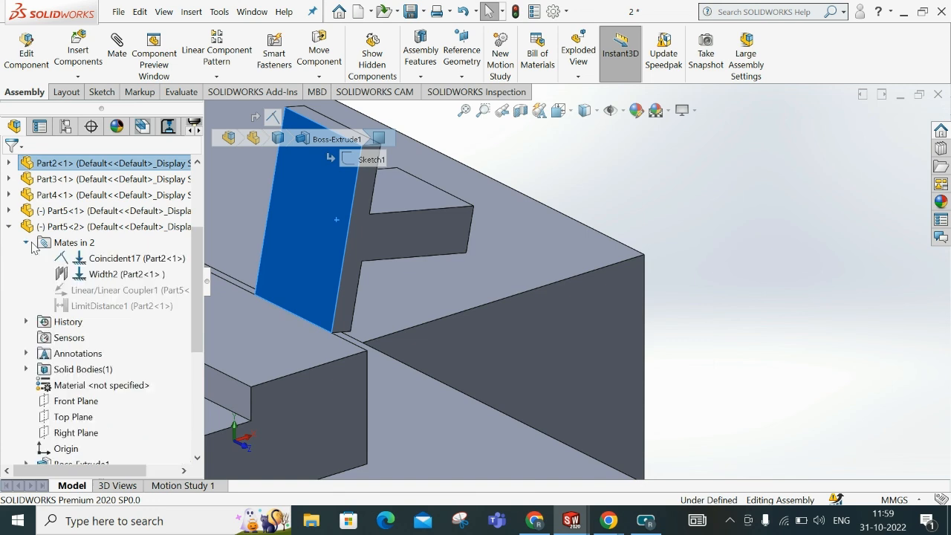
click(27, 243)
click(9, 227)
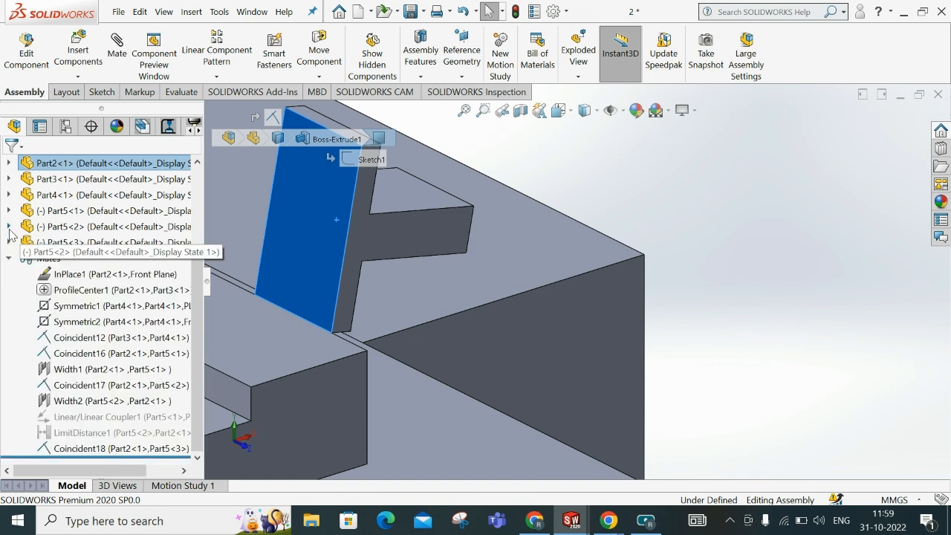
click(669, 256)
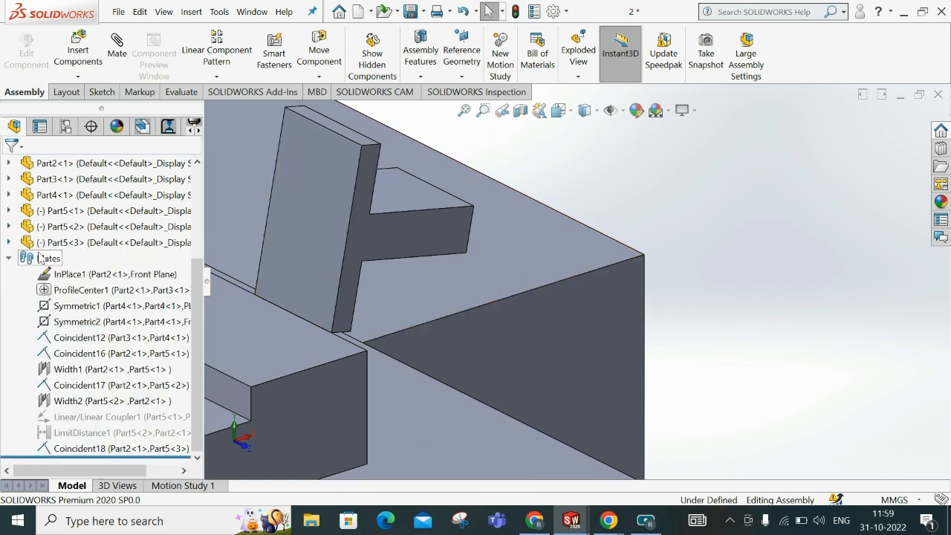
- Set up a Limit Angle mate between Part2's top face and the broad flange face of the edge-mated T-slider
click(117, 48)
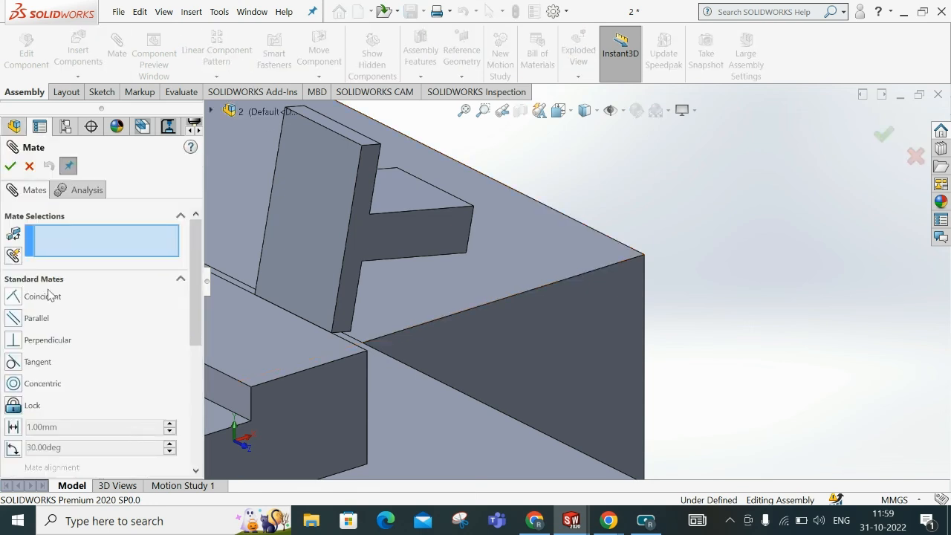
click(49, 281)
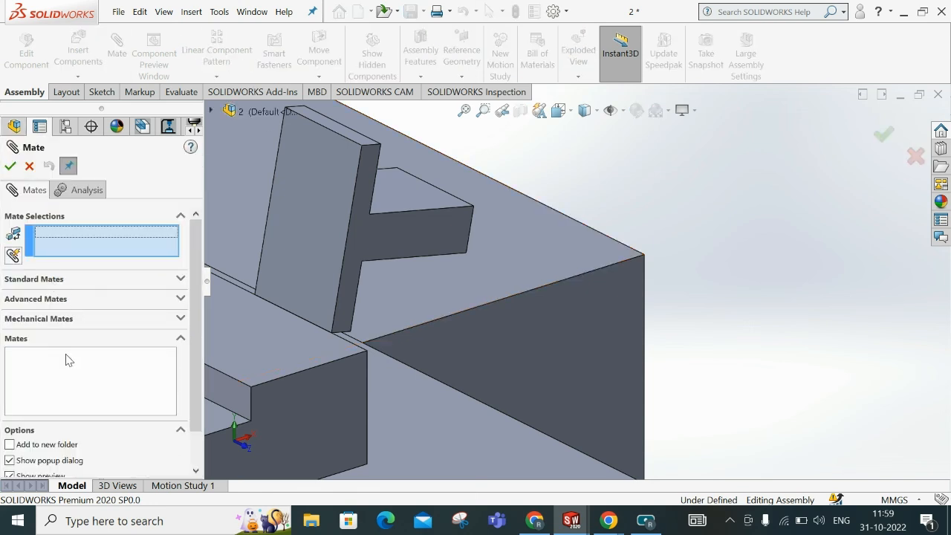
click(46, 320)
click(32, 292)
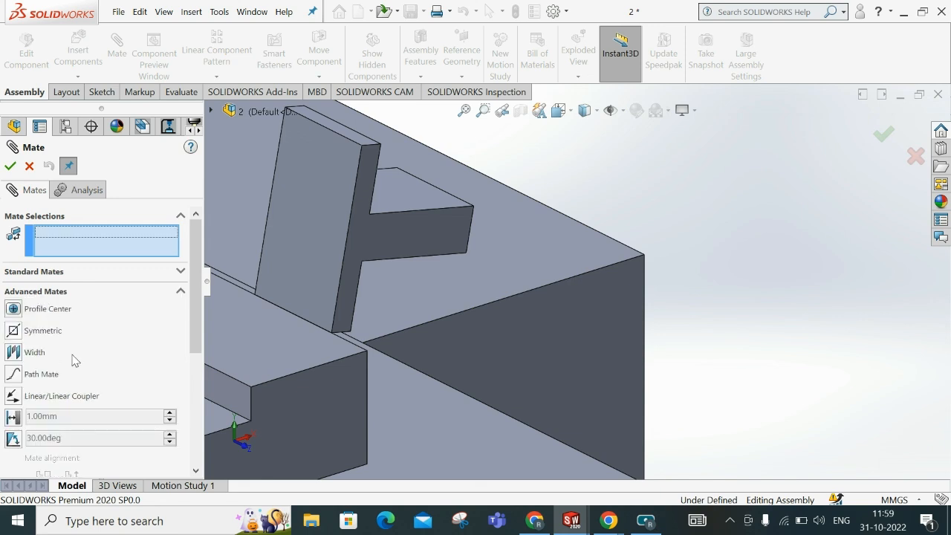
click(14, 439)
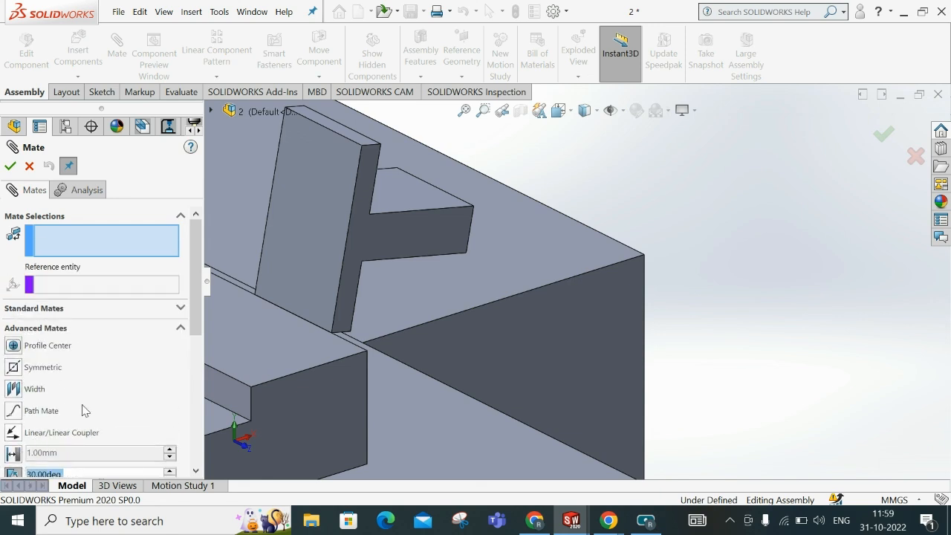
drag(195, 308, 198, 361)
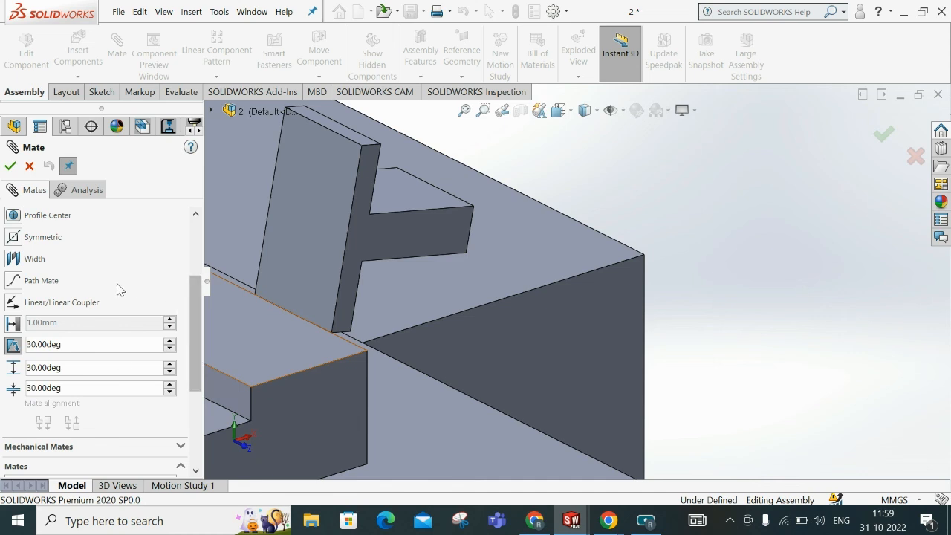
scroll(116, 280, up, 5)
click(297, 275)
click(318, 340)
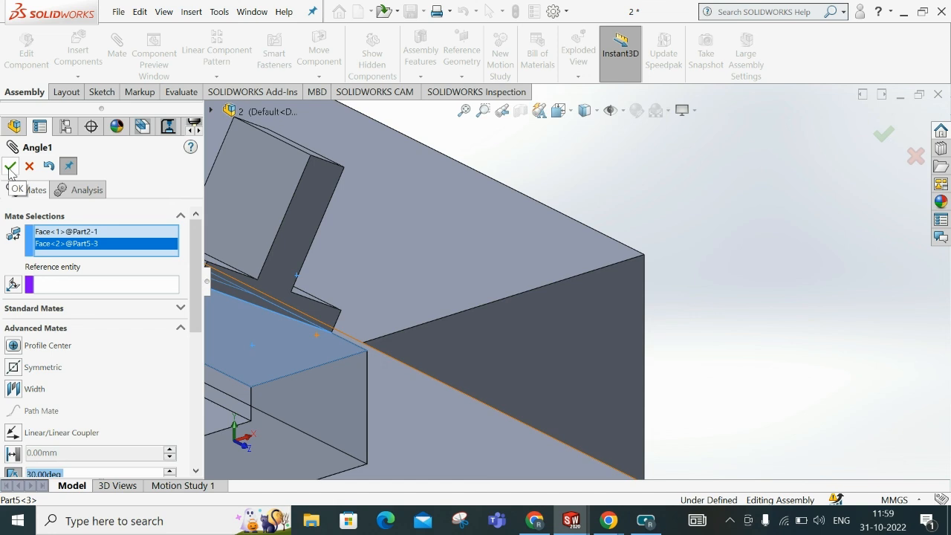
- Set the Limit Angle mate's maximum to 95° with a 30° minimum, and finish the mate
scroll(112, 312, down, 5)
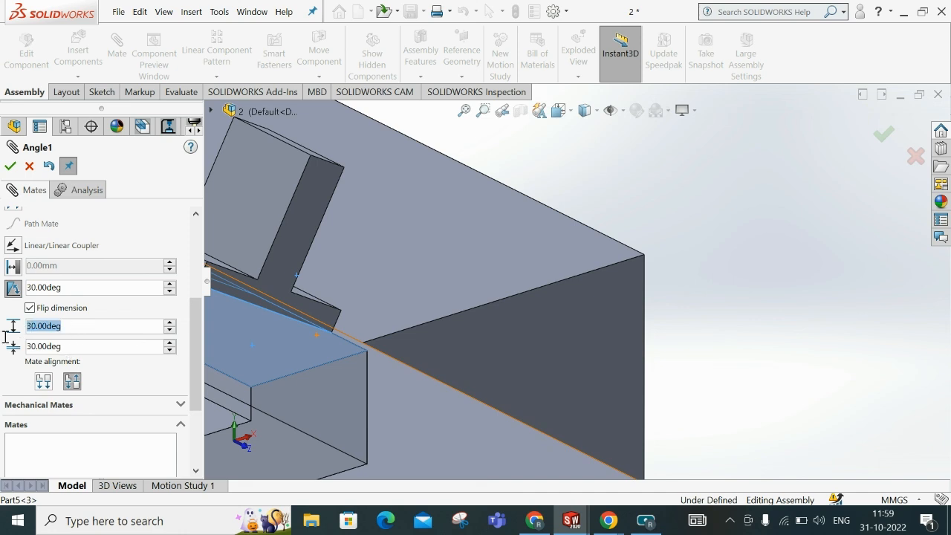
text(95)
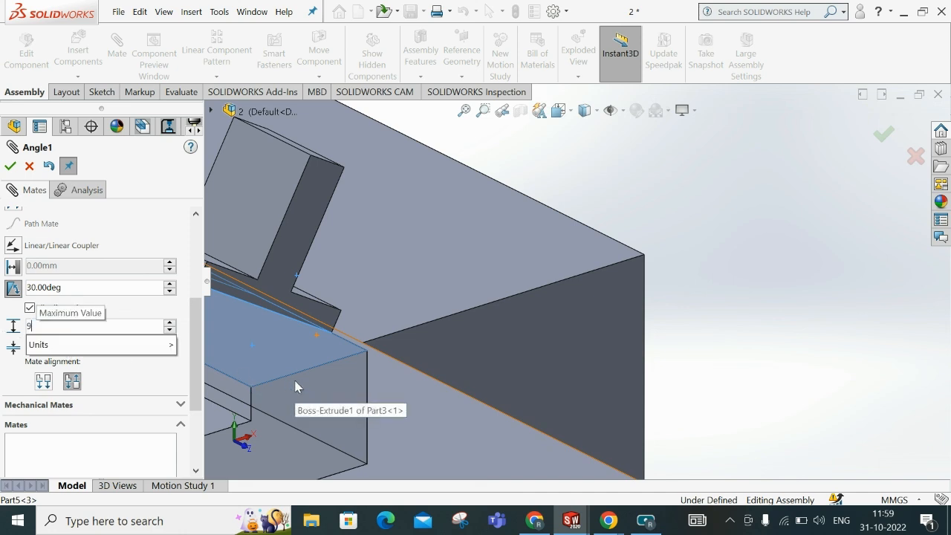
click(11, 166)
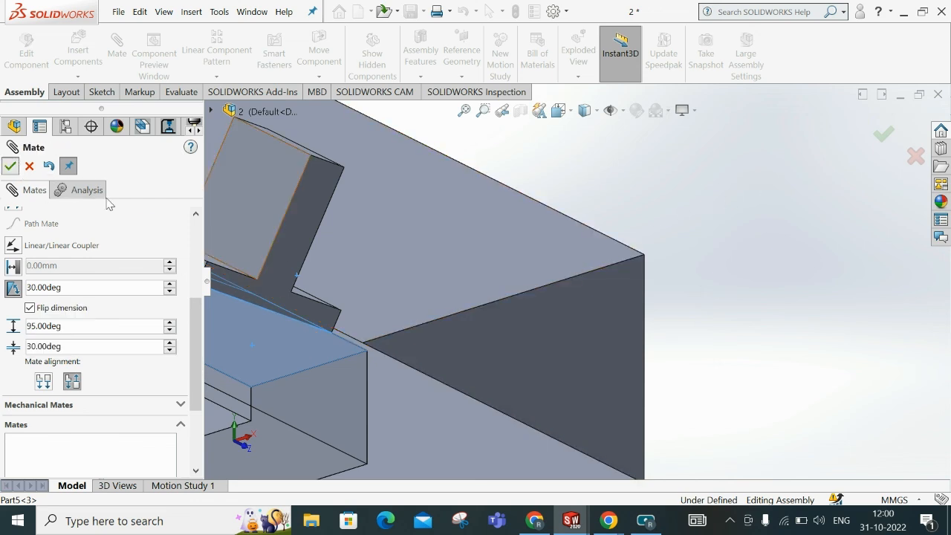
click(29, 167)
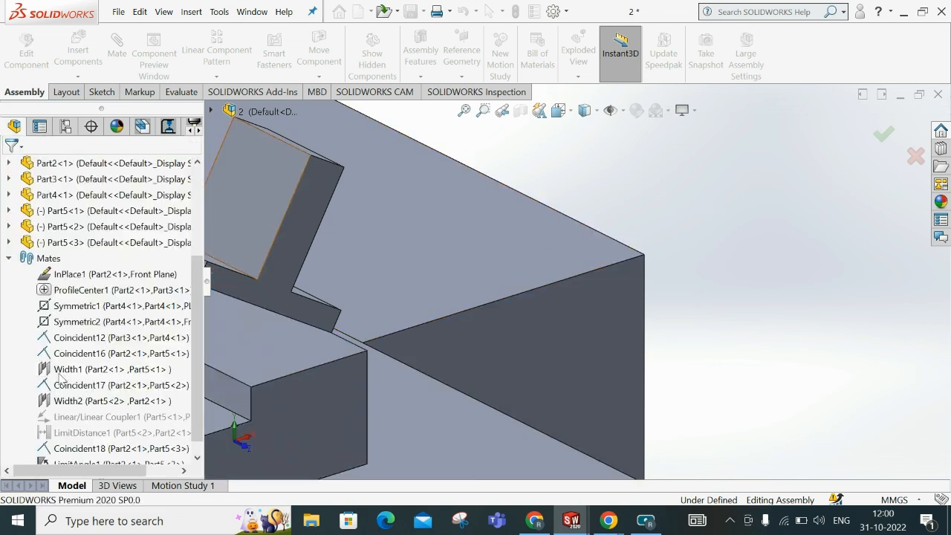
- Swing the edge-mated T-slider about Part2's top edge until its broad flange stands nearly upright, testing the Limit Angle mate
scroll(409, 313, up, 3)
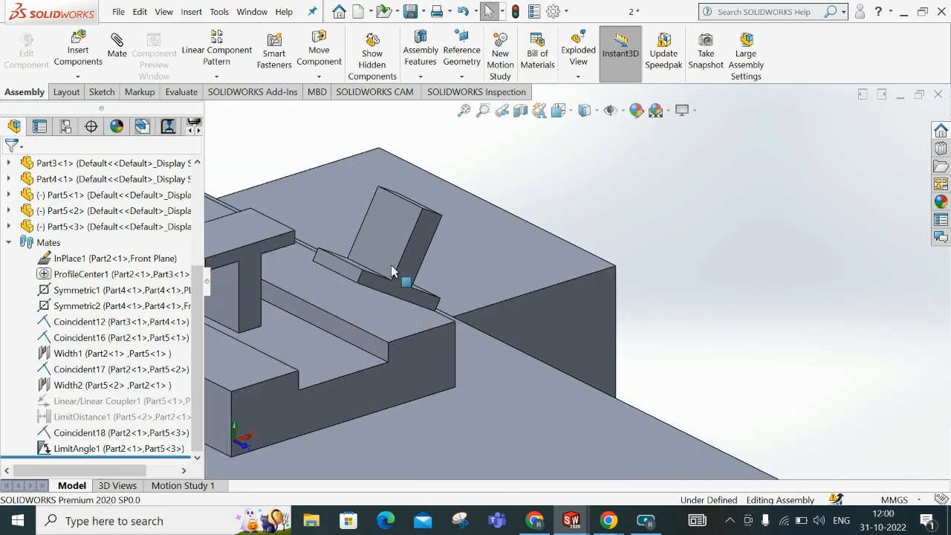
click(410, 279)
drag(409, 276, 593, 213)
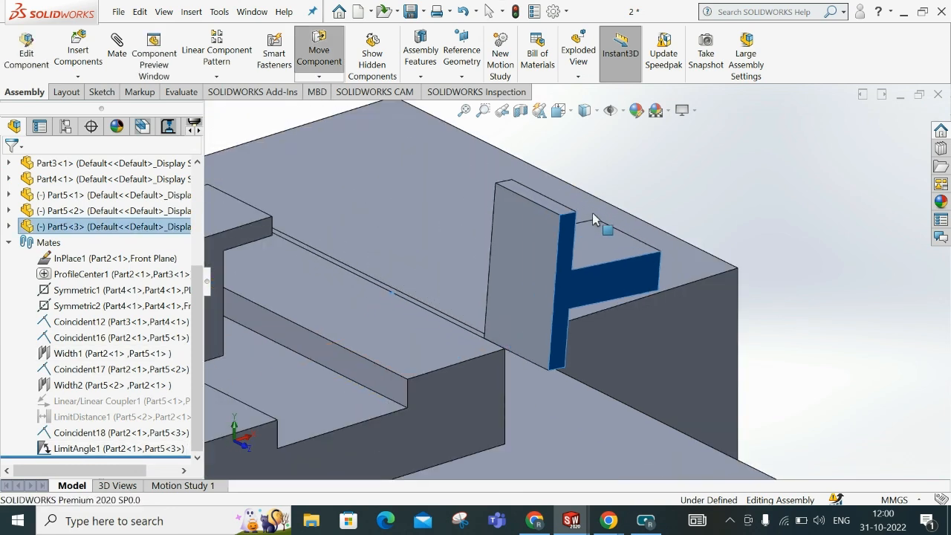
click(830, 302)
- Slide the edge-mated T-slider along Part2's top edge, bringing its flange corner close to Part2's end corner
scroll(483, 287, up, 2)
scroll(518, 320, down, 2)
scroll(518, 320, down, 3)
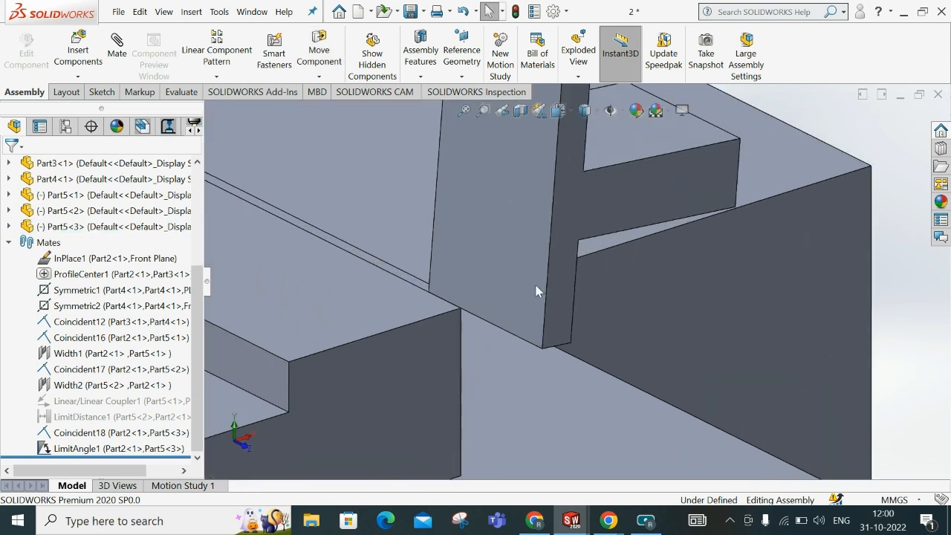
drag(530, 270, 351, 157)
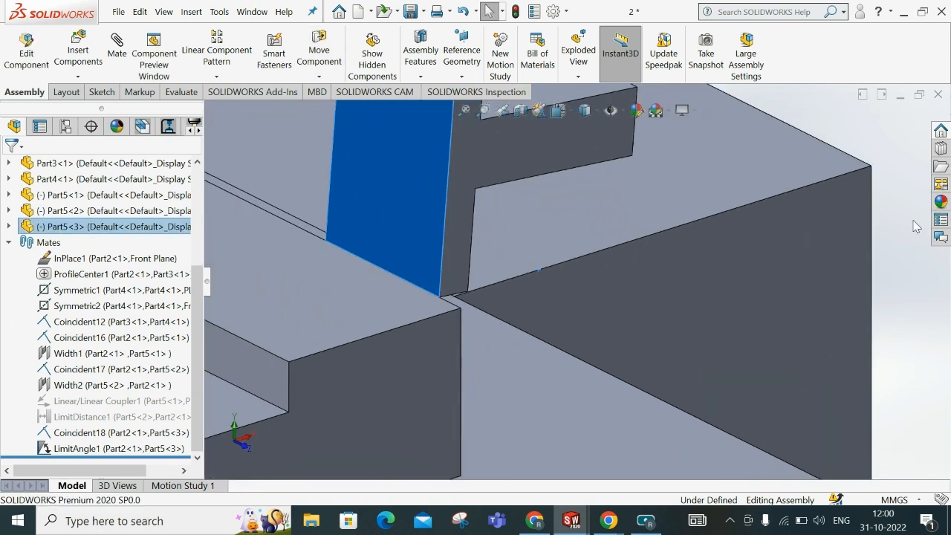
click(910, 229)
- Mate the T-slider's lower flange corner vertex coincident with Part2's top end corner vertex, and finish mating
scroll(547, 339, down, 2)
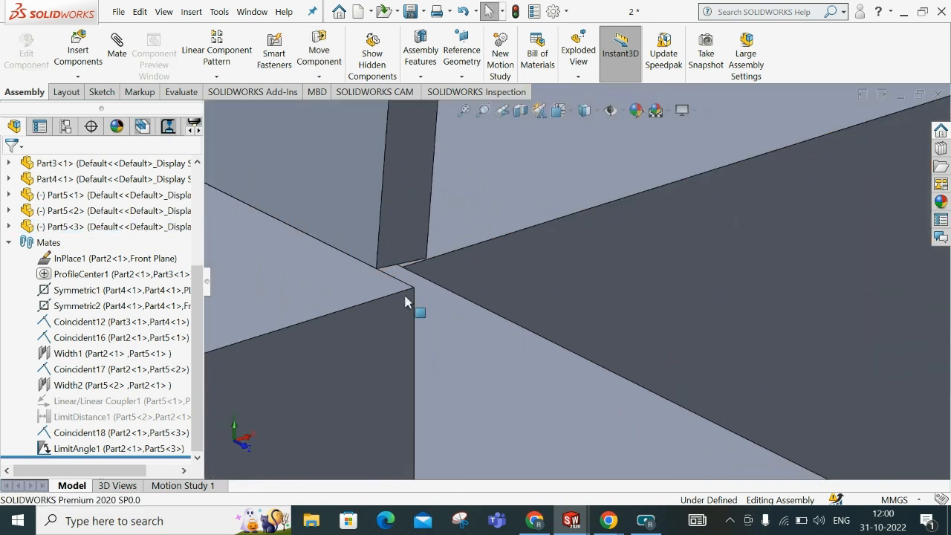
click(116, 46)
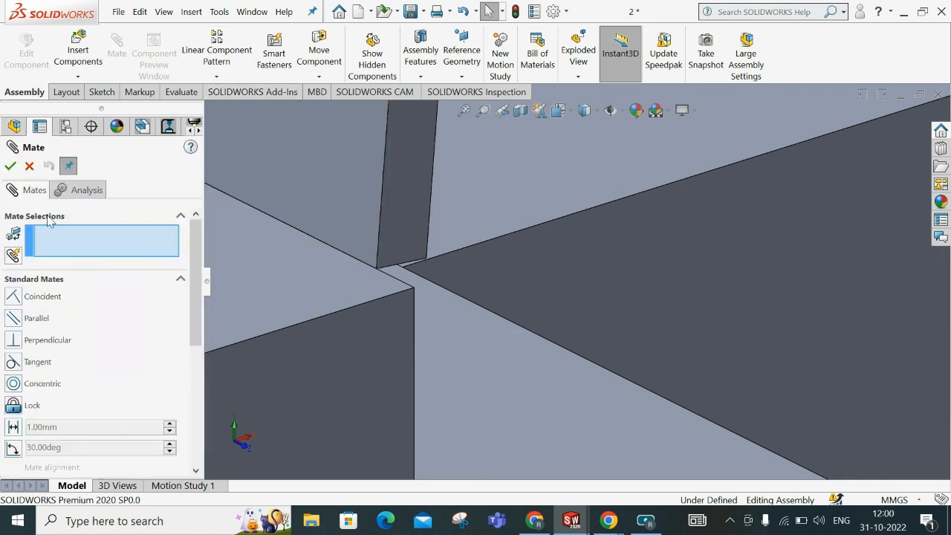
click(415, 288)
click(379, 273)
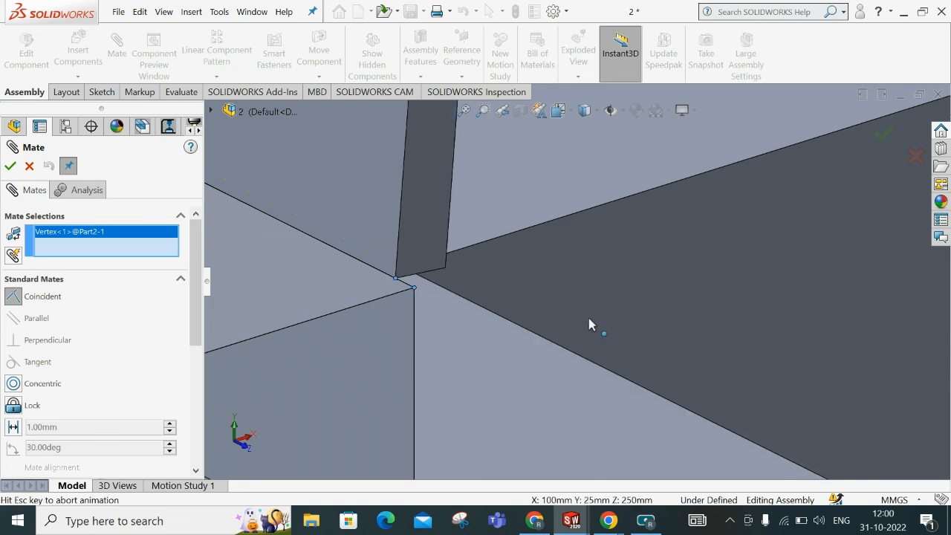
click(715, 353)
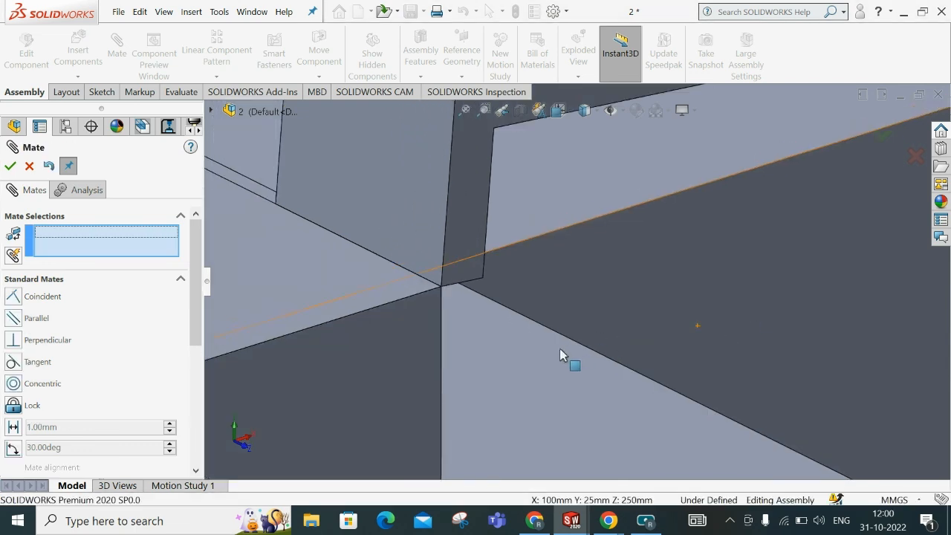
scroll(560, 354, up, 5)
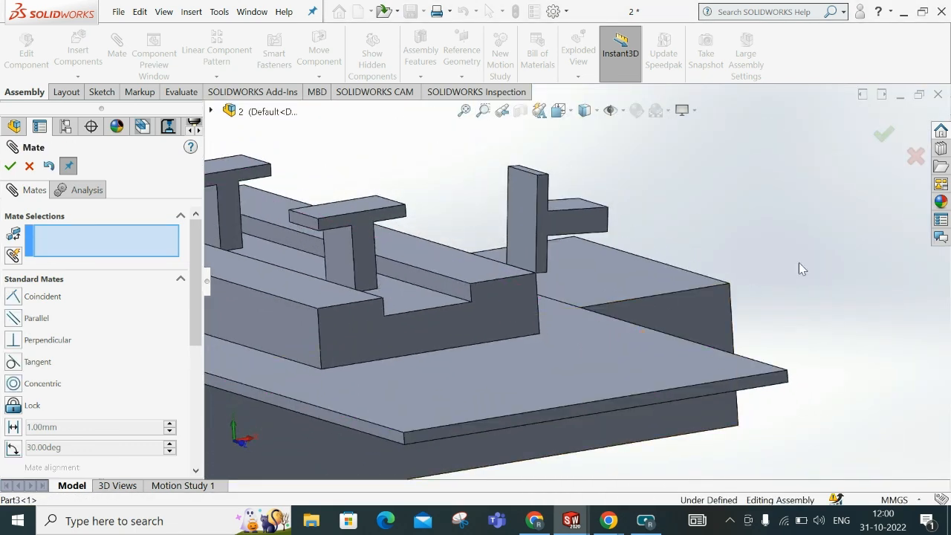
click(507, 301)
click(30, 167)
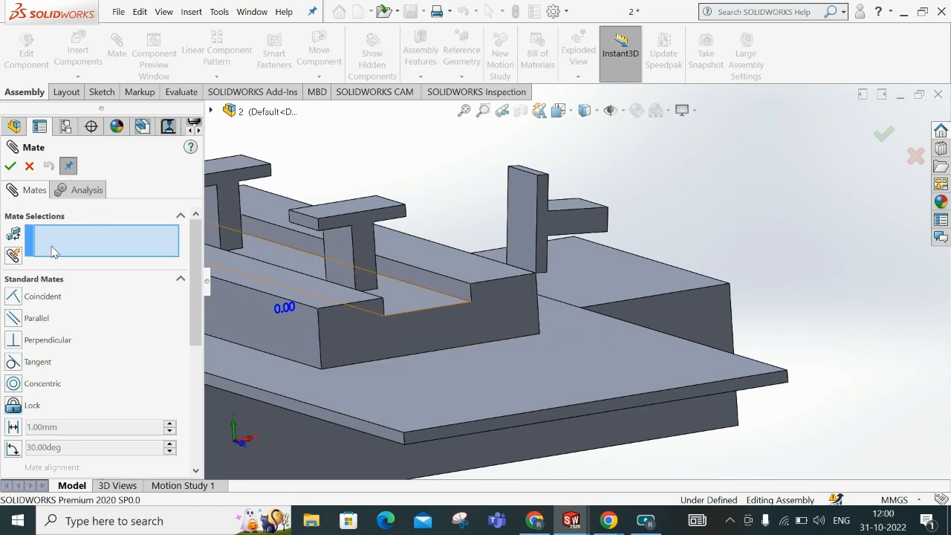
click(30, 171)
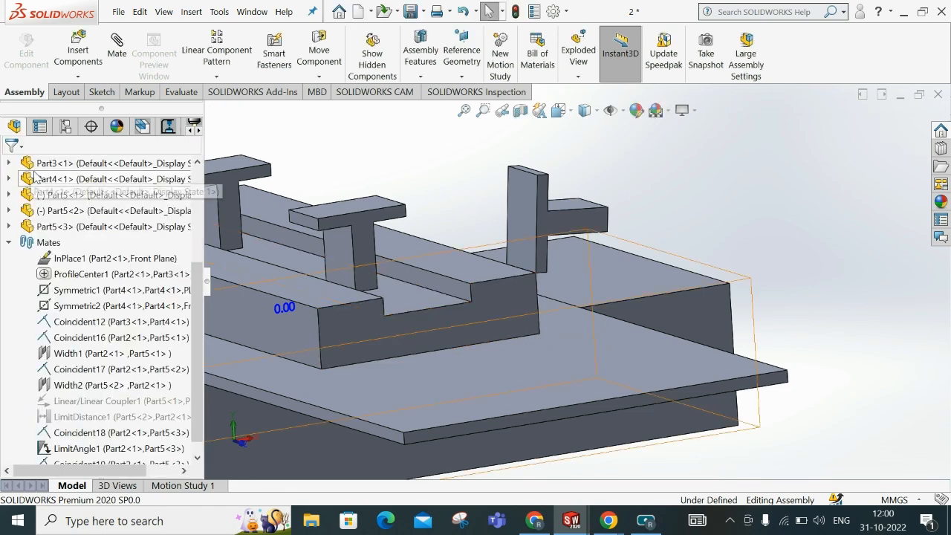
- Examine the edge-mated T-slider's tilt normal to Part2's end face and in a 3D view, and collapse the Mates folder
click(532, 318)
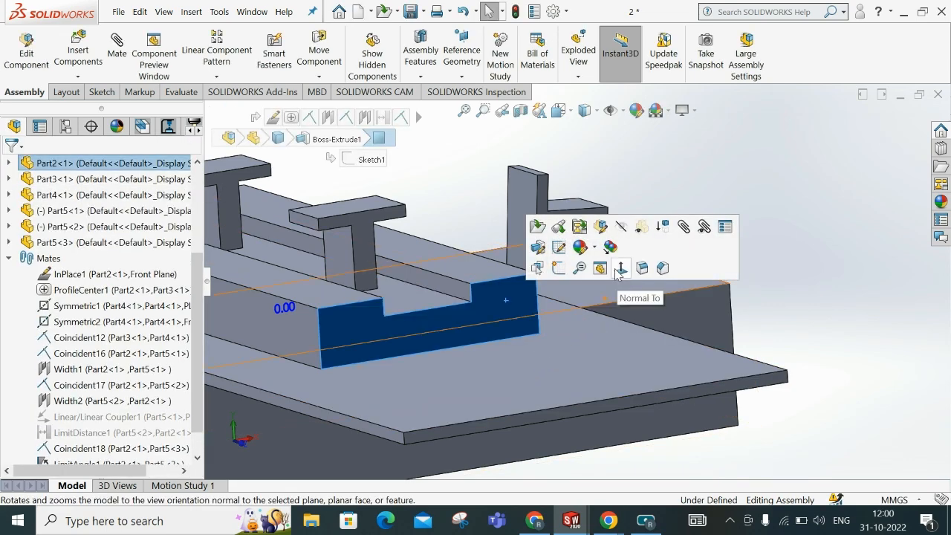
click(622, 272)
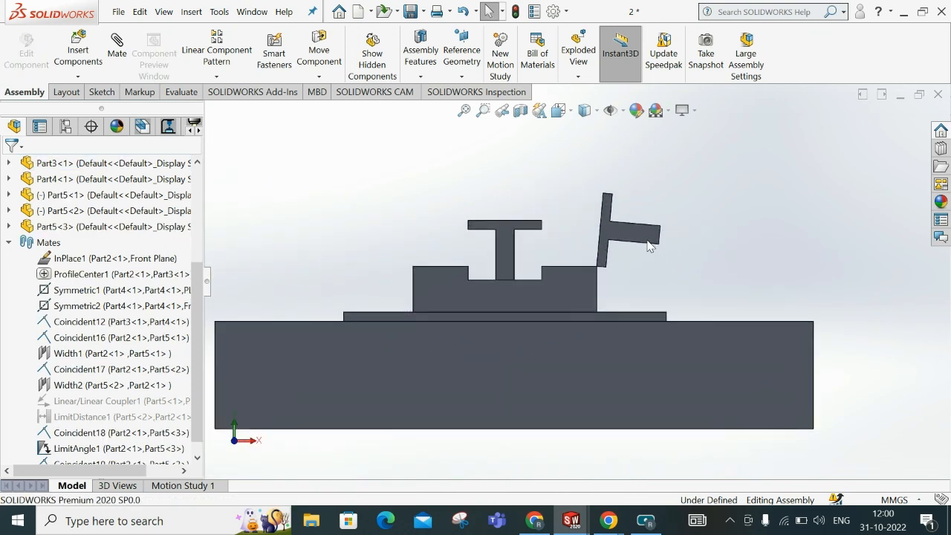
drag(534, 215, 821, 368)
scroll(523, 332, down, 3)
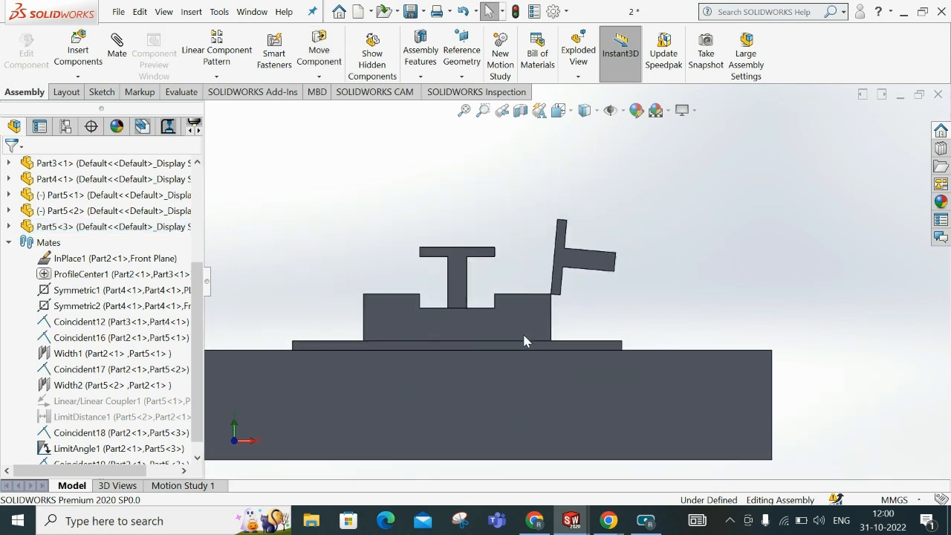
middle_drag(522, 332, 573, 388)
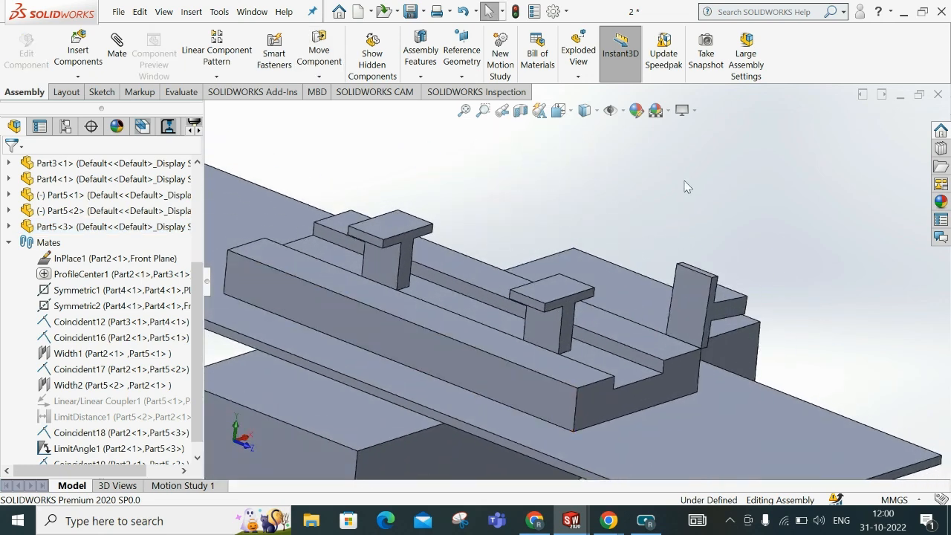
scroll(686, 204, down, 1)
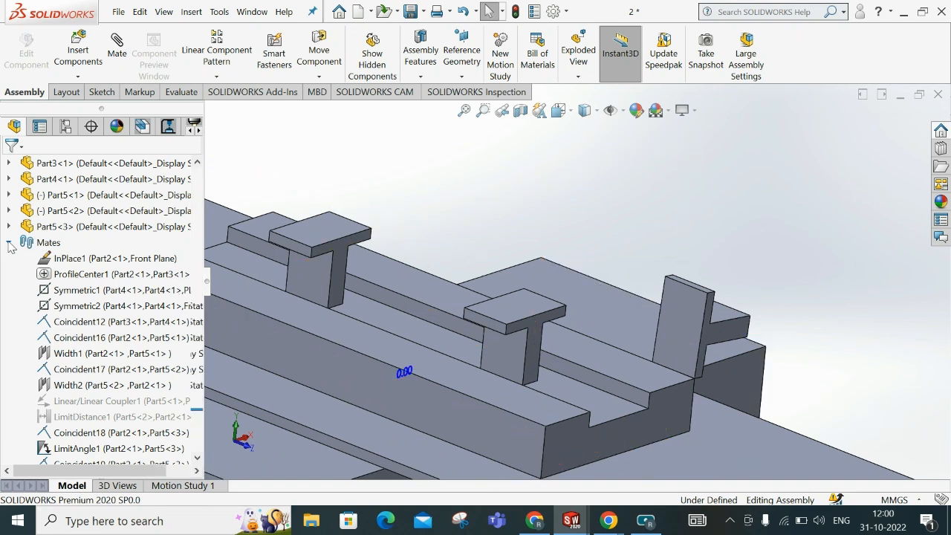
click(9, 243)
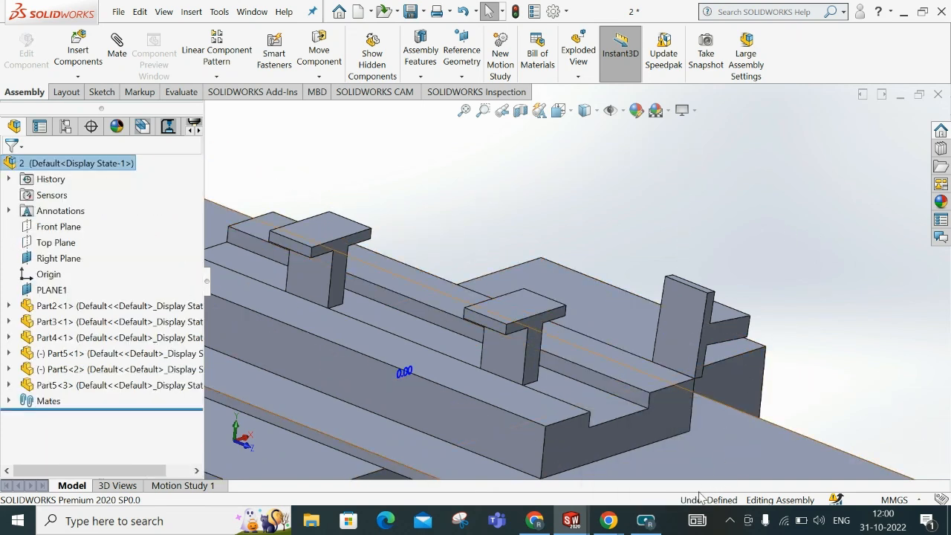
click(656, 526)
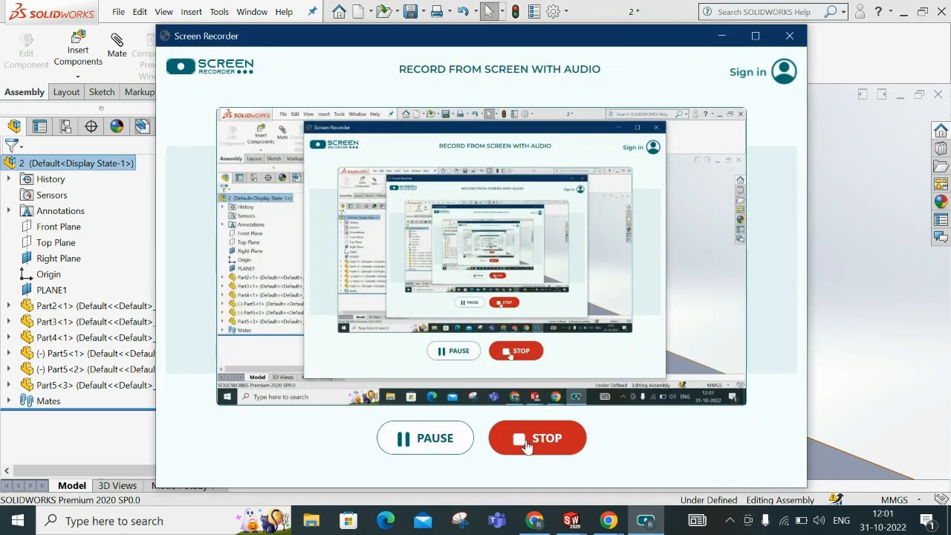